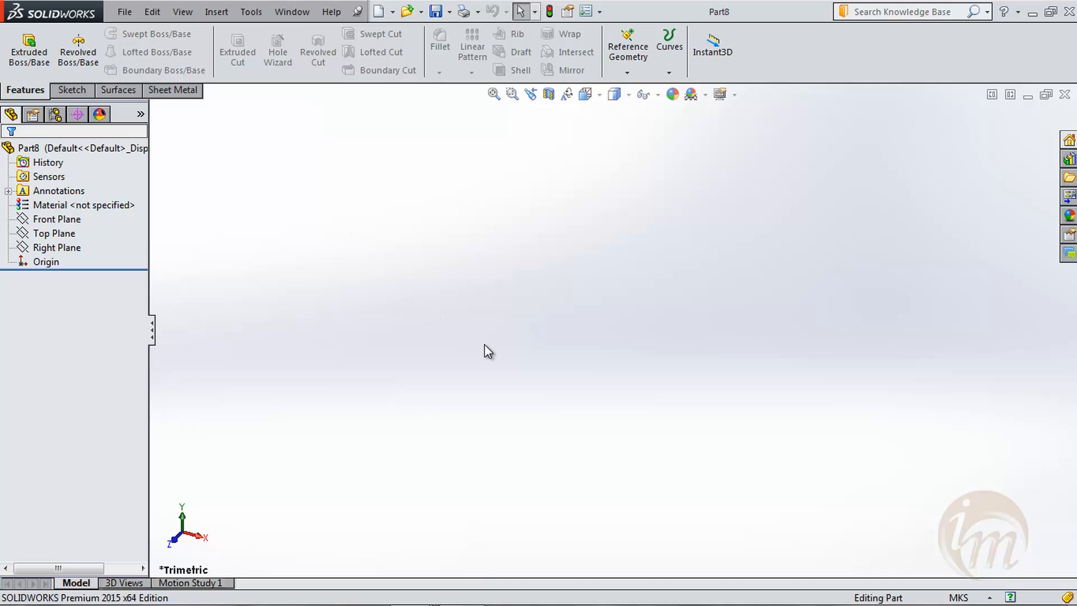
# - Sketch a corner rectangle about 0.05 by 0.04 m around the origin on the Top Plane, with midpoint construction lines
pyautogui.click(71, 90)
pyautogui.click(33, 53)
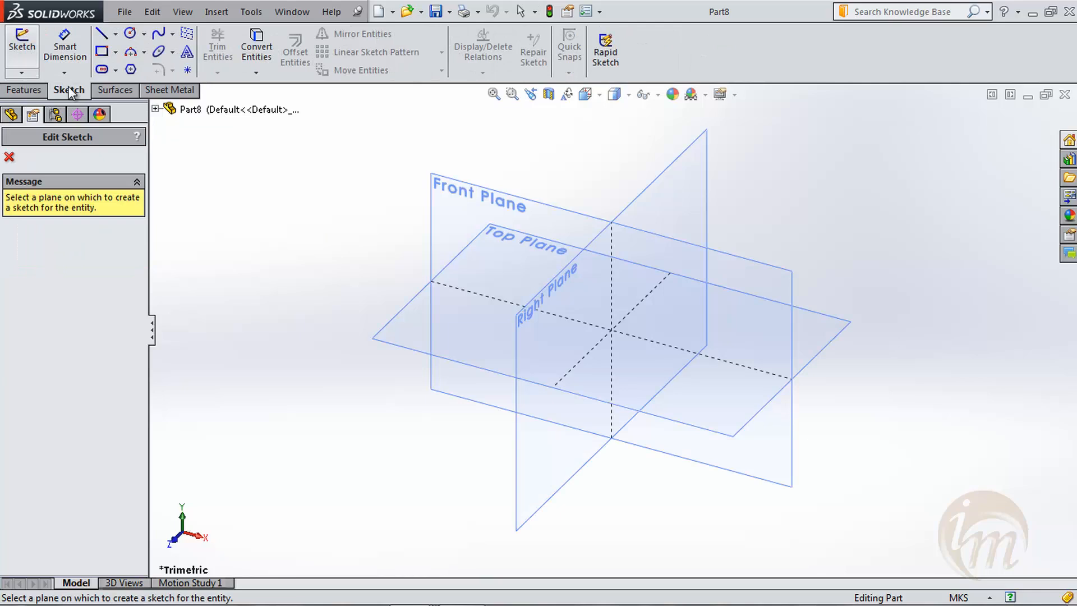
pyautogui.click(447, 361)
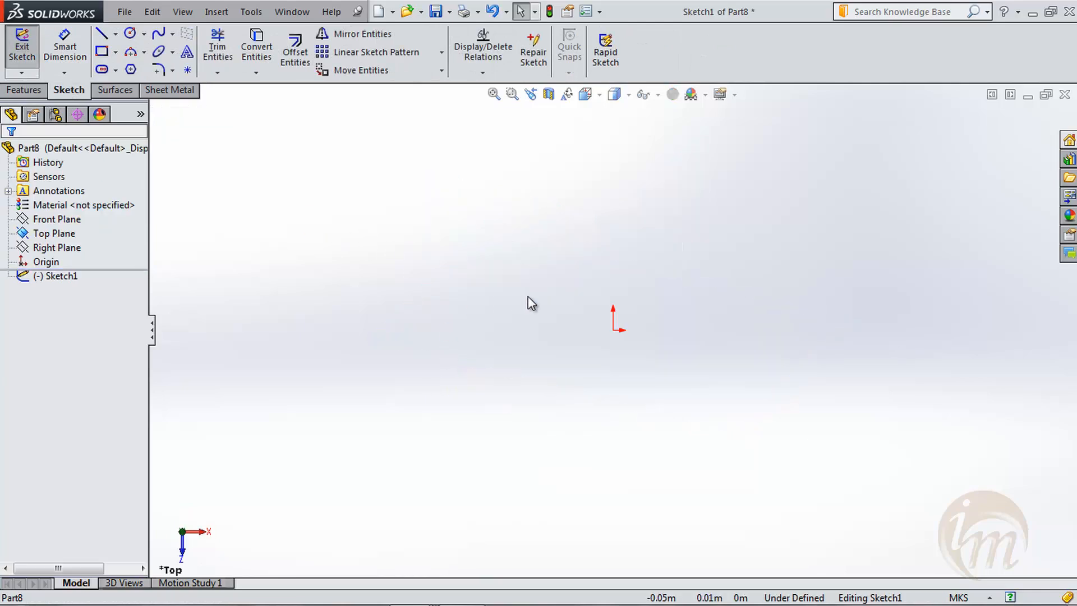
pyautogui.click(102, 51)
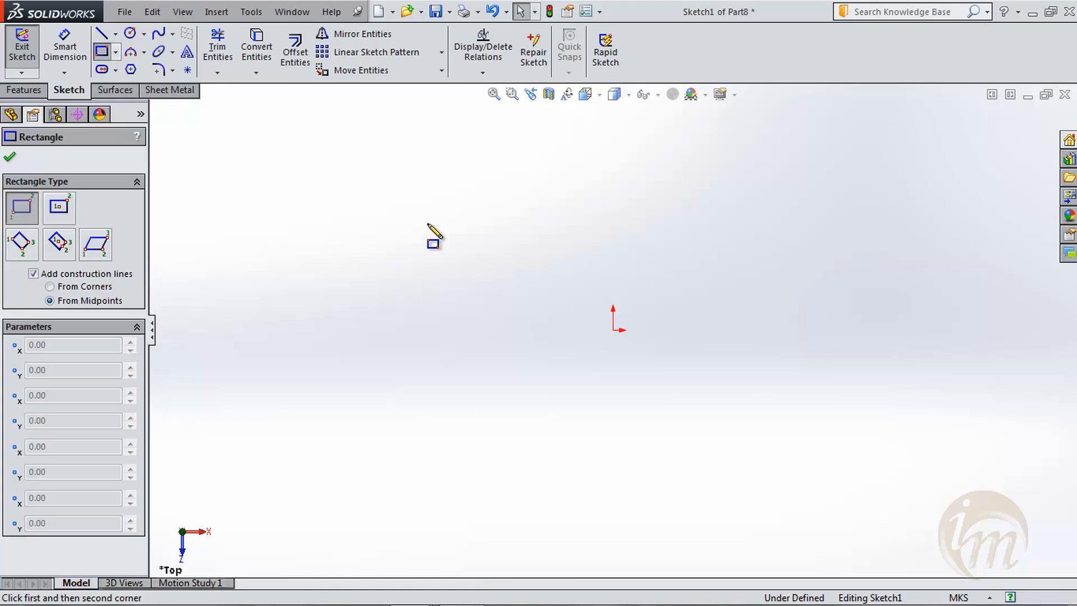
pyautogui.click(560, 283)
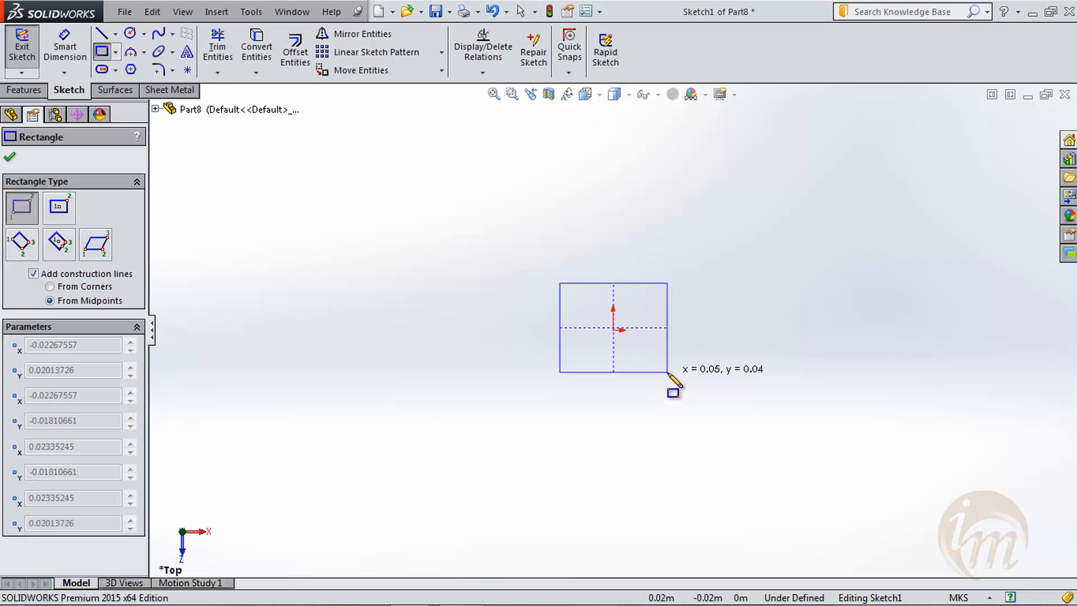
pyautogui.click(668, 374)
# - Dimension the rectangle's horizontal edge to 0.05 m
pyautogui.click(50, 62)
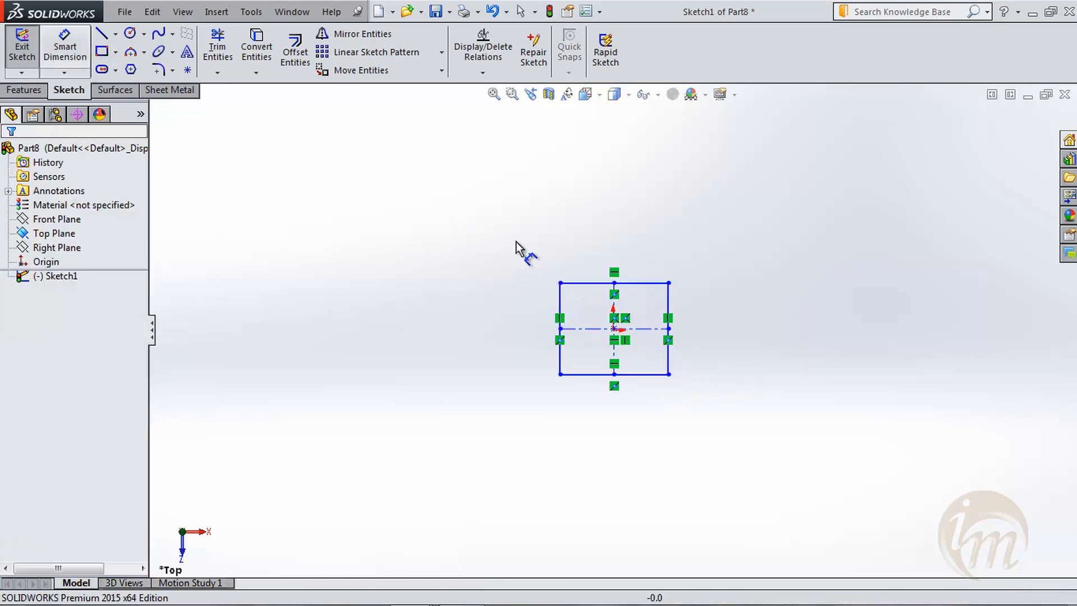
pyautogui.click(627, 283)
pyautogui.click(615, 250)
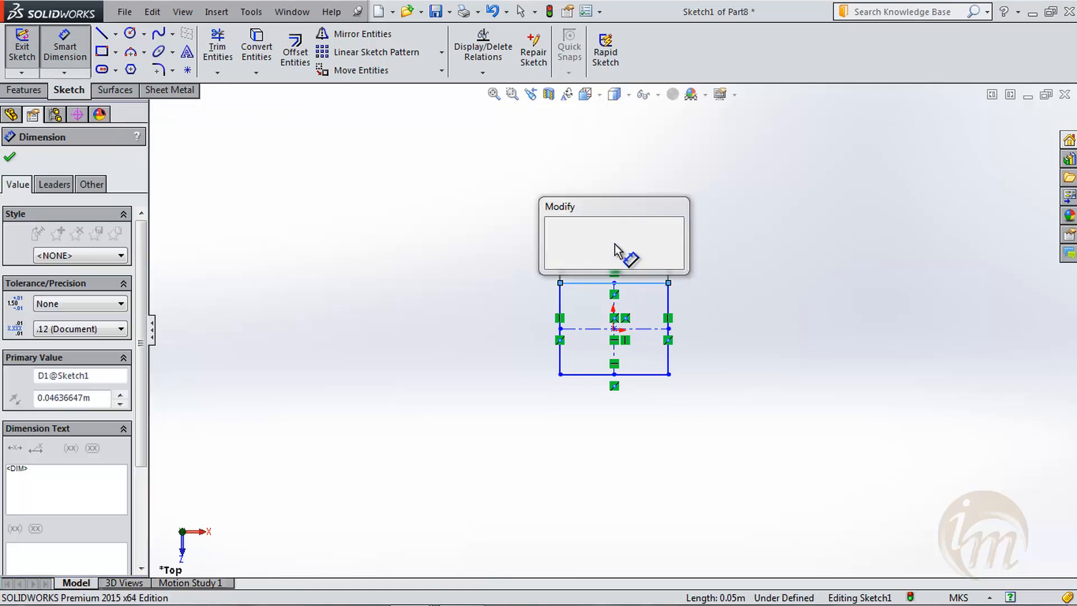
pyautogui.write('.05')
pyautogui.press('Return')
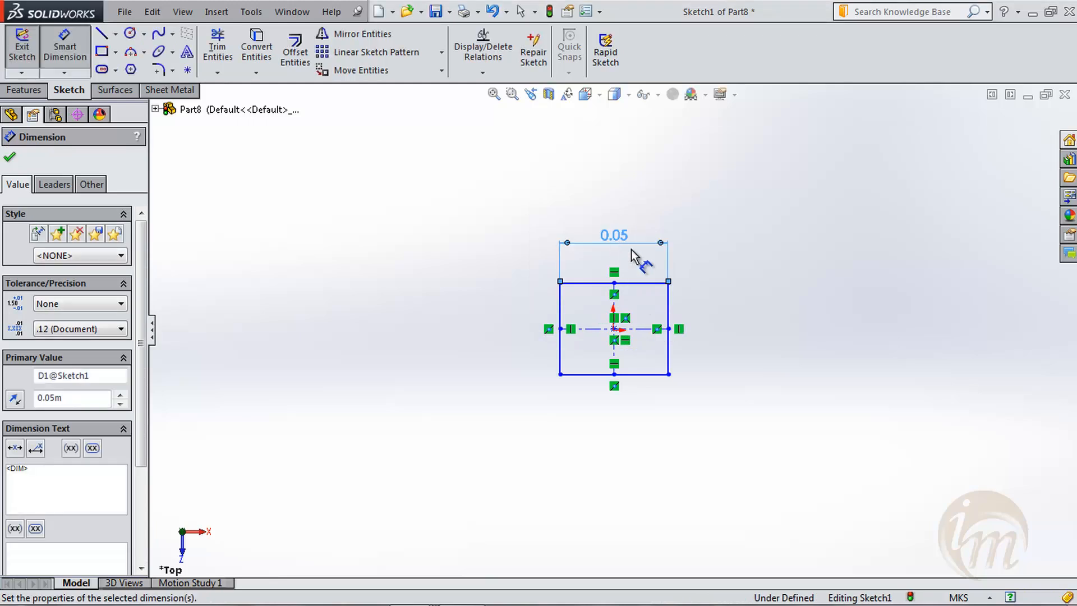
# - Dimension the rectangle's vertical edge to 0.05 m and close the sketch
pyautogui.click(669, 318)
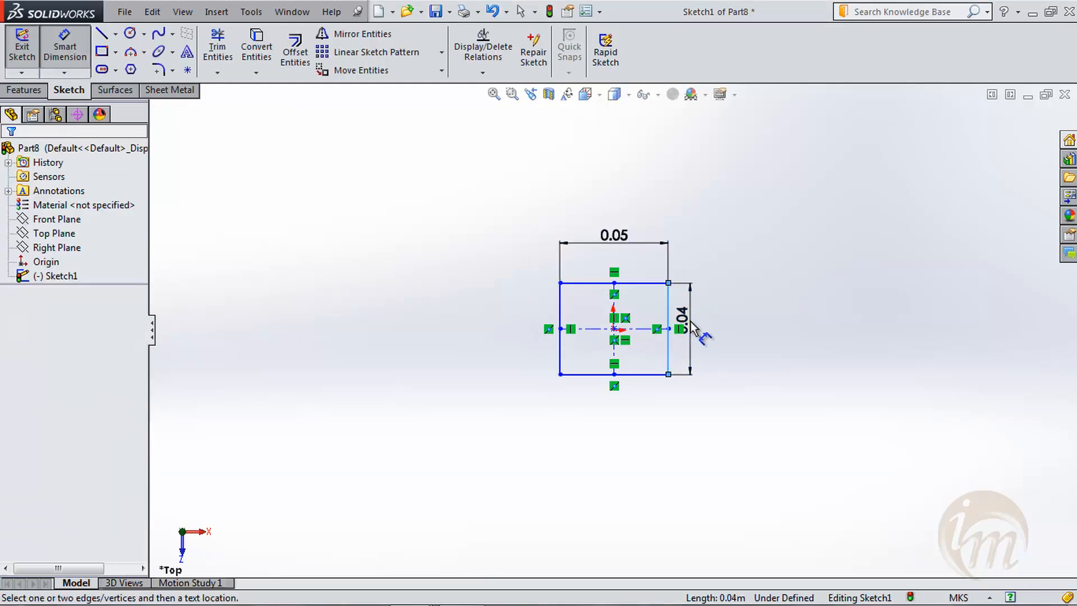
pyautogui.click(693, 329)
pyautogui.write('0.05')
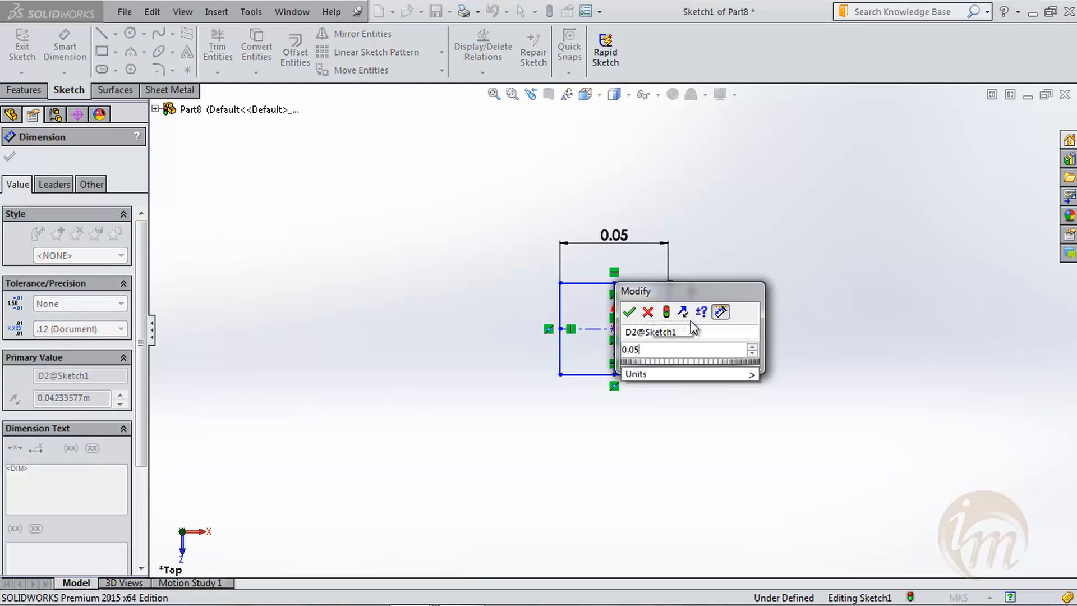
pyautogui.press('Return')
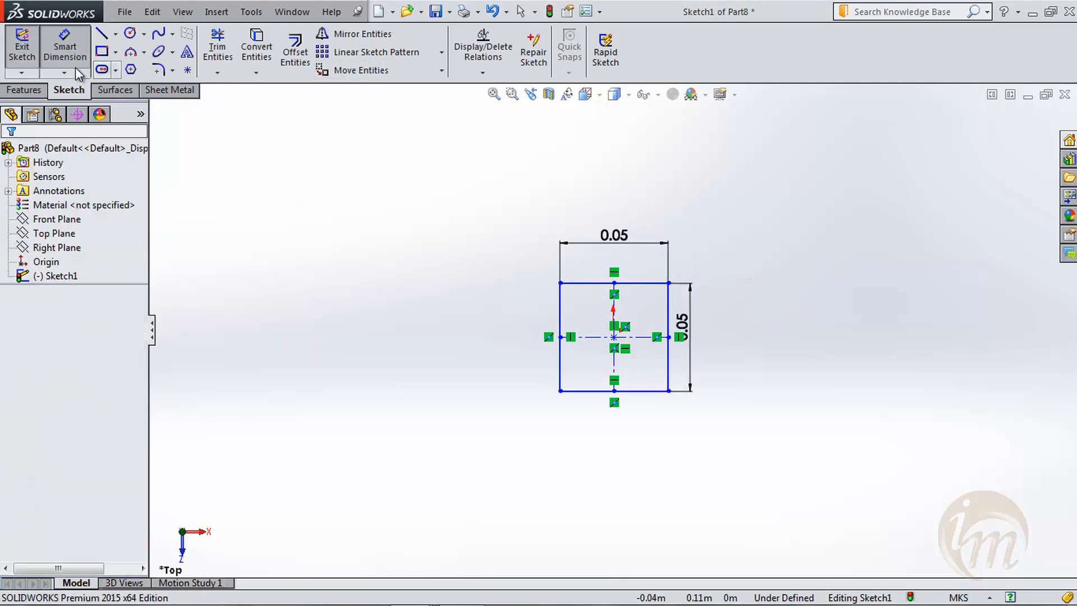
pyautogui.click(22, 49)
# - Start a new reference plane with the Top Plane as its first reference
pyautogui.moveTo(500, 386); pyautogui.dragTo(510, 277, button='middle')
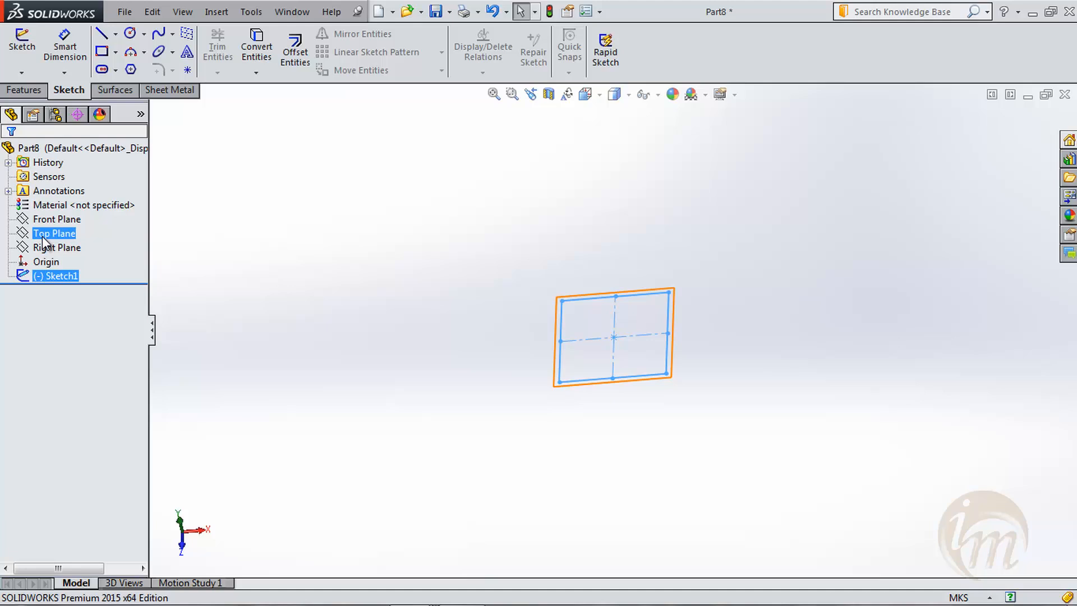
pyautogui.click(19, 92)
pyautogui.click(638, 67)
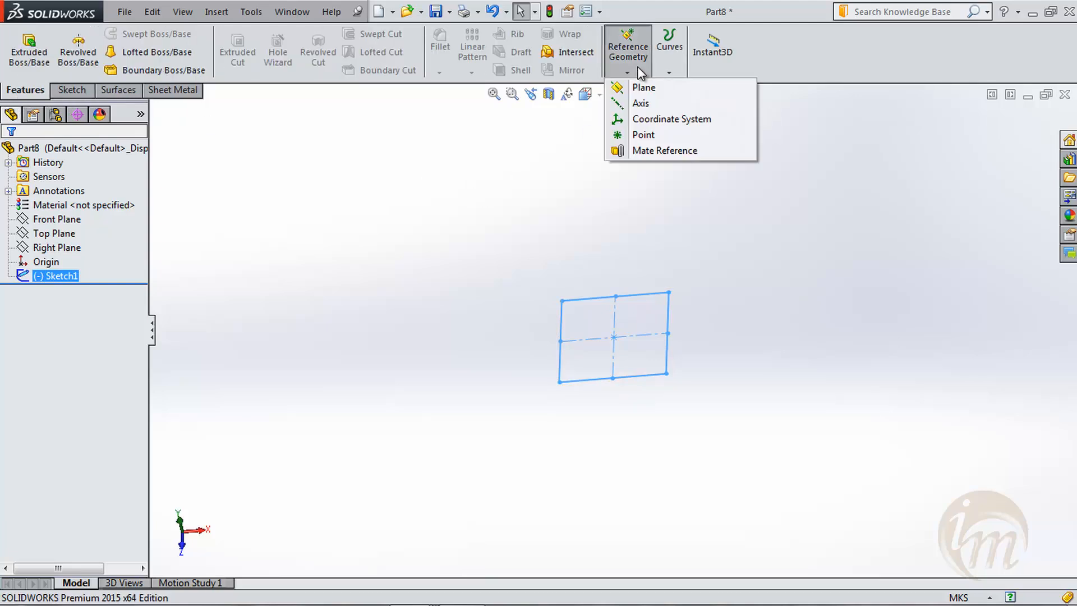
pyautogui.click(644, 89)
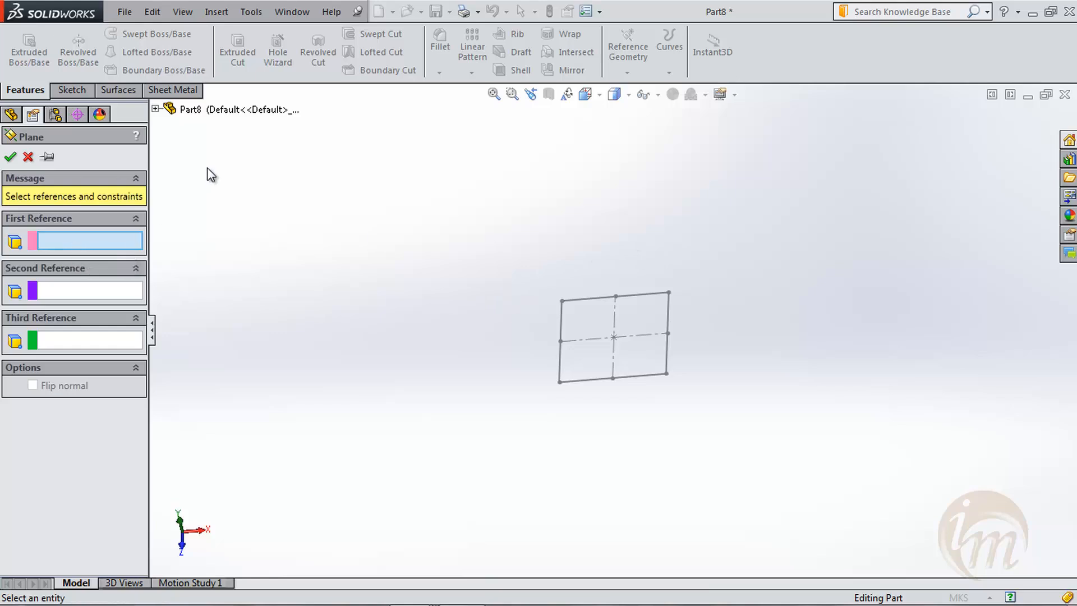
pyautogui.click(156, 109)
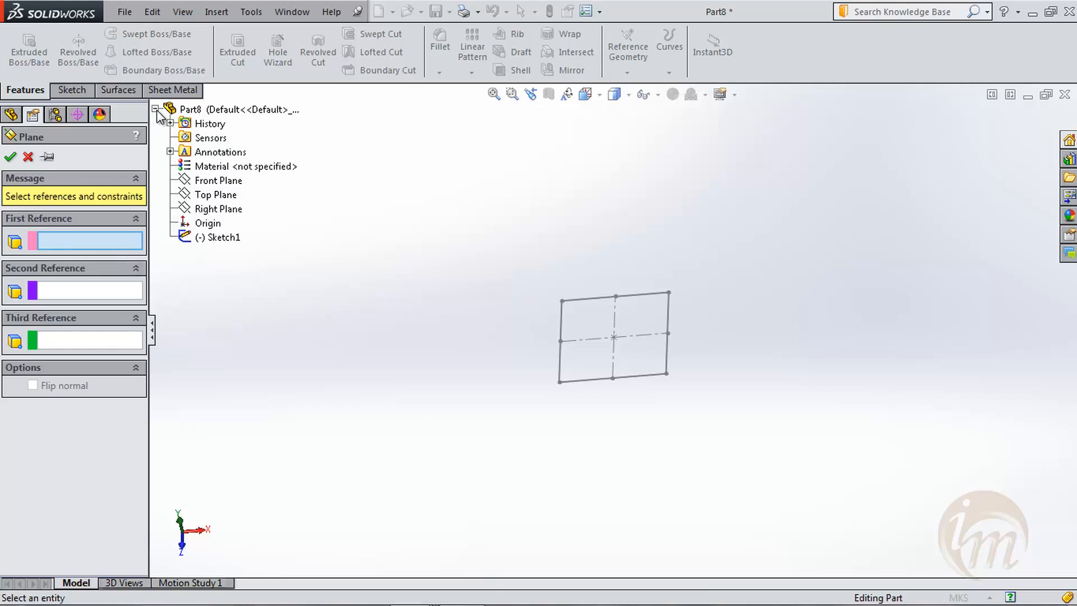
pyautogui.click(213, 195)
pyautogui.moveTo(460, 376); pyautogui.dragTo(452, 295, button='middle')
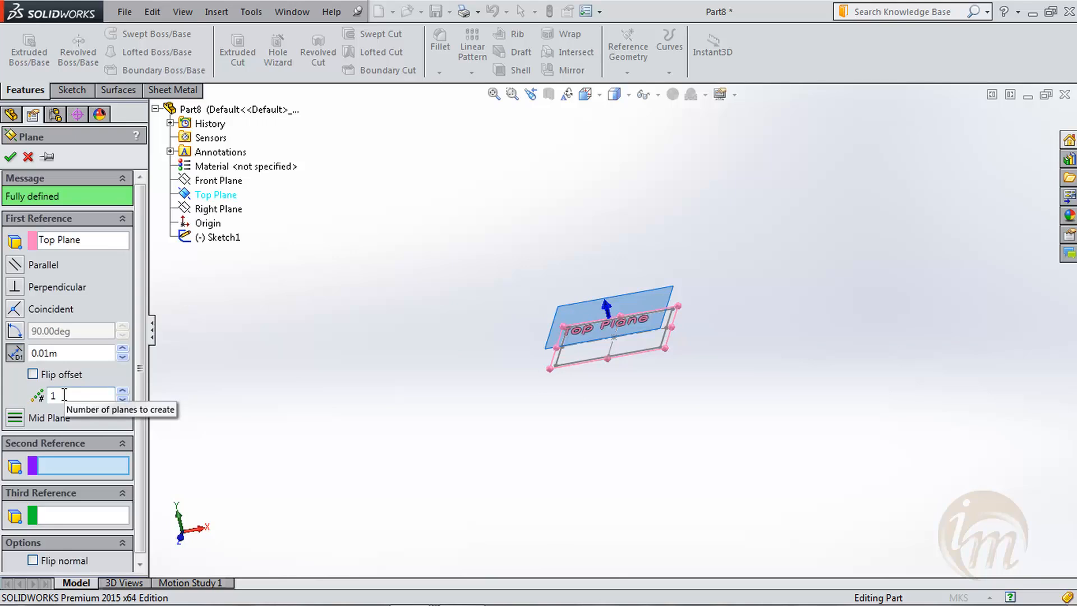
# - Set the plane offset to 0.04 m and the number of planes to 2, and create them
pyautogui.click(14, 354)
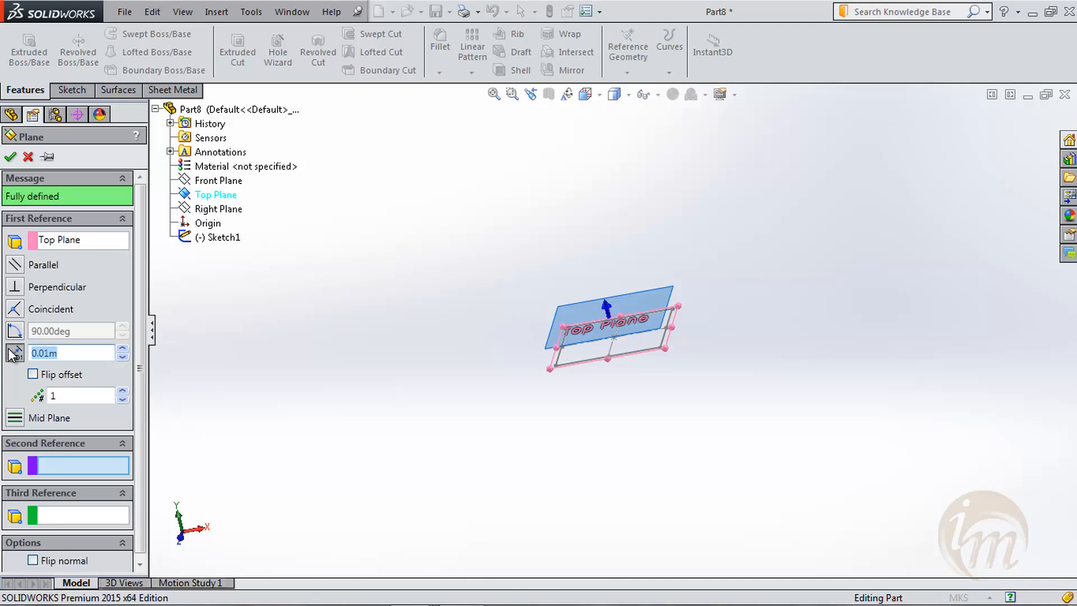
pyautogui.write('.04')
pyautogui.press('Return')
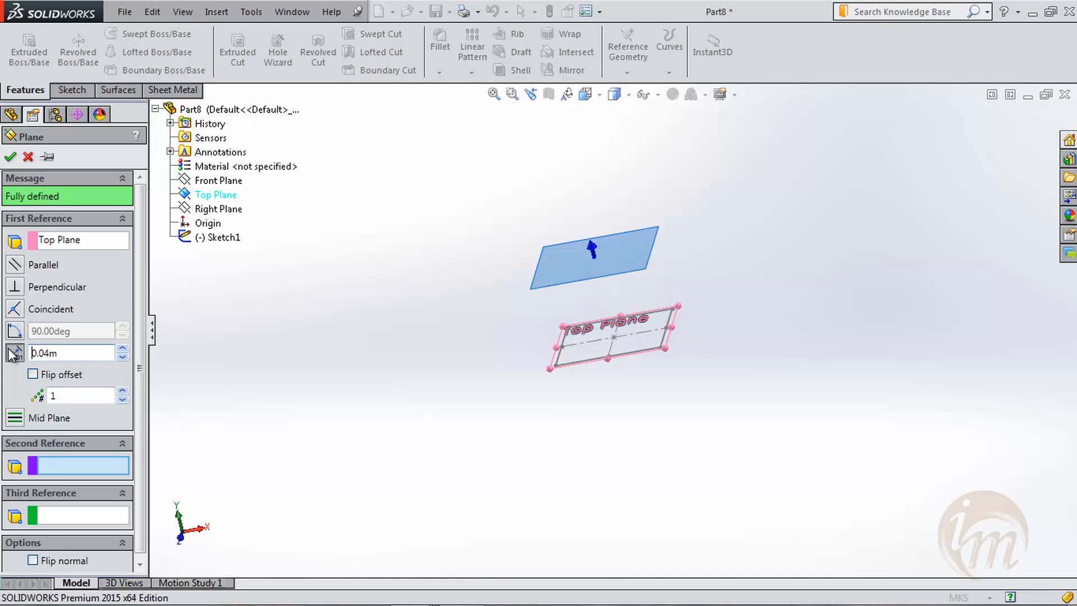
pyautogui.click(38, 398)
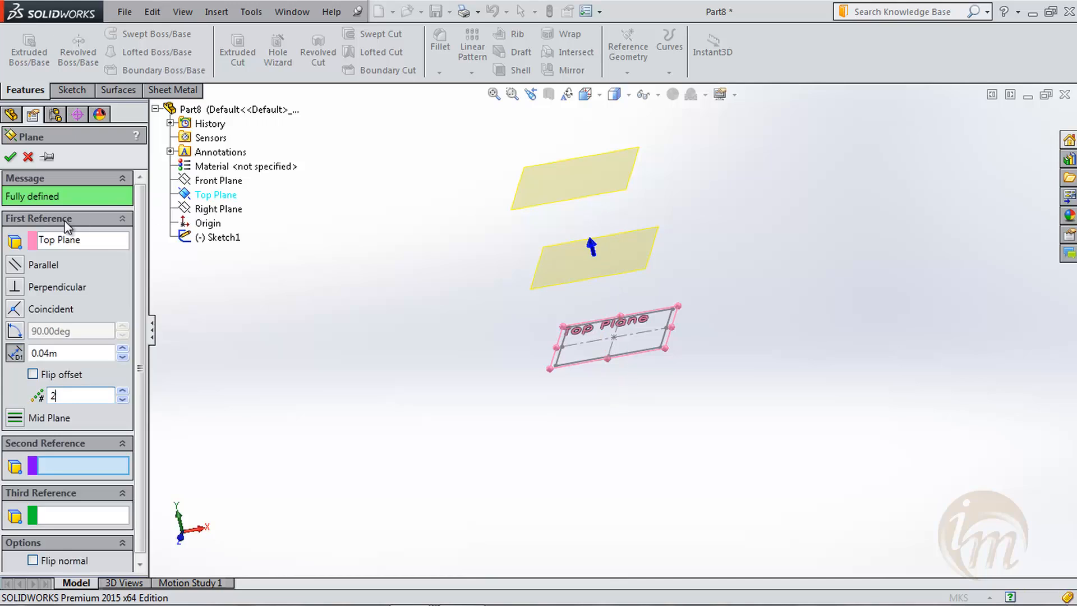
pyautogui.click(10, 156)
# - Sketch a circle on Plane1 centred on the crossing of the square's centrelines, smaller than the square, and close the sketch
pyautogui.moveTo(375, 358)
pyautogui.mouseDown(button='middle')
pyautogui.moveTo(582, 409)
pyautogui.moveTo(531, 385)
pyautogui.moveTo(578, 452)
pyautogui.moveTo(494, 292)
pyautogui.mouseUp(button='middle')
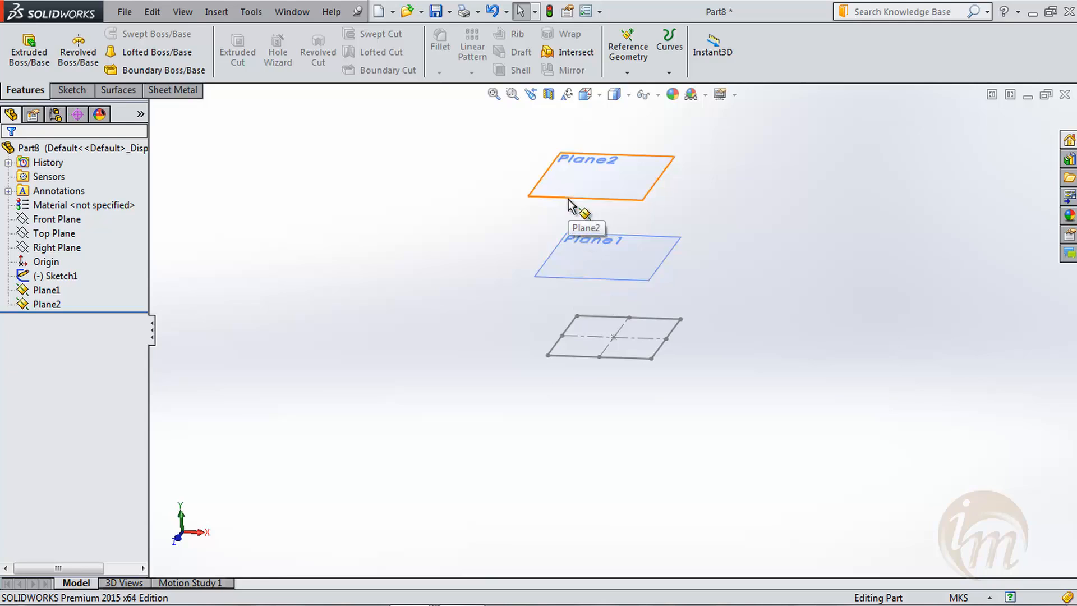
pyautogui.click(72, 90)
pyautogui.click(25, 51)
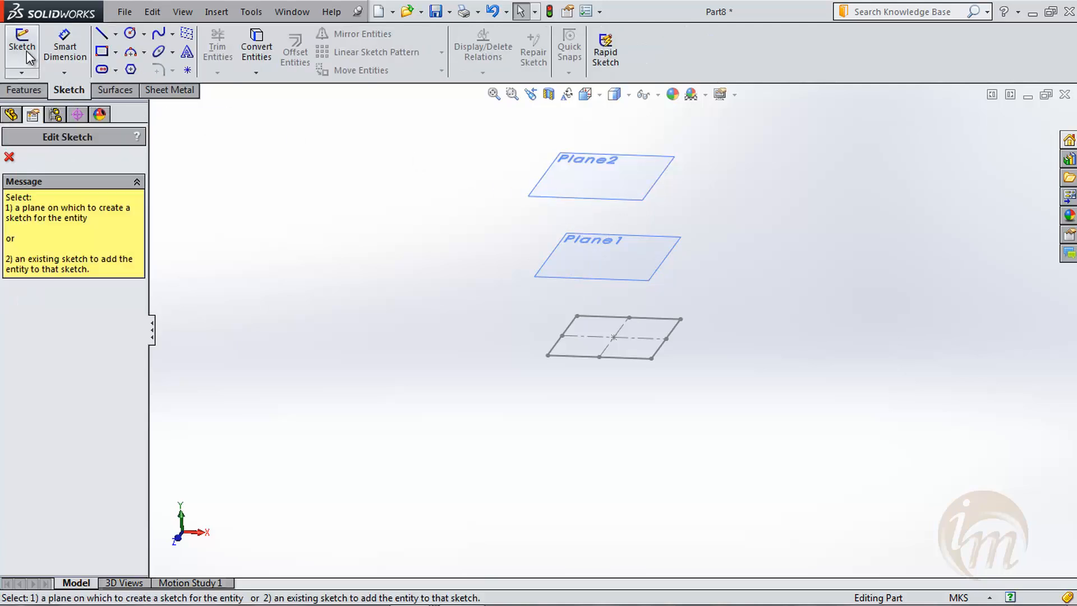
pyautogui.click(572, 280)
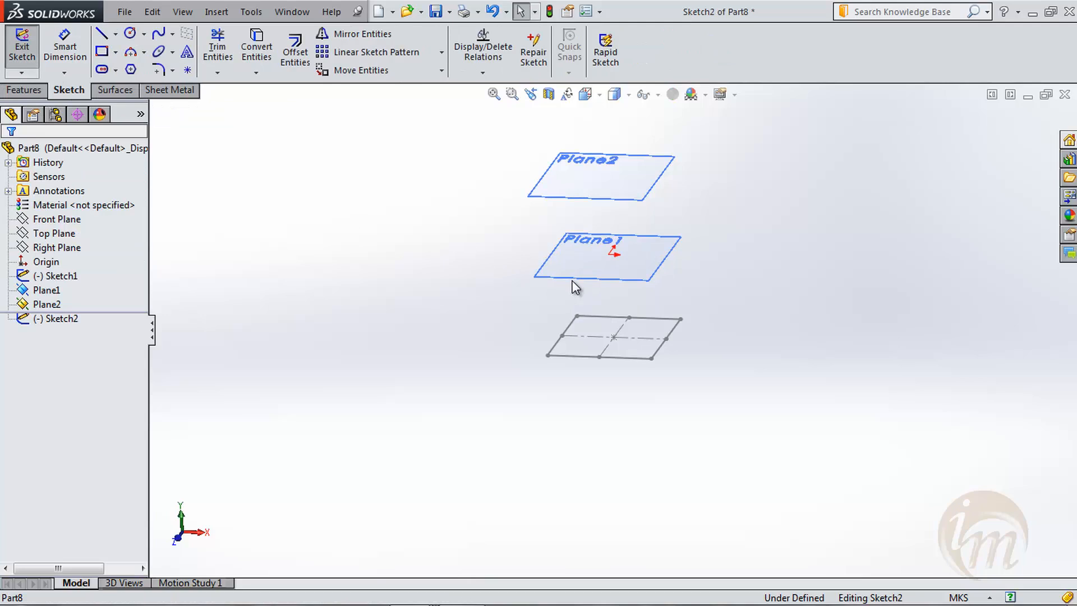
pyautogui.press('space')
pyautogui.click(631, 376)
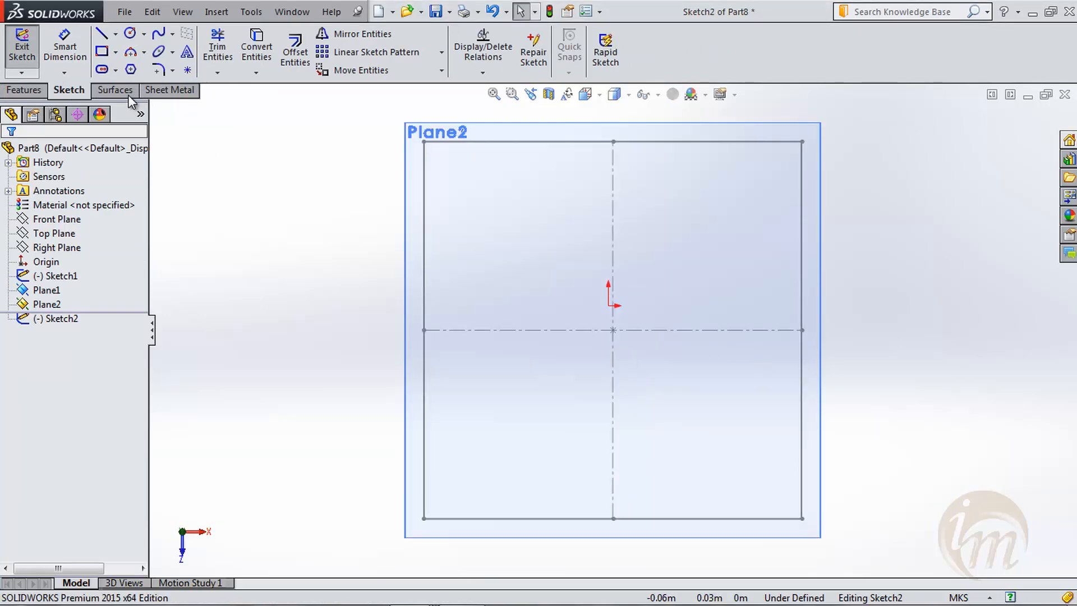
pyautogui.click(131, 39)
pyautogui.moveTo(613, 330); pyautogui.dragTo(621, 464)
pyautogui.click(9, 157)
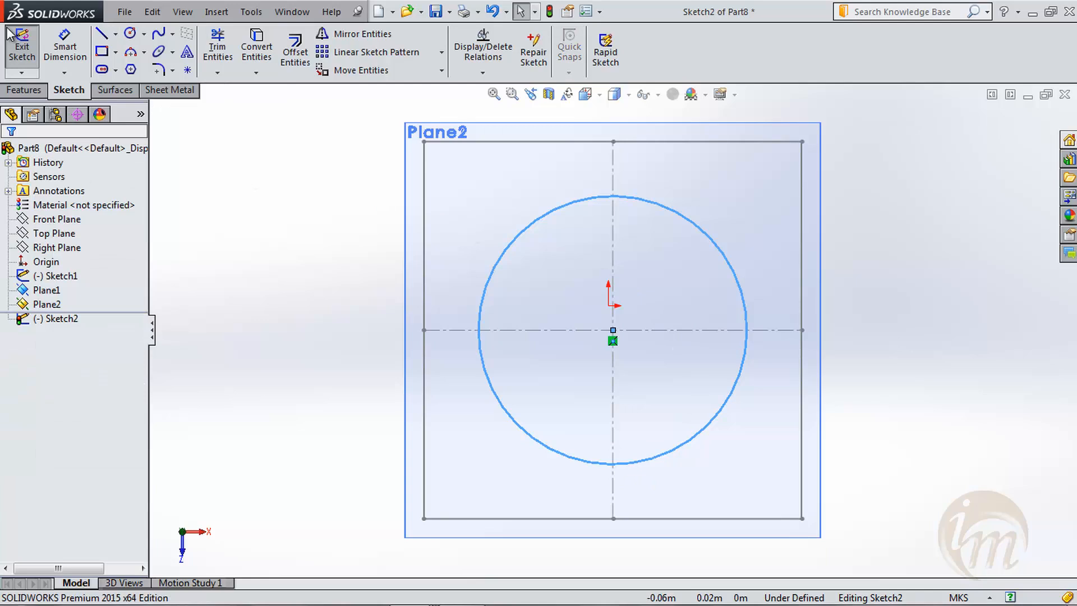
pyautogui.click(10, 35)
# - Sketch a closed triangle on Plane2 with its apex on the vertical centreline and one side about 0.045 m long, and close the sketch
pyautogui.moveTo(621, 462)
pyautogui.mouseDown(button='middle')
pyautogui.moveTo(613, 362)
pyautogui.moveTo(592, 298)
pyautogui.moveTo(607, 352)
pyautogui.mouseUp(button='middle')
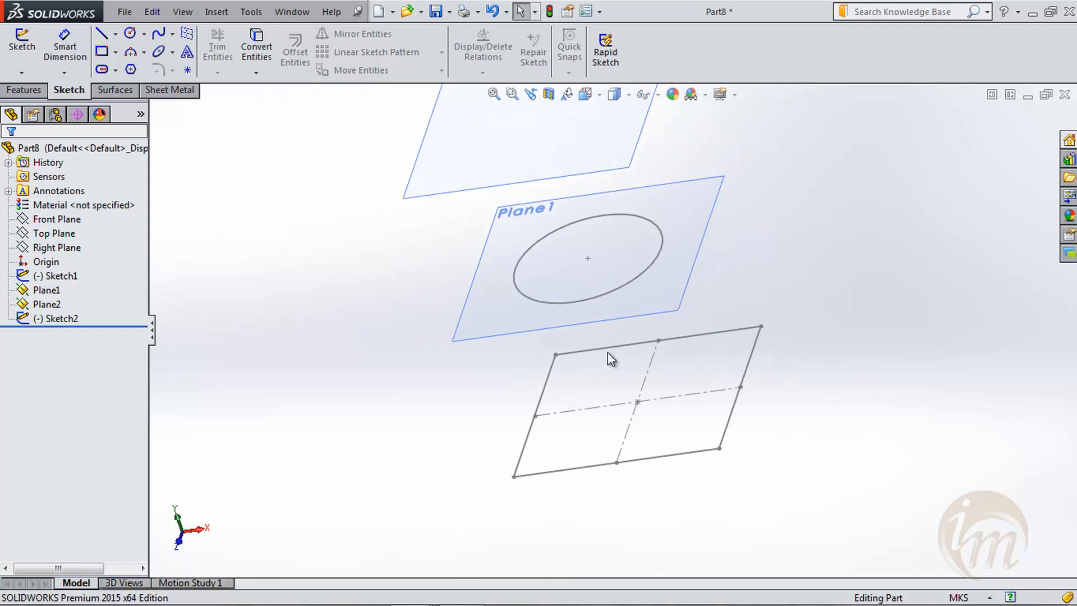
pyautogui.scroll(2, 608, 351)
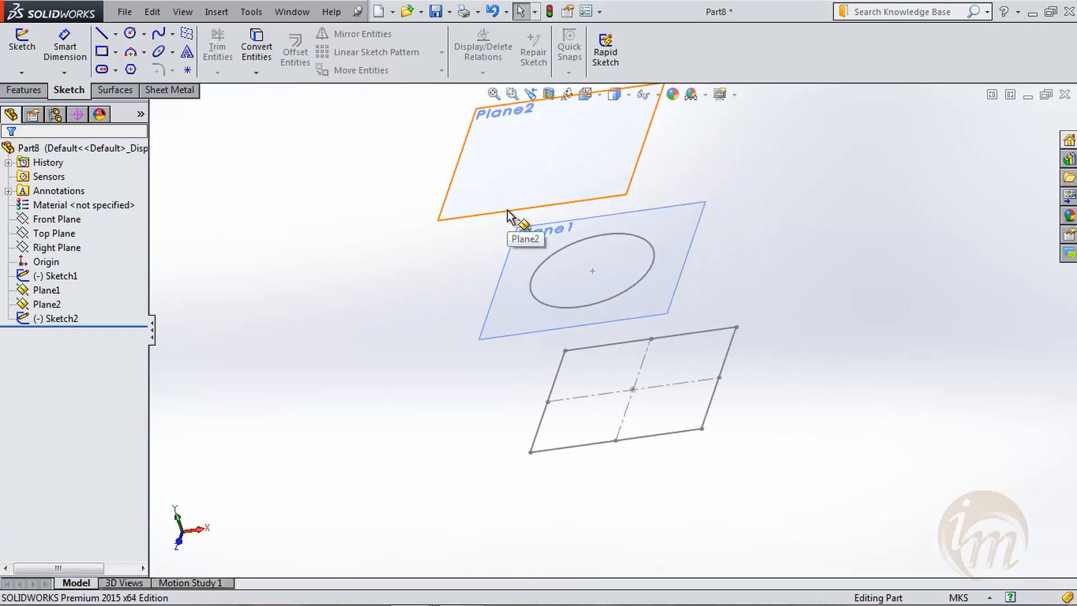
pyautogui.click(22, 45)
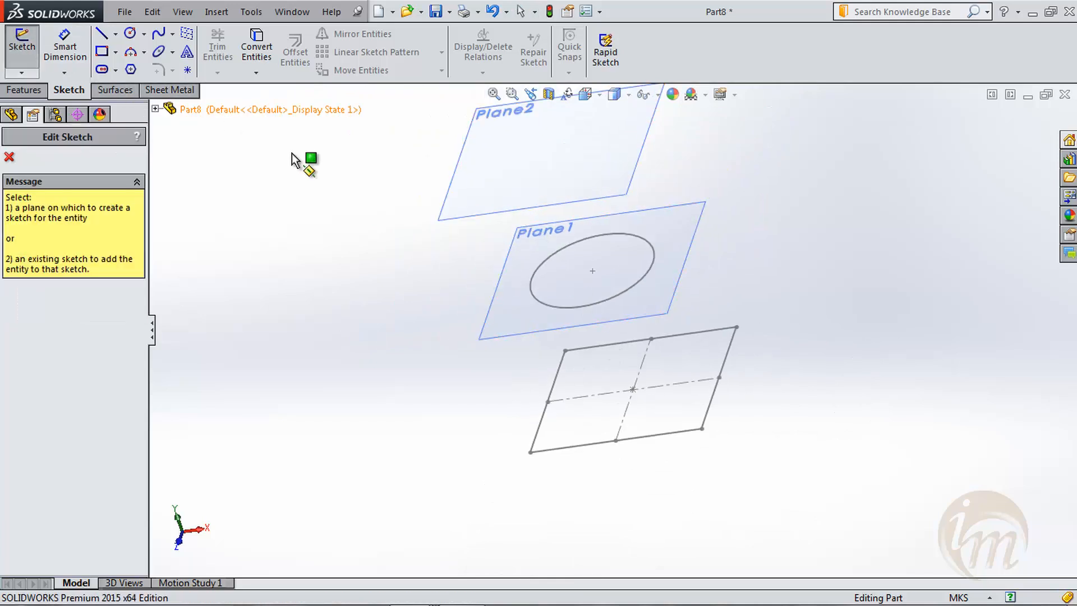
pyautogui.click(441, 224)
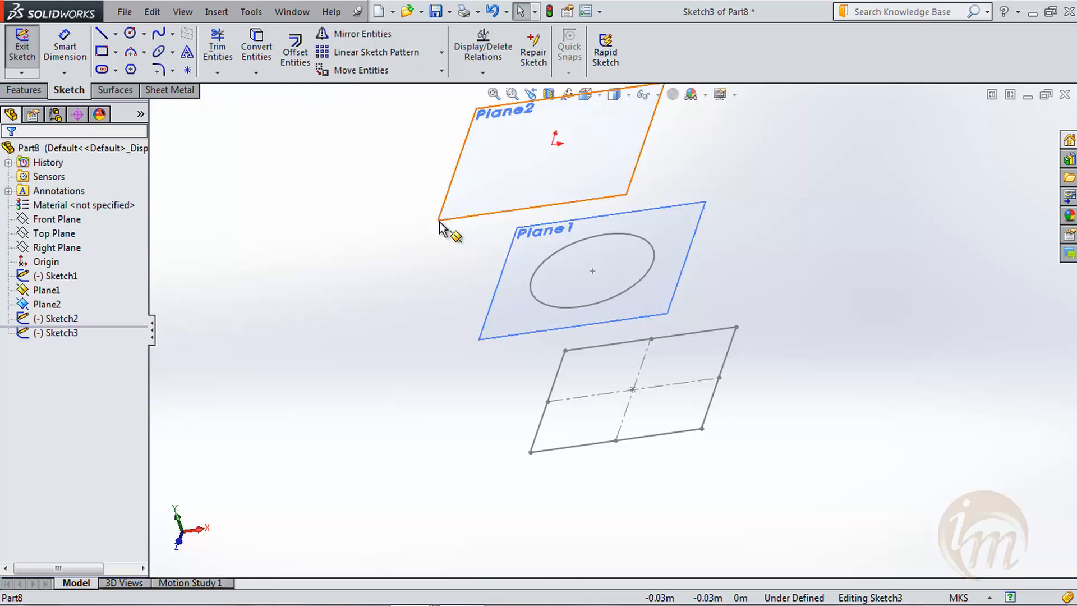
pyautogui.press('space')
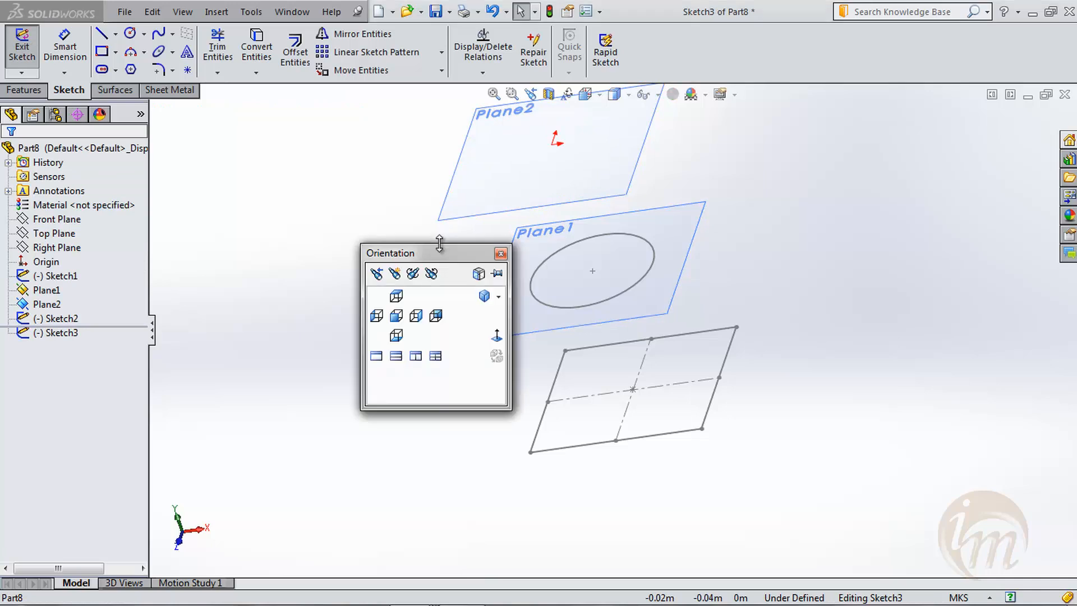
pyautogui.click(497, 342)
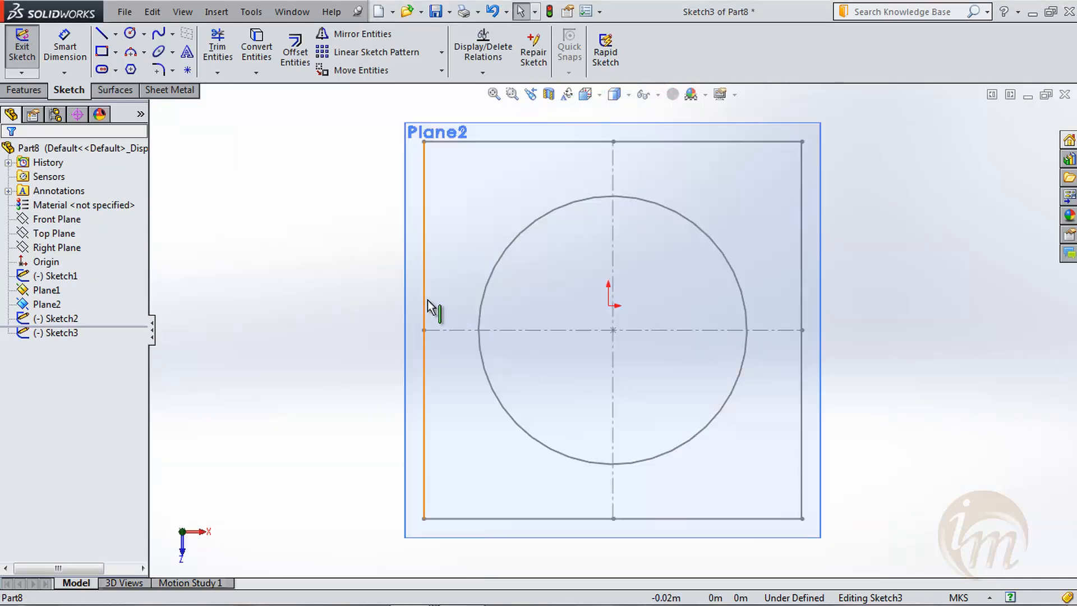
pyautogui.click(102, 35)
pyautogui.click(493, 490)
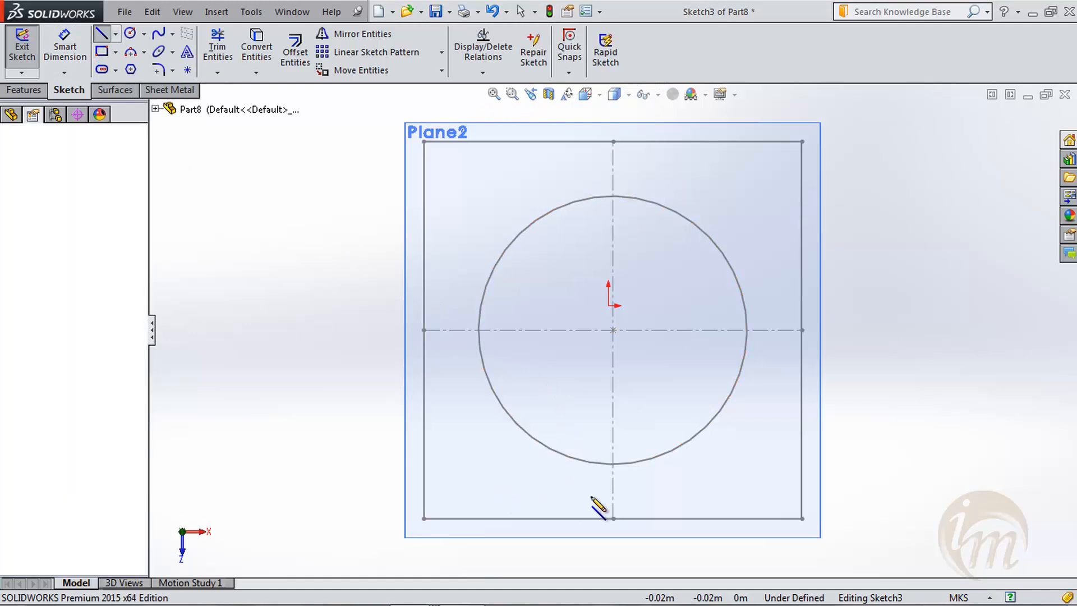
pyautogui.click(782, 495)
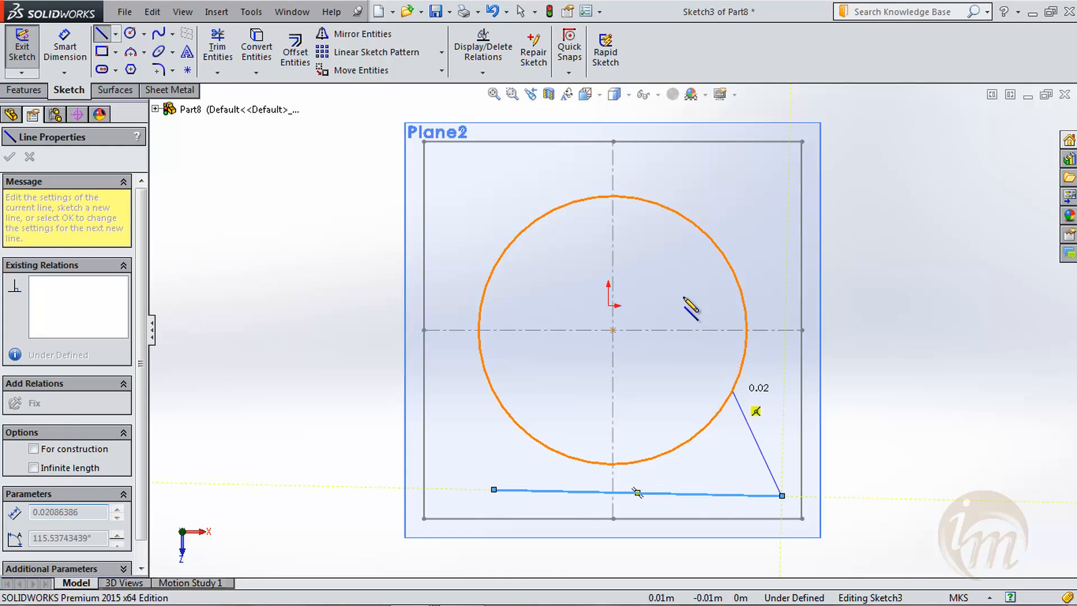
pyautogui.click(614, 170)
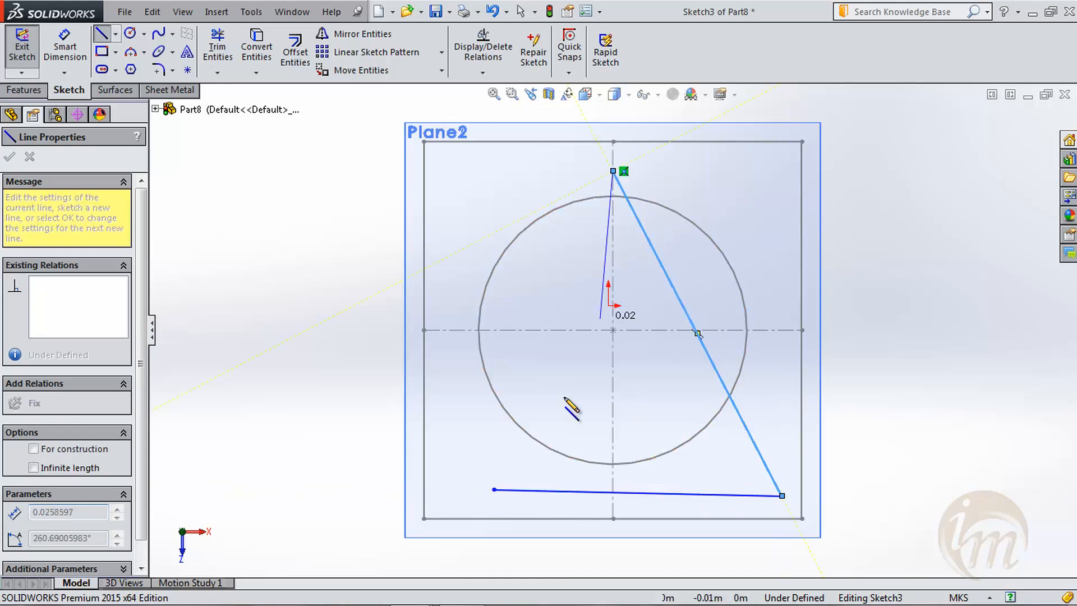
pyautogui.click(493, 490)
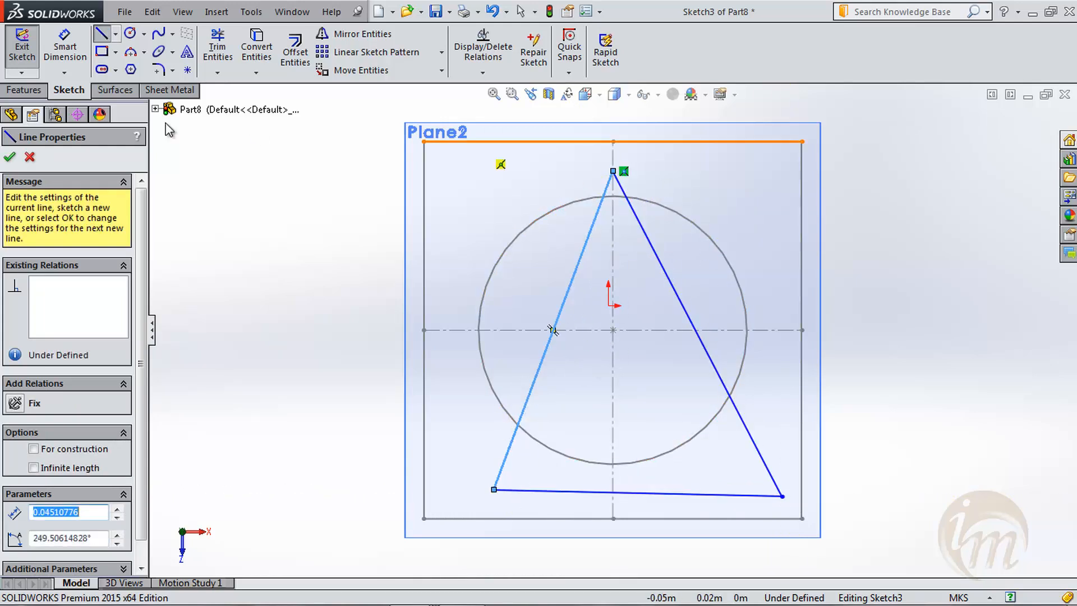
pyautogui.click(10, 157)
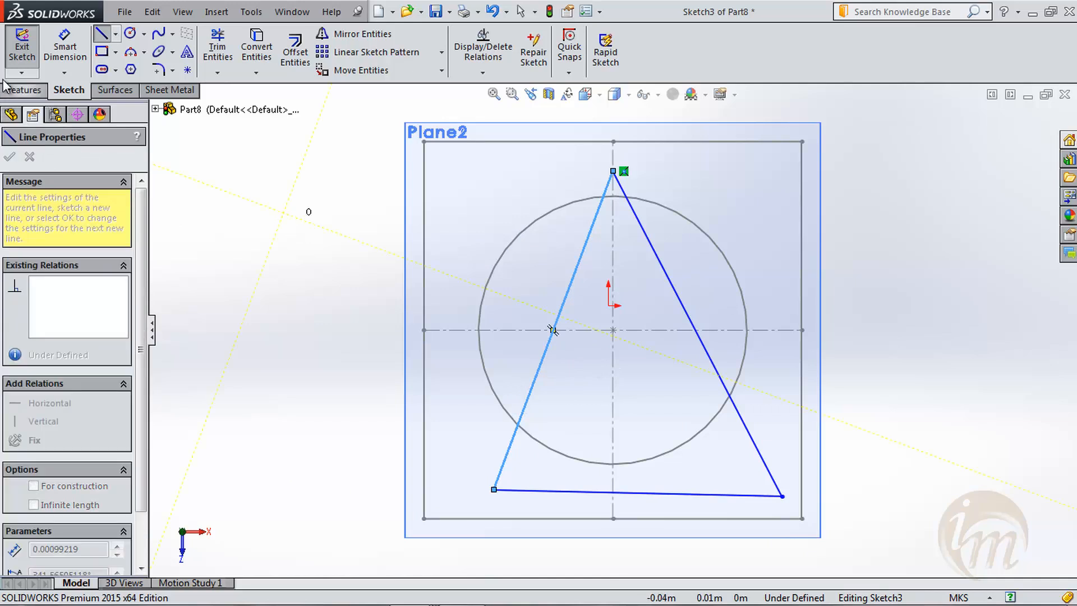
pyautogui.click(22, 45)
pyautogui.moveTo(464, 393); pyautogui.dragTo(464, 276, button='middle')
pyautogui.scroll(2, 445, 303)
pyautogui.click(834, 353)
pyautogui.press('z')
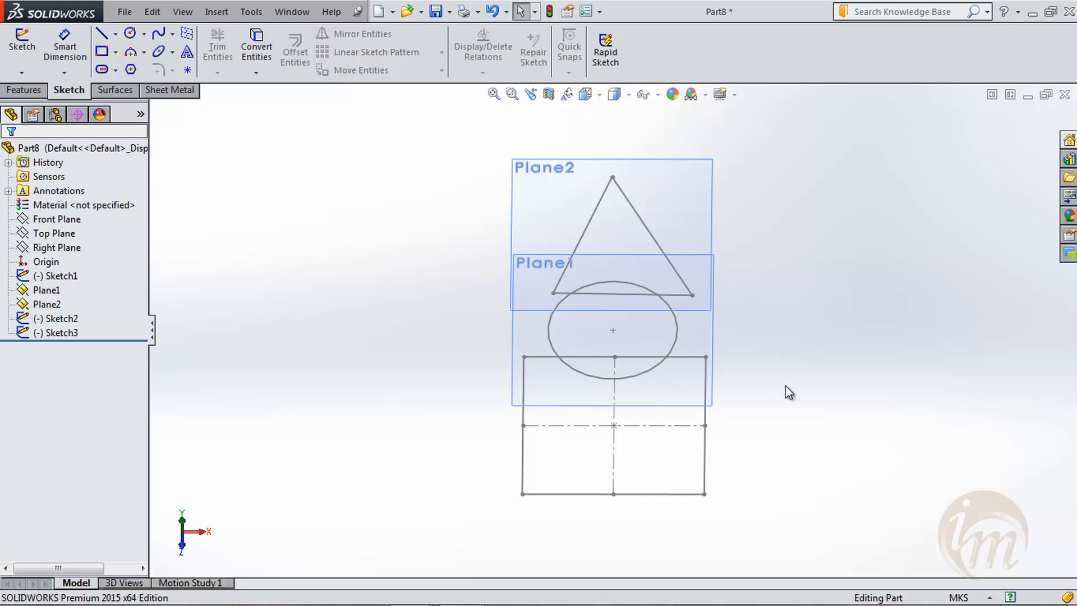
# - Start a Lofted Boss/Base with the square, circle and triangle sketches as its profiles, in that order
pyautogui.click(24, 89)
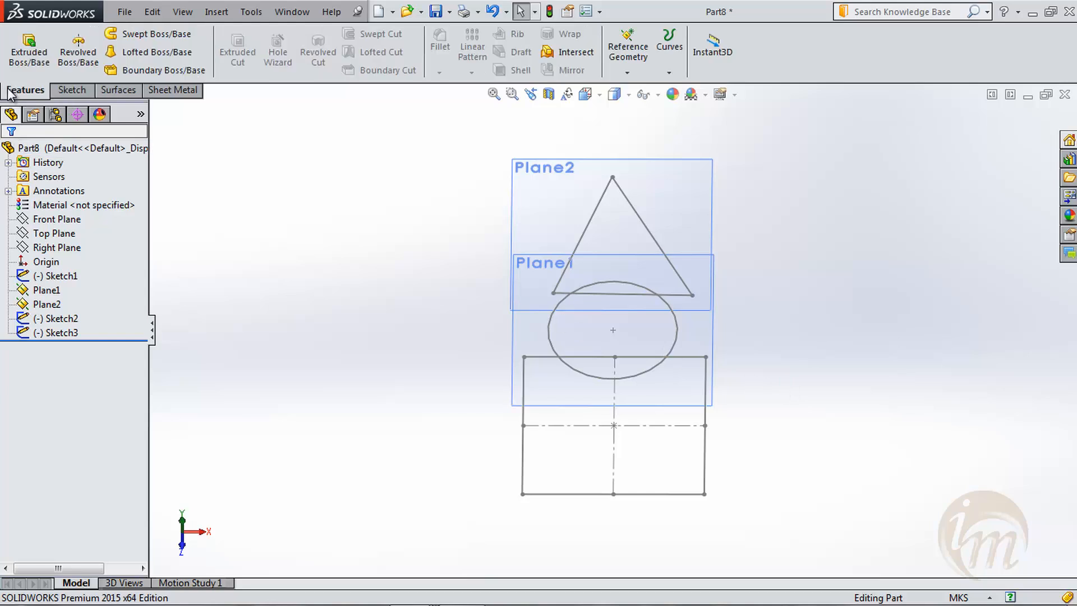
pyautogui.click(161, 57)
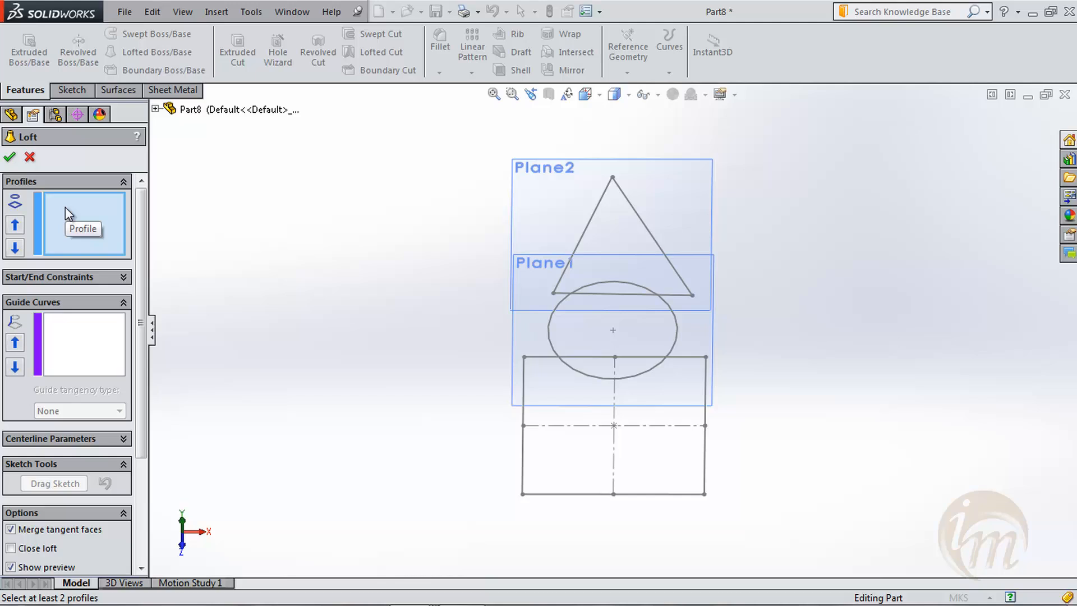
pyautogui.click(547, 494)
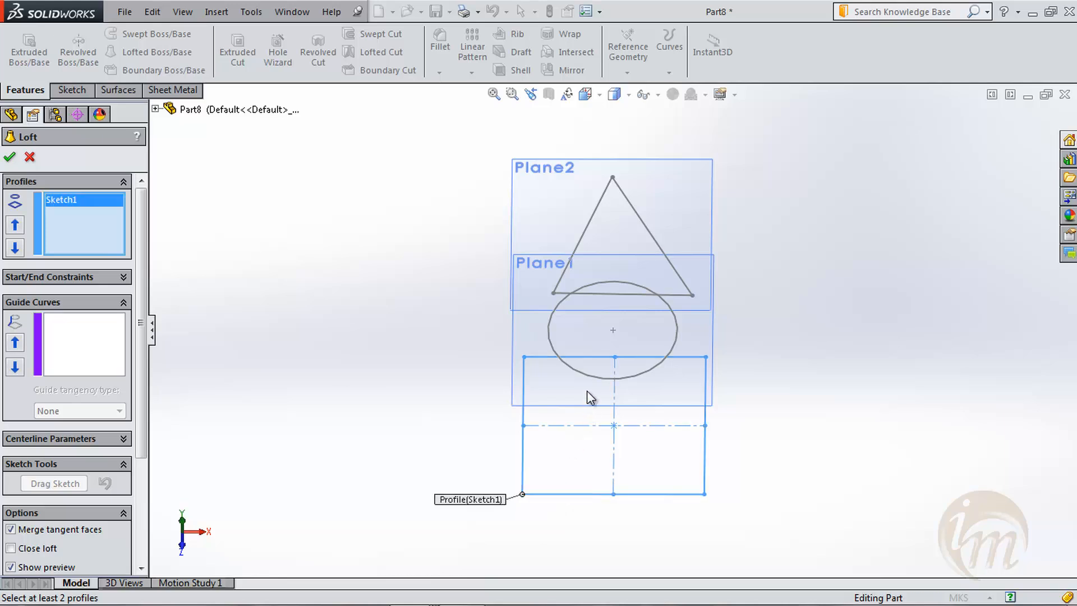
pyautogui.click(597, 377)
pyautogui.moveTo(788, 466); pyautogui.dragTo(791, 382, button='middle')
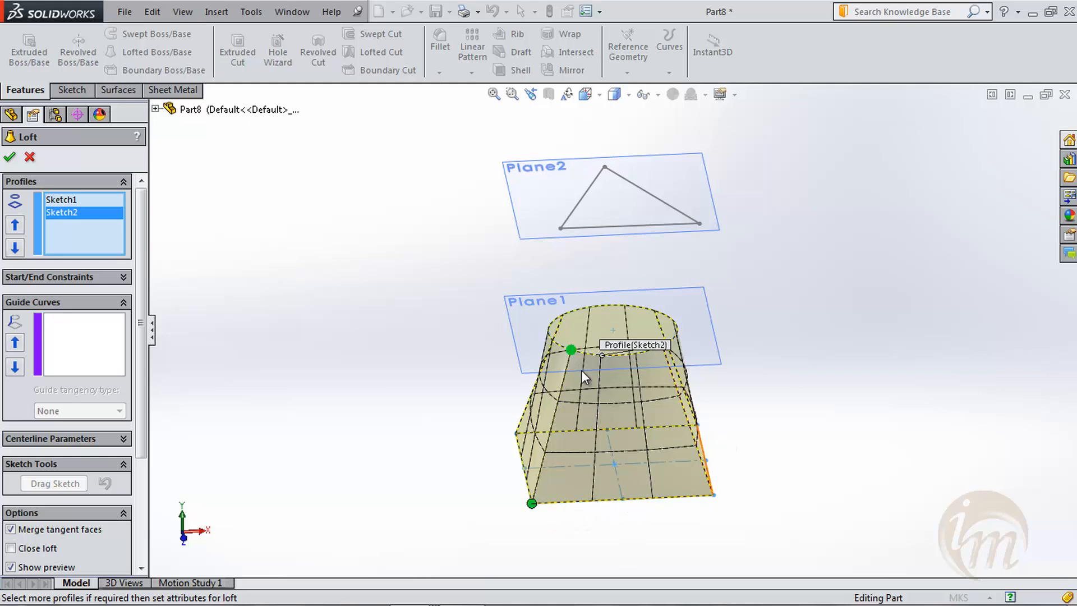
pyautogui.click(597, 230)
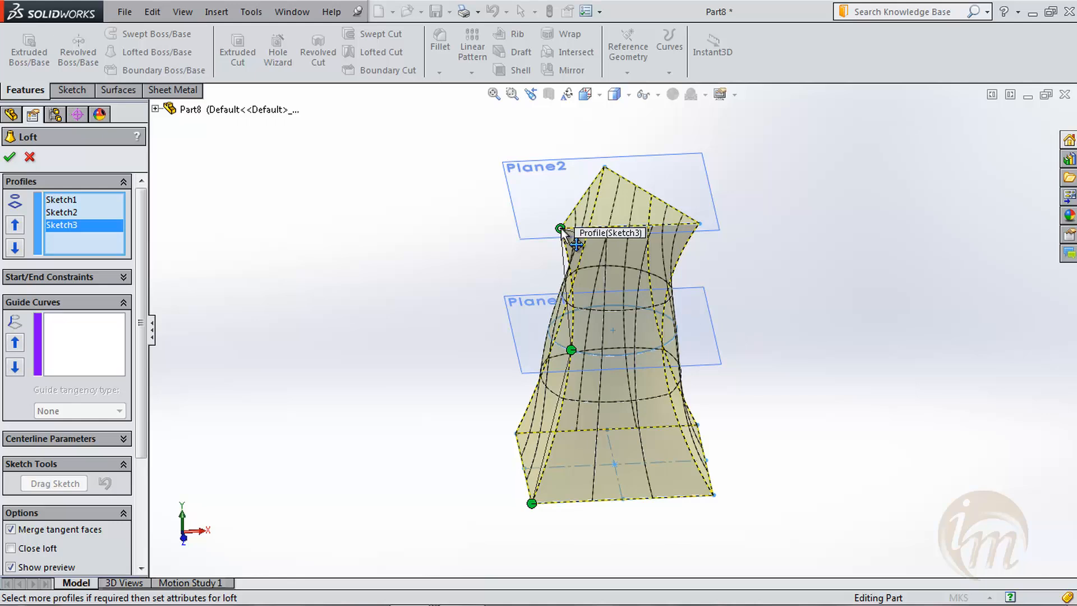
# - Try moving the triangle's loft connector to the other base corner and return it to the original corner
pyautogui.moveTo(560, 228); pyautogui.dragTo(699, 223)
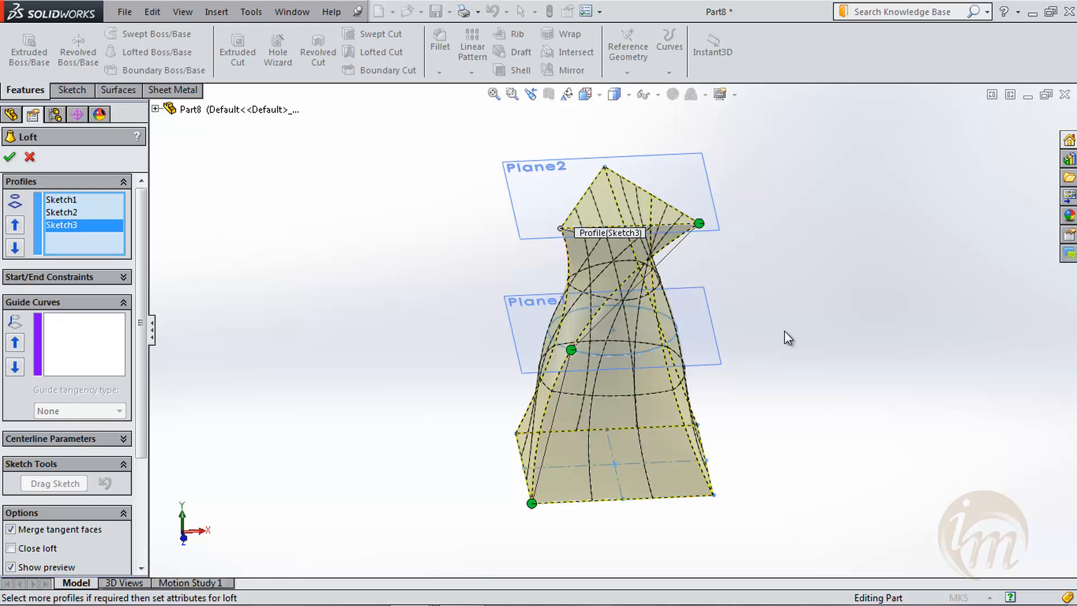
pyautogui.moveTo(800, 376); pyautogui.dragTo(775, 368, button='middle')
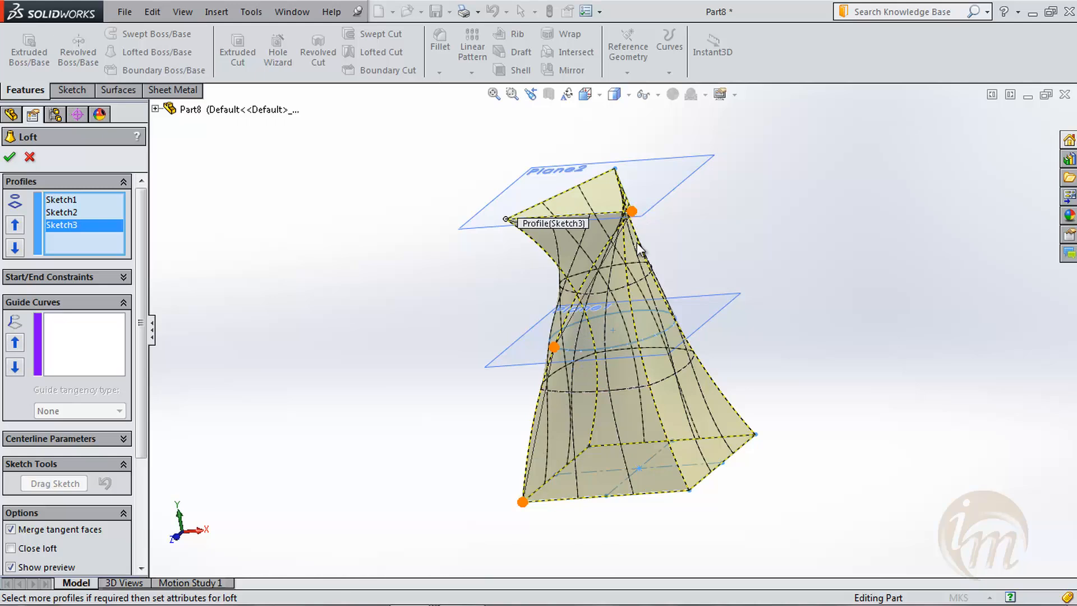
pyautogui.moveTo(697, 324); pyautogui.dragTo(741, 318, button='middle')
pyautogui.moveTo(735, 262); pyautogui.dragTo(595, 243)
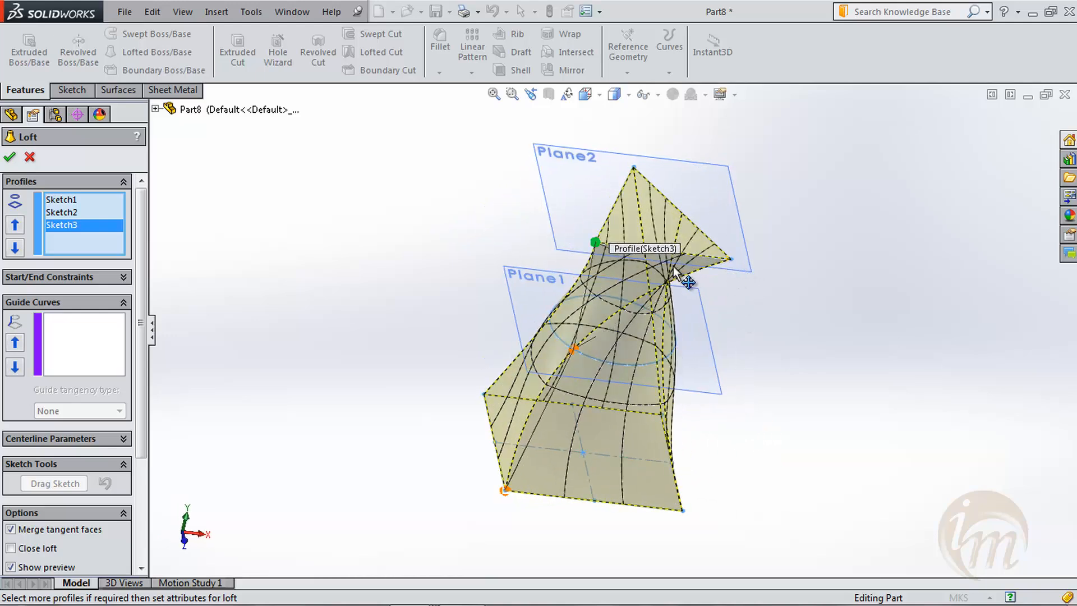
pyautogui.moveTo(738, 463); pyautogui.dragTo(728, 386, button='middle')
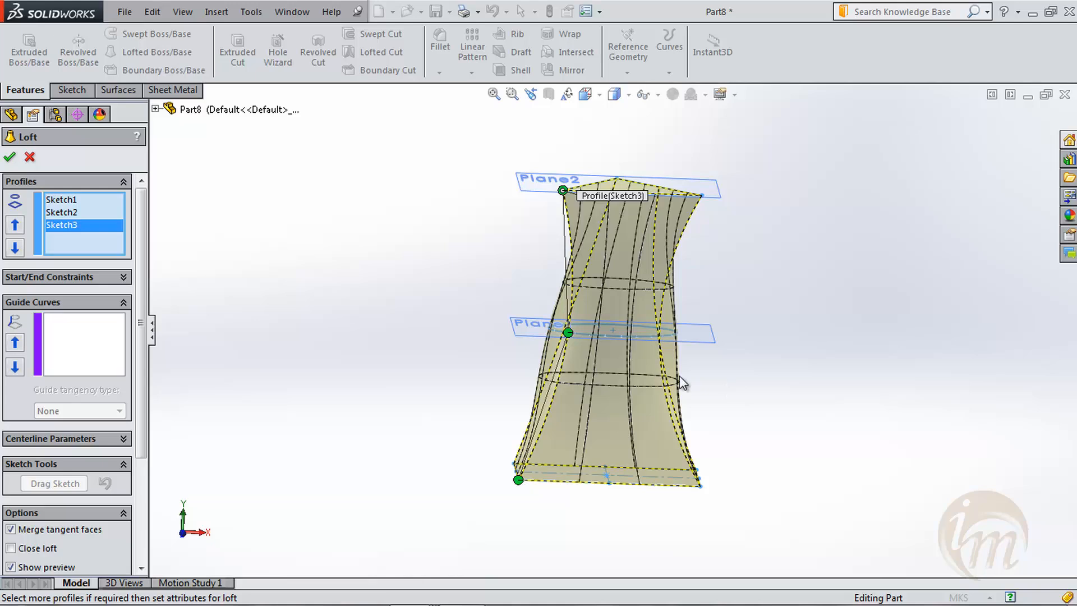
# - Open the loft's start/end constraints and try the start constraint as None, Default and None again
pyautogui.click(115, 276)
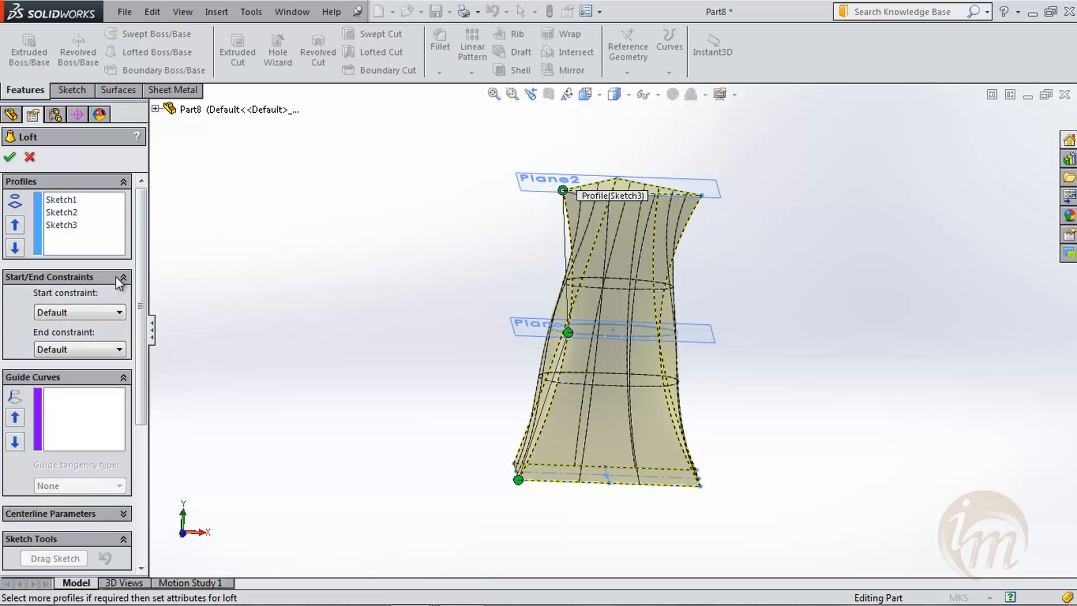
pyautogui.click(125, 311)
pyautogui.click(115, 337)
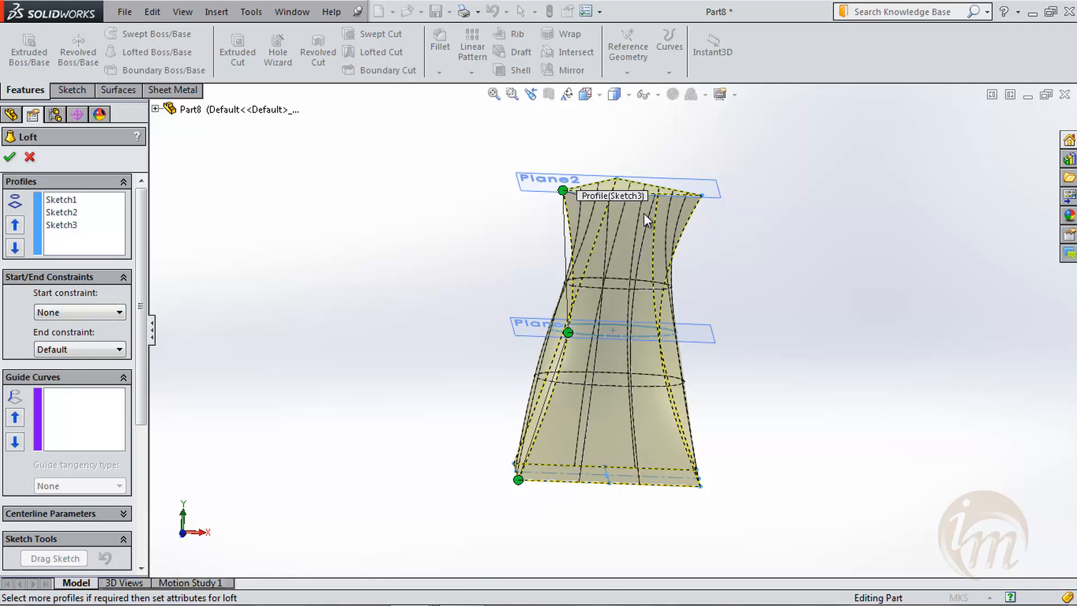
pyautogui.click(109, 317)
pyautogui.click(104, 325)
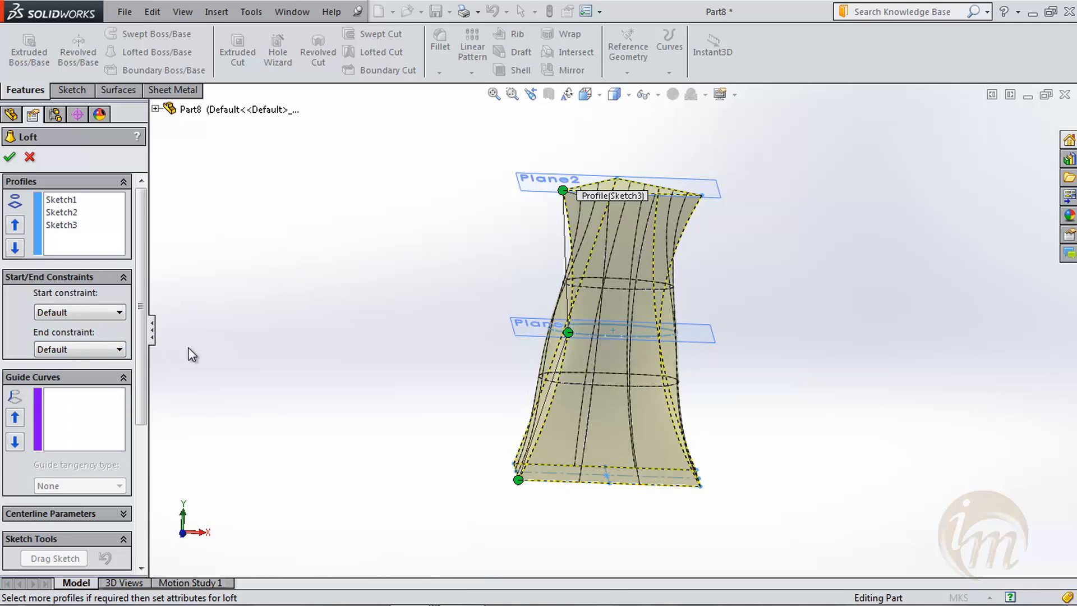
pyautogui.click(99, 310)
pyautogui.click(95, 331)
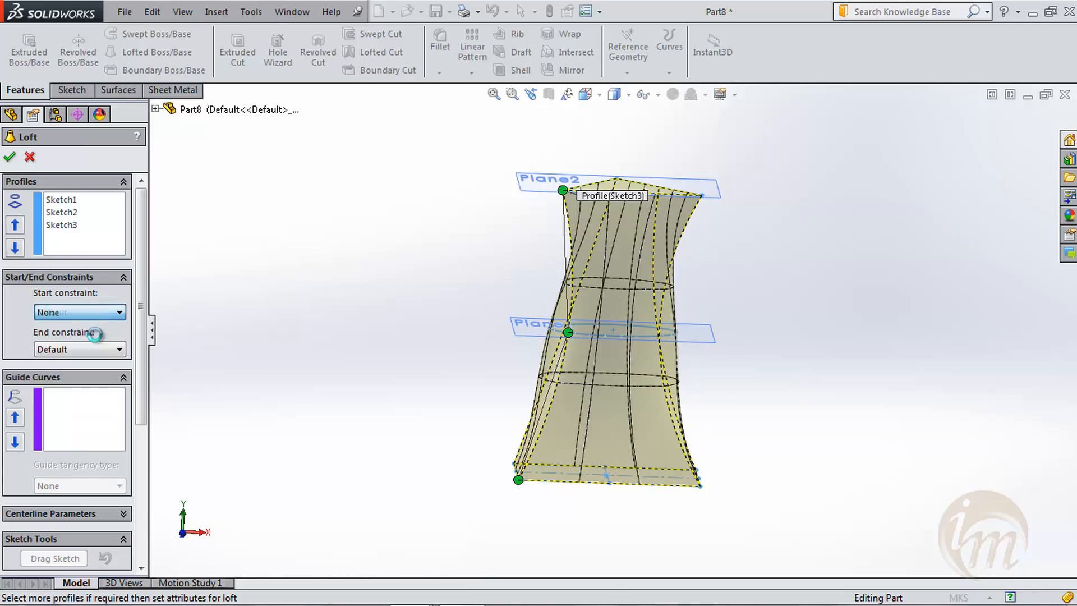
pyautogui.moveTo(450, 437); pyautogui.dragTo(416, 423, button='middle')
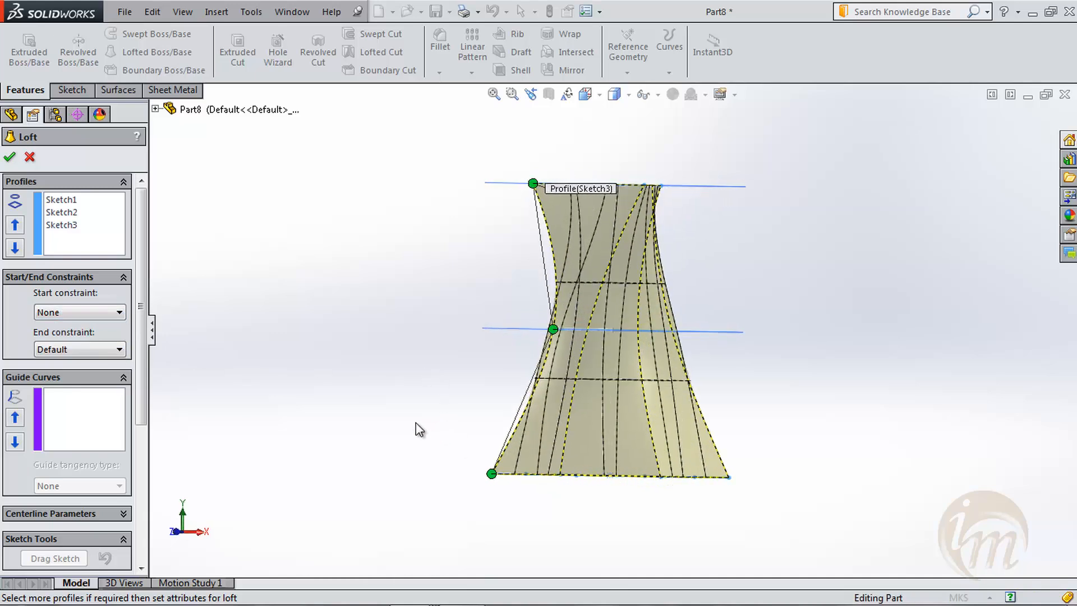
# - Try the Direction Vector start constraint and attempt to pick an axis for its direction
pyautogui.click(89, 313)
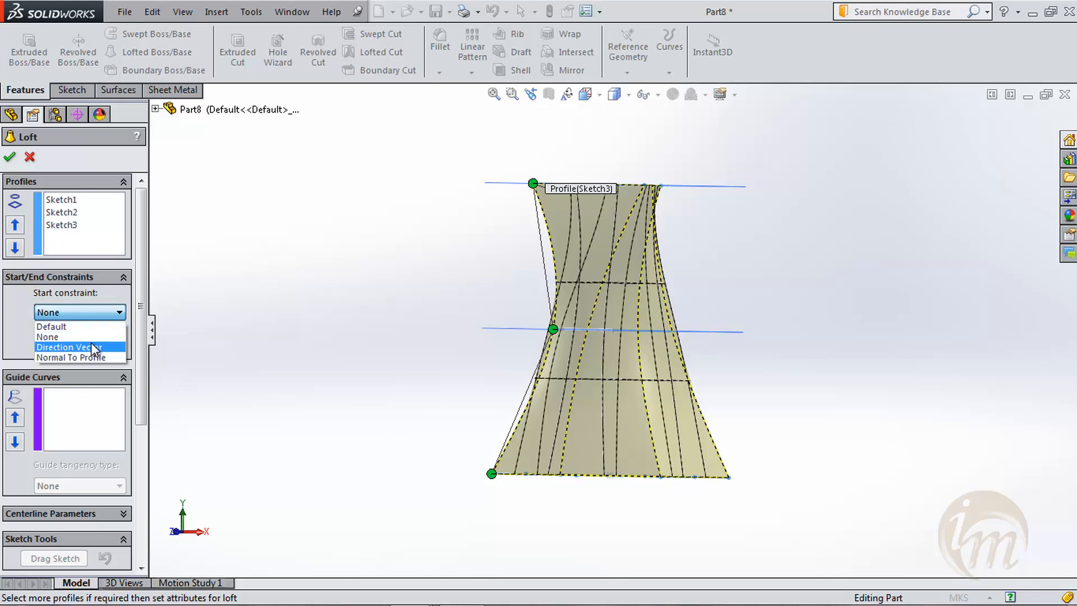
pyautogui.click(93, 345)
pyautogui.moveTo(396, 359); pyautogui.dragTo(397, 385, button='middle')
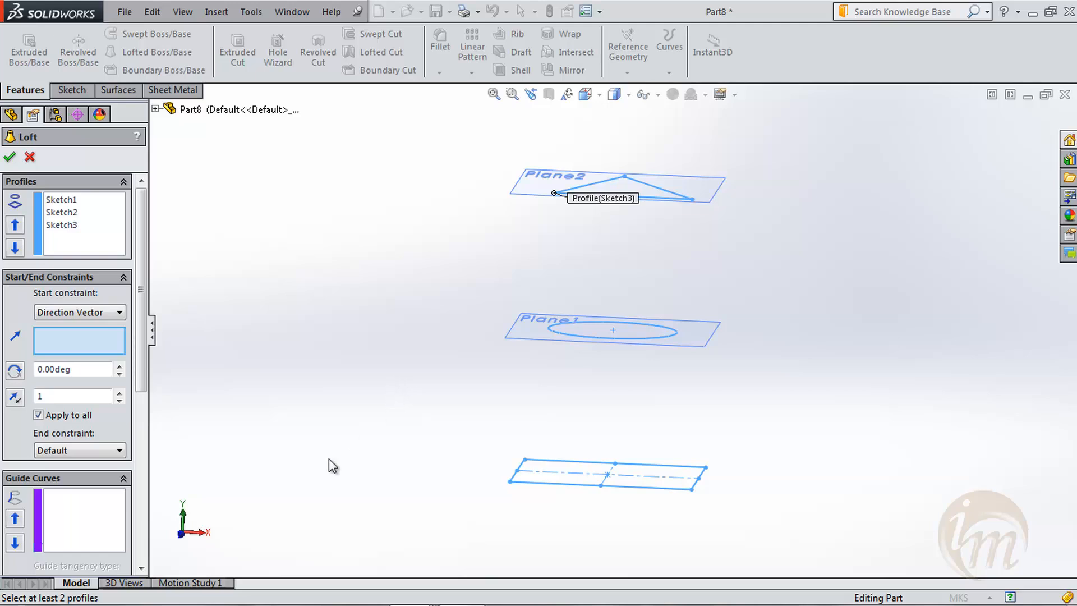
pyautogui.click(187, 522)
pyautogui.moveTo(393, 468); pyautogui.dragTo(437, 458, button='middle')
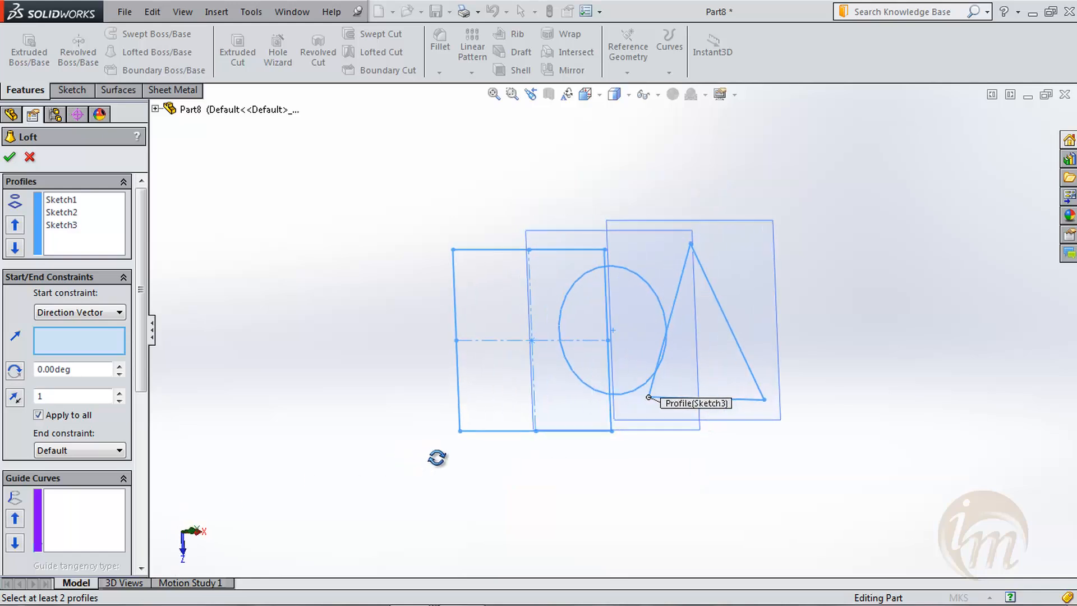
pyautogui.click(191, 530)
pyautogui.click(184, 556)
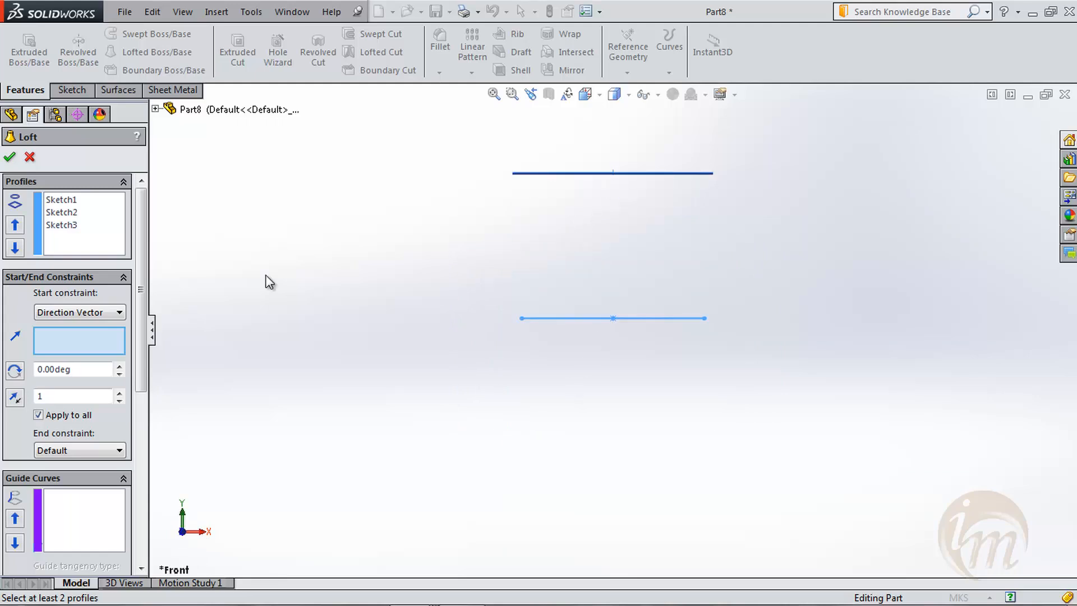
# - Try the Normal To Profile start constraint on the loft and set the start constraint back to Default
pyautogui.click(78, 312)
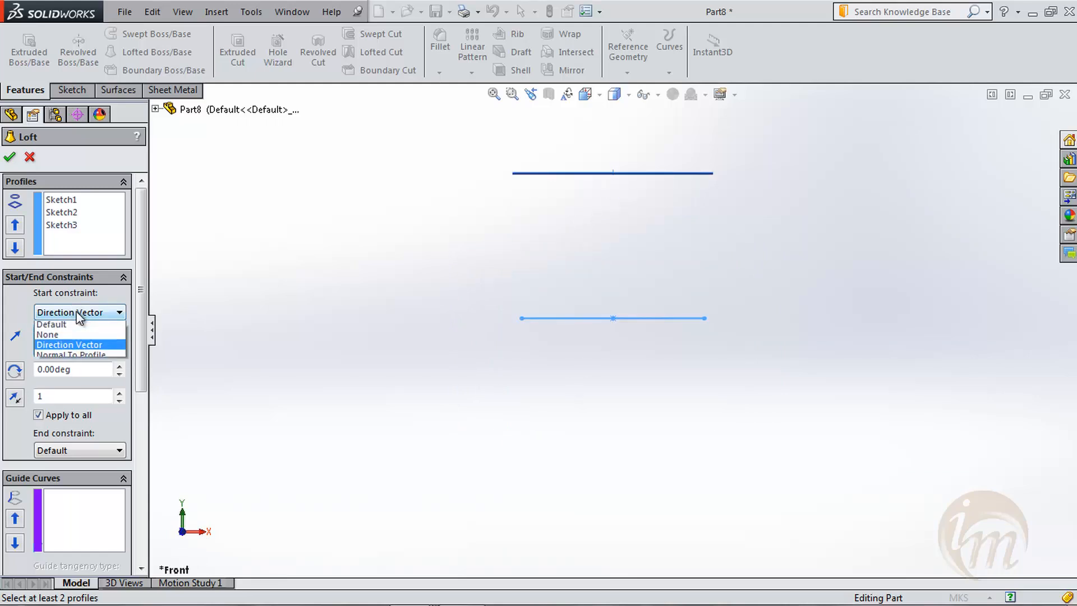
pyautogui.click(79, 357)
pyautogui.scroll(3, 456, 490)
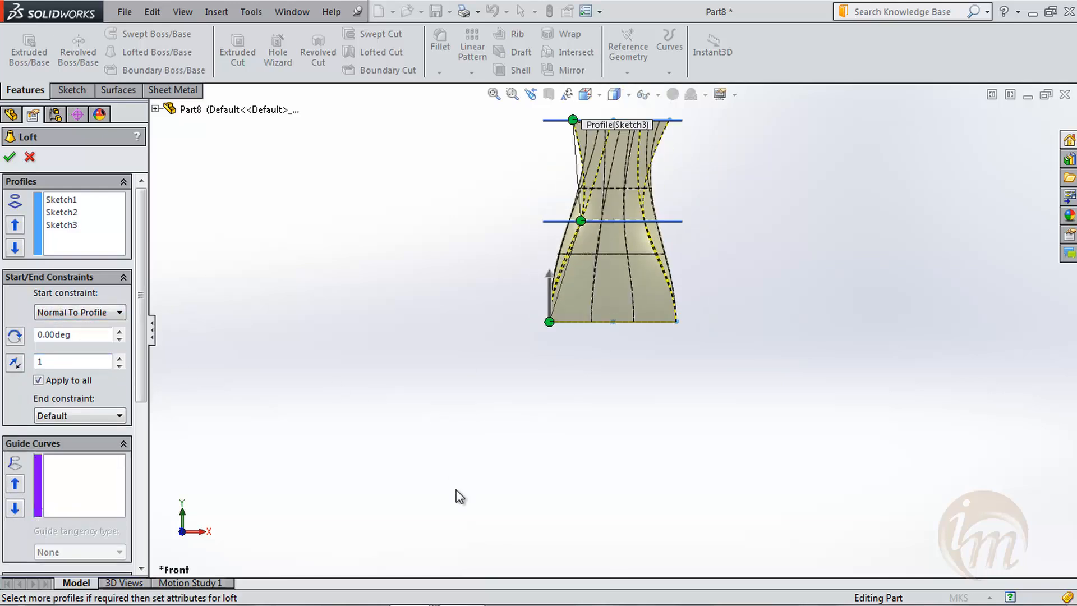
pyautogui.moveTo(457, 490); pyautogui.dragTo(587, 434, button='middle')
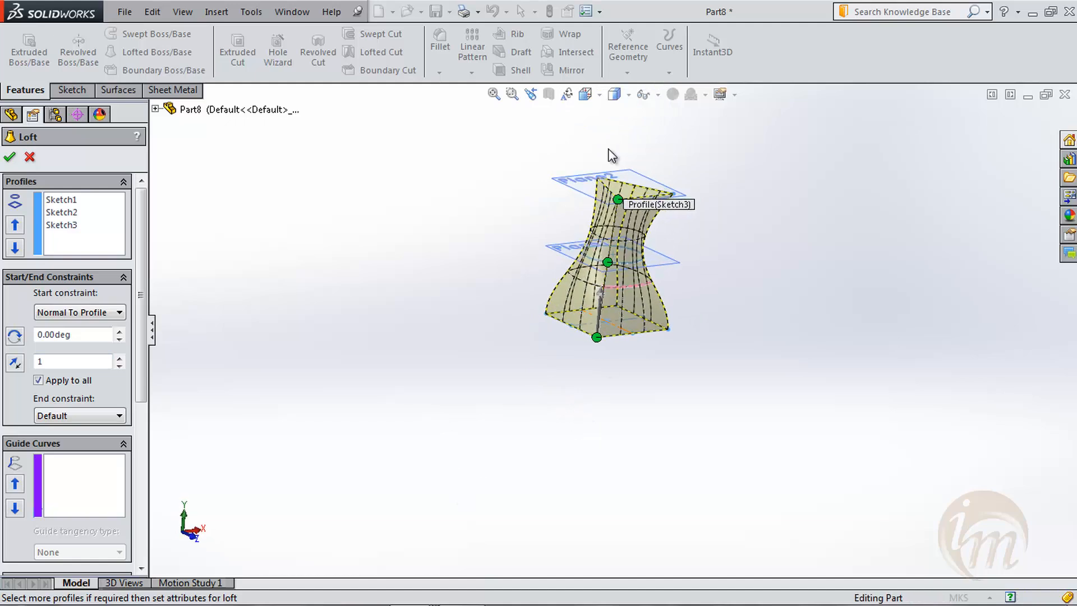
pyautogui.scroll(-2, 613, 157)
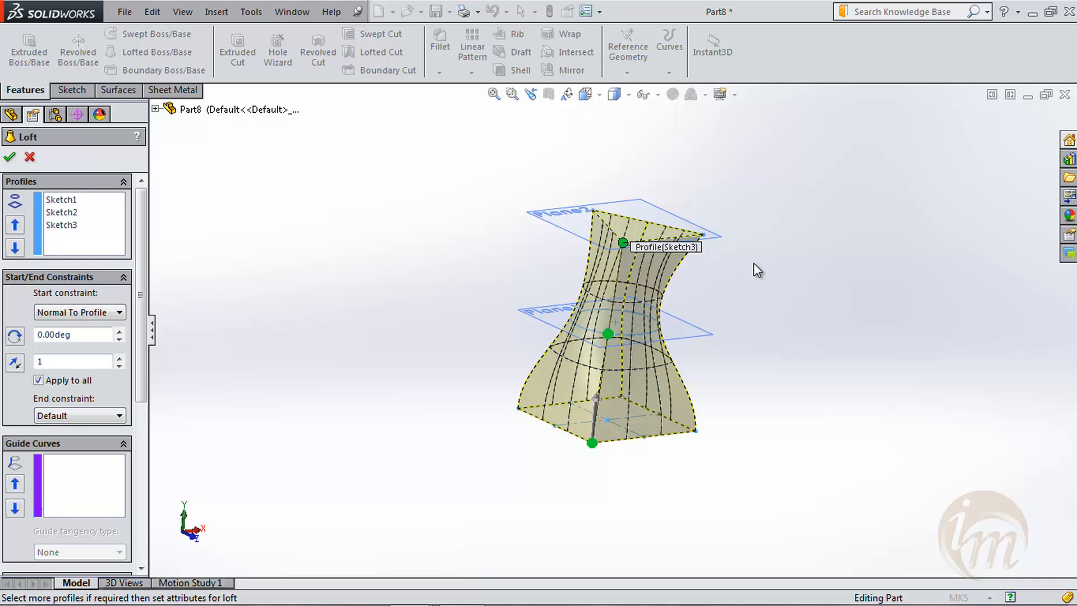
pyautogui.click(84, 313)
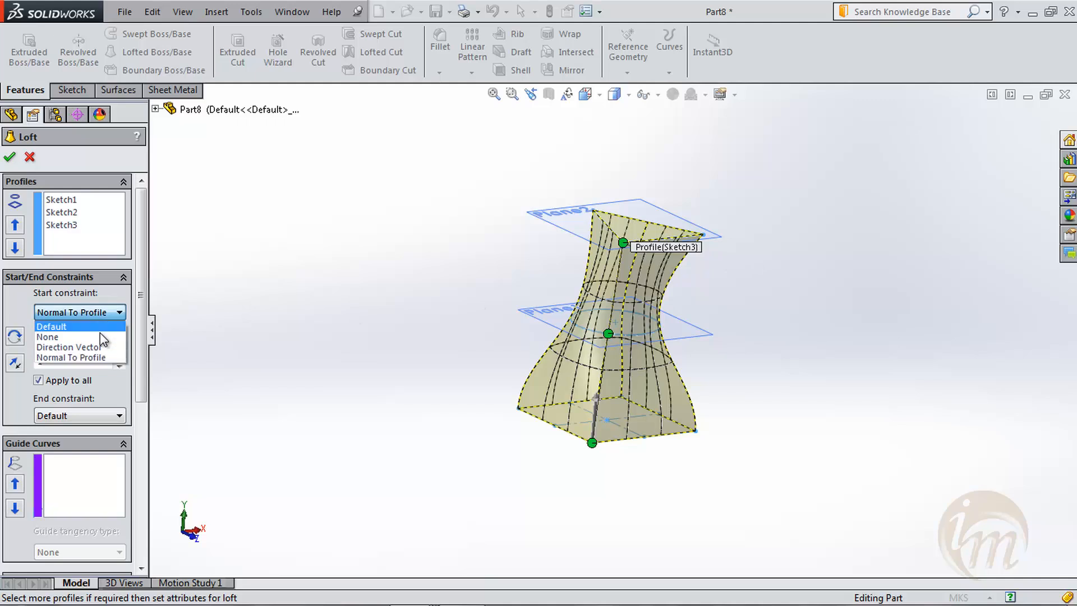
pyautogui.click(56, 326)
# - Turn on Thin Feature for the loft and keep its type as One-Direction
pyautogui.moveTo(141, 337); pyautogui.dragTo(145, 421)
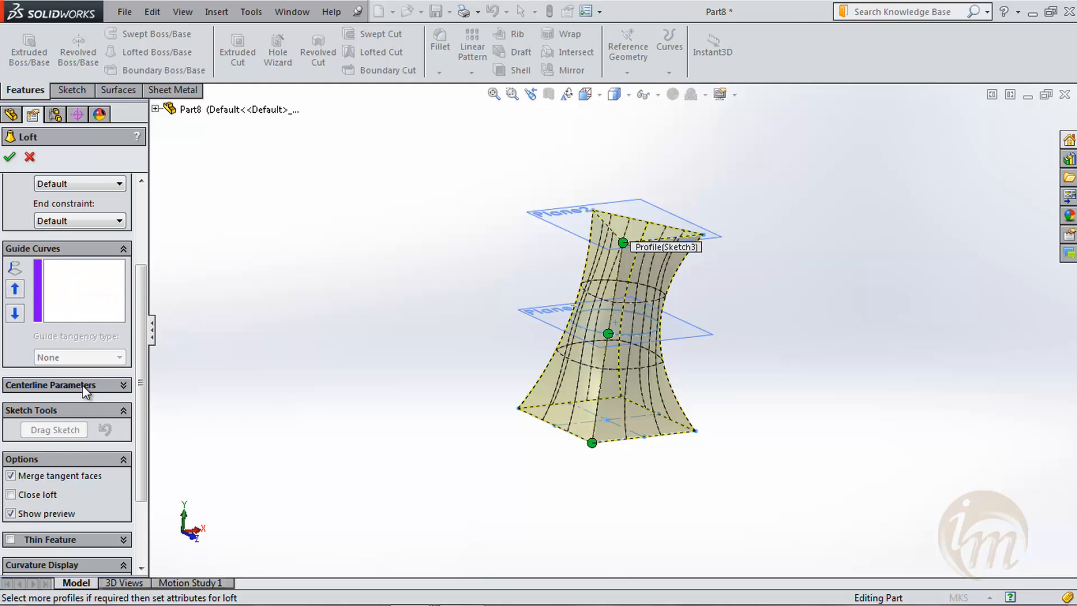
pyautogui.scroll(-3, 104, 442)
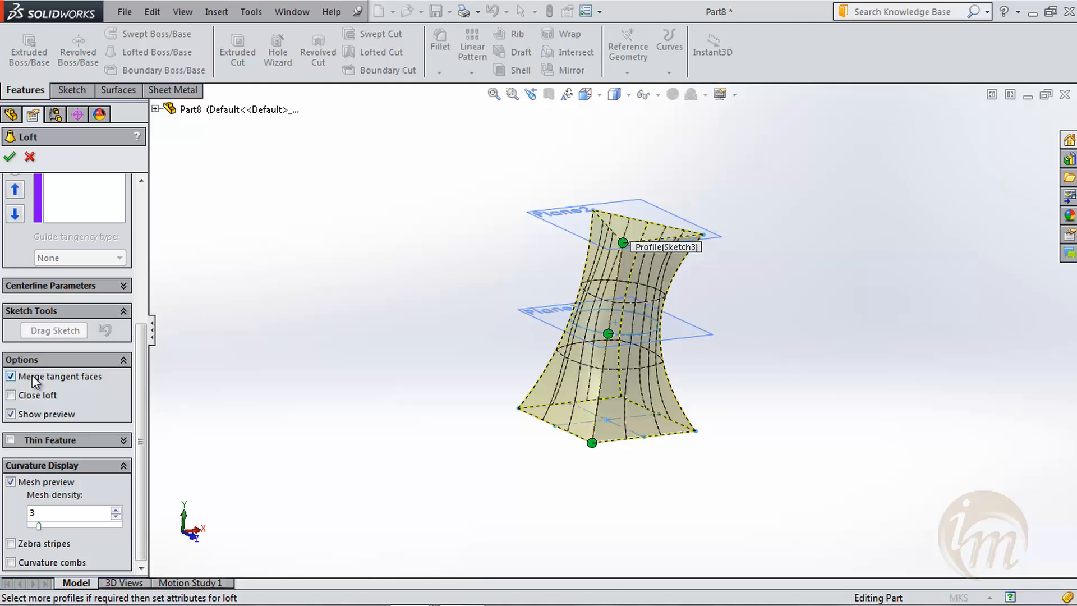
pyautogui.click(50, 416)
pyautogui.click(50, 418)
pyautogui.click(61, 441)
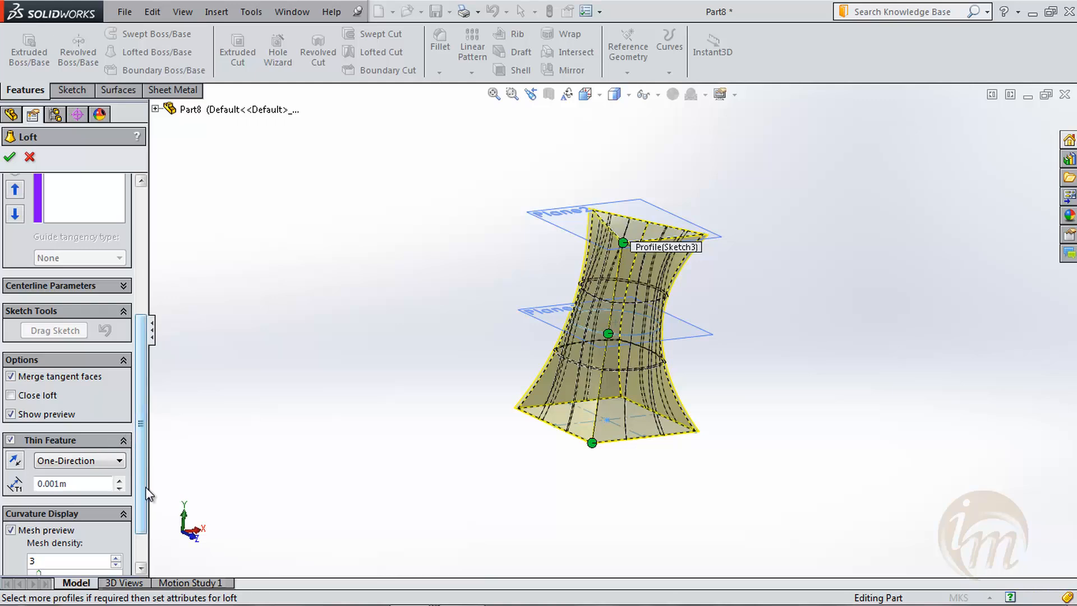
pyautogui.click(71, 460)
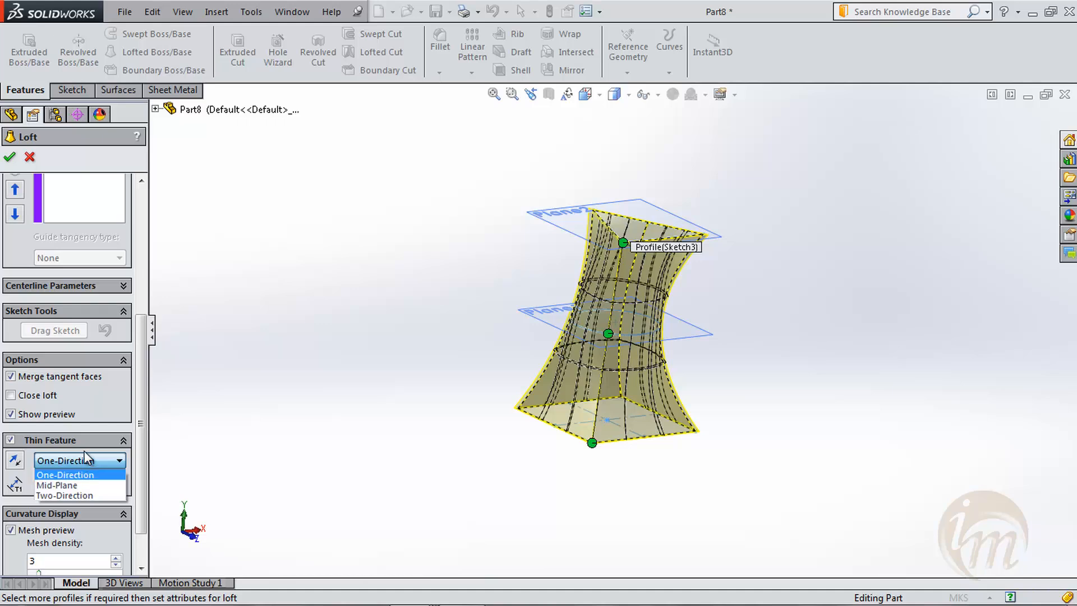
pyautogui.click(84, 457)
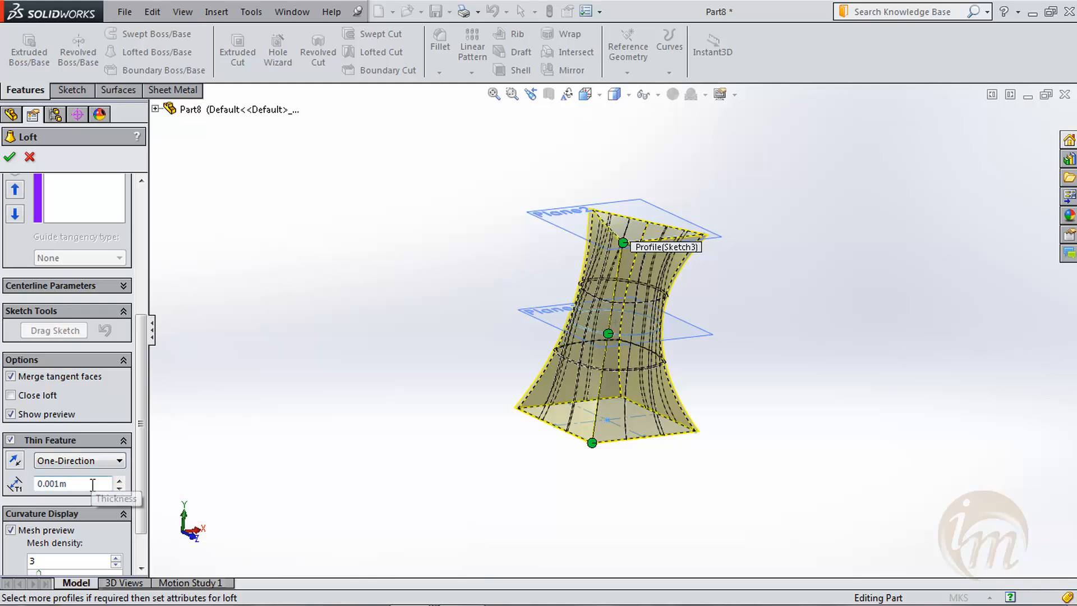
# - Turn off the mesh preview, inspect the loft preview with zebra stripes, and turn the stripes off again
pyautogui.scroll(-2, 143, 530)
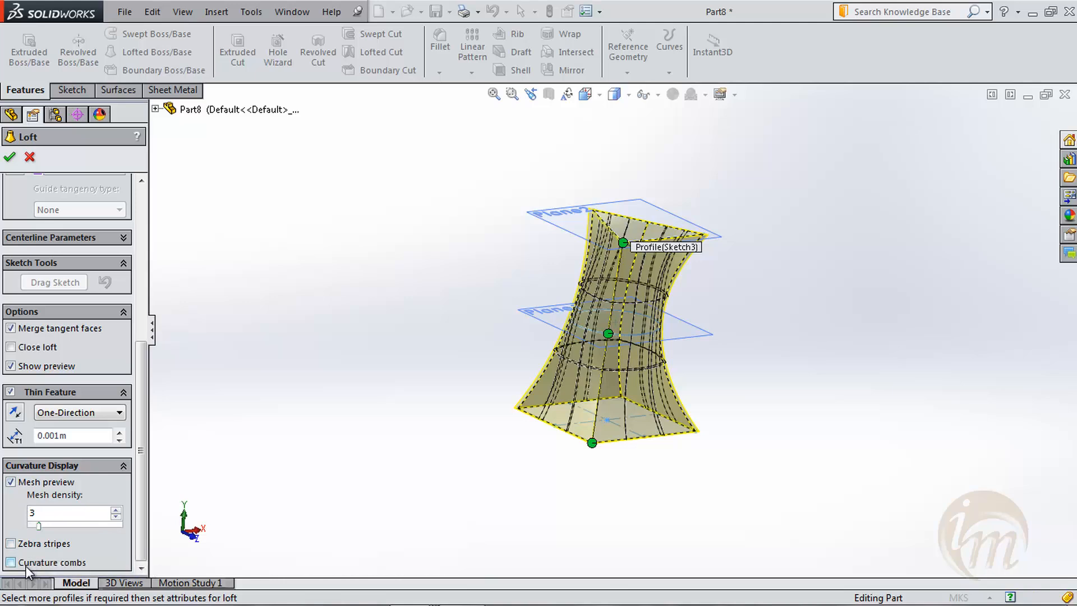
pyautogui.click(11, 482)
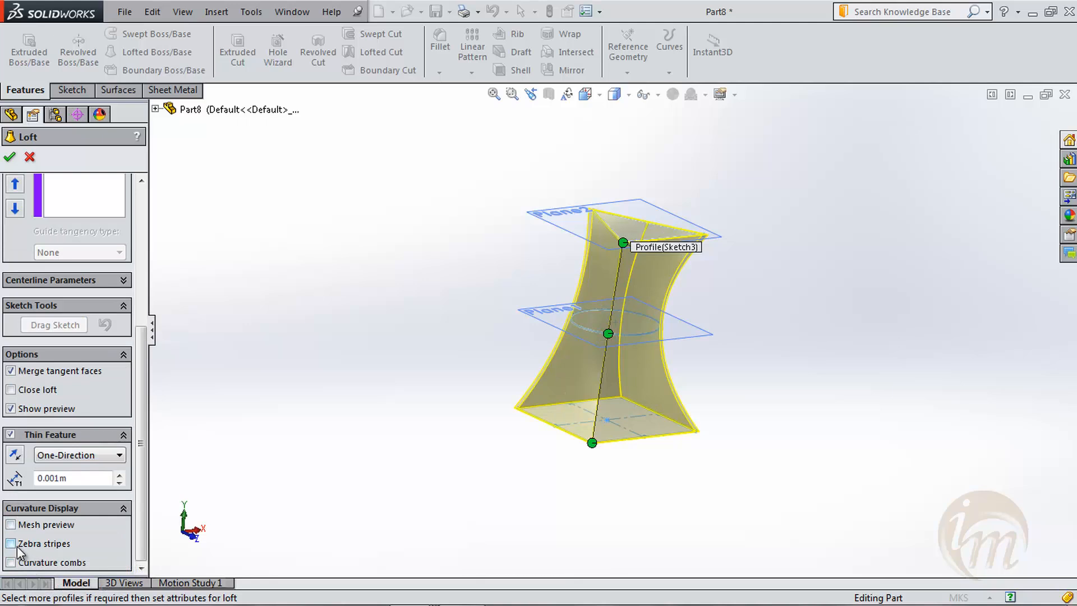
pyautogui.click(11, 544)
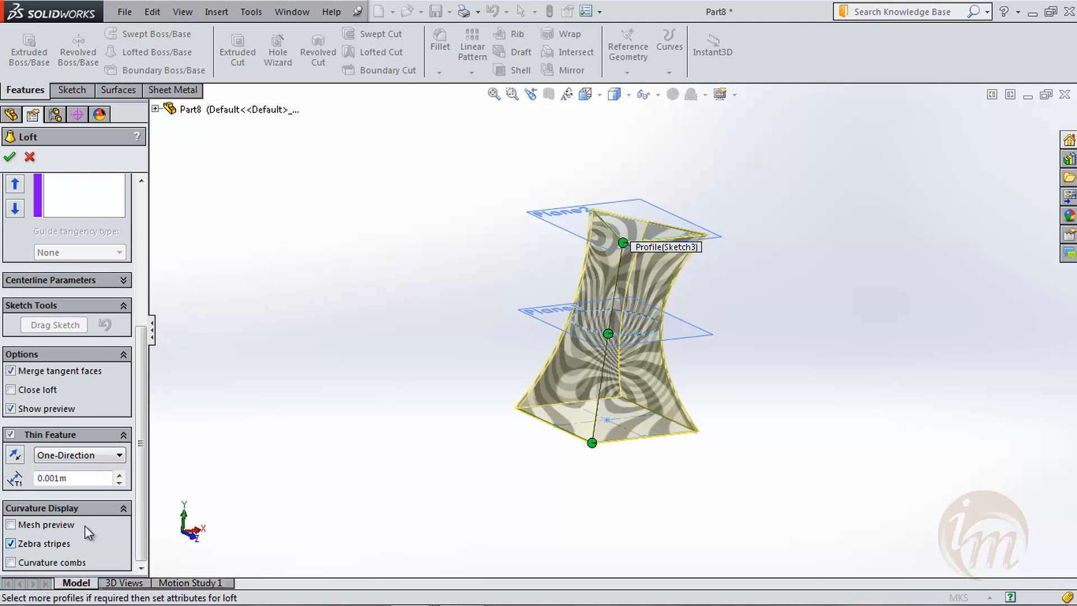
pyautogui.moveTo(469, 457); pyautogui.dragTo(441, 473, button='middle')
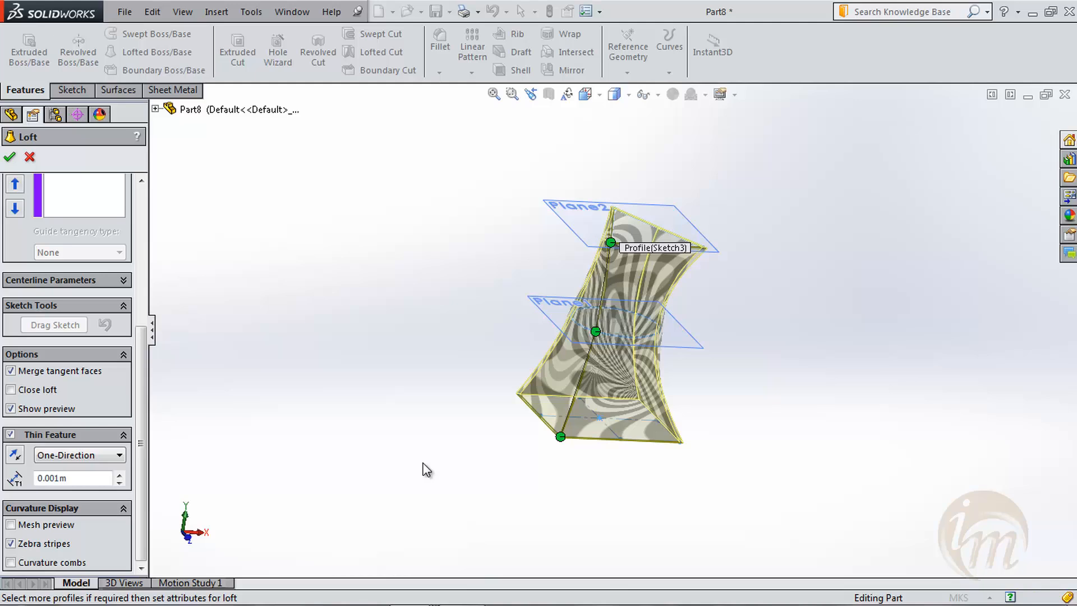
pyautogui.click(26, 543)
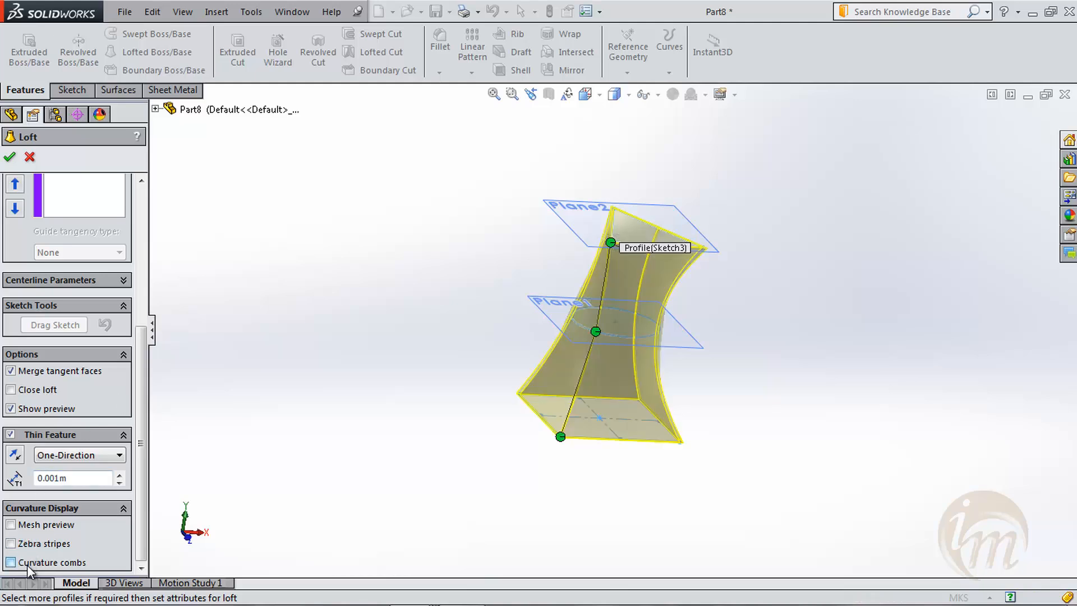
# - Display curvature combs with the mesh preview on the loft and bring up the comb settings
pyautogui.click(27, 564)
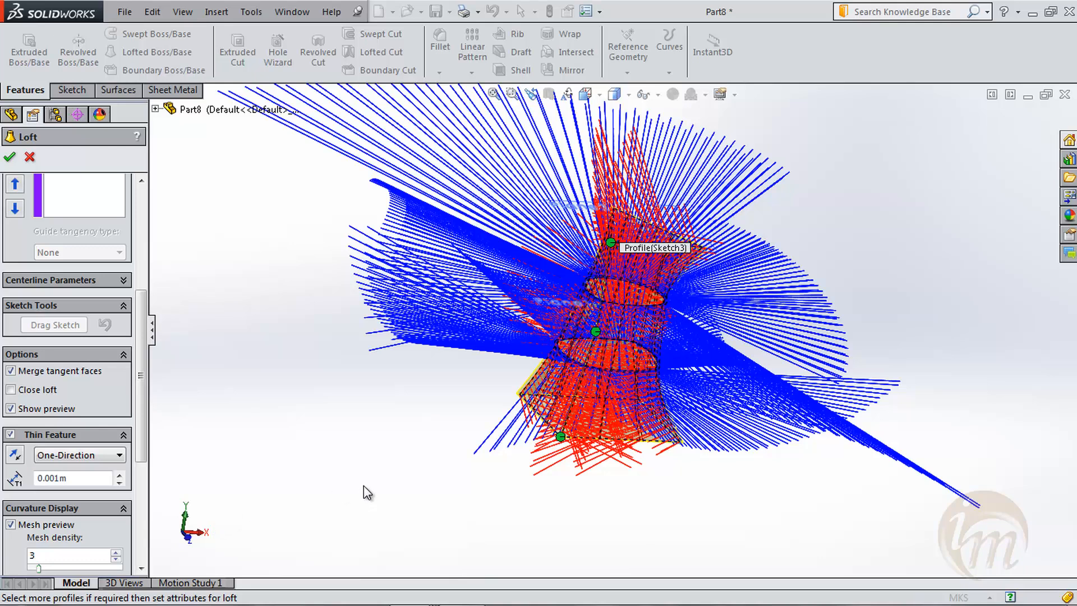
pyautogui.moveTo(144, 433); pyautogui.dragTo(145, 524)
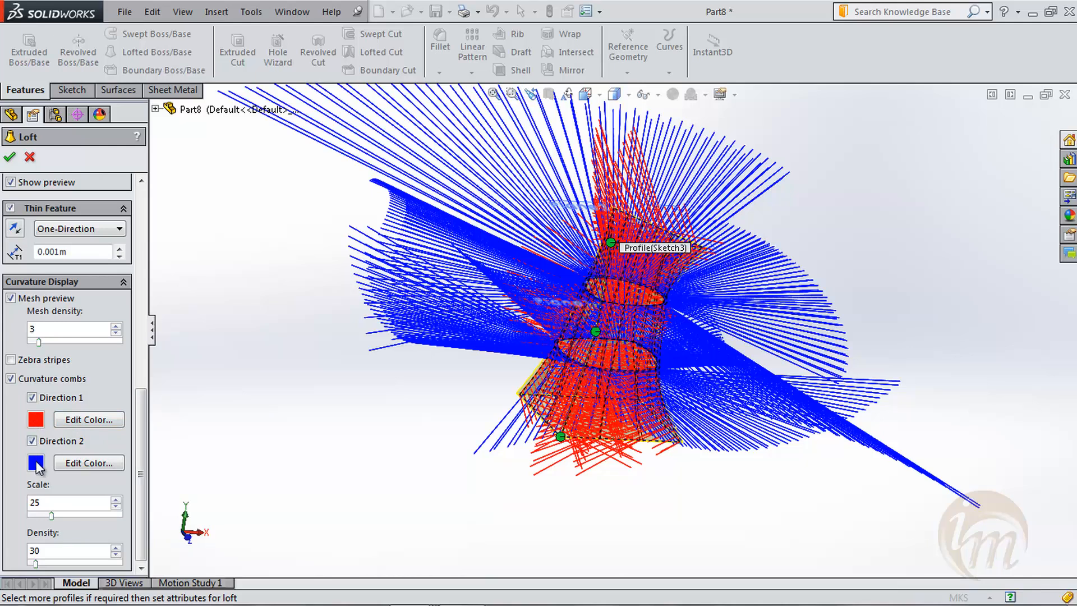
# - Turn off the curvature combs and mesh preview, and accept the thin-feature loft
pyautogui.click(11, 379)
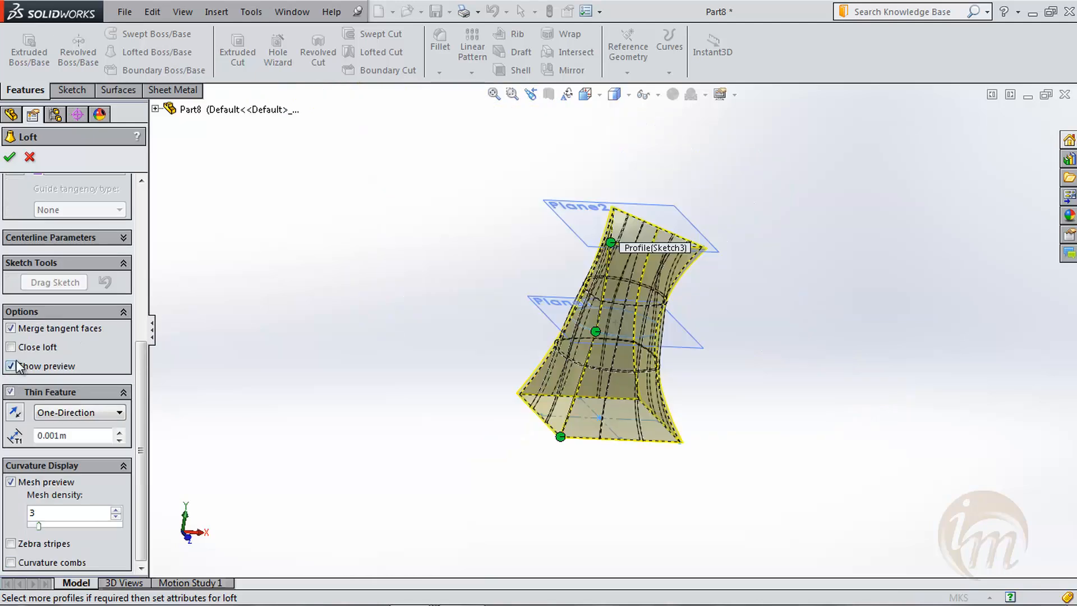
pyautogui.click(11, 482)
pyautogui.moveTo(479, 456)
pyautogui.mouseDown(button='middle')
pyautogui.moveTo(428, 423)
pyautogui.moveTo(469, 448)
pyautogui.mouseUp(button='middle')
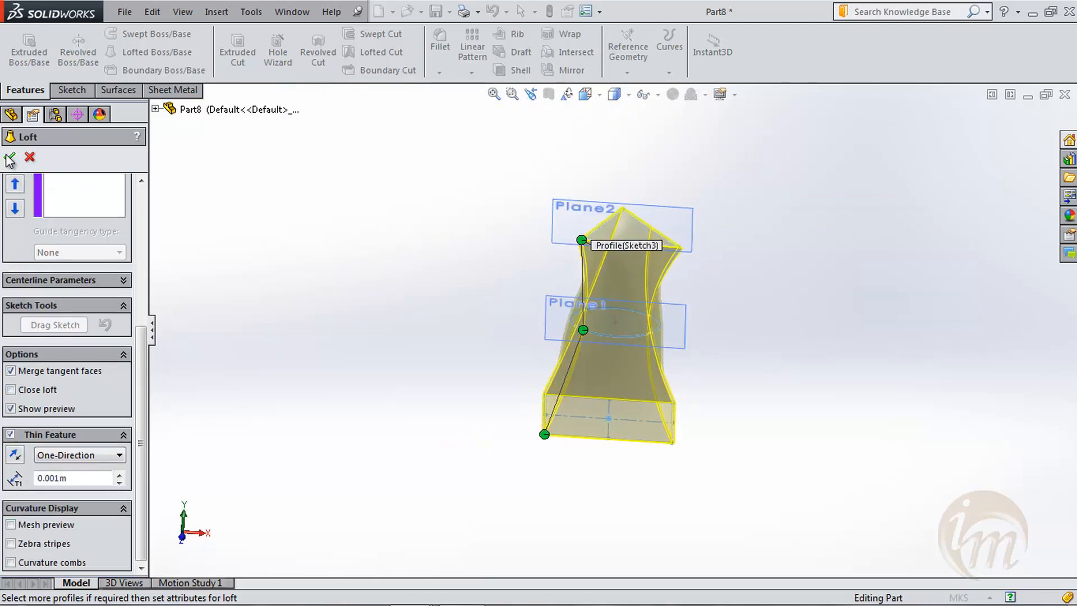
pyautogui.click(9, 157)
pyautogui.moveTo(538, 174); pyautogui.dragTo(933, 342, button='middle')
pyautogui.moveTo(760, 520); pyautogui.dragTo(460, 131)
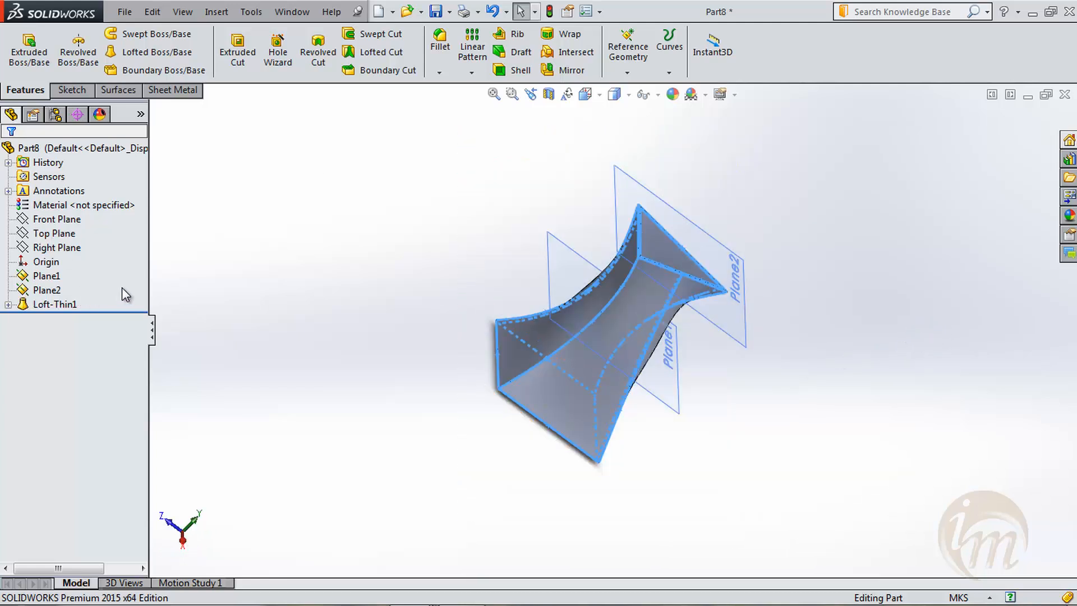
# - Delete the thin loft feature while keeping its profile sketches
pyautogui.rightClick(71, 306)
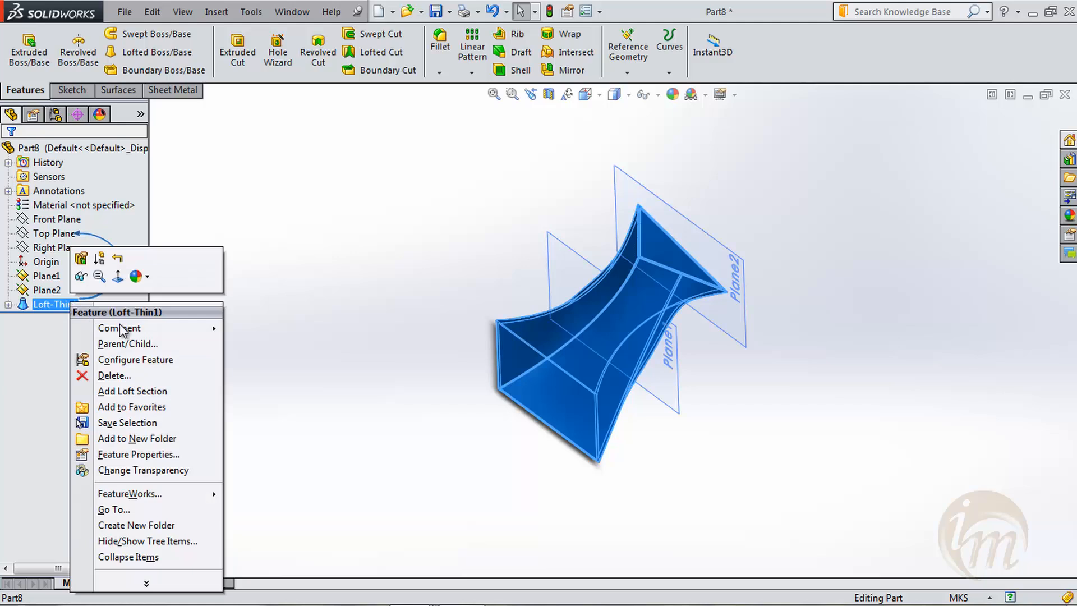
pyautogui.click(151, 368)
pyautogui.click(637, 217)
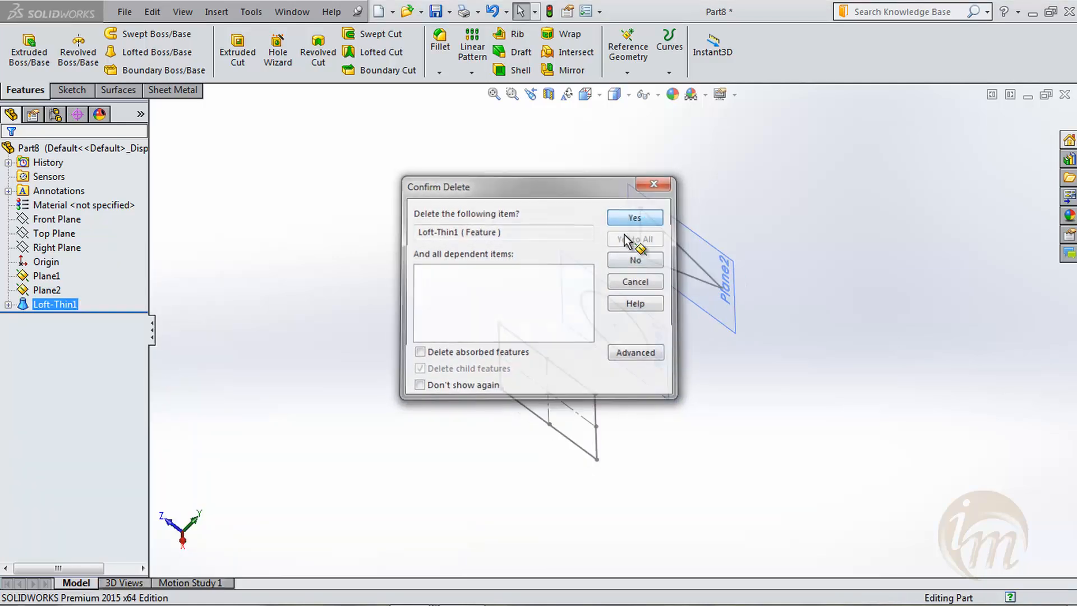
pyautogui.moveTo(697, 361)
pyautogui.mouseDown(button='middle')
pyautogui.moveTo(625, 308)
pyautogui.moveTo(652, 244)
pyautogui.moveTo(640, 248)
pyautogui.mouseUp(button='middle')
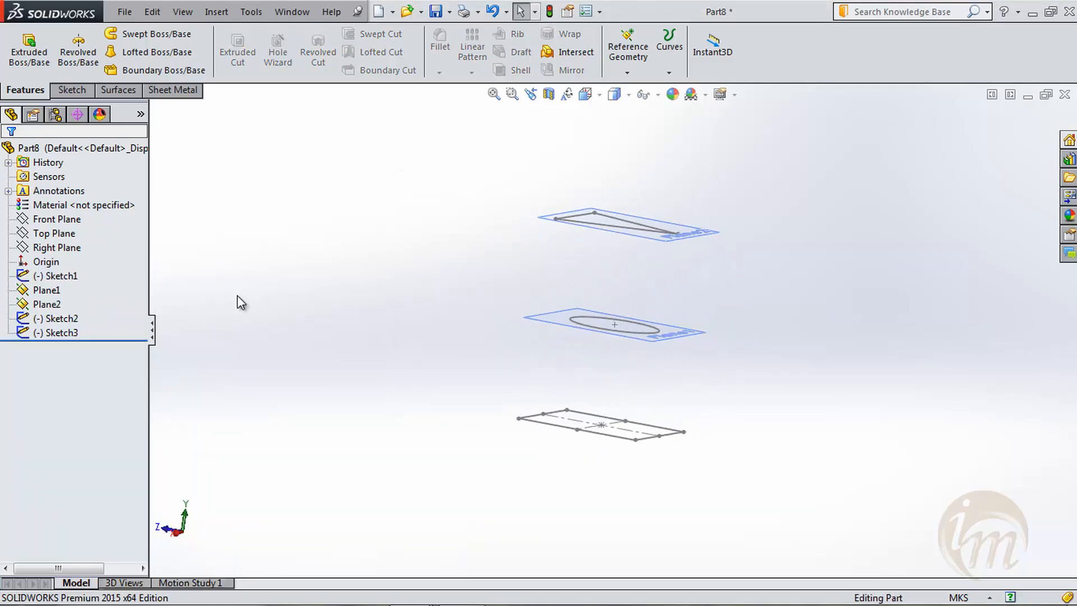
# - Delete Plane1 and Plane2 together with the circle and triangle sketches, leaving only the square sketch
pyautogui.click(56, 318)
pyautogui.keyDown('ctrl'); pyautogui.click(47, 290); pyautogui.keyUp('ctrl')
pyautogui.keyDown('ctrl'); pyautogui.click(47, 304); pyautogui.keyUp('ctrl')
pyautogui.keyDown('ctrl'); pyautogui.click(66, 333); pyautogui.keyUp('ctrl')
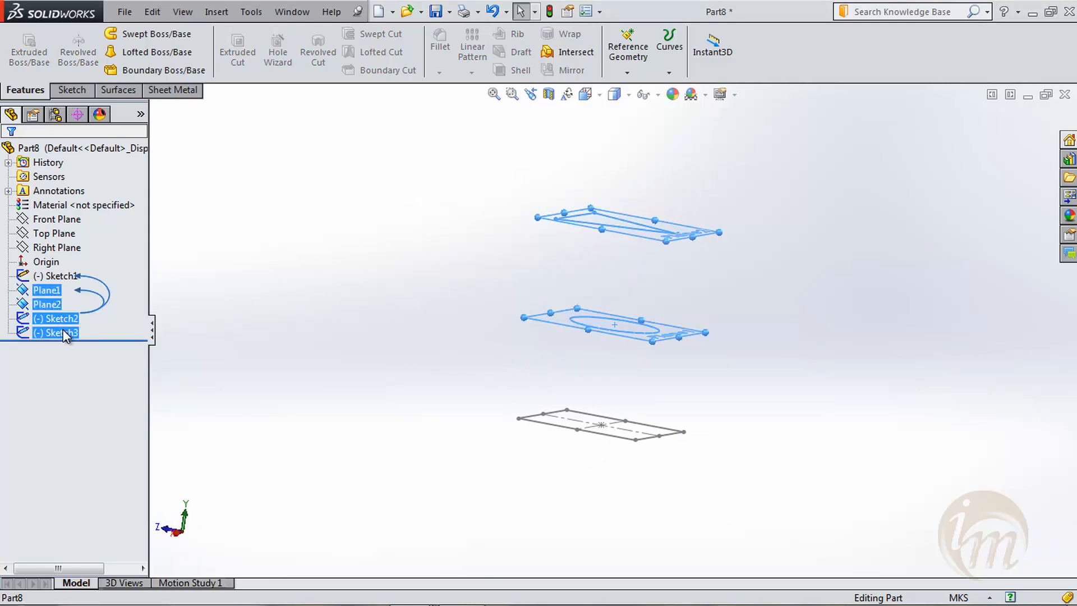
pyautogui.rightClick(65, 333)
pyautogui.click(92, 339)
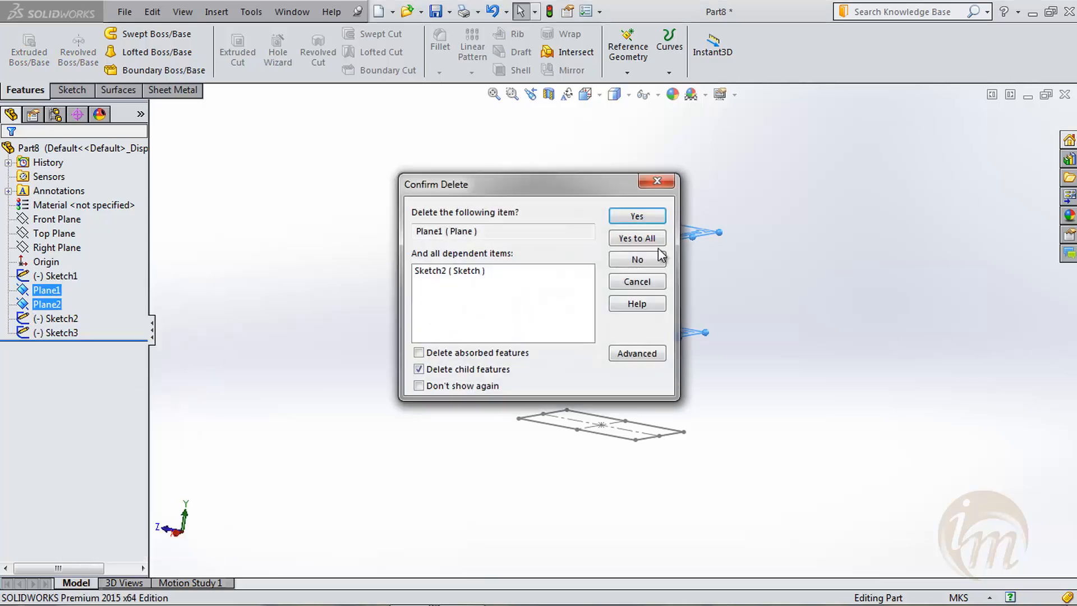
pyautogui.click(632, 219)
pyautogui.click(632, 219)
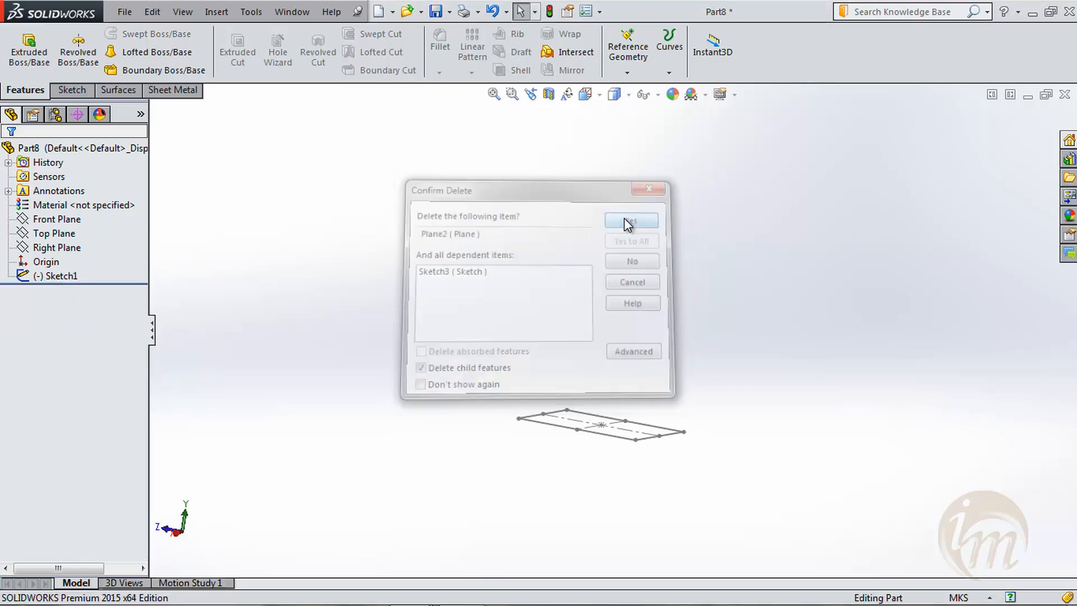
pyautogui.moveTo(501, 286)
pyautogui.mouseDown(button='middle')
pyautogui.moveTo(555, 308)
pyautogui.moveTo(568, 353)
pyautogui.mouseUp(button='middle')
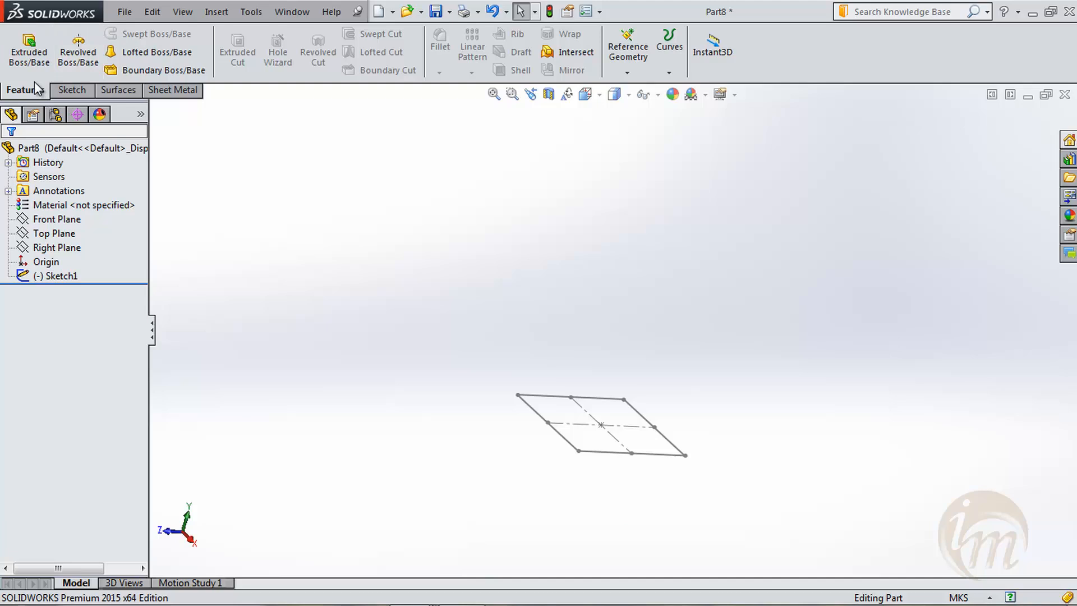
# - Create a reference plane parallel to the Top Plane at an offset of 0.04 m
pyautogui.click(644, 48)
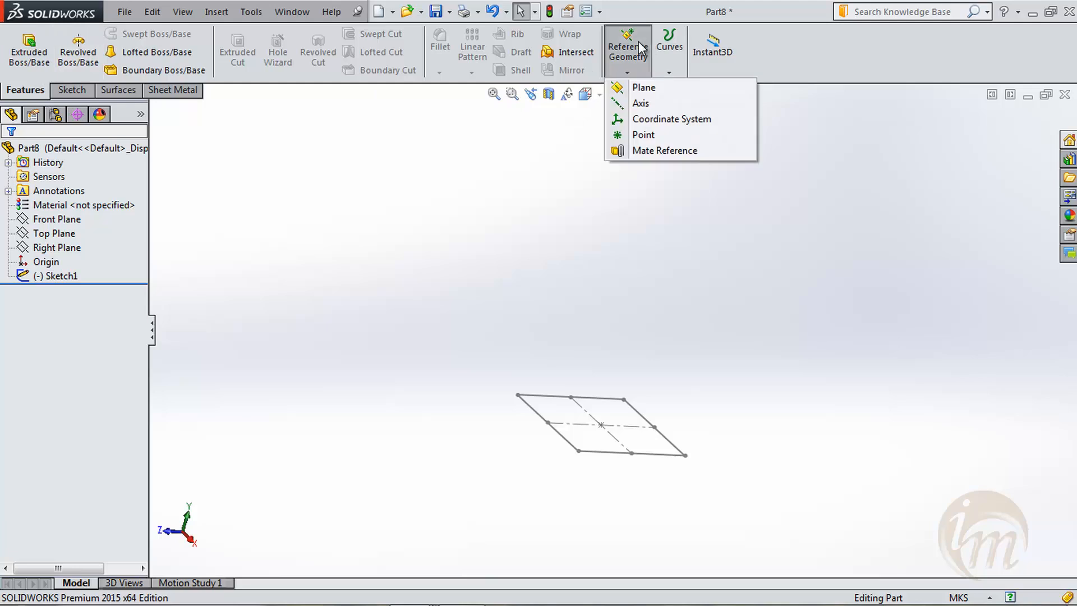
pyautogui.click(643, 88)
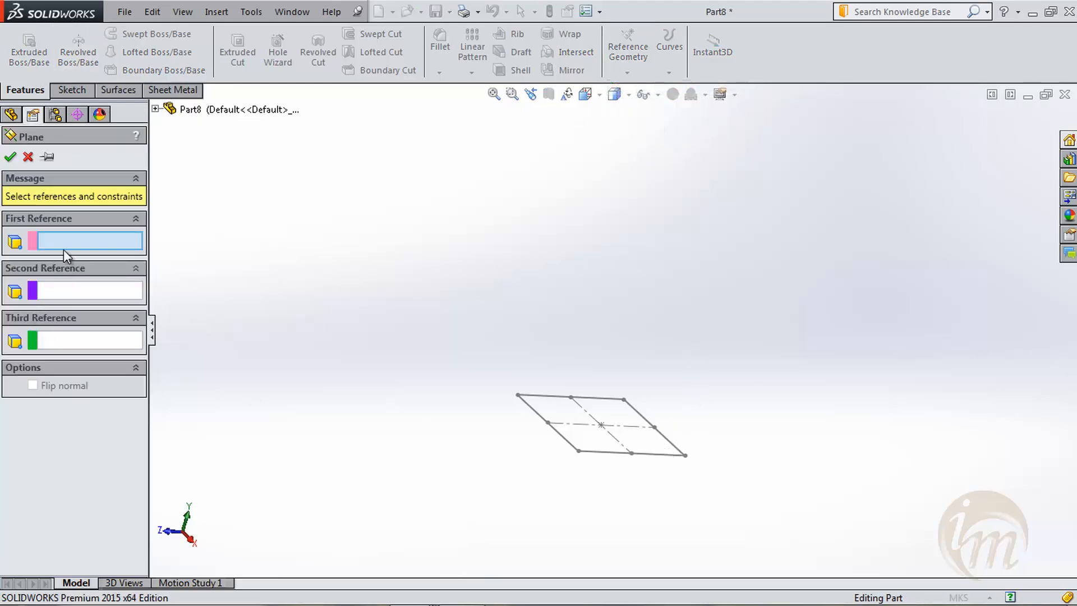
pyautogui.click(156, 109)
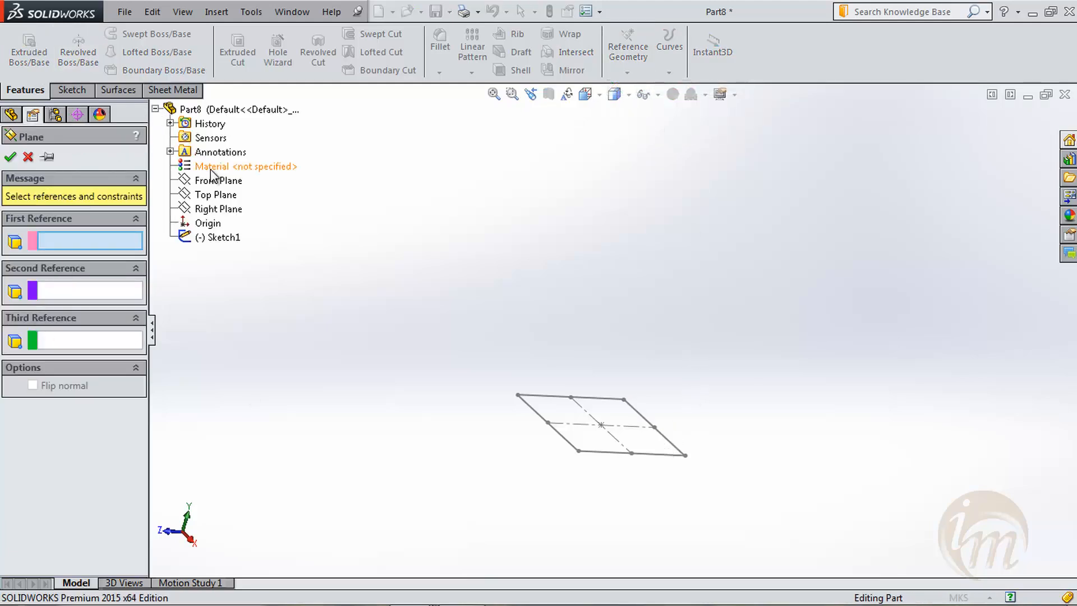
pyautogui.click(217, 198)
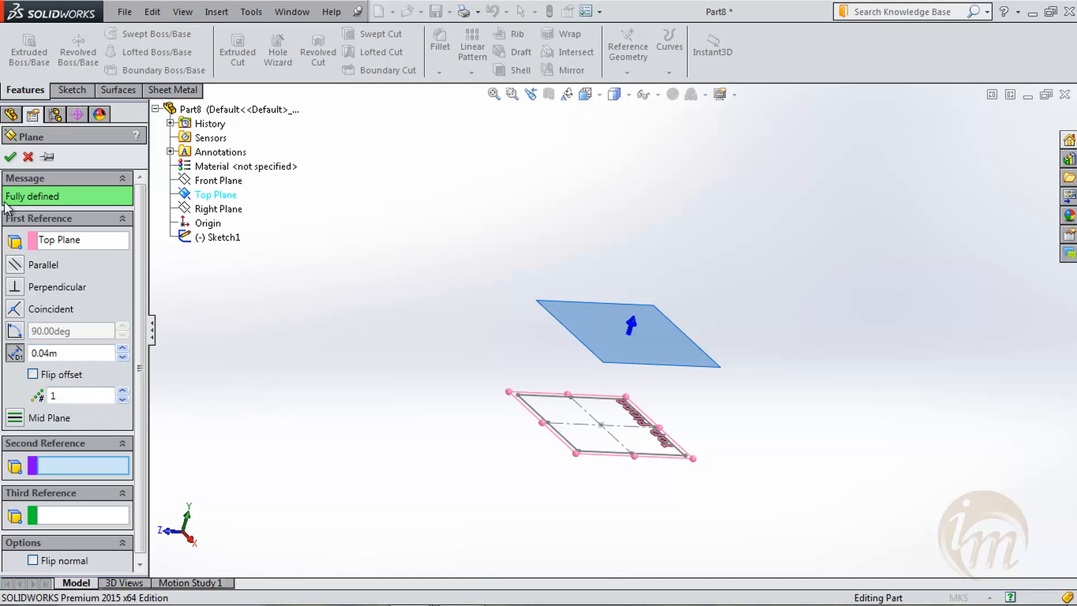
pyautogui.click(10, 156)
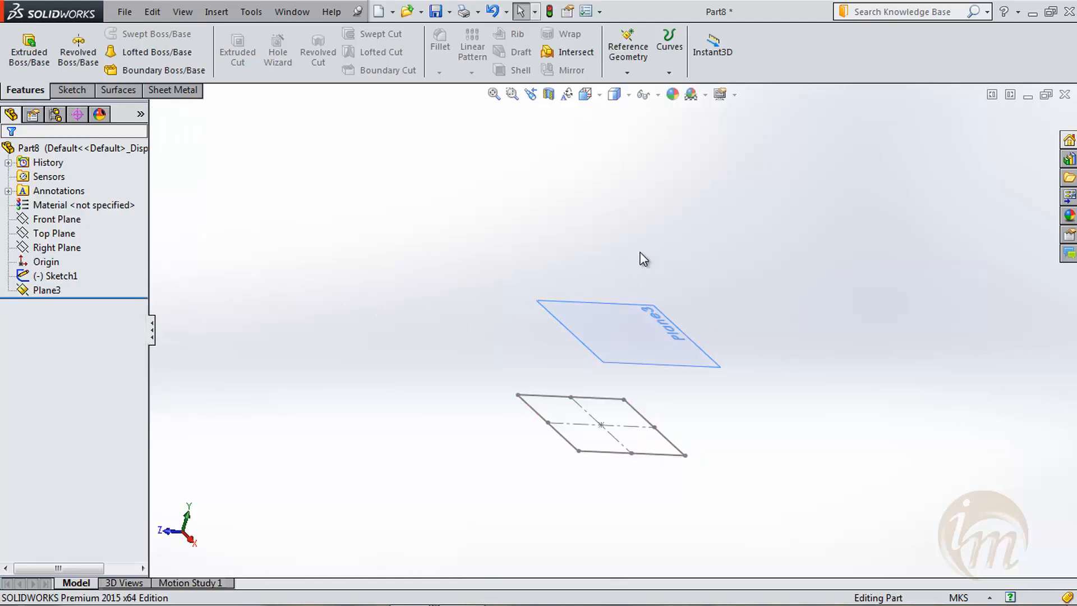
# - Sketch a circle on the new offset plane, centred over the square and smaller than it, and exit the sketch
pyautogui.moveTo(762, 351); pyautogui.dragTo(661, 277, button='middle')
pyautogui.click(70, 90)
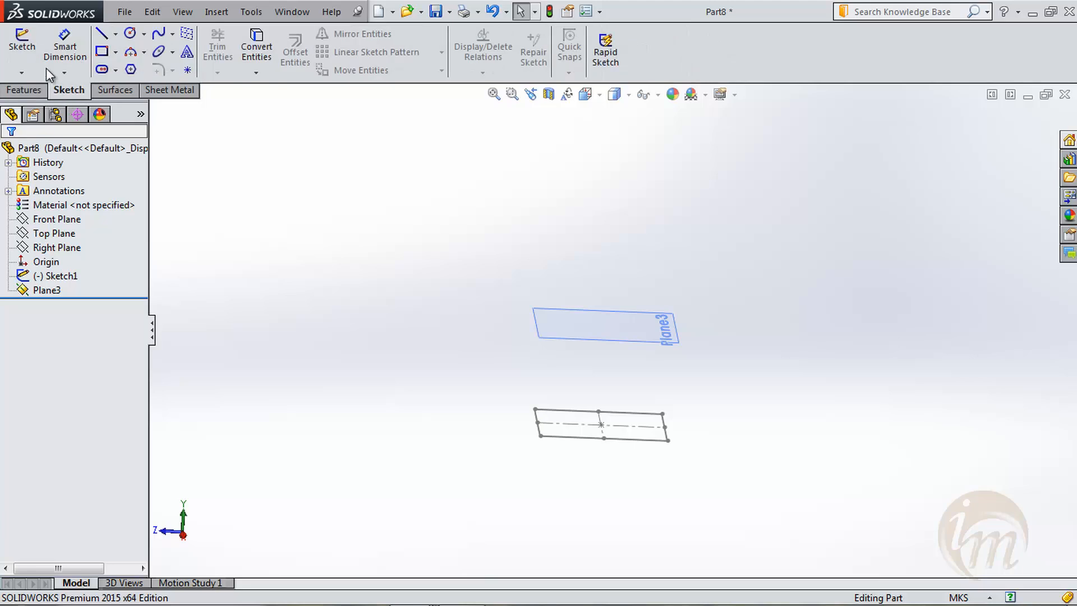
pyautogui.click(25, 48)
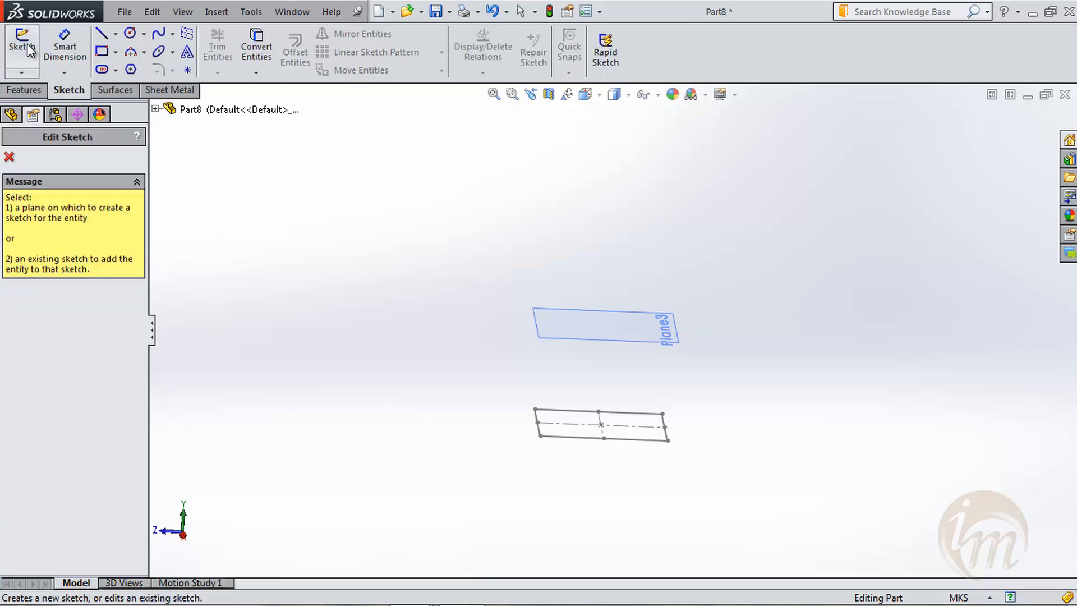
pyautogui.click(676, 341)
pyautogui.press('space')
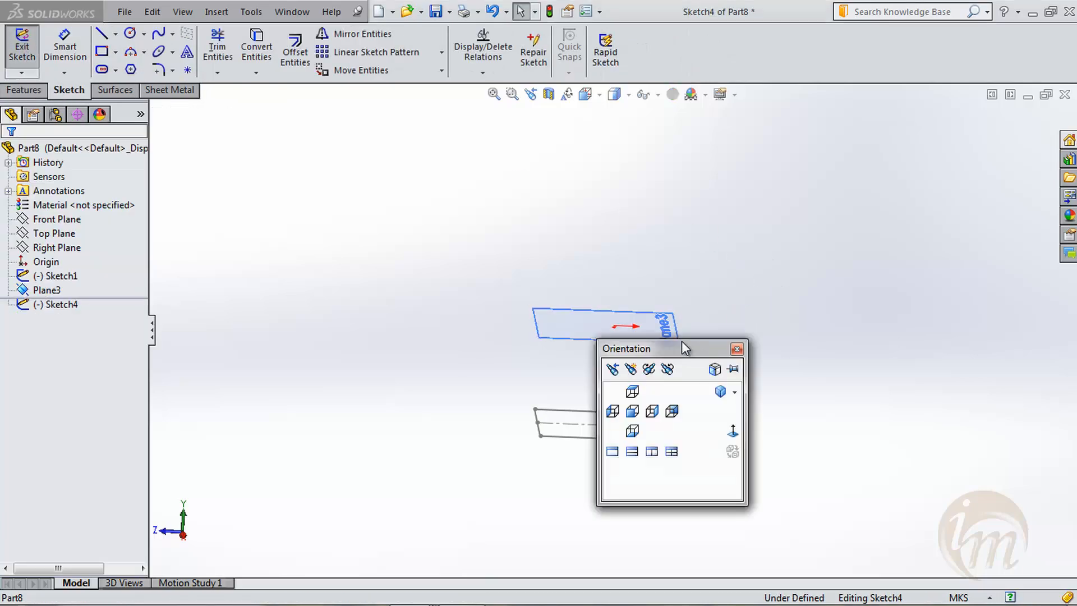
pyautogui.click(735, 435)
pyautogui.click(130, 33)
pyautogui.moveTo(613, 329); pyautogui.dragTo(620, 356)
pyautogui.moveTo(642, 401); pyautogui.dragTo(662, 457)
pyautogui.click(10, 157)
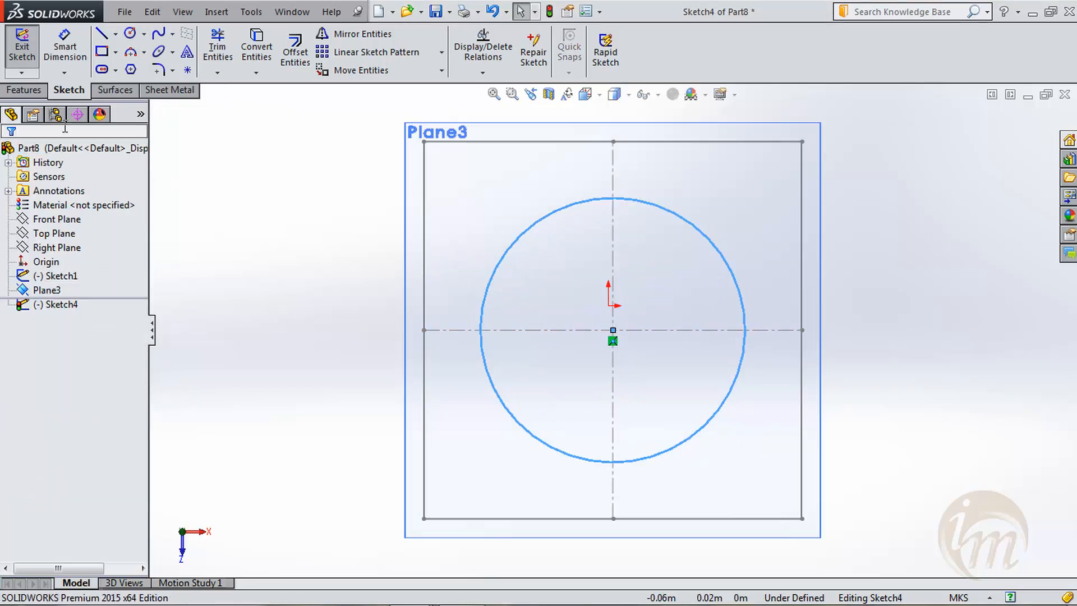
pyautogui.click(22, 42)
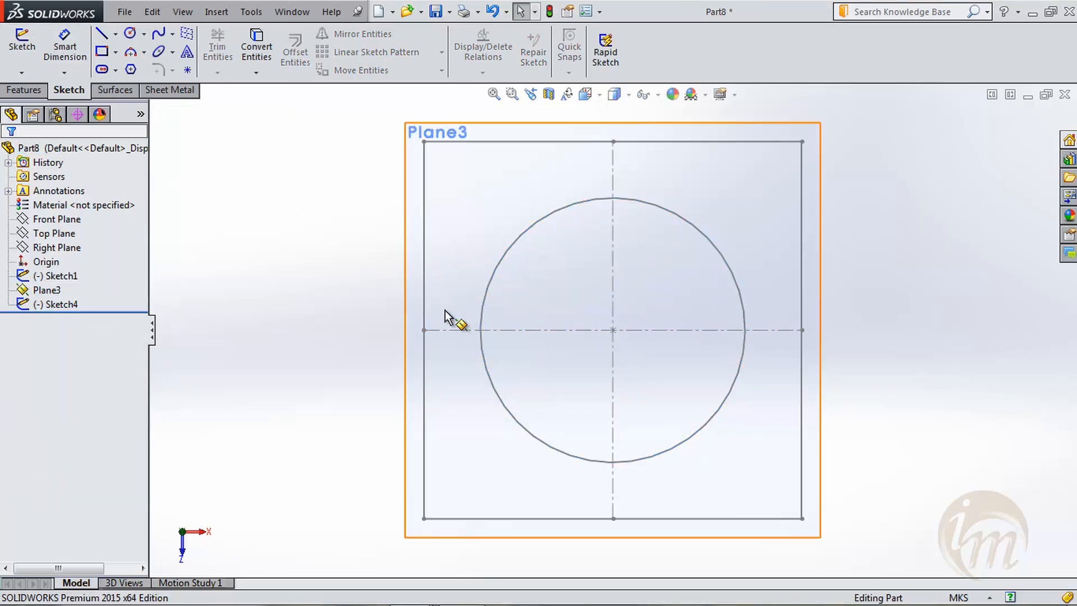
# - Start a new sketch on the Right Plane and view it face-on
pyautogui.moveTo(649, 411)
pyautogui.mouseDown(button='middle')
pyautogui.moveTo(639, 221)
pyautogui.moveTo(645, 238)
pyautogui.mouseUp(button='middle')
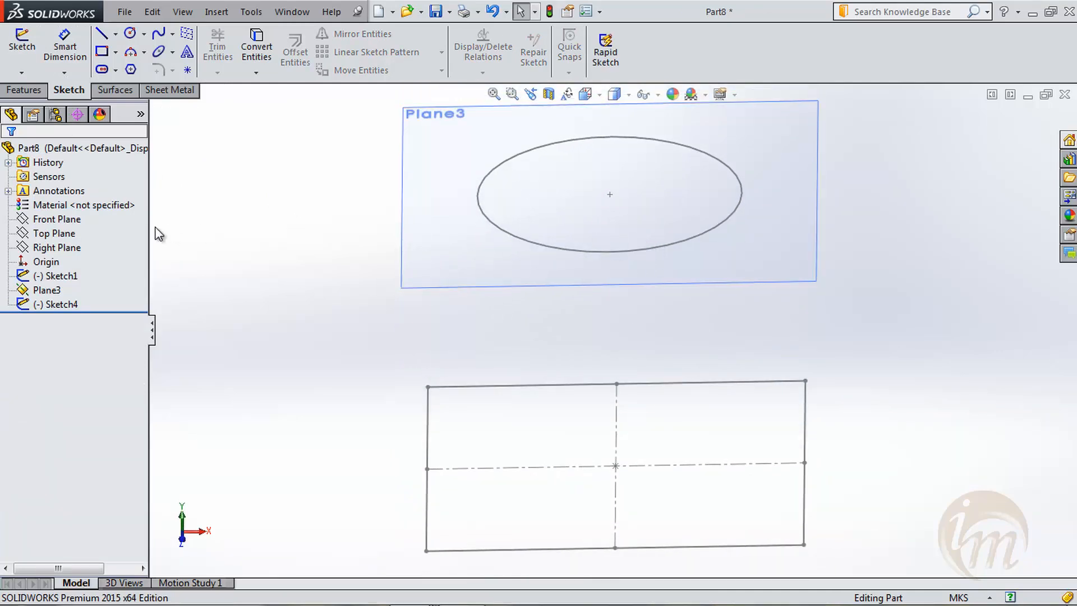
pyautogui.click(49, 247)
pyautogui.click(49, 220)
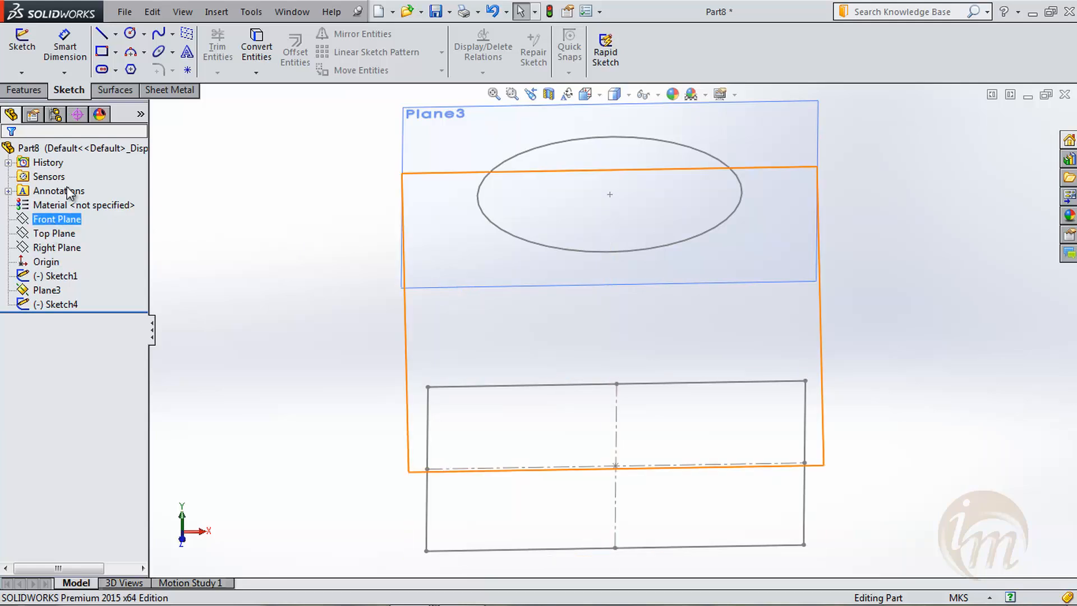
pyautogui.click(20, 60)
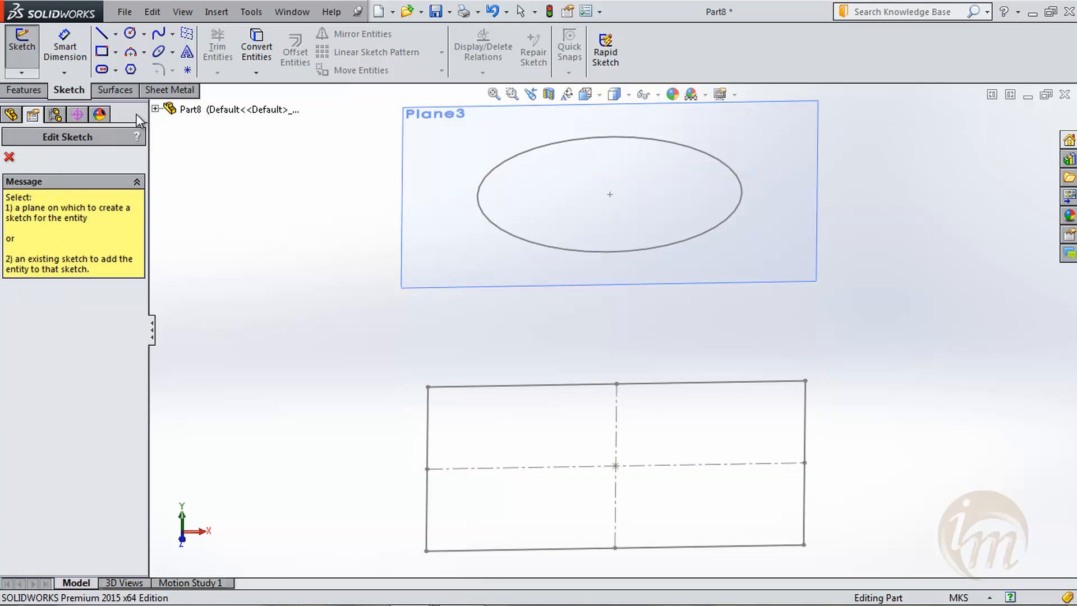
pyautogui.click(155, 109)
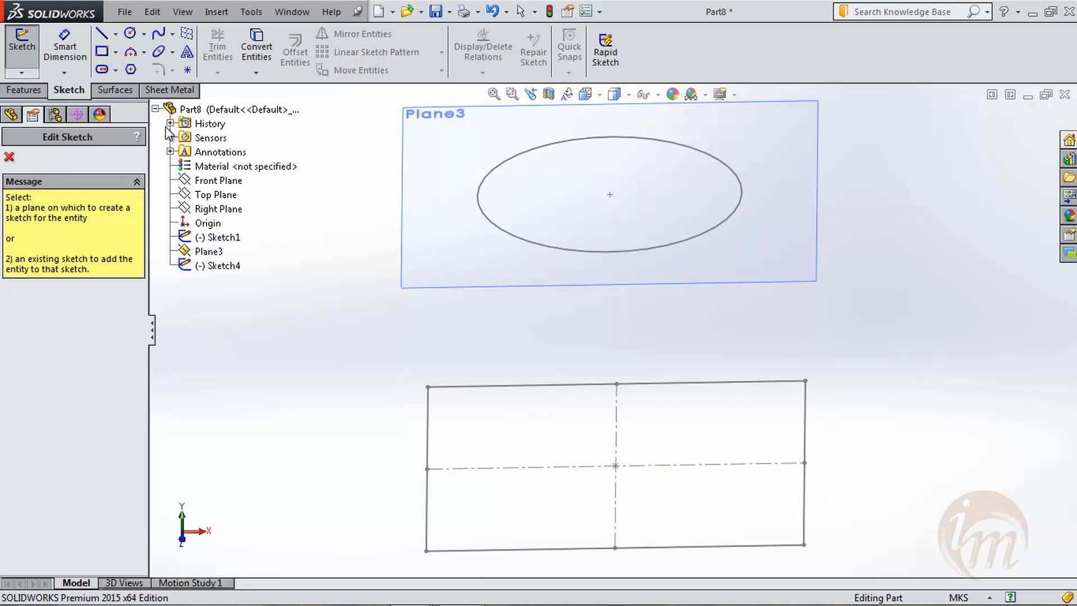
pyautogui.click(213, 209)
pyautogui.press('space')
pyautogui.click(806, 458)
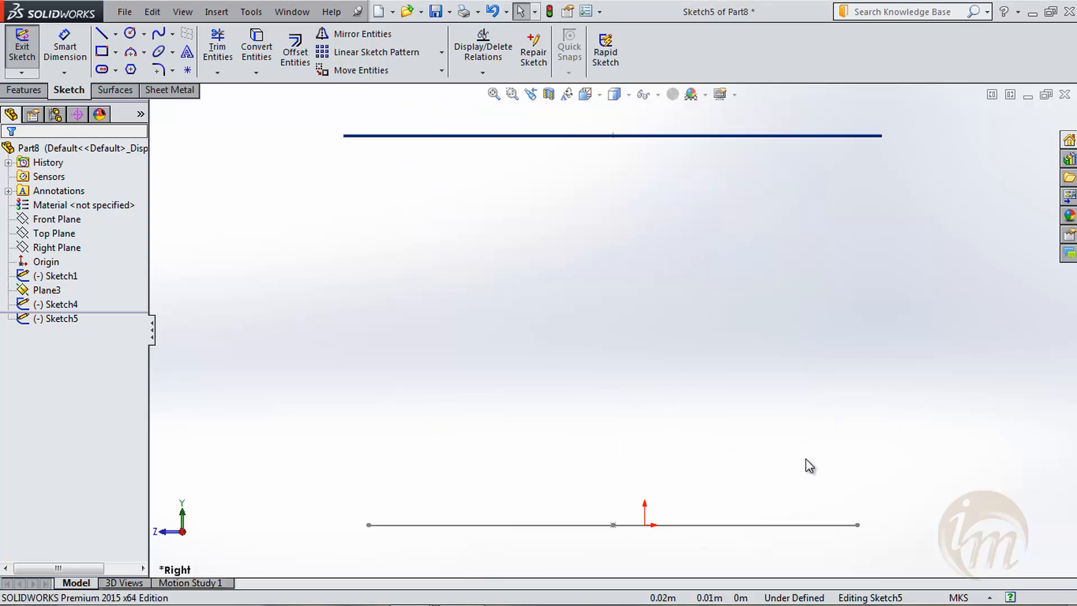
pyautogui.scroll(2, 490, 398)
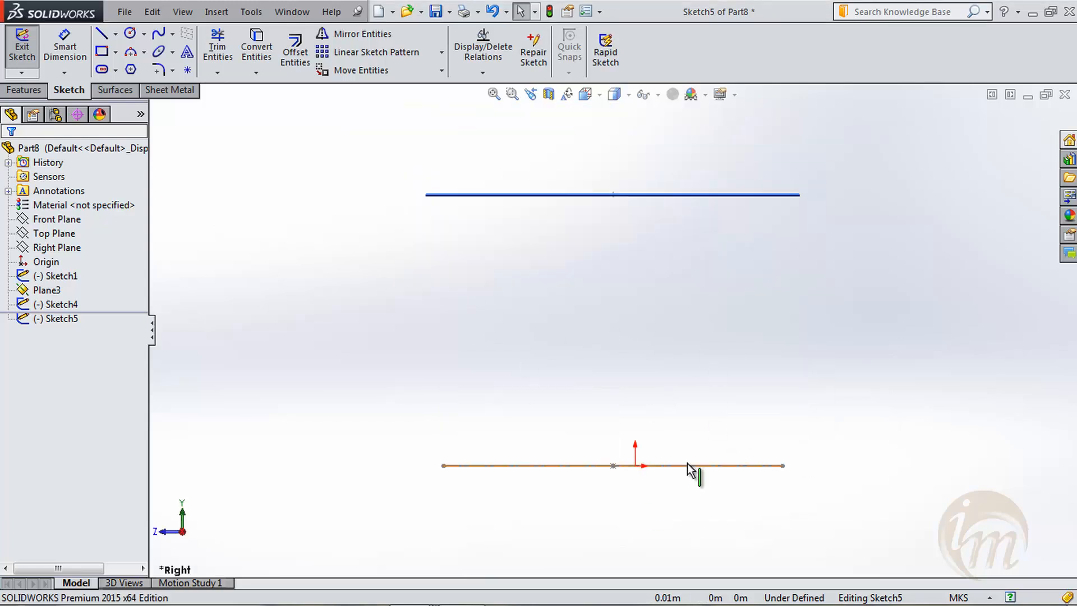
pyautogui.moveTo(632, 264); pyautogui.dragTo(634, 283, button='middle')
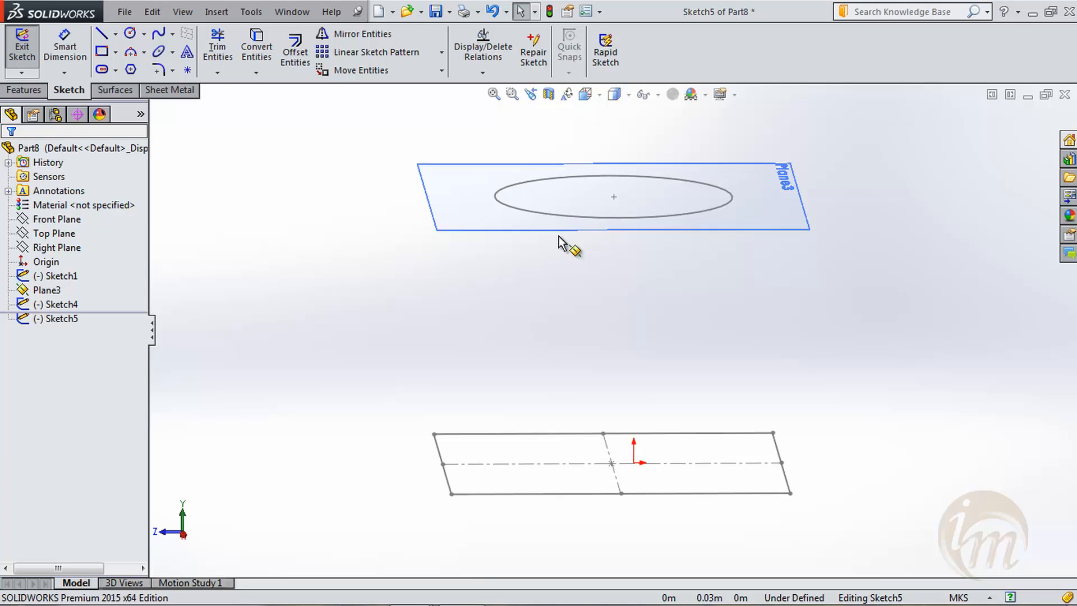
# - Sketch an S-shaped four-point spline from the square's edge up to the circle's plane
pyautogui.click(160, 34)
pyautogui.press('space')
pyautogui.click(755, 489)
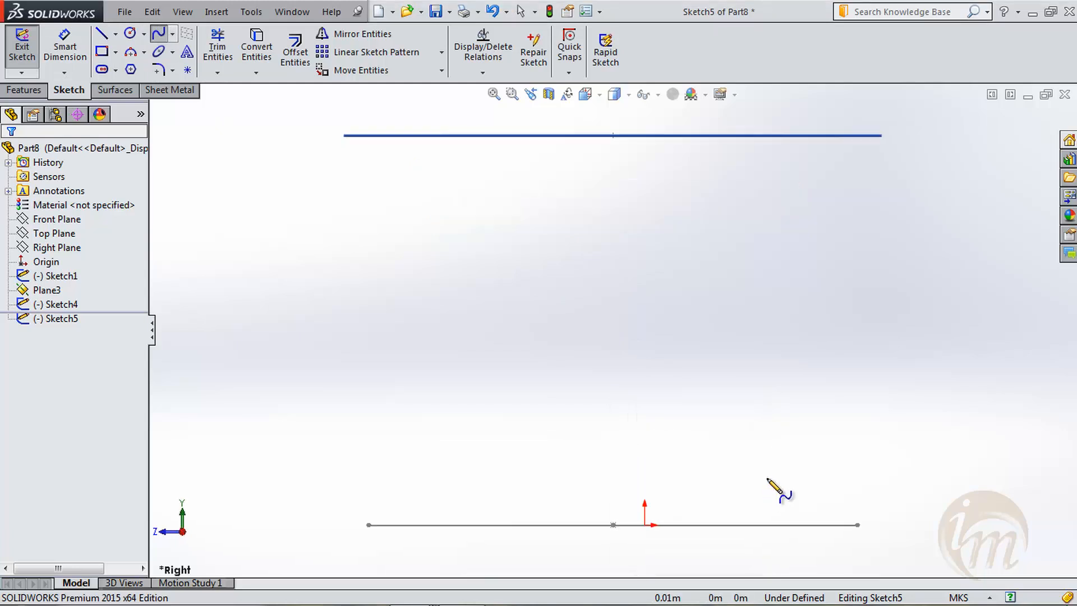
pyautogui.click(857, 524)
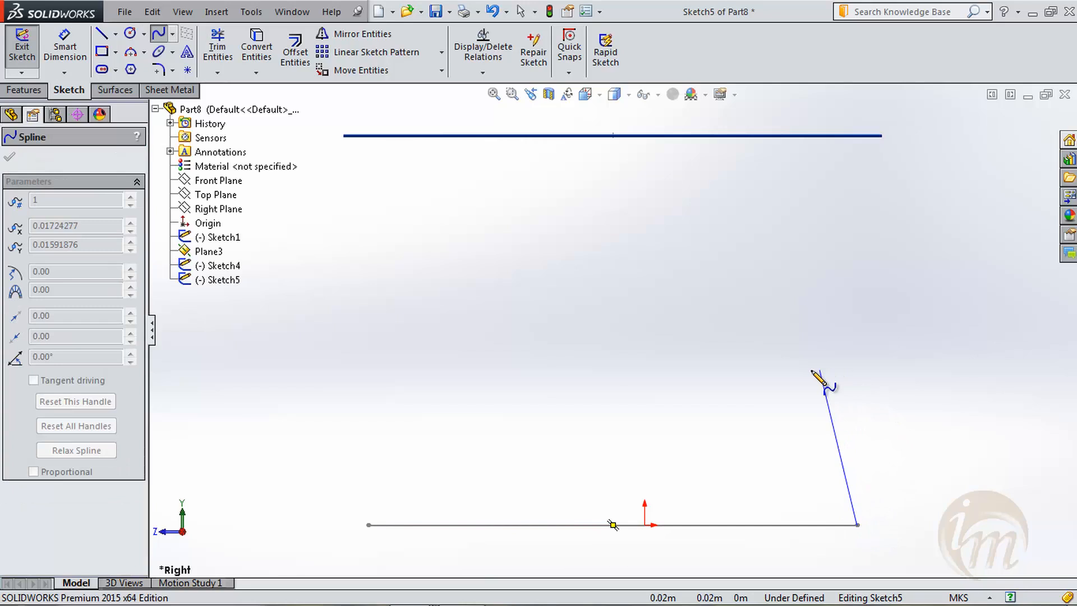
pyautogui.click(795, 368)
pyautogui.click(831, 241)
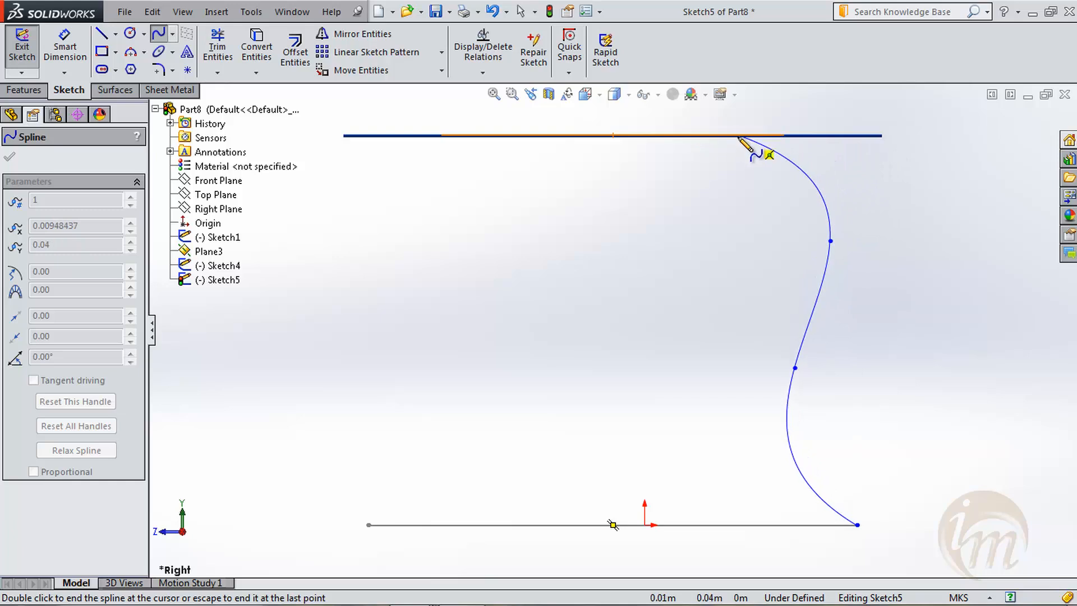
pyautogui.doubleClick(785, 136)
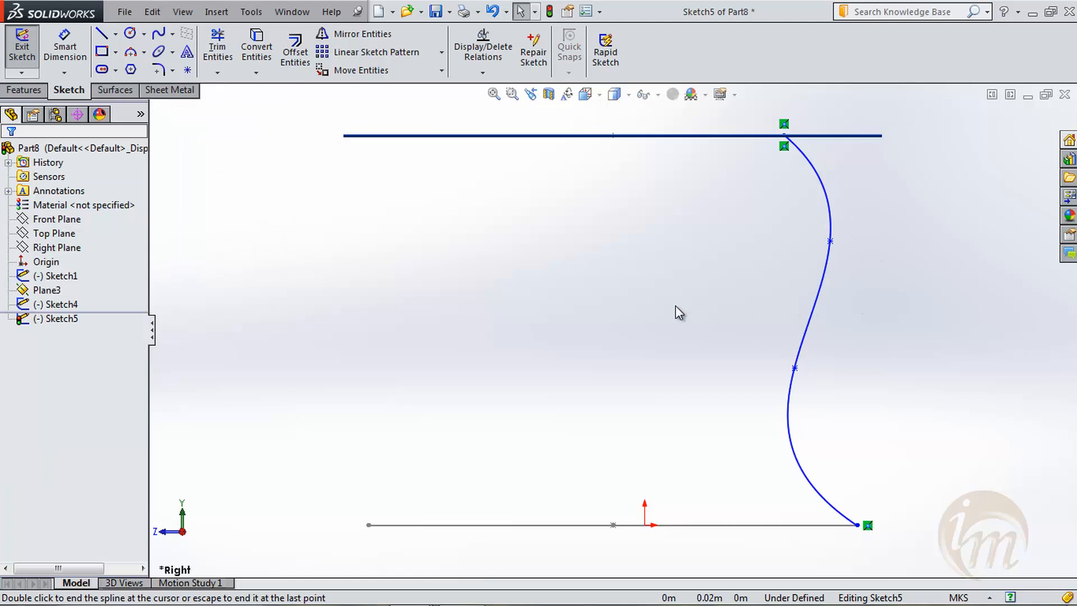
# - Add a Pierce relation between the spline's upper endpoint and the circle
pyautogui.moveTo(673, 306)
pyautogui.keyDown('shift'); pyautogui.mouseDown(button='middle')
pyautogui.moveTo(680, 349)
pyautogui.moveTo(658, 369)
pyautogui.moveTo(688, 331)
pyautogui.moveTo(671, 348)
pyautogui.moveTo(685, 288)
pyautogui.mouseUp(button='middle'); pyautogui.keyUp('shift')
pyautogui.scroll(-2, 695, 223)
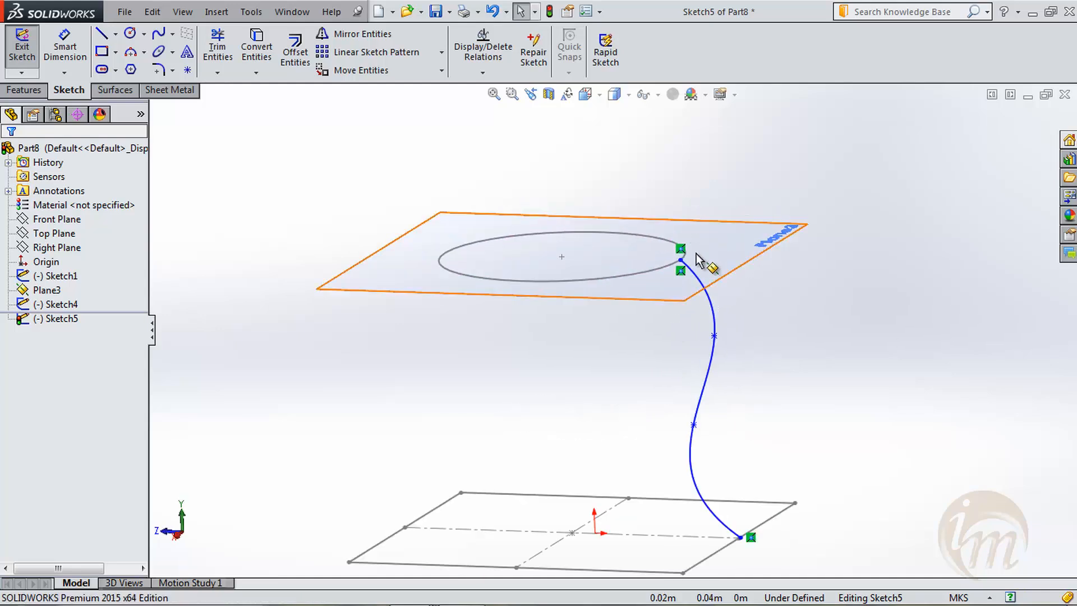
pyautogui.click(681, 260)
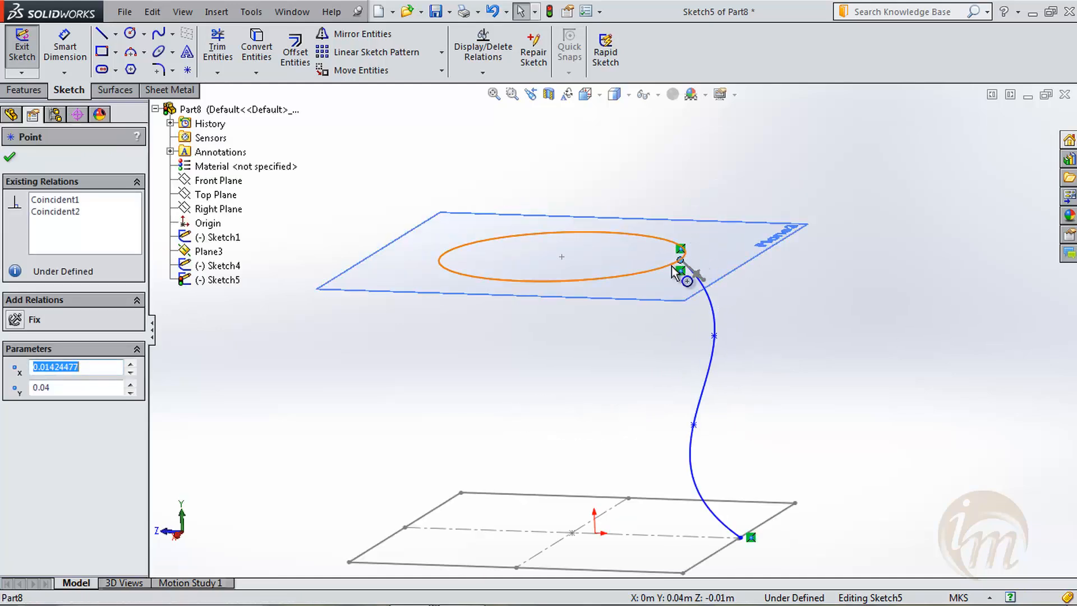
pyautogui.keyDown('ctrl'); pyautogui.click(678, 265); pyautogui.keyUp('ctrl')
pyautogui.click(15, 469)
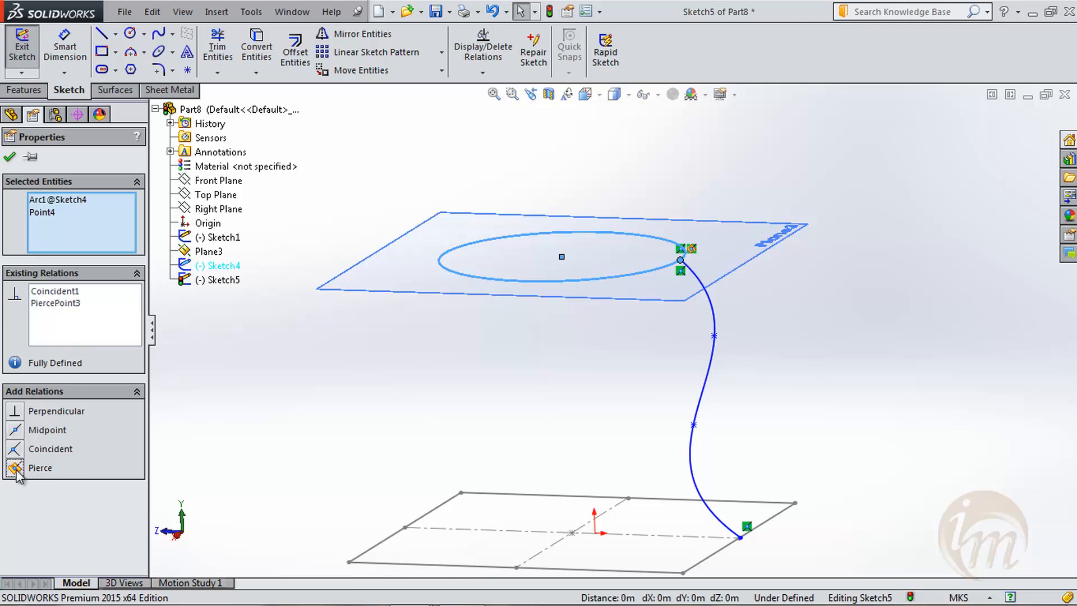
pyautogui.click(749, 553)
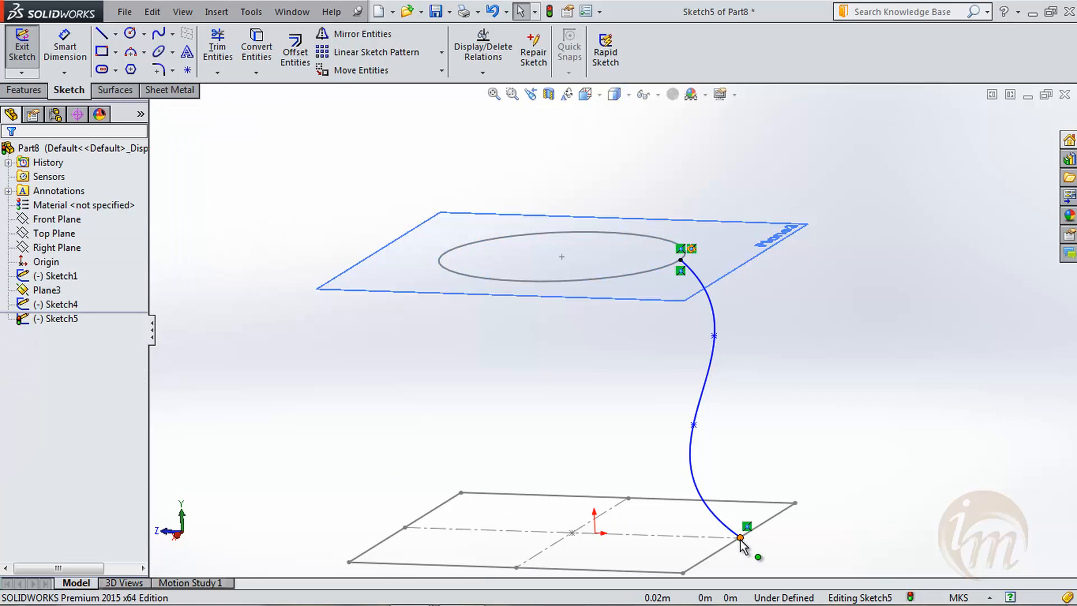
# - Add a Pierce relation between the spline's lower endpoint and the square's edge, and exit the sketch
pyautogui.click(737, 542)
pyautogui.keyDown('ctrl'); pyautogui.click(731, 545); pyautogui.keyUp('ctrl')
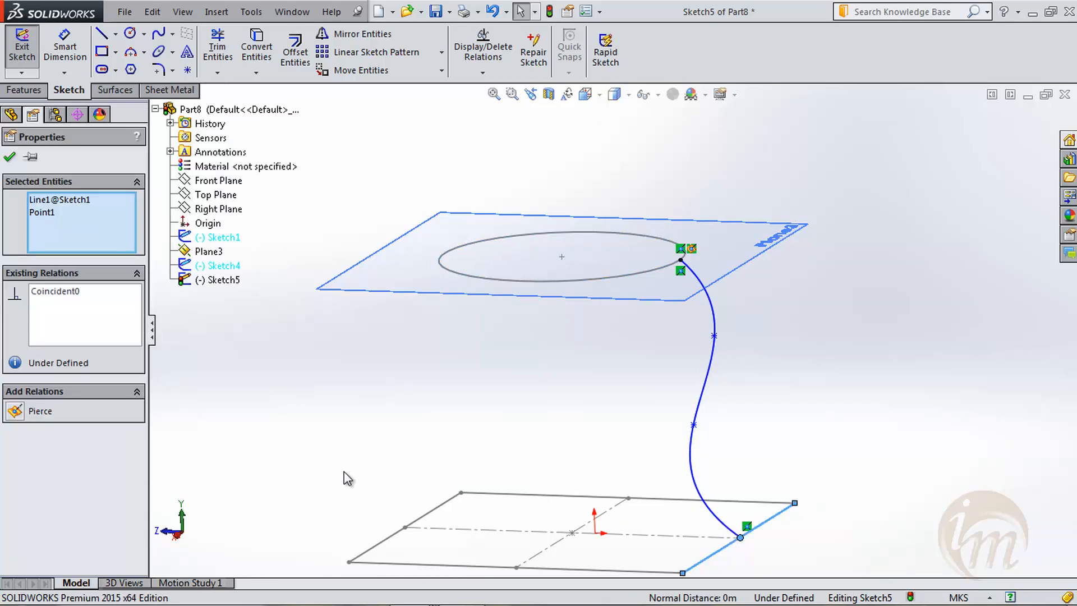
pyautogui.click(16, 414)
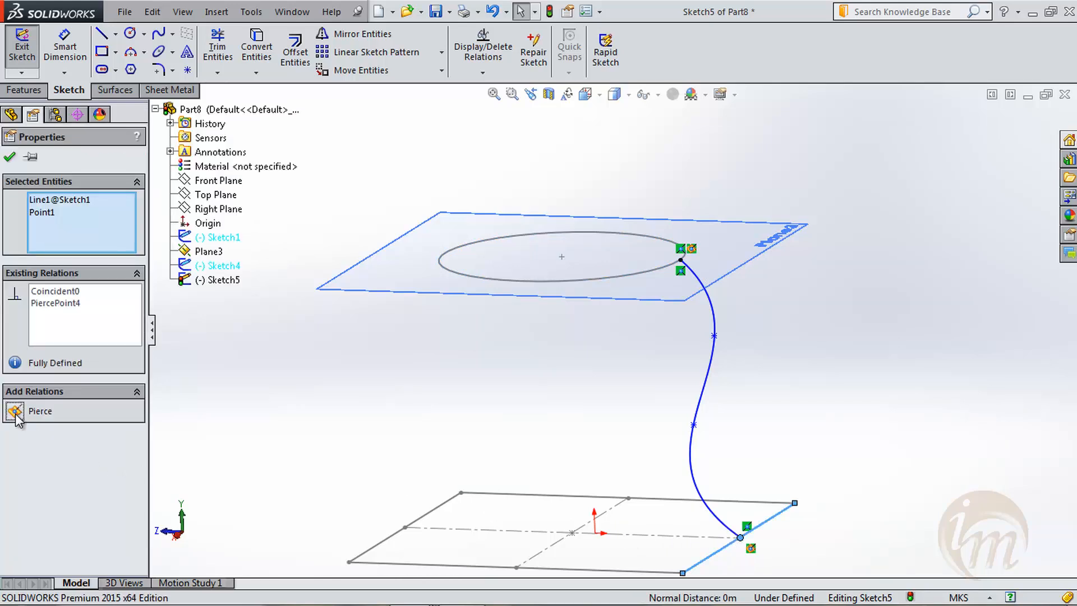
pyautogui.click(10, 157)
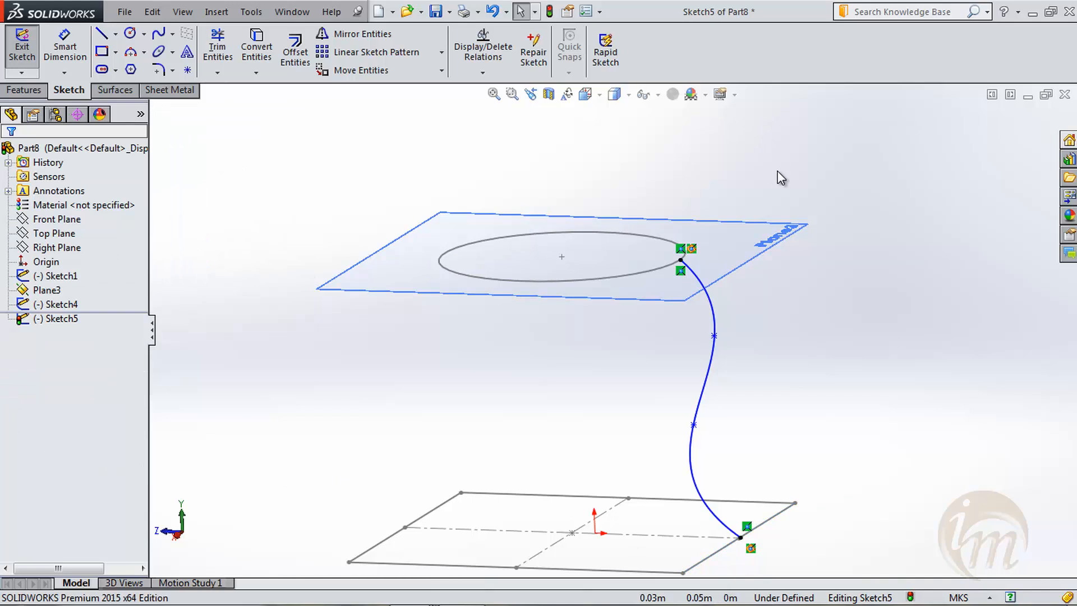
pyautogui.click(22, 50)
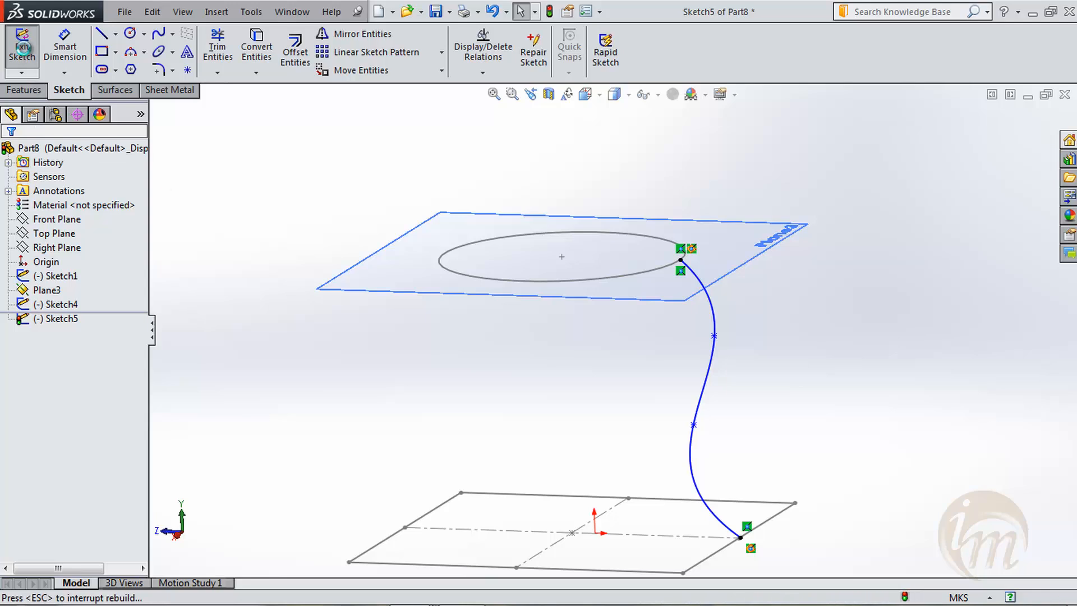
# - Start a Lofted Boss/Base with the preselected guide curve removed and the square and circle sketches as profiles
pyautogui.click(23, 90)
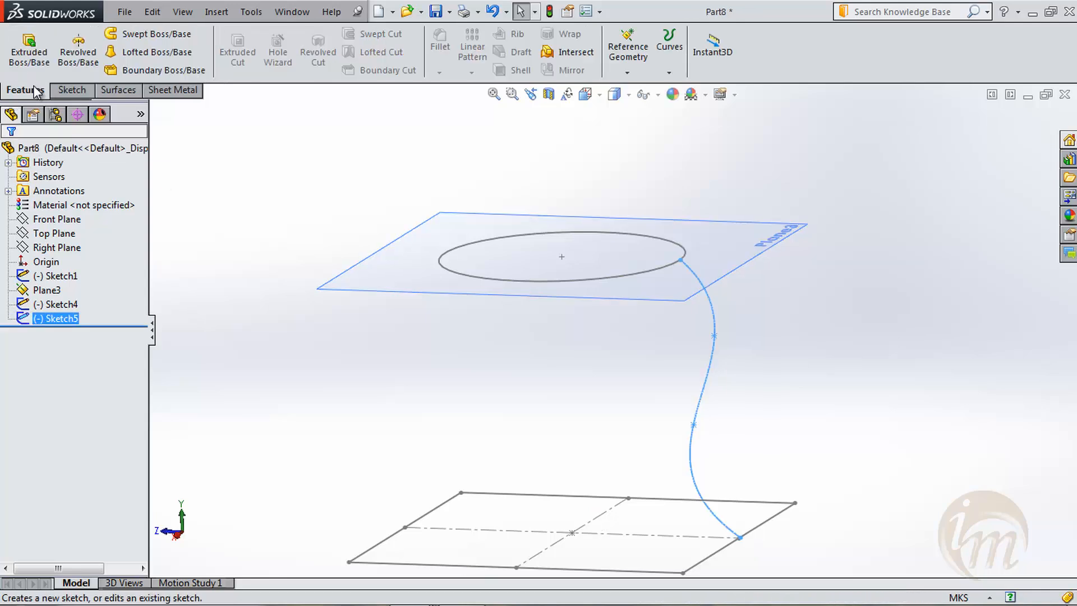
pyautogui.click(149, 51)
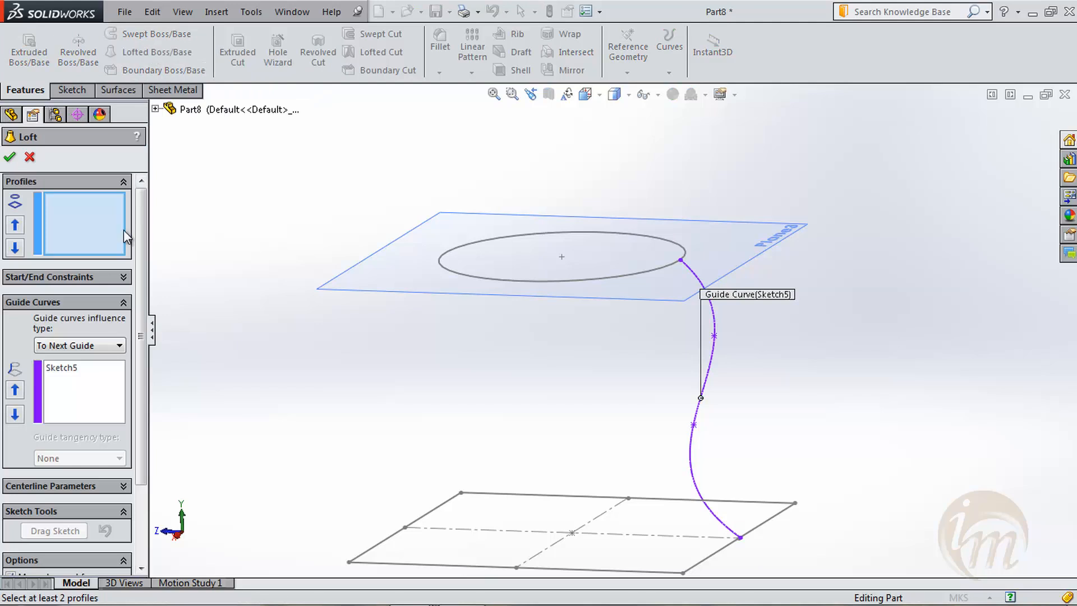
pyautogui.rightClick(87, 375)
pyautogui.click(137, 375)
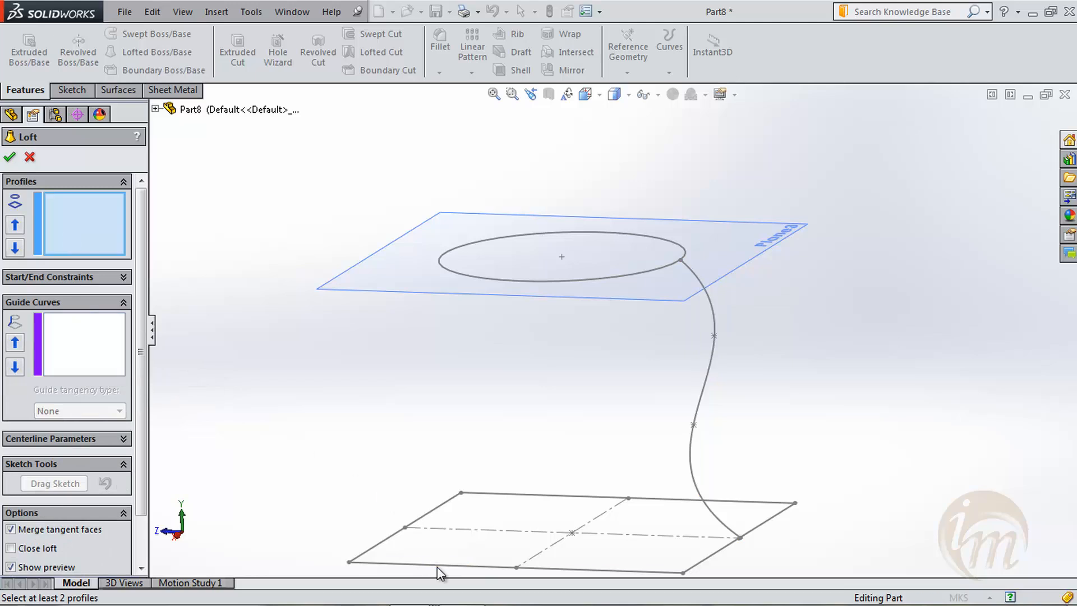
pyautogui.click(437, 565)
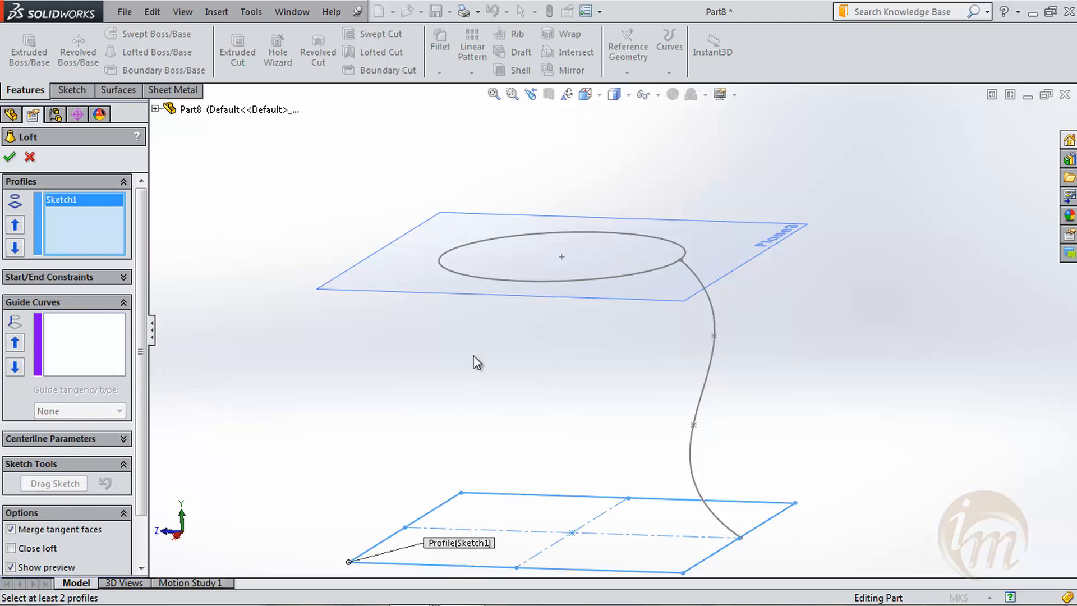
pyautogui.click(501, 281)
pyautogui.moveTo(809, 331); pyautogui.dragTo(784, 338, button='middle')
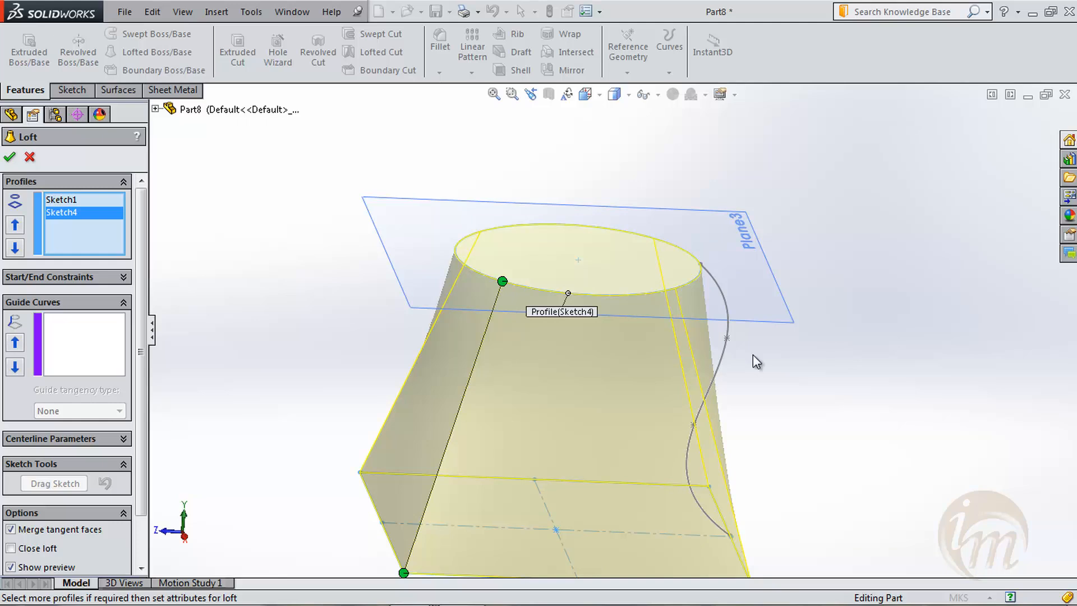
# - Add the S-shaped spline as the loft's guide curve and inspect the preview
pyautogui.click(75, 341)
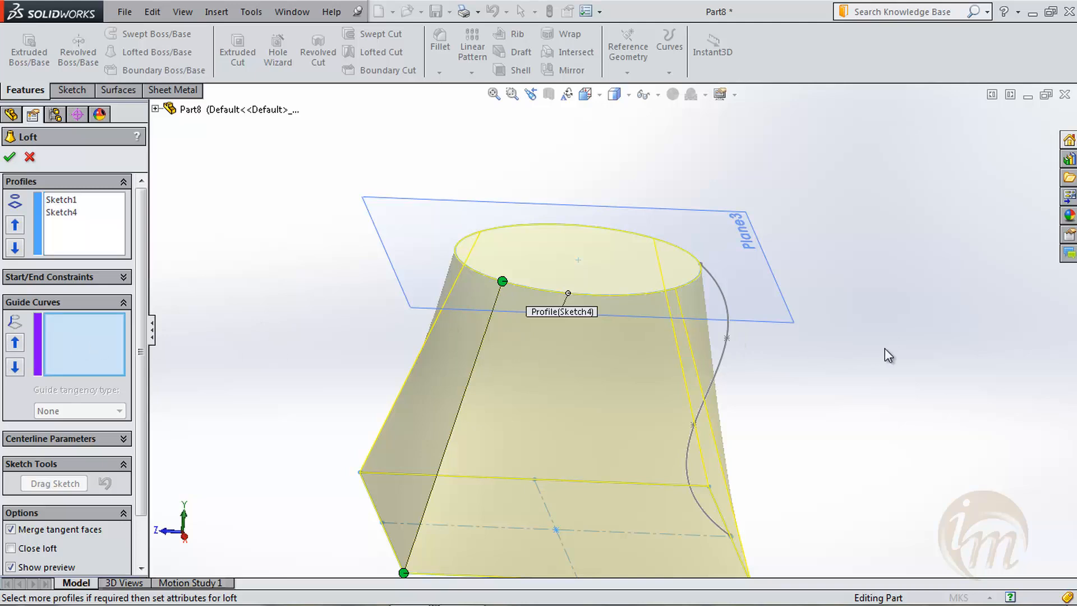
pyautogui.moveTo(847, 387); pyautogui.dragTo(790, 372, button='middle')
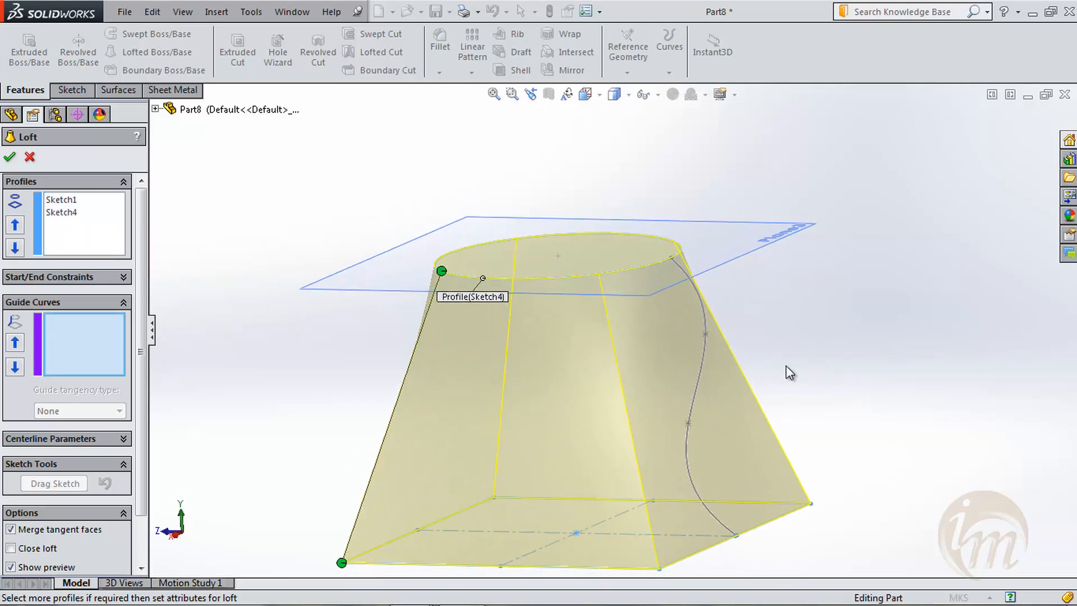
pyautogui.click(709, 322)
pyautogui.moveTo(875, 388)
pyautogui.mouseDown(button='middle')
pyautogui.moveTo(882, 382)
pyautogui.moveTo(868, 384)
pyautogui.mouseUp(button='middle')
pyautogui.scroll(2, 871, 389)
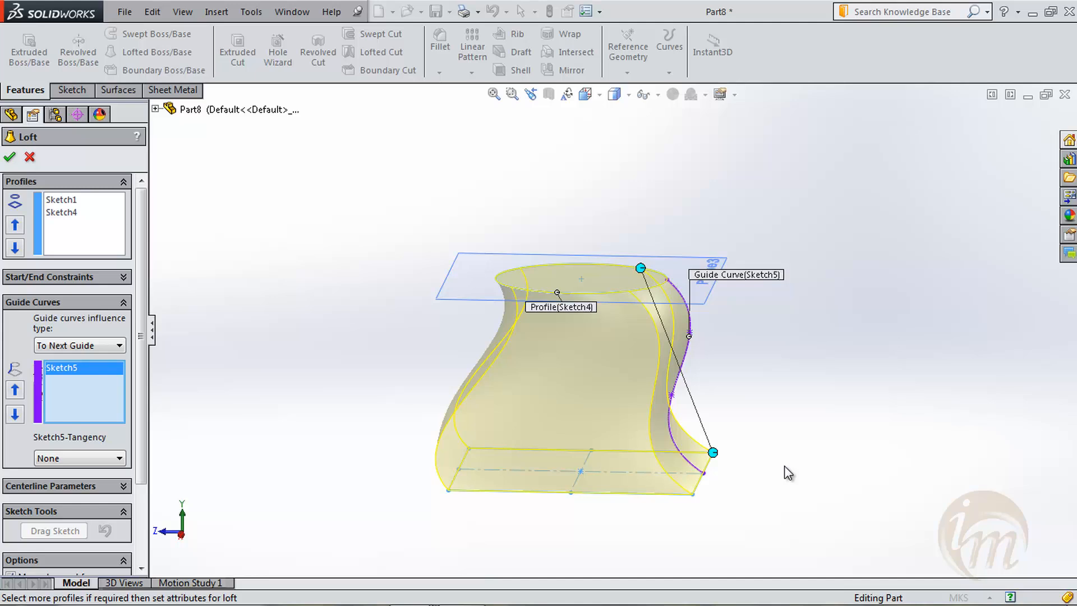
# - Clear and reselect the spline as the guide curve to compare both loft previews, and accept the guided loft
pyautogui.rightClick(86, 382)
pyautogui.click(112, 391)
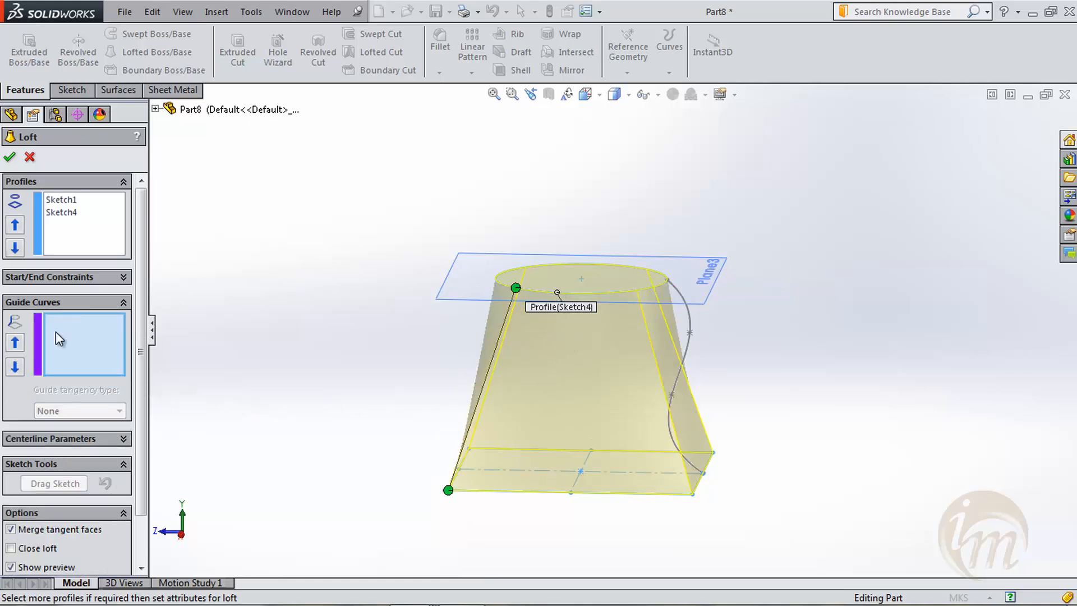
pyautogui.click(688, 353)
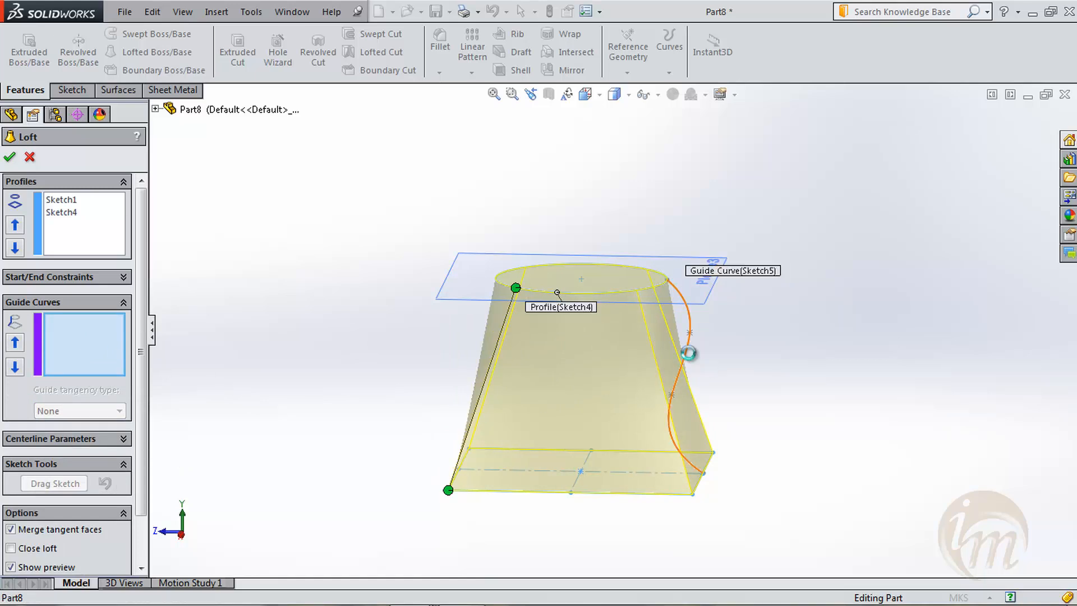
pyautogui.moveTo(755, 460); pyautogui.dragTo(781, 468, button='middle')
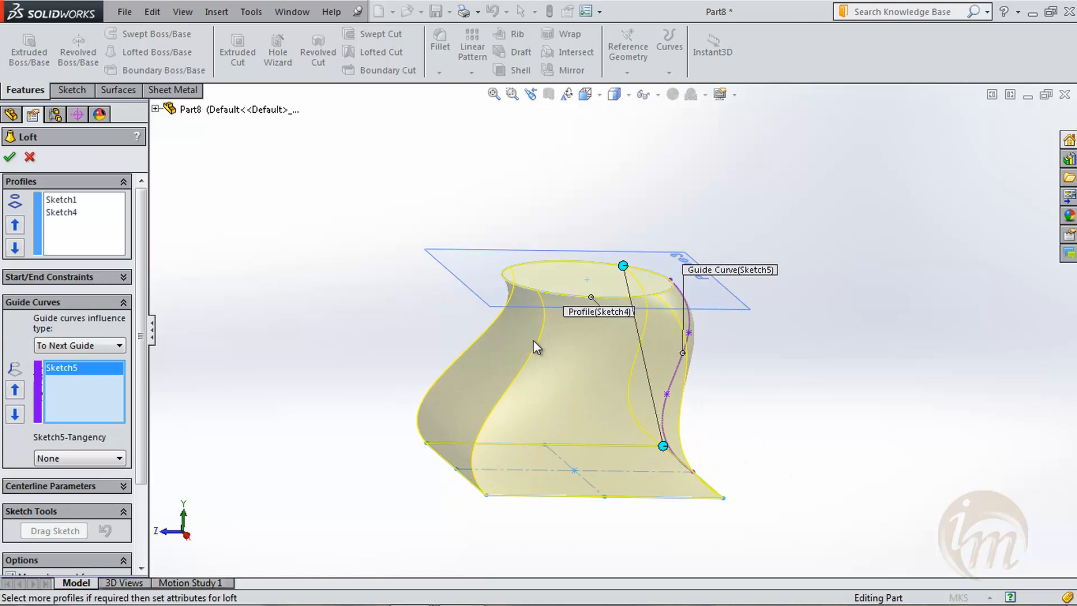
pyautogui.moveTo(645, 410); pyautogui.dragTo(668, 416, button='middle')
pyautogui.moveTo(767, 407); pyautogui.dragTo(716, 405, button='middle')
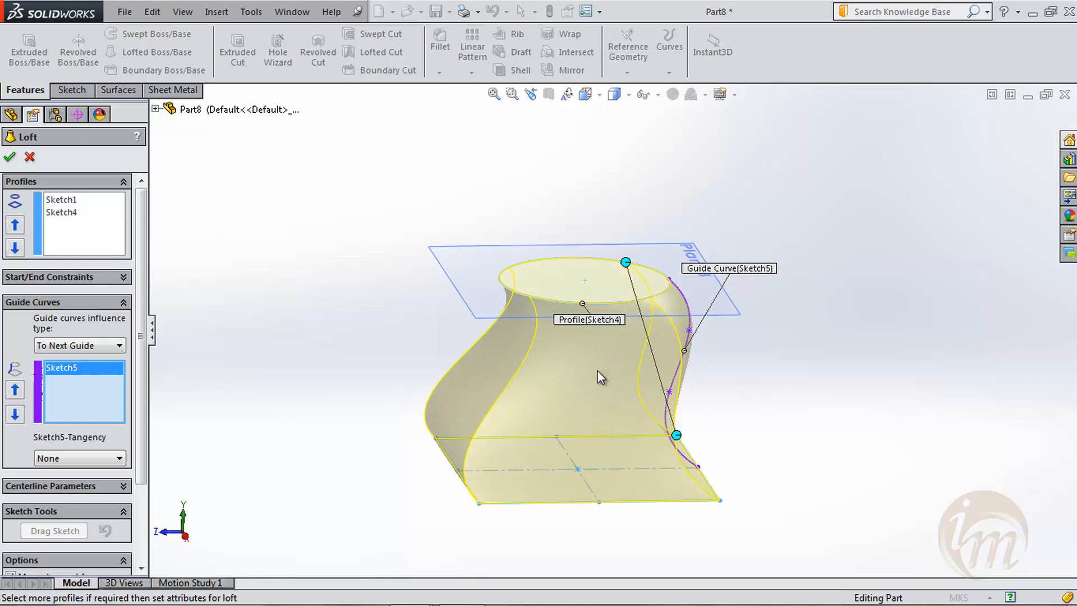
pyautogui.click(10, 157)
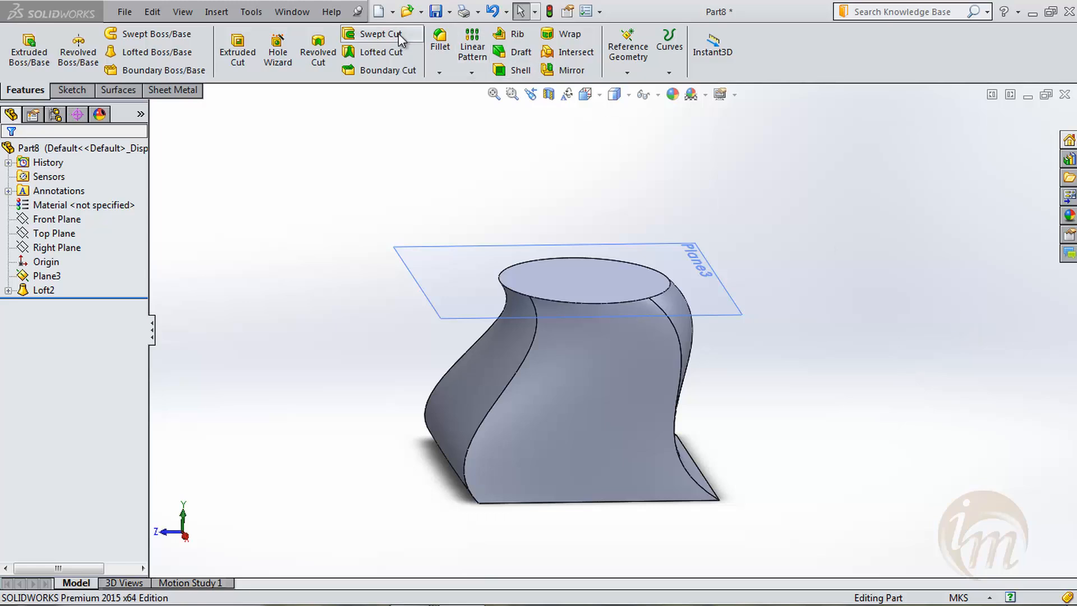
# - Delete the guided loft feature while keeping its absorbed sketches
pyautogui.click(40, 290)
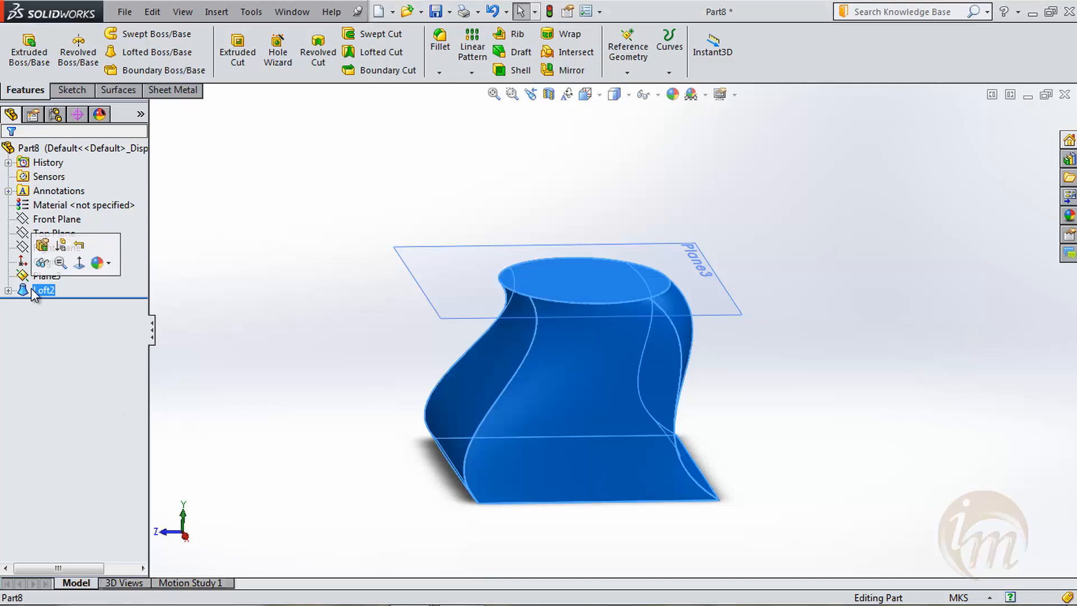
pyautogui.rightClick(34, 292)
pyautogui.click(146, 363)
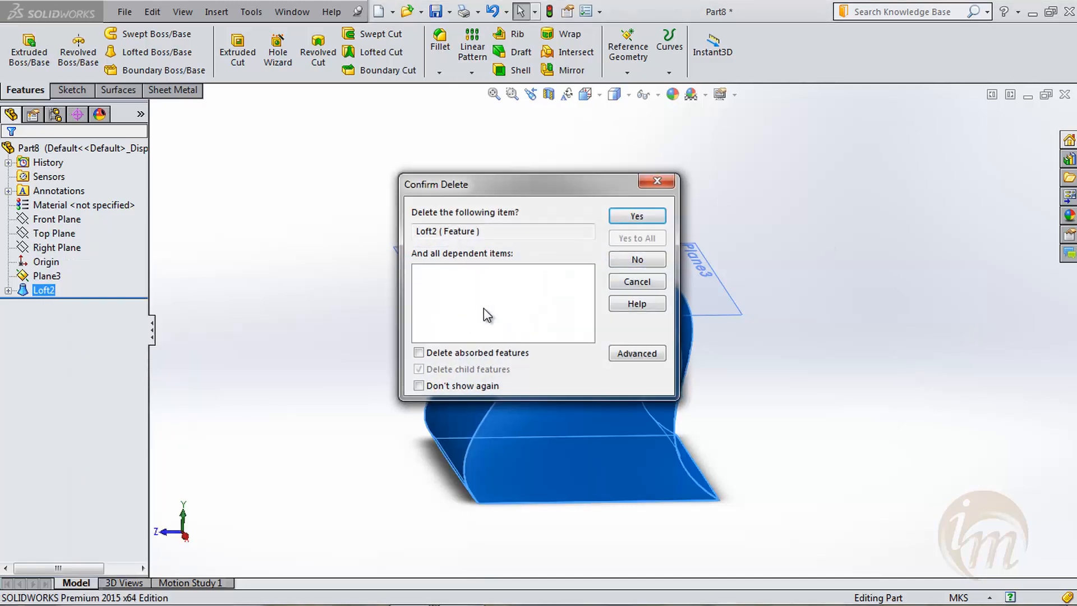
pyautogui.click(621, 224)
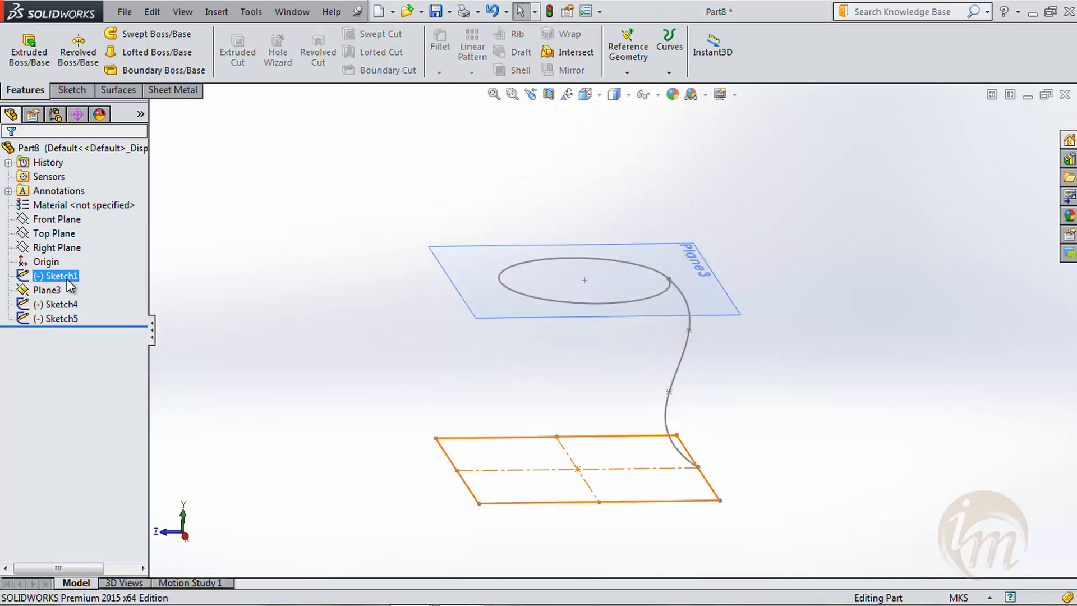
# - Delete the square, circle and spline sketches together with the offset plane
pyautogui.keyDown('shift'); pyautogui.click(71, 318); pyautogui.keyUp('shift')
pyautogui.rightClick(66, 304)
pyautogui.click(115, 338)
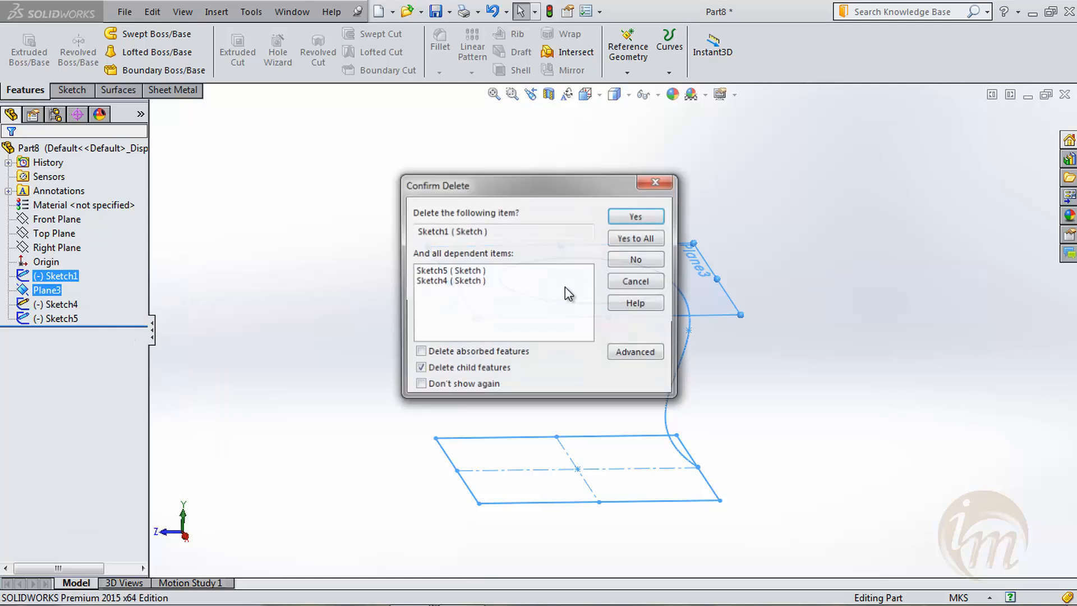
pyautogui.click(637, 221)
pyautogui.click(638, 221)
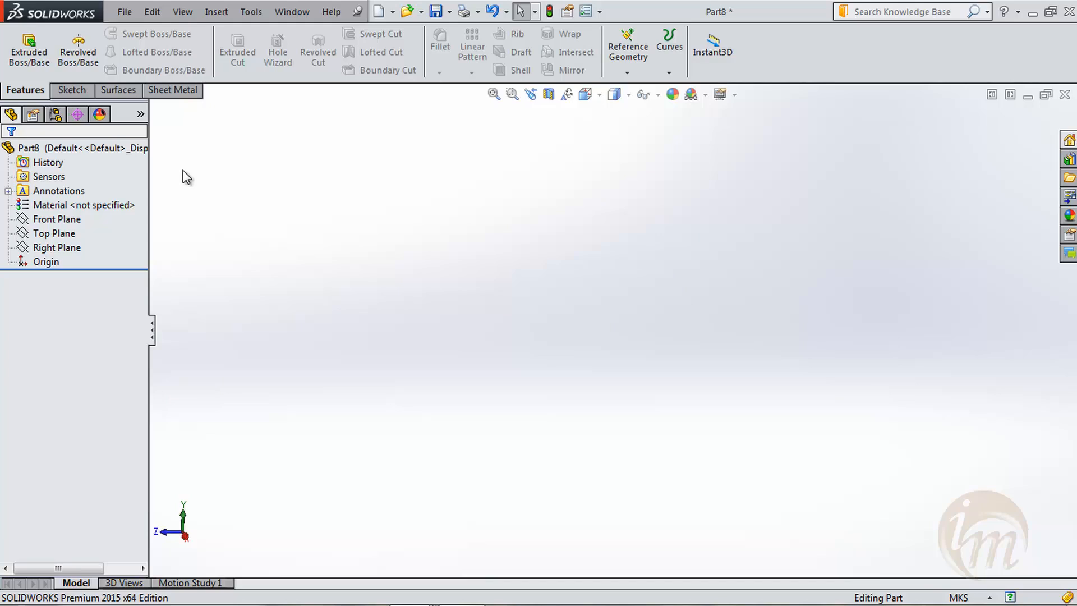
# - Start a new sketch on the Right Plane and orient the view normal to it
pyautogui.click(56, 92)
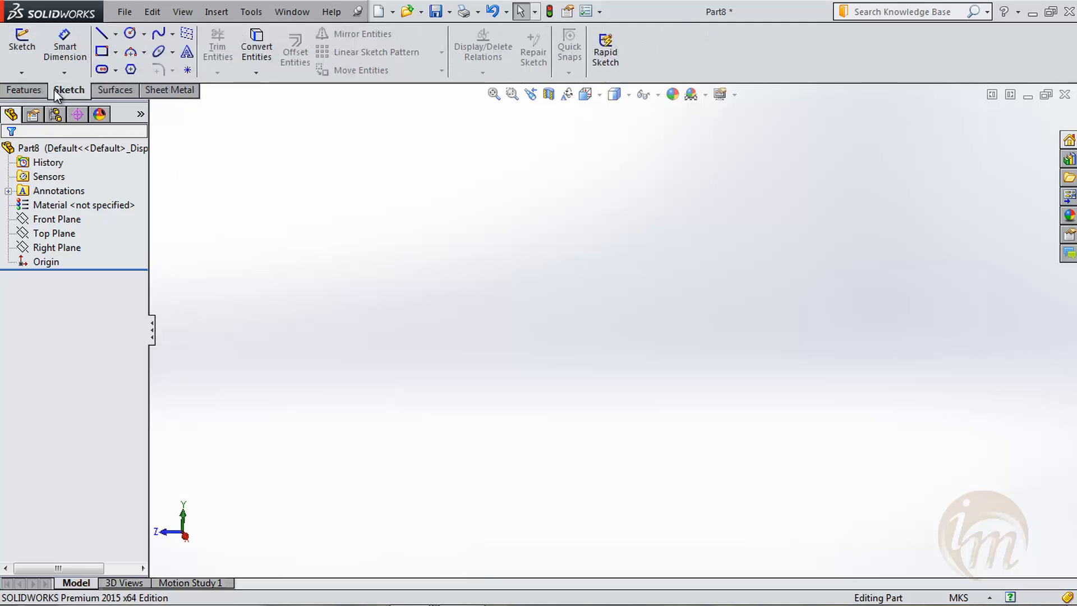
pyautogui.click(22, 45)
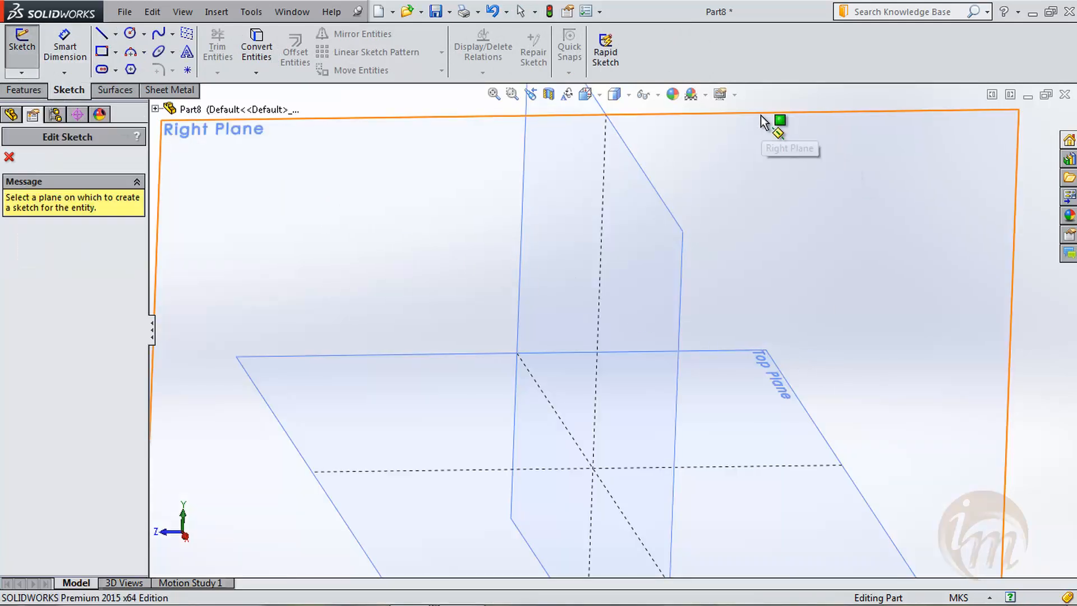
pyautogui.click(762, 116)
pyautogui.press('space')
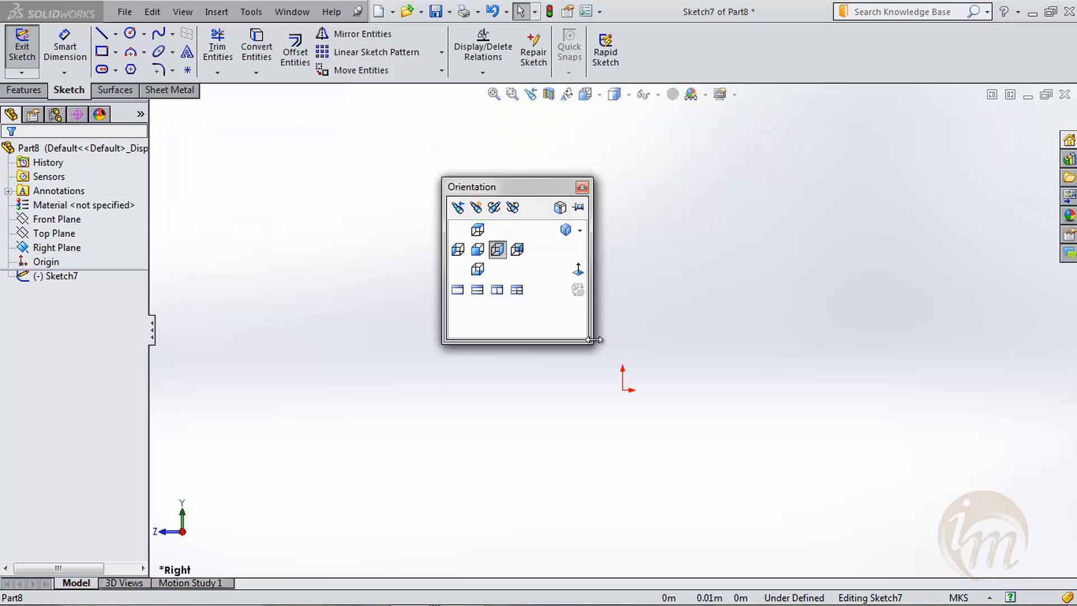
pyautogui.click(580, 271)
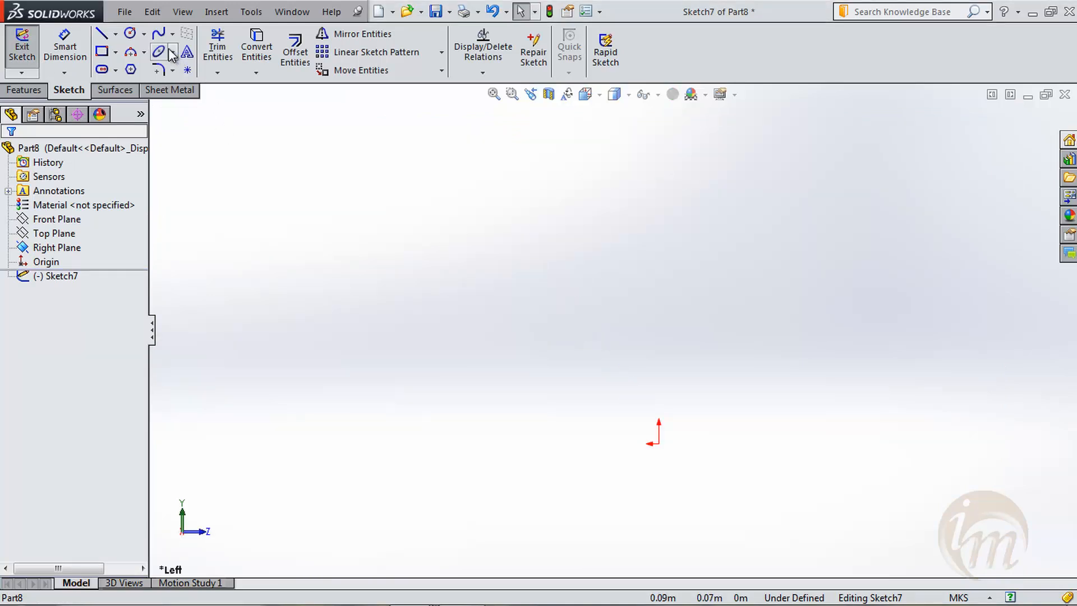
# - Sketch a wavy five-point spline rising across the plane above the origin, and exit the sketch
pyautogui.click(159, 33)
pyautogui.click(296, 456)
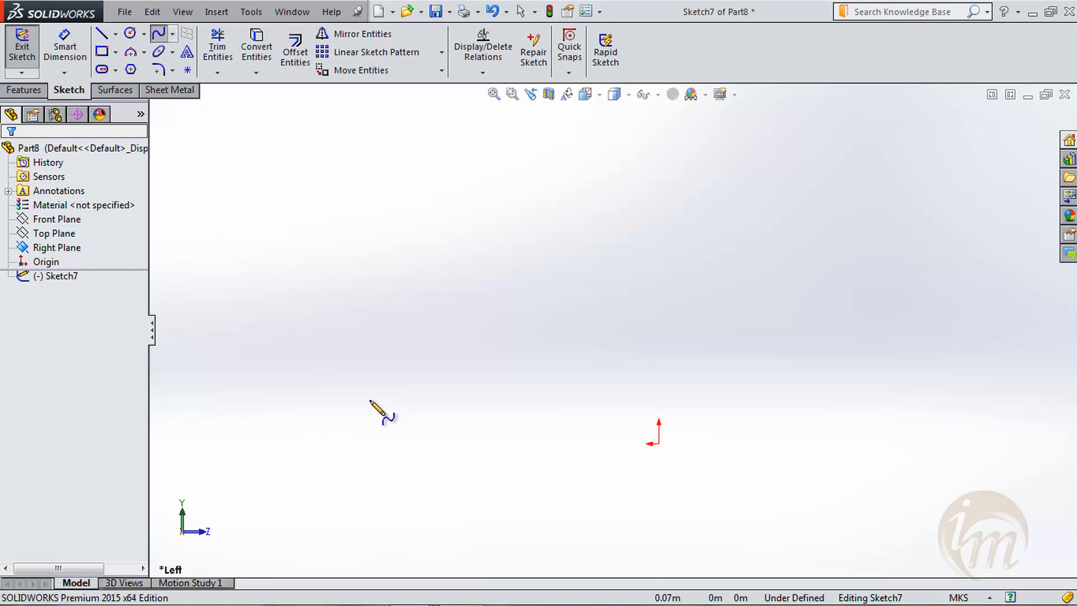
pyautogui.click(422, 355)
pyautogui.click(677, 367)
pyautogui.click(845, 314)
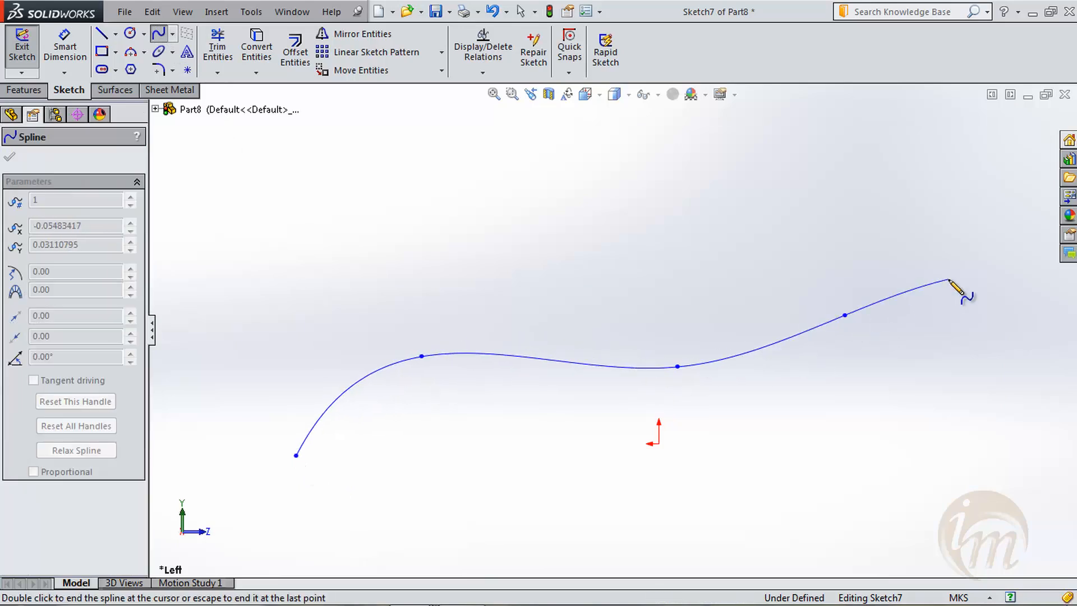
pyautogui.click(949, 279)
pyautogui.press('Escape')
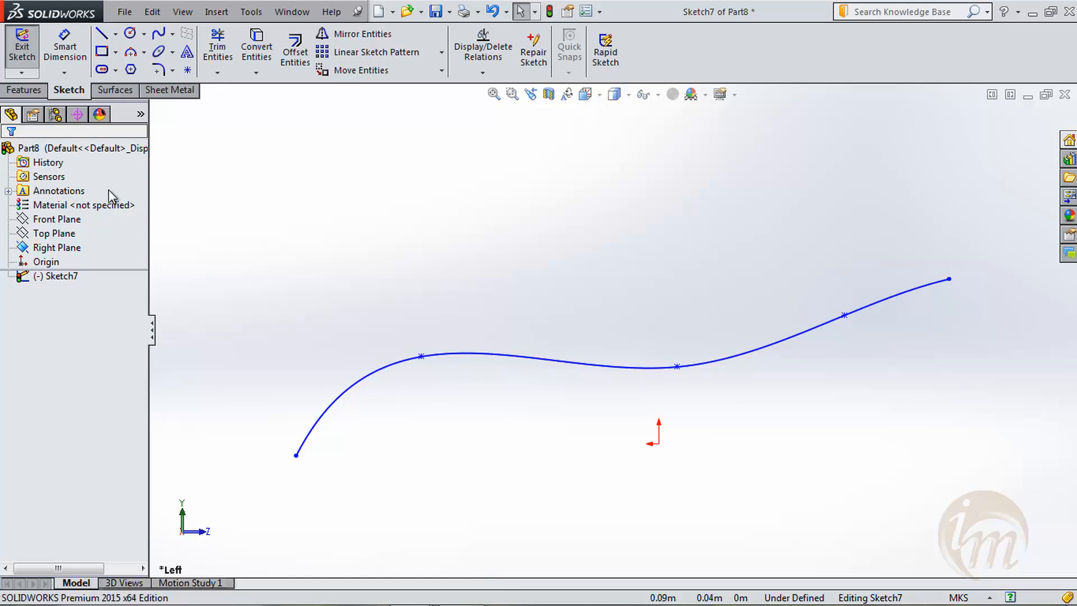
pyautogui.click(28, 60)
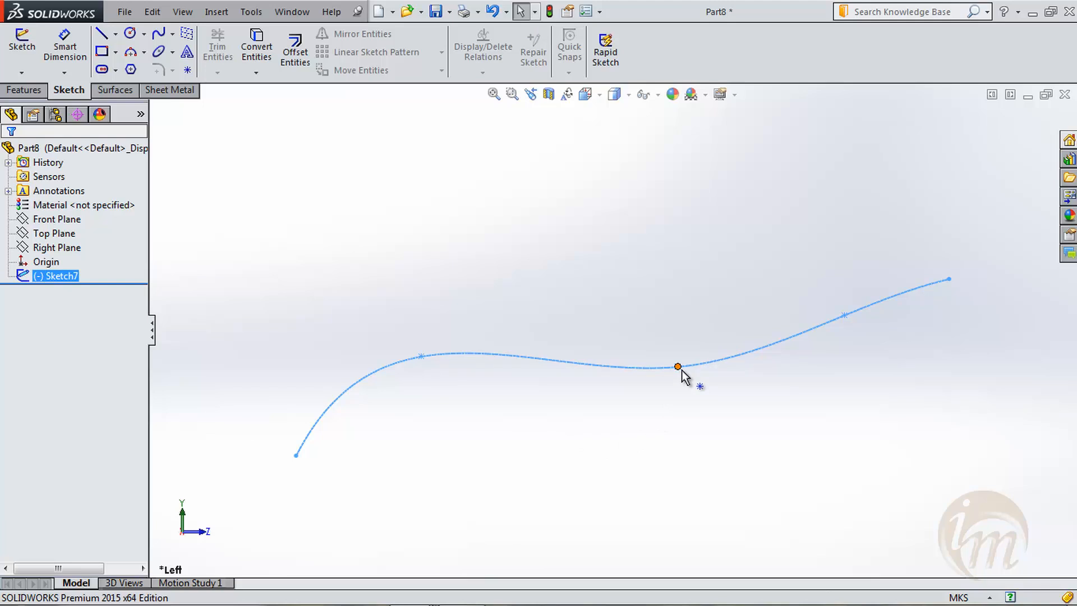
# - Create a reference plane through the spline's lower start point, perpendicular to the spline
pyautogui.click(17, 91)
pyautogui.click(628, 68)
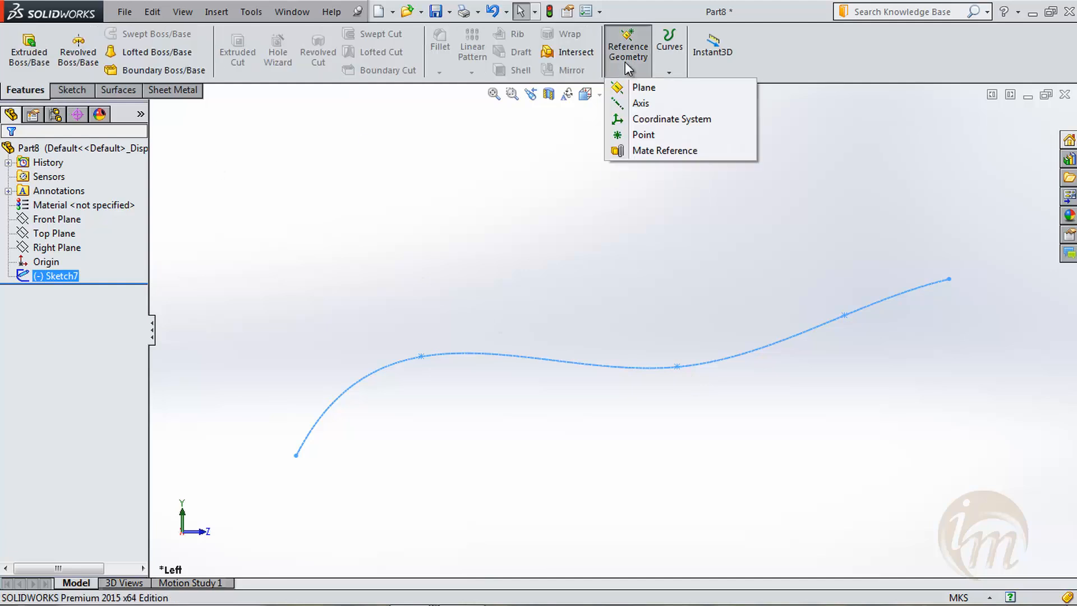
pyautogui.click(645, 90)
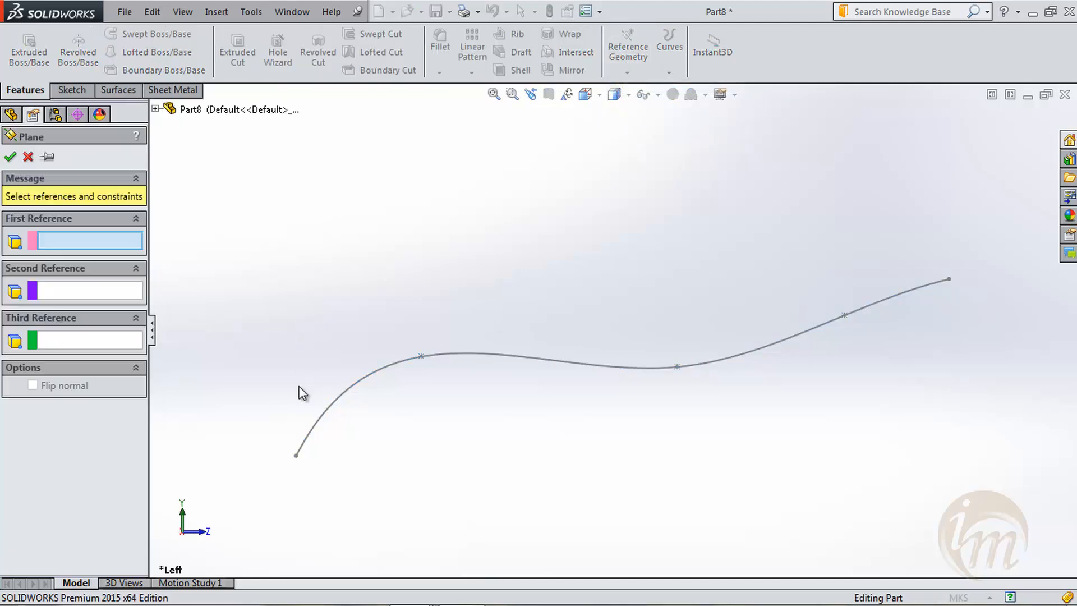
pyautogui.click(296, 456)
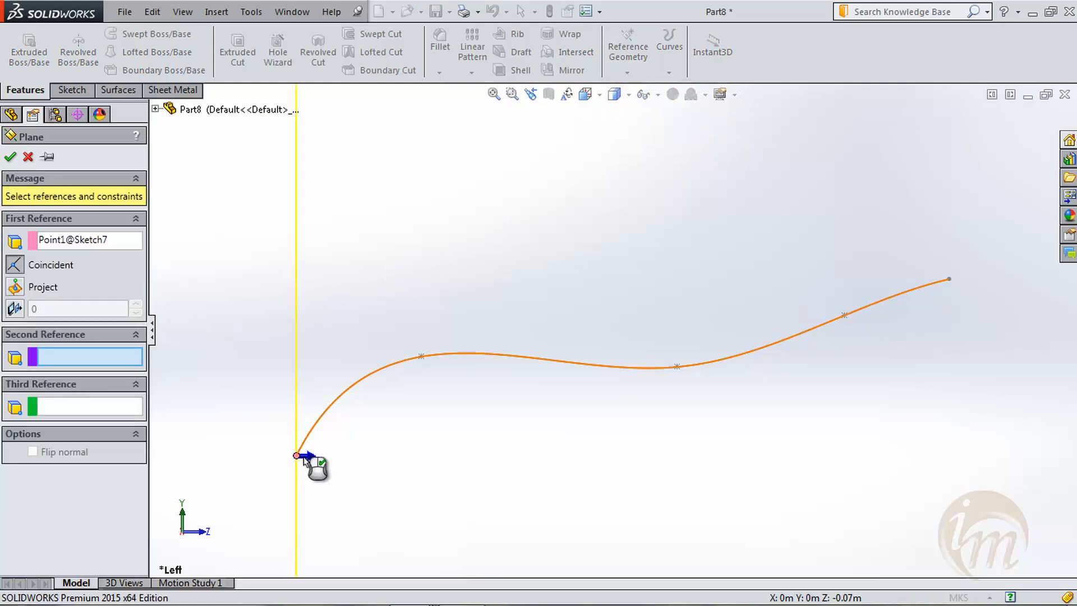
pyautogui.click(324, 432)
pyautogui.scroll(5, 402, 385)
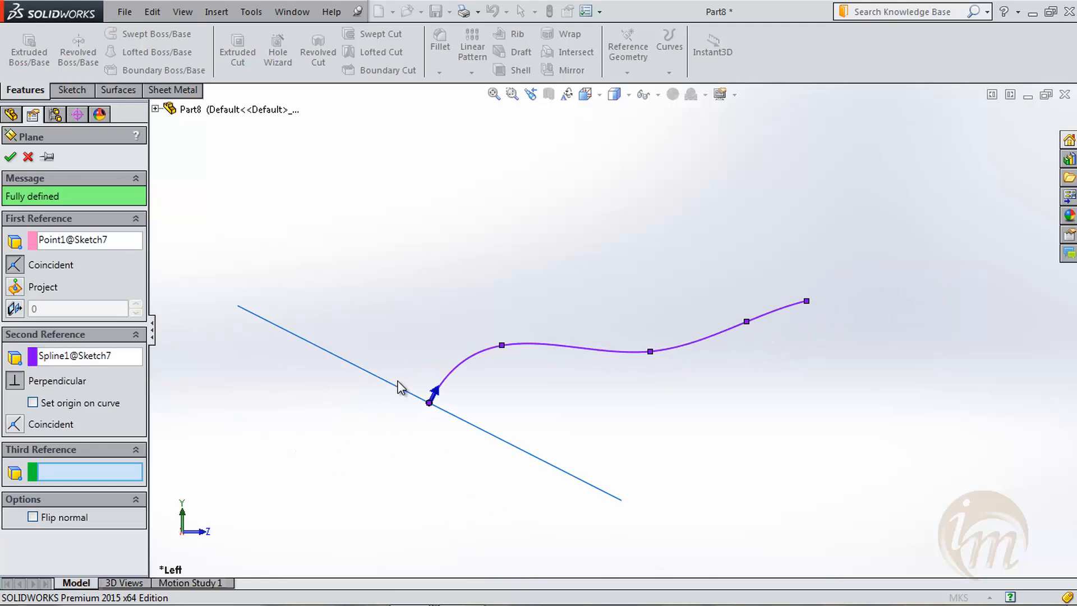
pyautogui.moveTo(425, 379); pyautogui.dragTo(497, 366, button='middle')
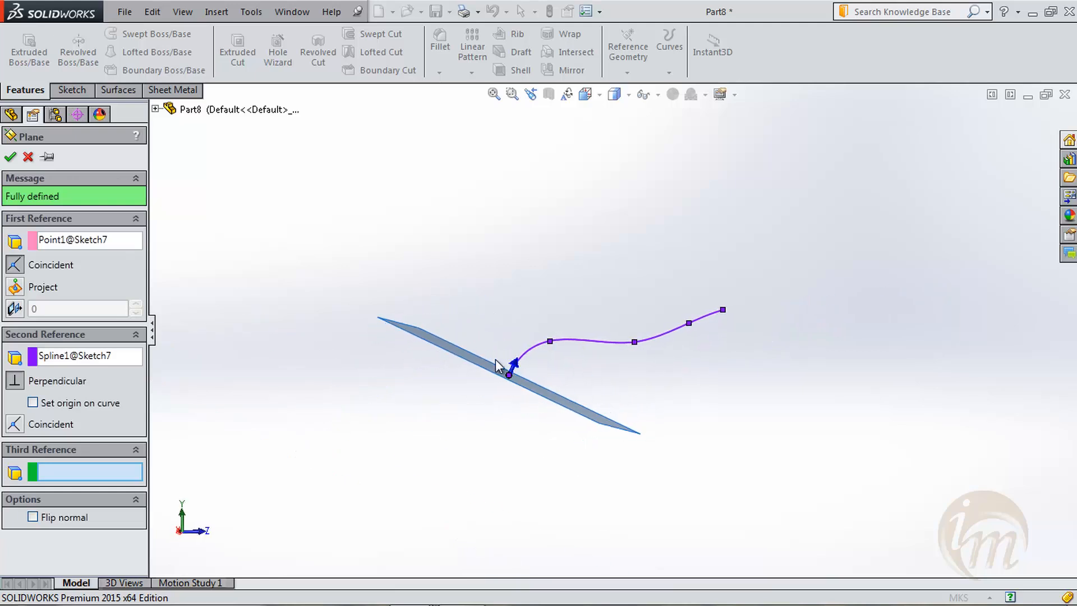
pyautogui.click(10, 159)
# - Create a second reference plane through the spline's middle point, perpendicular to the spline
pyautogui.scroll(-2, 404, 301)
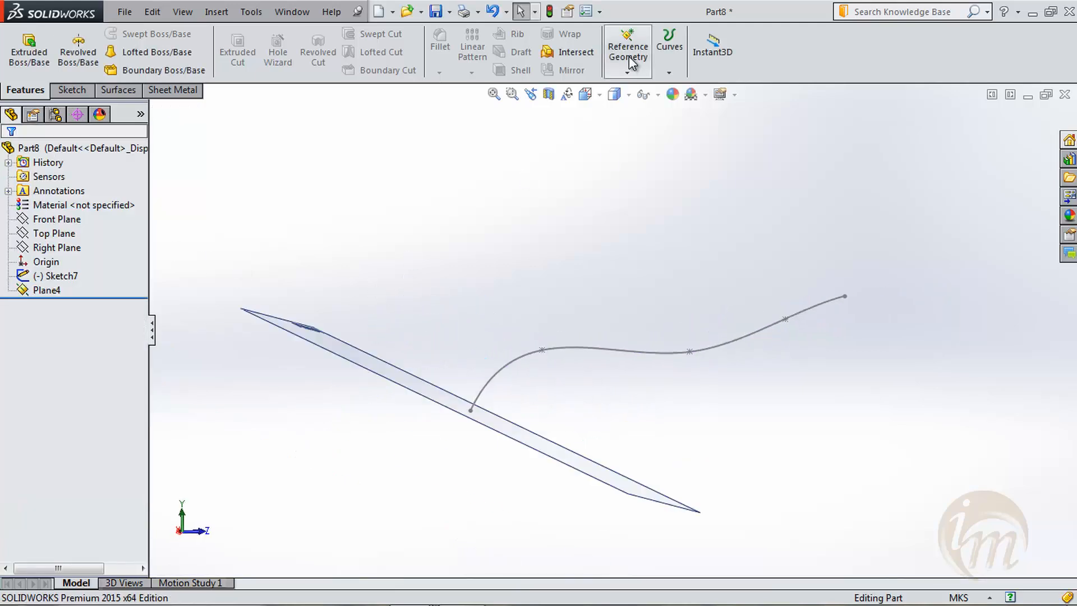
pyautogui.click(628, 71)
pyautogui.click(634, 86)
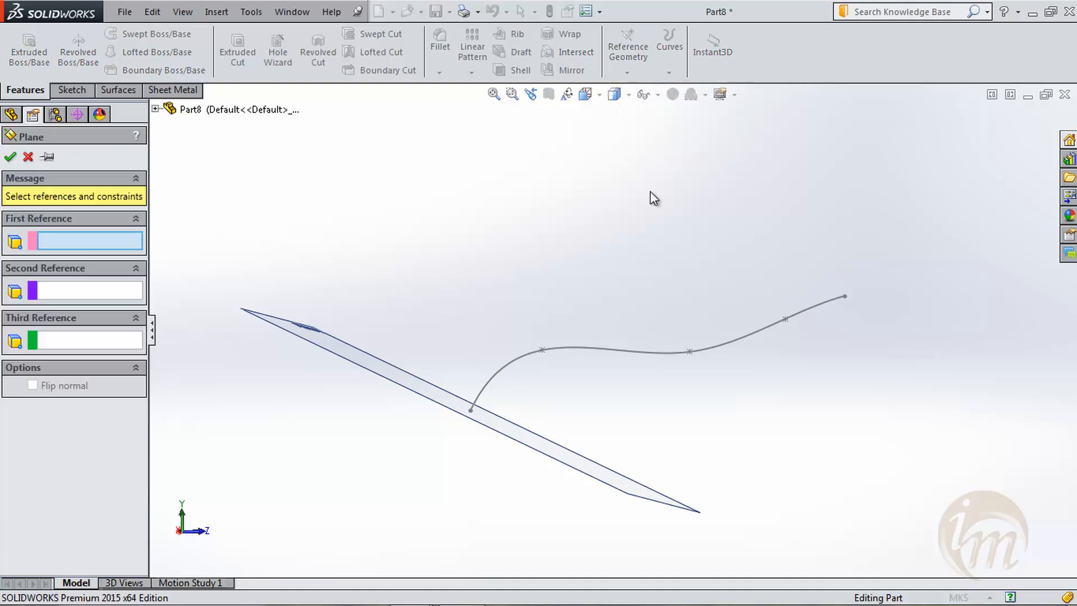
pyautogui.click(690, 353)
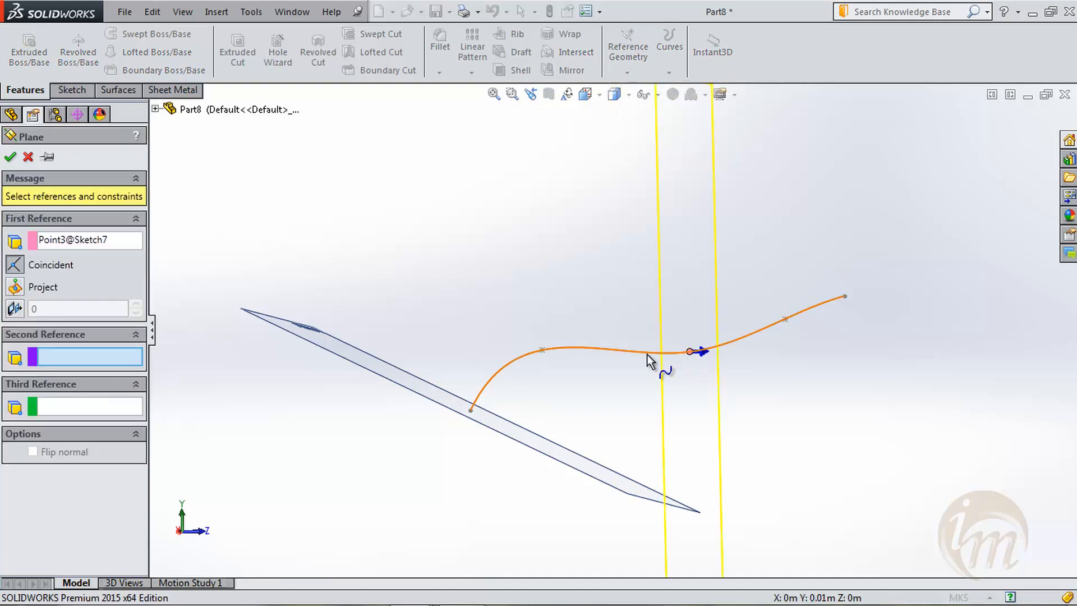
pyautogui.click(629, 352)
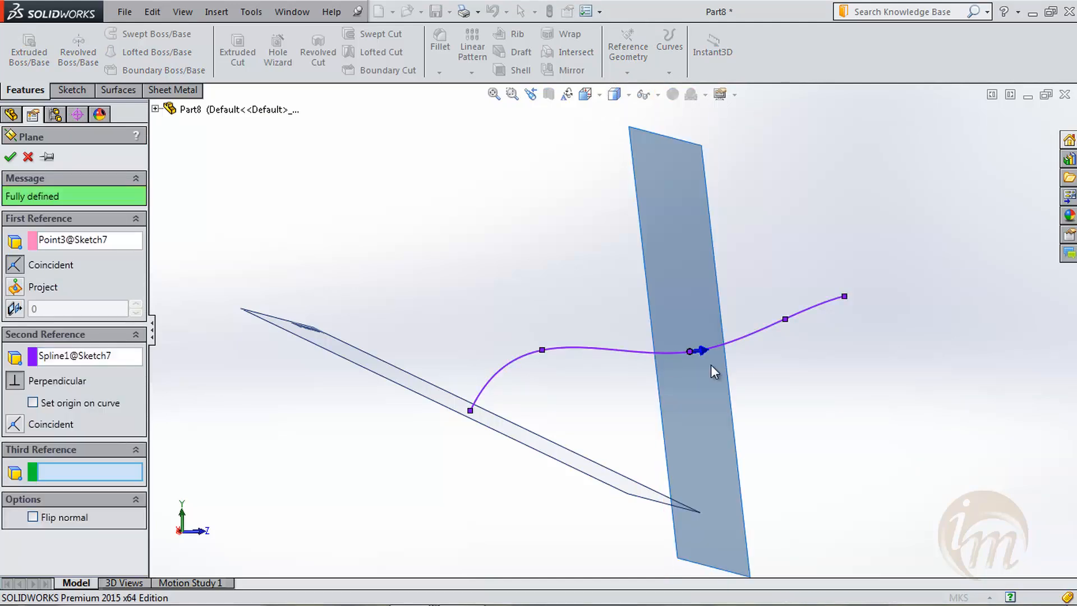
pyautogui.click(16, 153)
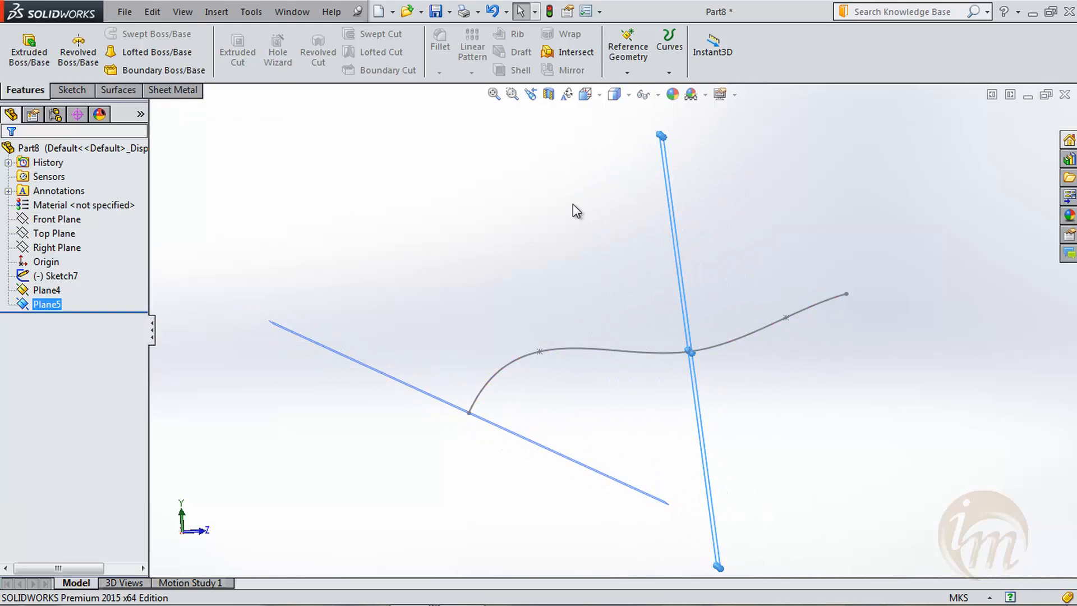
# - Create a third plane through the spline's upper endpoint perpendicular to the spline, removing the preselected Plane5 from its references
pyautogui.click(625, 66)
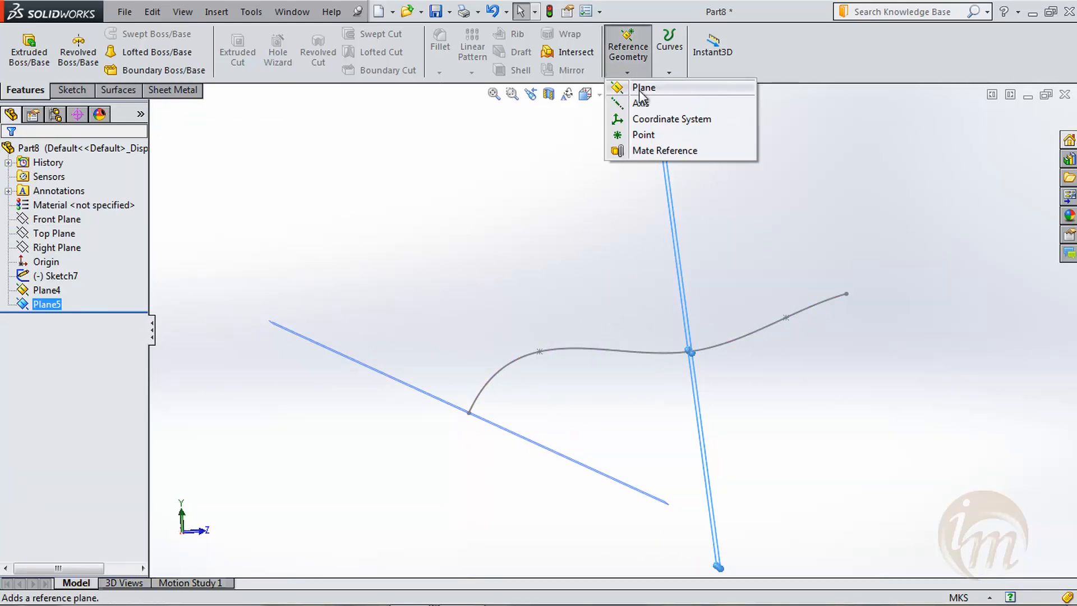
pyautogui.click(639, 89)
pyautogui.click(847, 293)
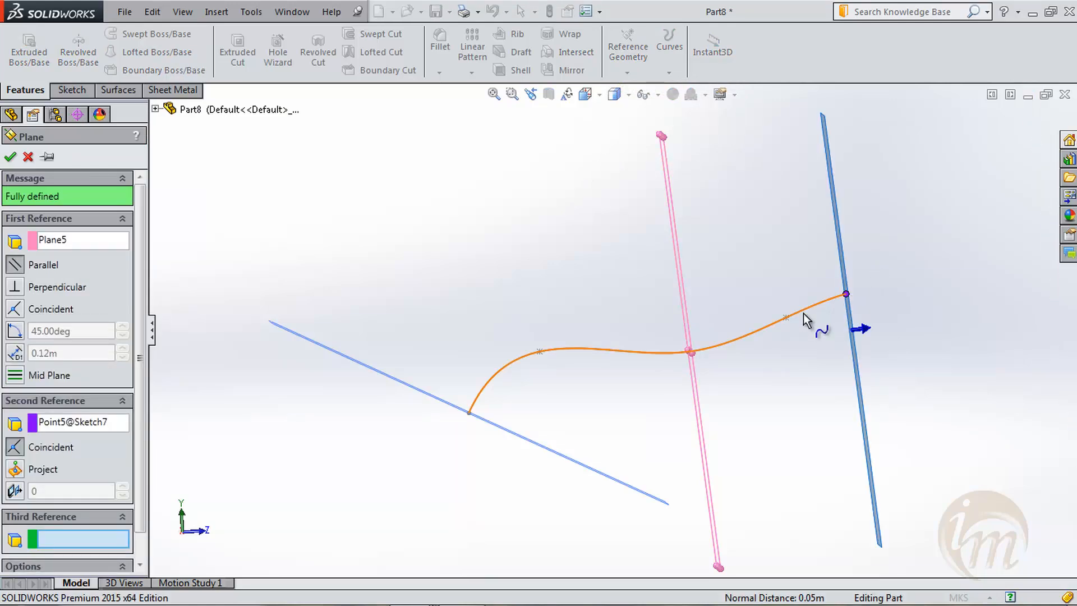
pyautogui.rightClick(66, 243)
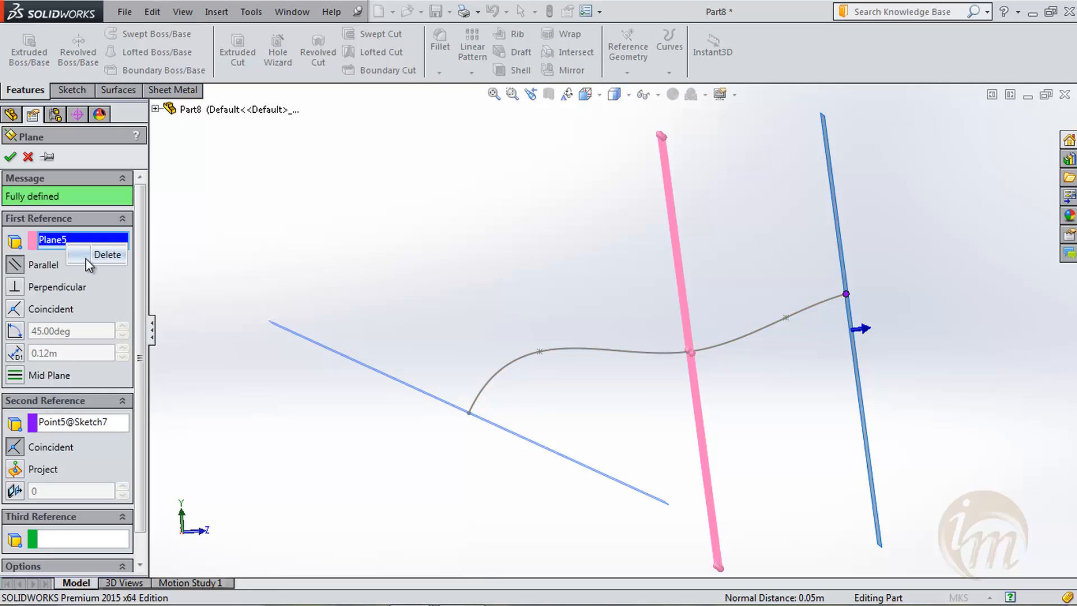
pyautogui.click(96, 256)
pyautogui.click(775, 325)
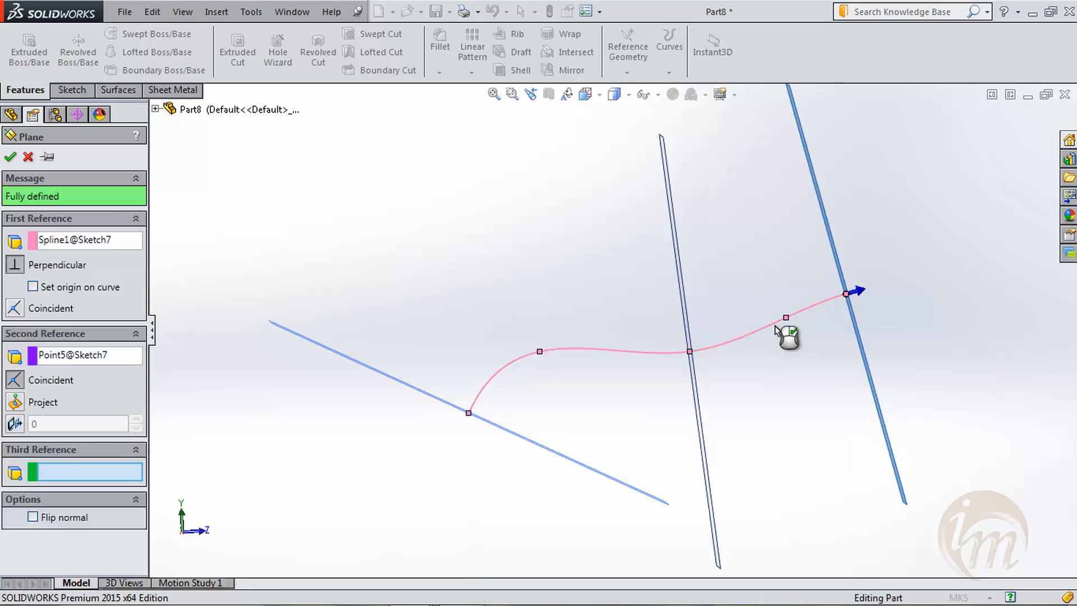
pyautogui.moveTo(632, 296); pyautogui.dragTo(548, 257, button='middle')
pyautogui.click(11, 157)
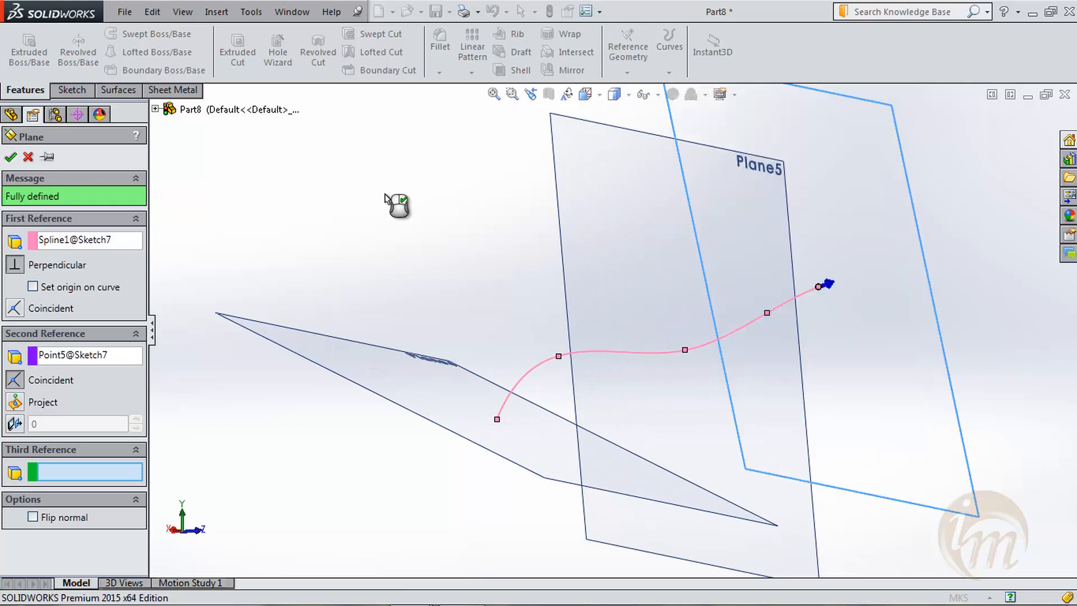
# - Start a new sketch on Plane4 at the spline's start and orient the view normal to it
pyautogui.scroll(3, 439, 247)
pyautogui.moveTo(531, 272); pyautogui.dragTo(476, 236, button='middle')
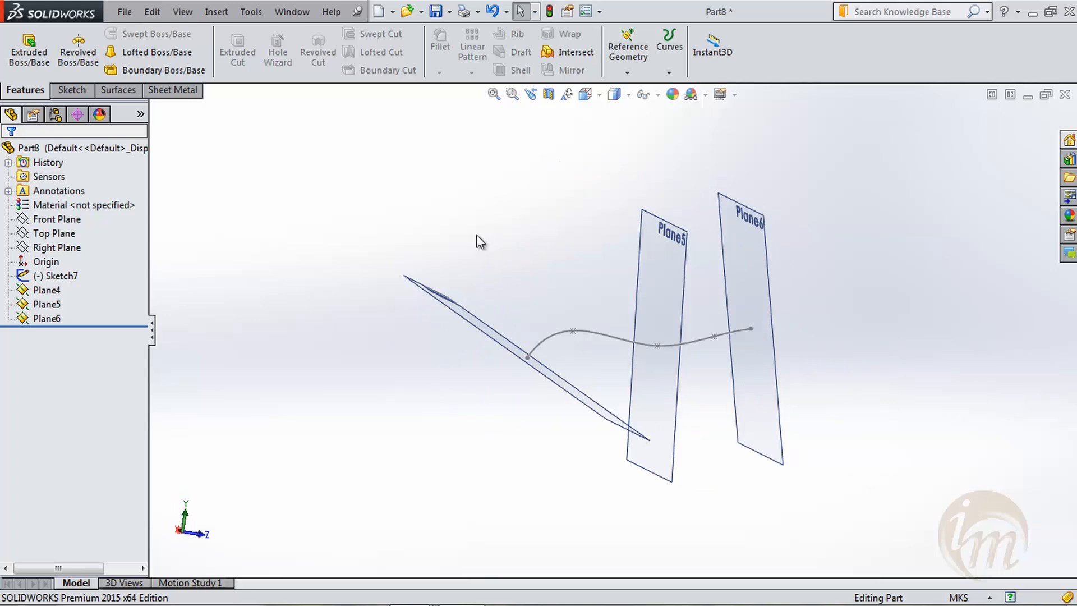
pyautogui.click(71, 91)
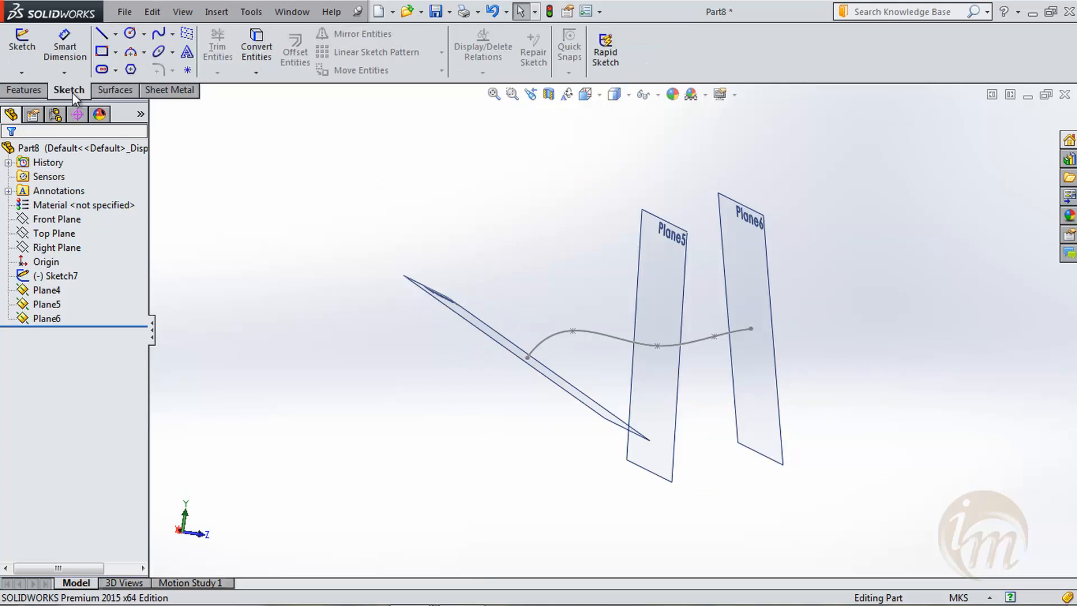
pyautogui.click(21, 41)
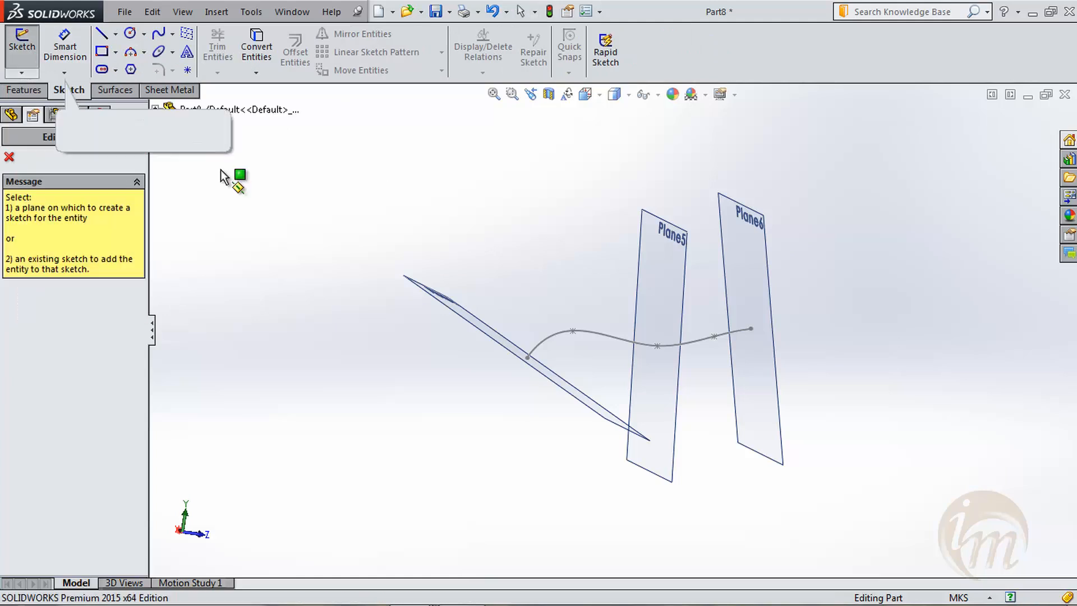
pyautogui.click(450, 313)
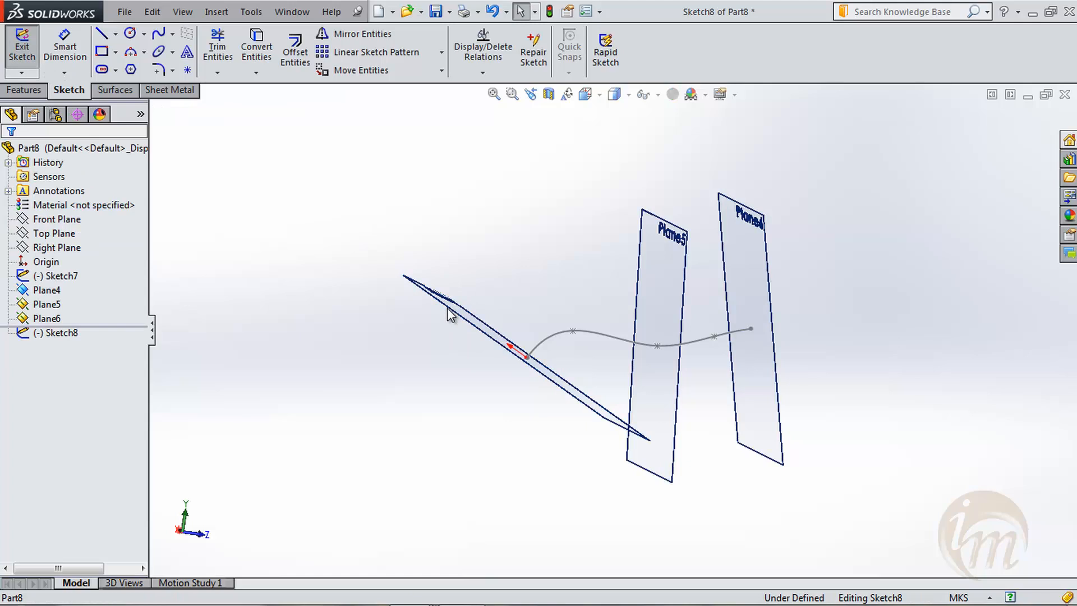
pyautogui.press('space')
pyautogui.click(508, 403)
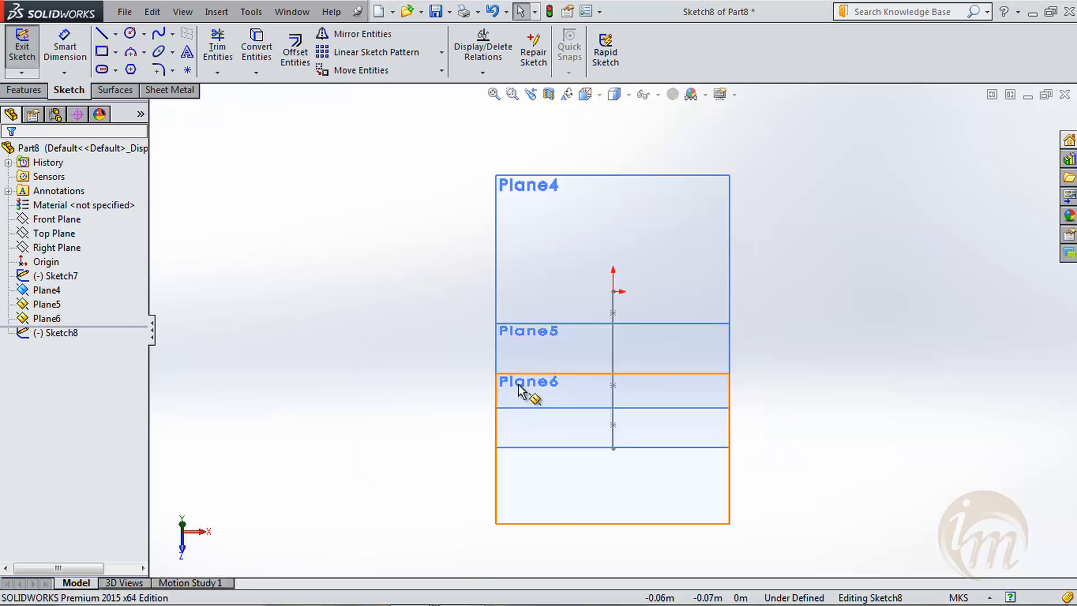
# - Sketch a circle of about 0.032 m radius centred on the spline's start point, and exit the sketch
pyautogui.click(130, 33)
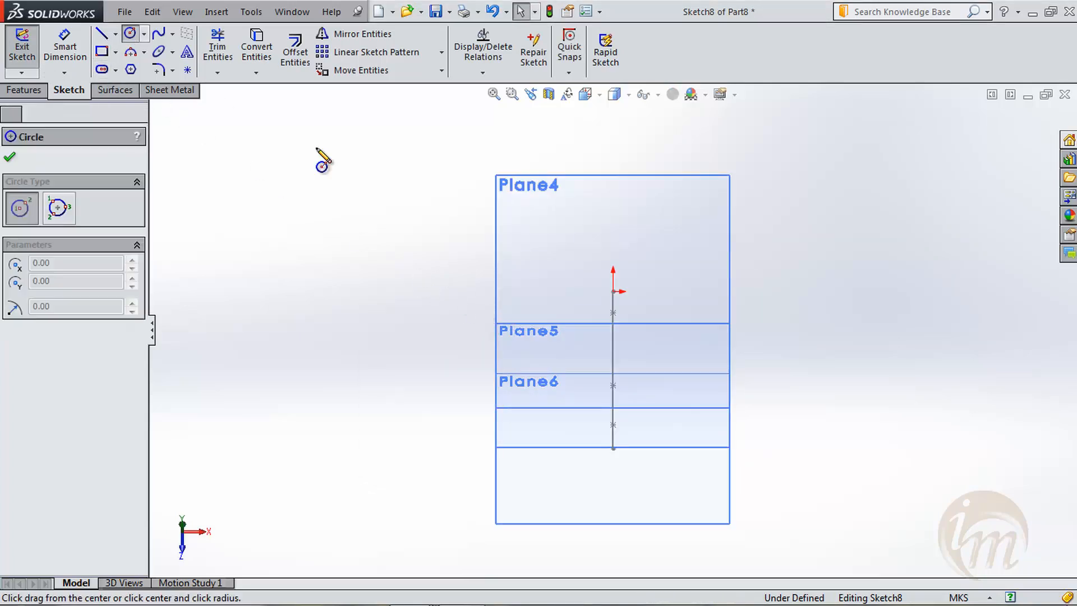
pyautogui.click(615, 291)
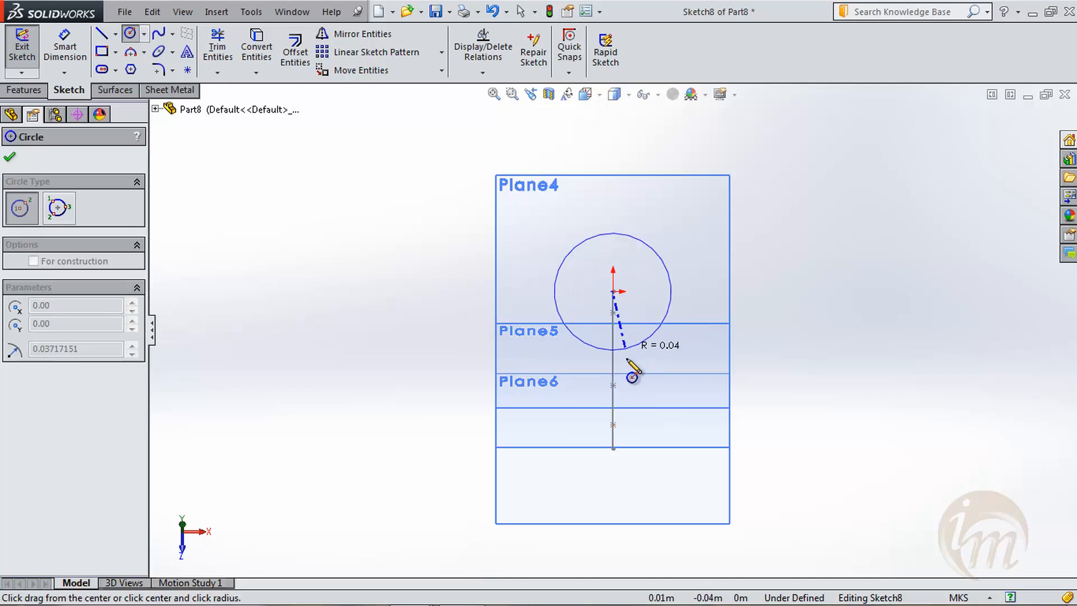
pyautogui.click(620, 344)
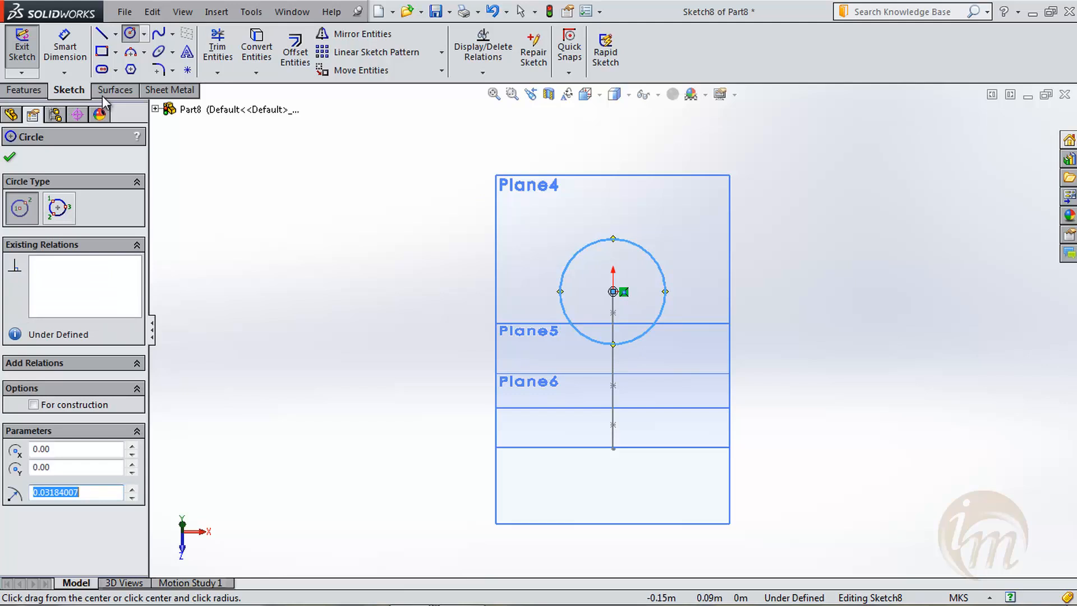
pyautogui.click(10, 157)
pyautogui.click(23, 34)
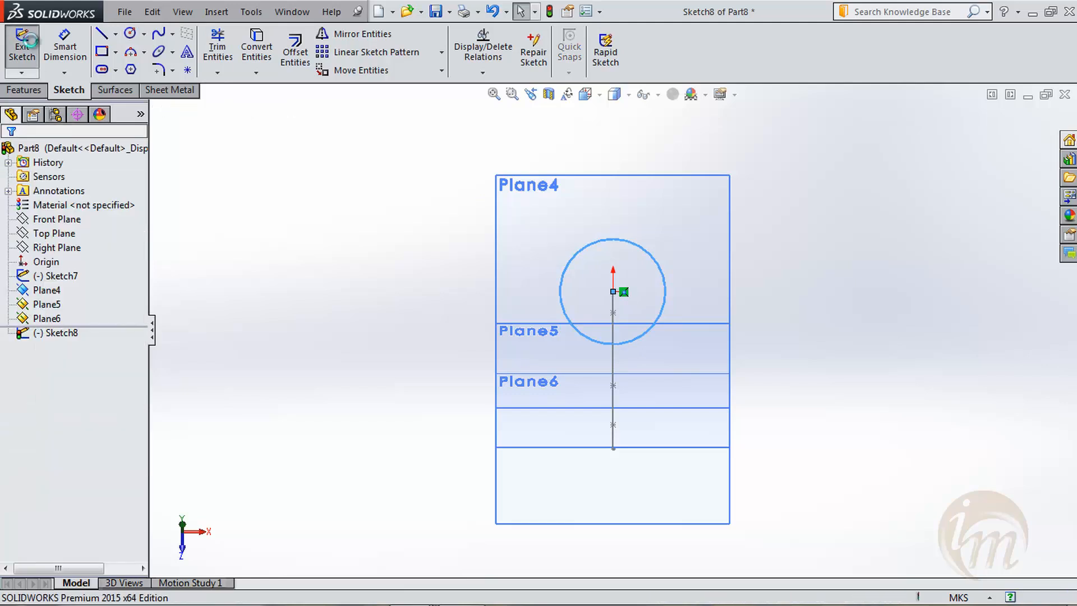
pyautogui.moveTo(523, 291); pyautogui.dragTo(599, 305, button='middle')
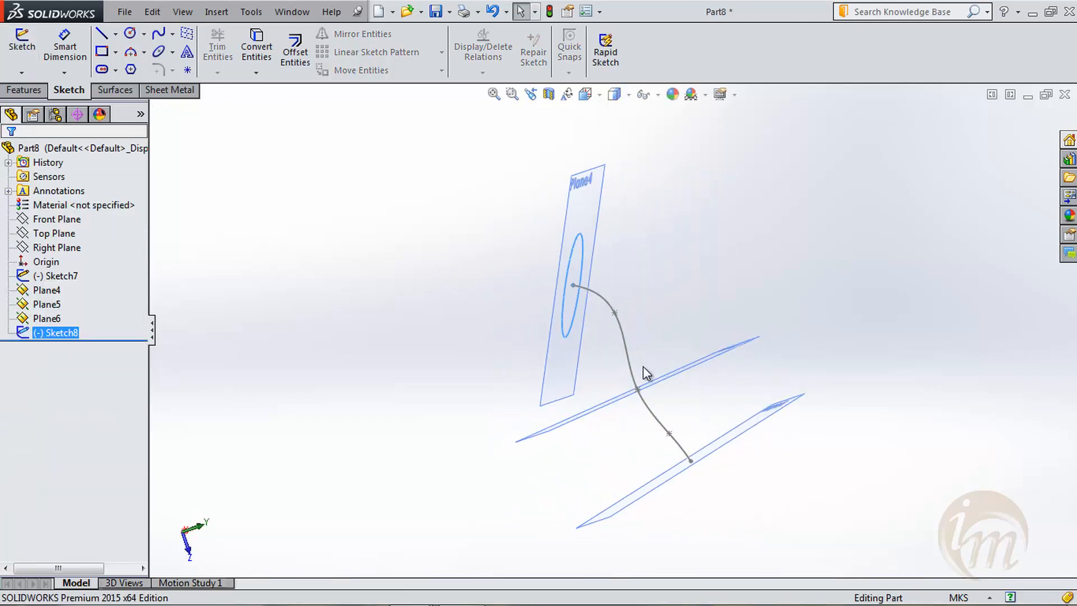
pyautogui.moveTo(644, 394); pyautogui.dragTo(685, 416, button='middle')
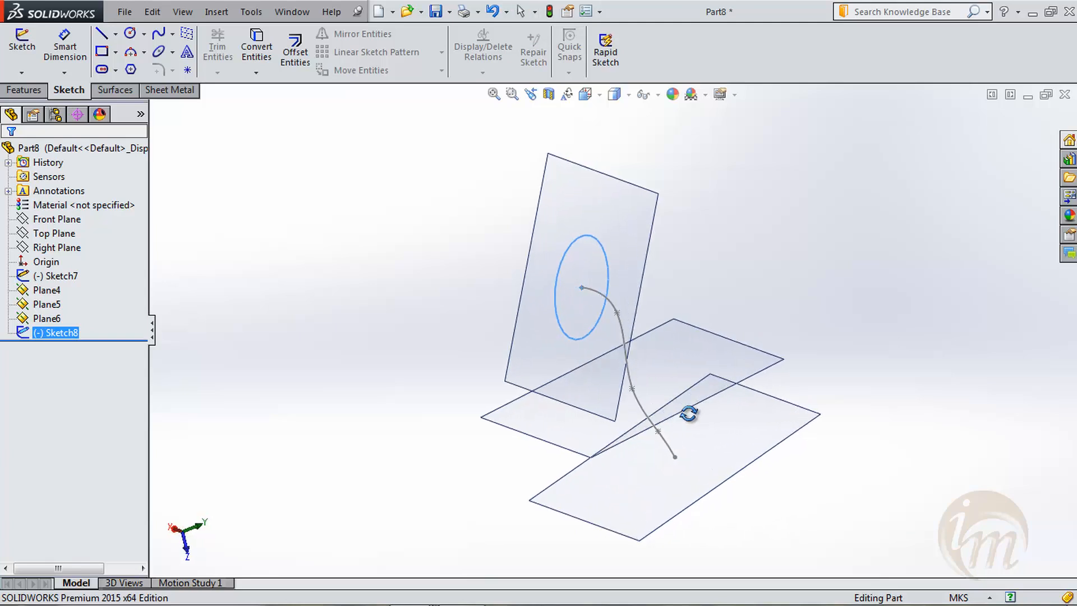
pyautogui.click(103, 50)
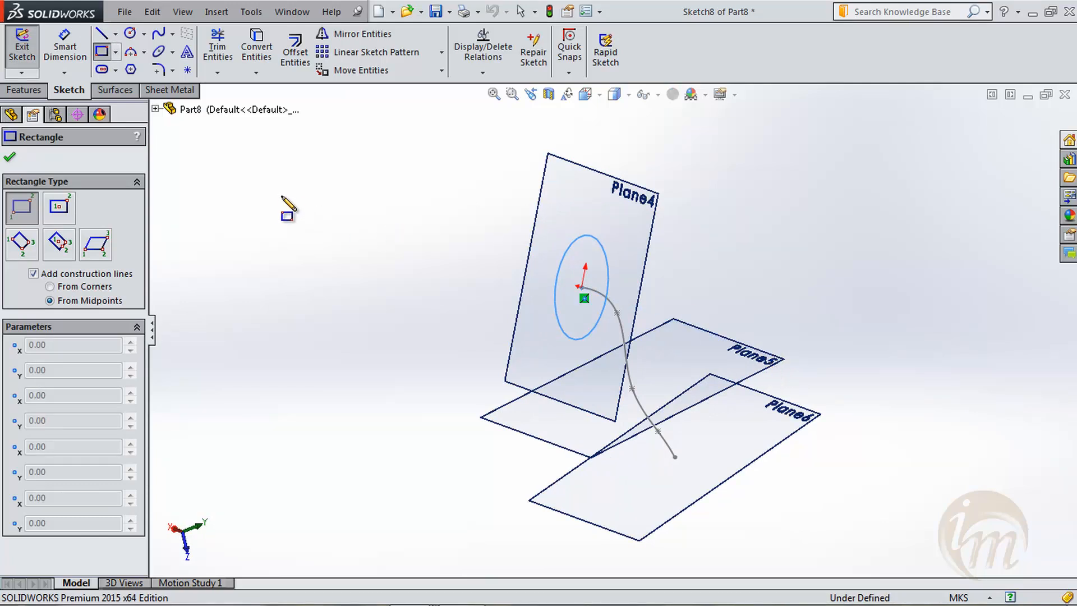
pyautogui.press('Escape')
pyautogui.click(23, 54)
# - Edit the circle sketch on Plane4, set the circle's radius to 0.01 m, and exit the sketch
pyautogui.click(62, 333)
pyautogui.rightClick(62, 332)
pyautogui.click(74, 286)
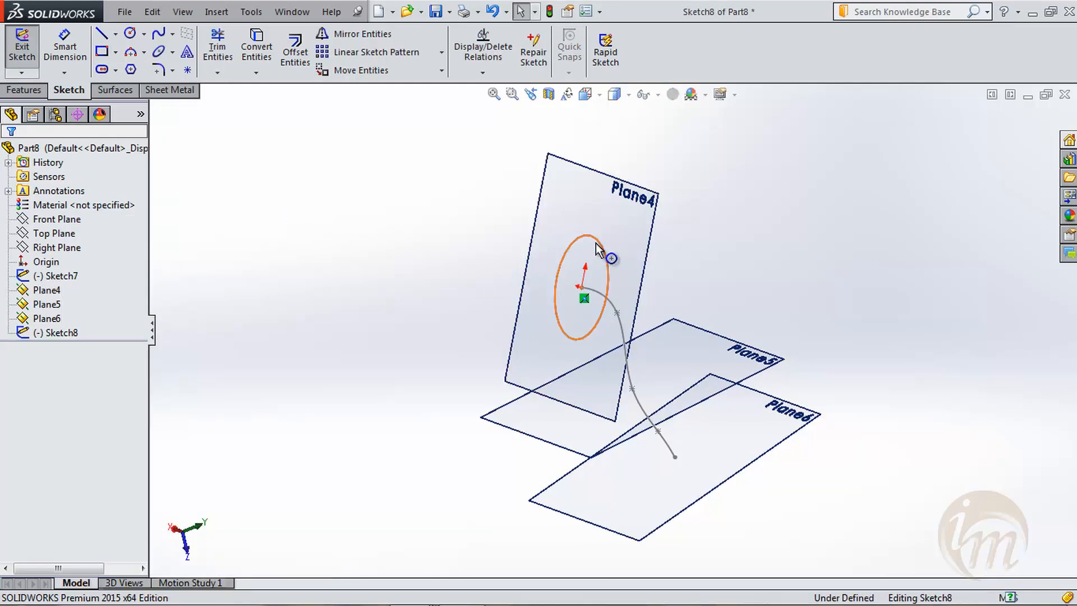
pyautogui.click(597, 245)
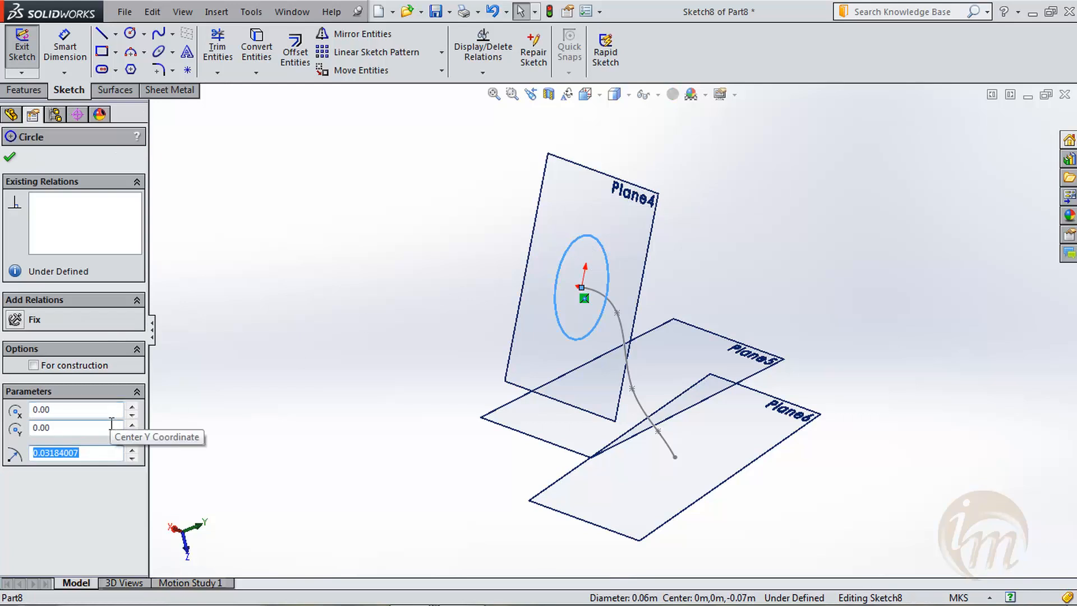
pyautogui.write('.01')
pyautogui.press('Return')
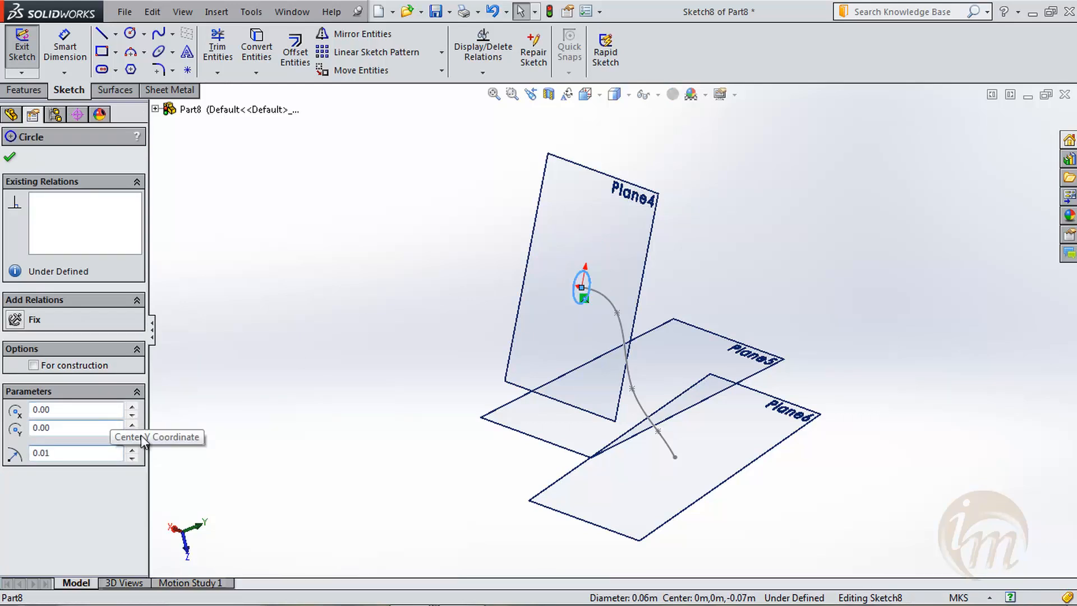
pyautogui.click(284, 223)
pyautogui.click(20, 37)
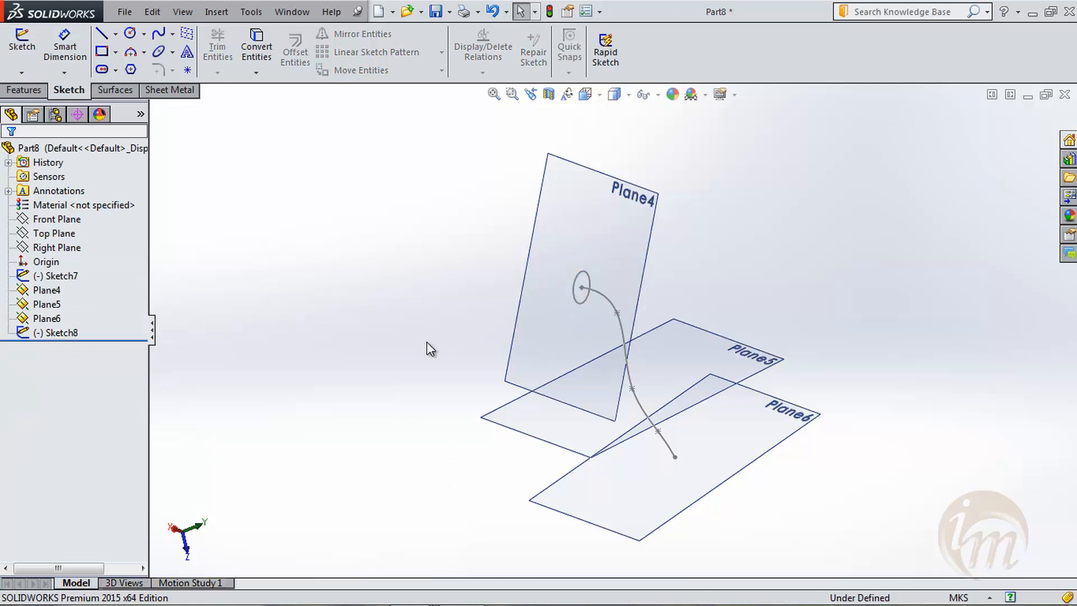
# - Start a new sketch on Plane5 at the spline's middle point and orient the view normal to it
pyautogui.click(21, 42)
pyautogui.click(781, 362)
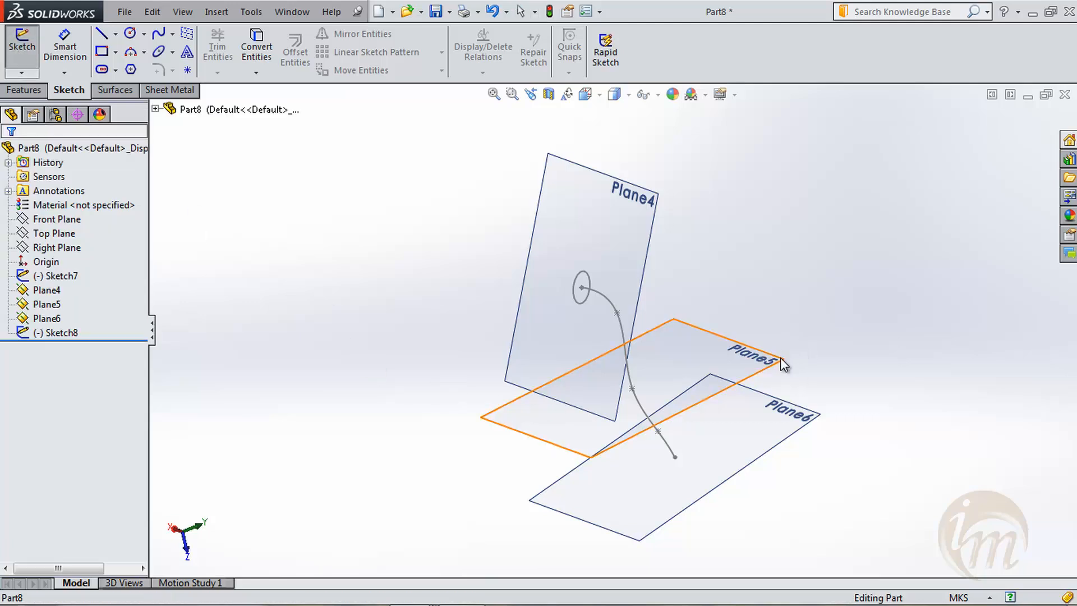
pyautogui.press('space')
pyautogui.click(837, 450)
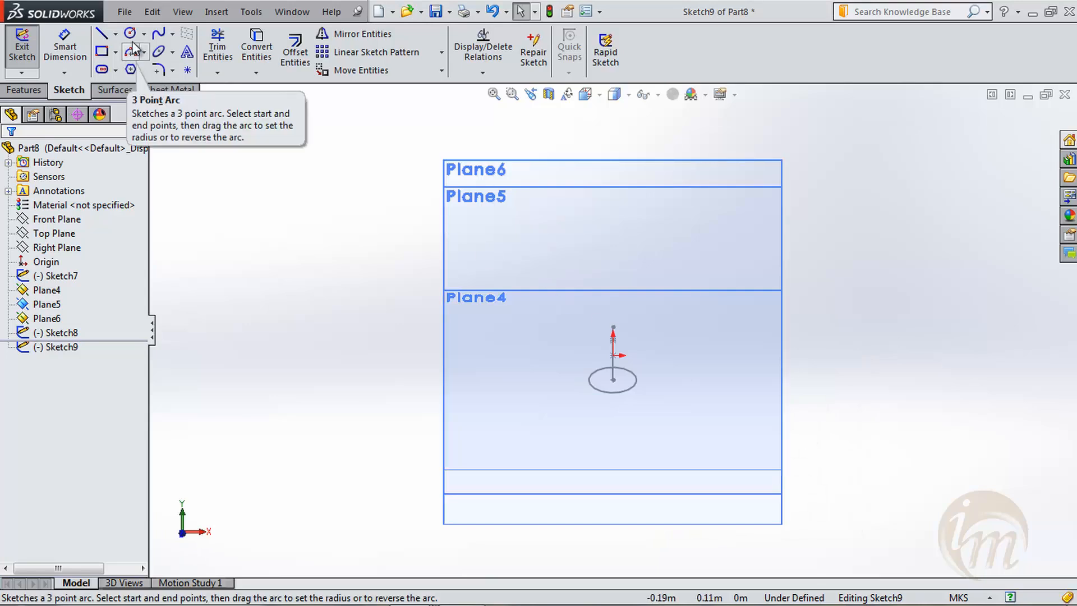
# - Sketch a corner rectangle of about 0.018 by 0.016 m around the spline's middle point on Plane5
pyautogui.click(591, 336)
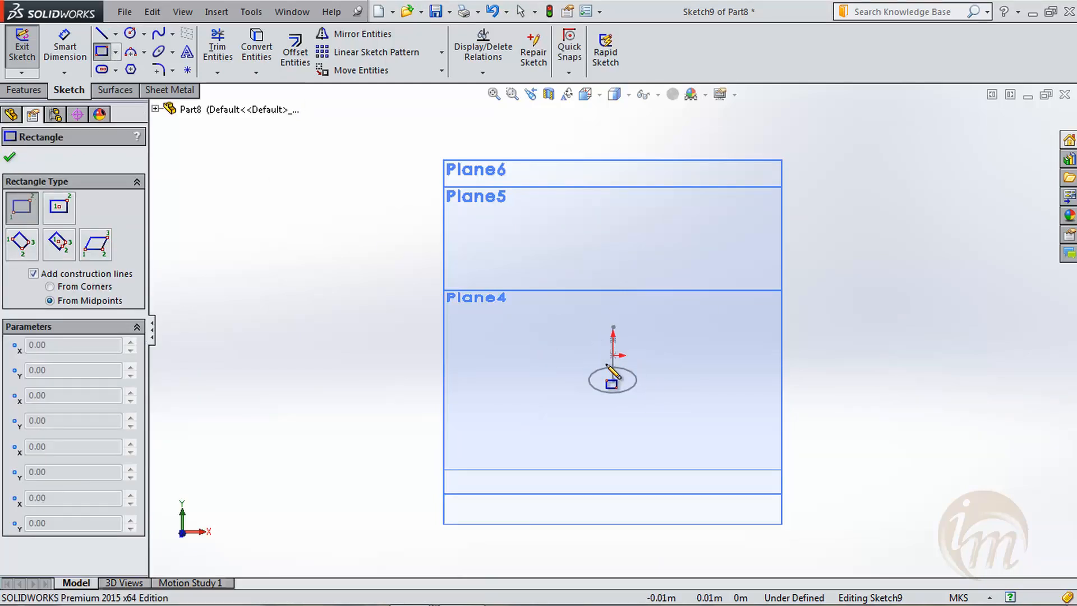
pyautogui.click(634, 373)
pyautogui.click(10, 156)
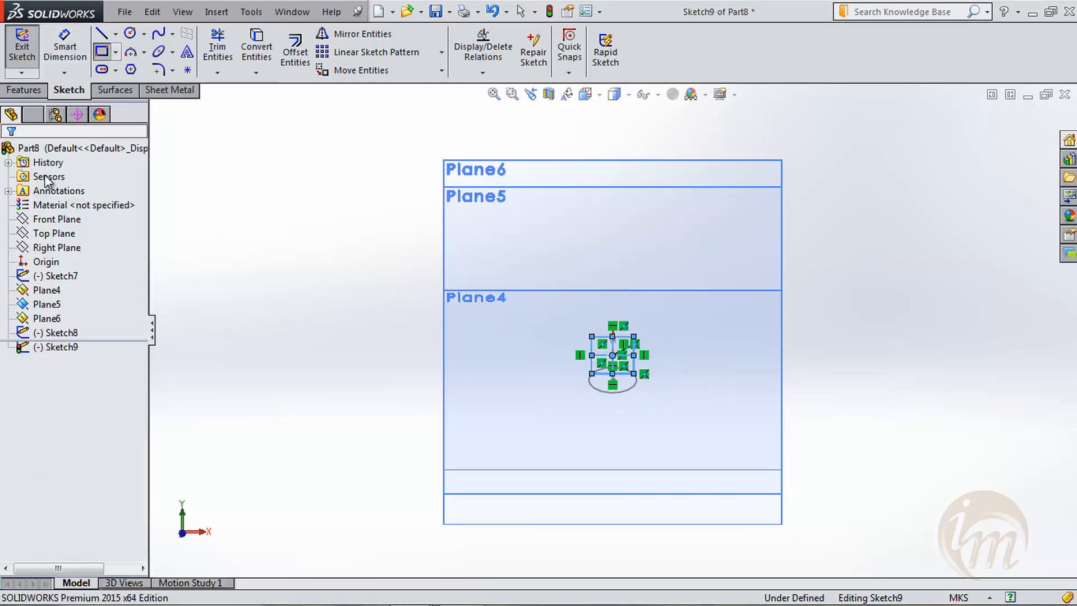
# - Finish the rectangle sketch, start a new sketch on Plane6 at the spline's end point, and orient the view normal to it
pyautogui.moveTo(826, 389)
pyautogui.mouseDown(button='middle')
pyautogui.moveTo(732, 353)
pyautogui.moveTo(666, 354)
pyautogui.moveTo(680, 380)
pyautogui.moveTo(741, 415)
pyautogui.mouseUp(button='middle')
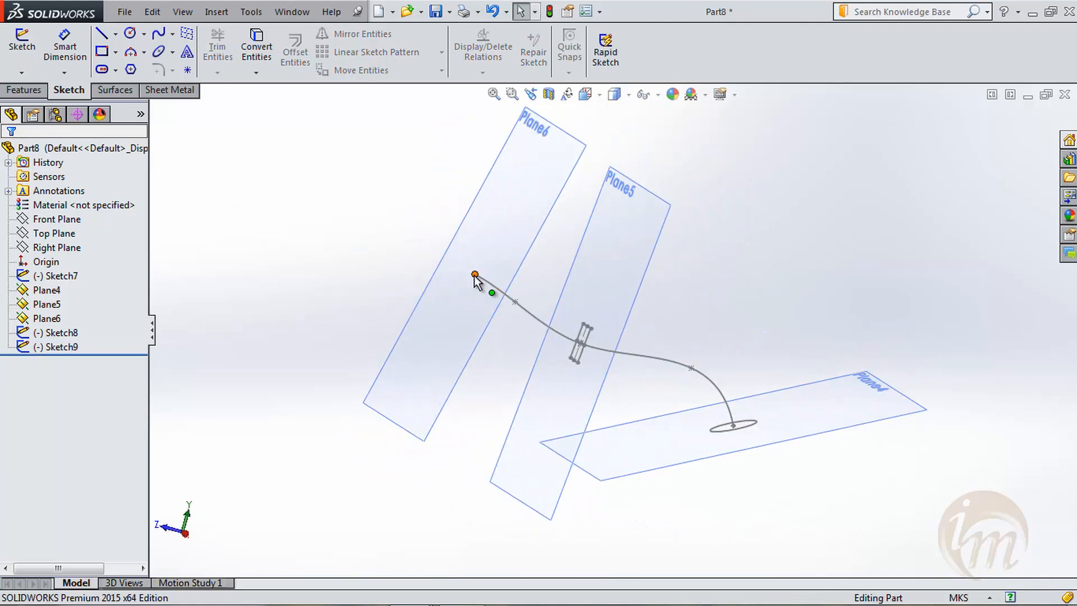
pyautogui.click(21, 43)
pyautogui.click(533, 214)
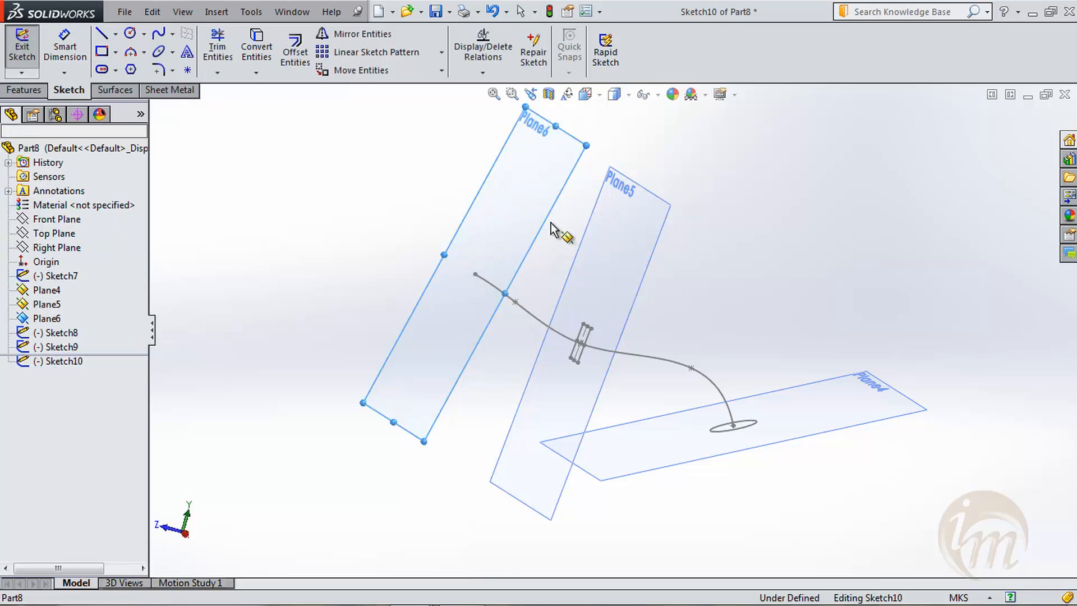
pyautogui.press('space')
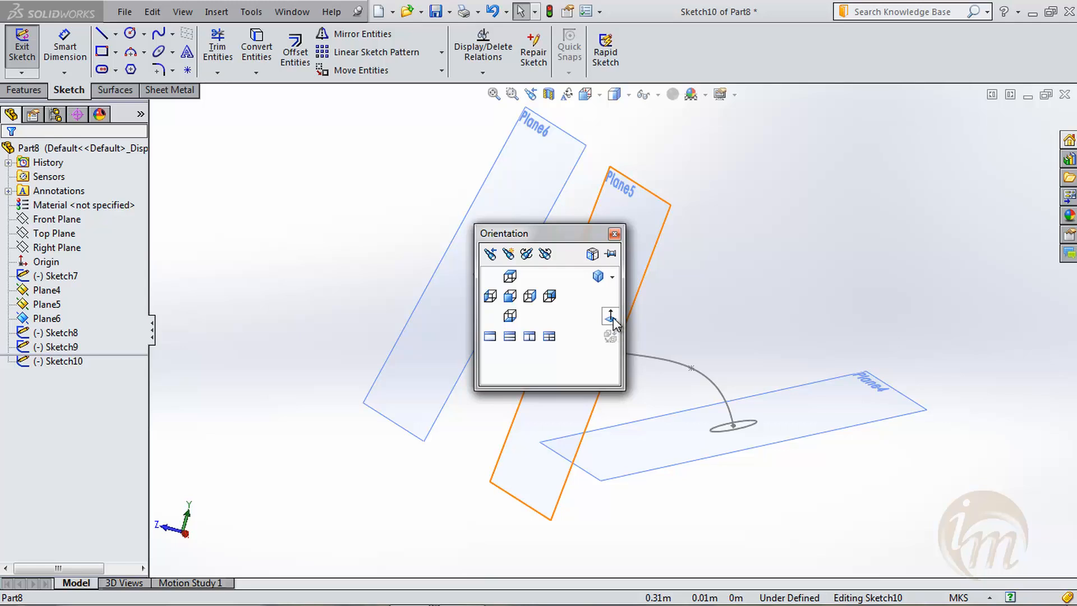
pyautogui.click(612, 318)
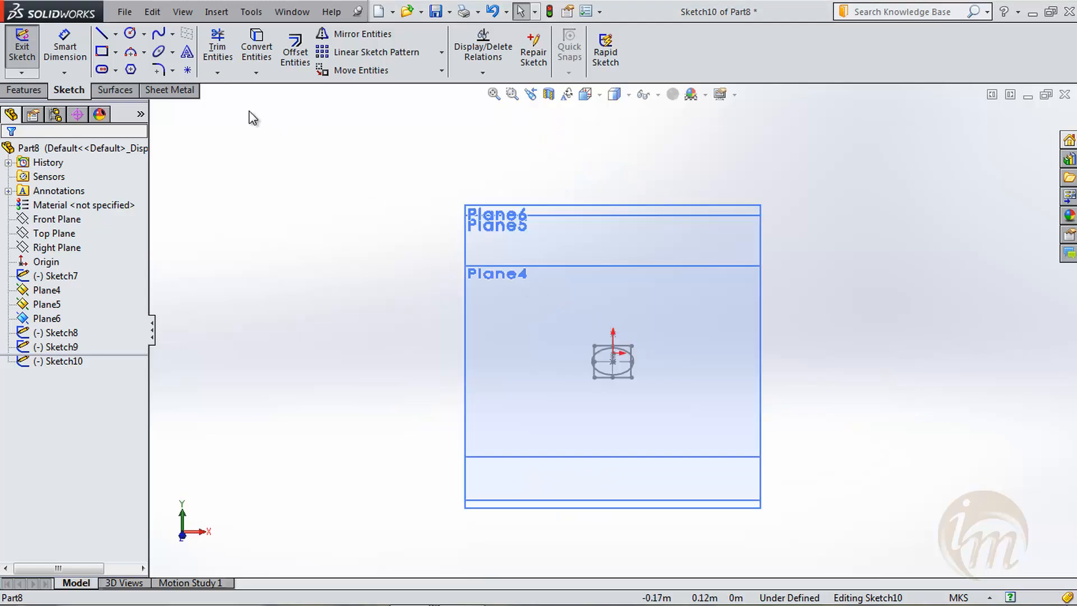
# - Sketch a hexagon with an inscribed circle about 0.029 m across, centred on the spline's end point at 270°, and exit the sketch
pyautogui.click(131, 35)
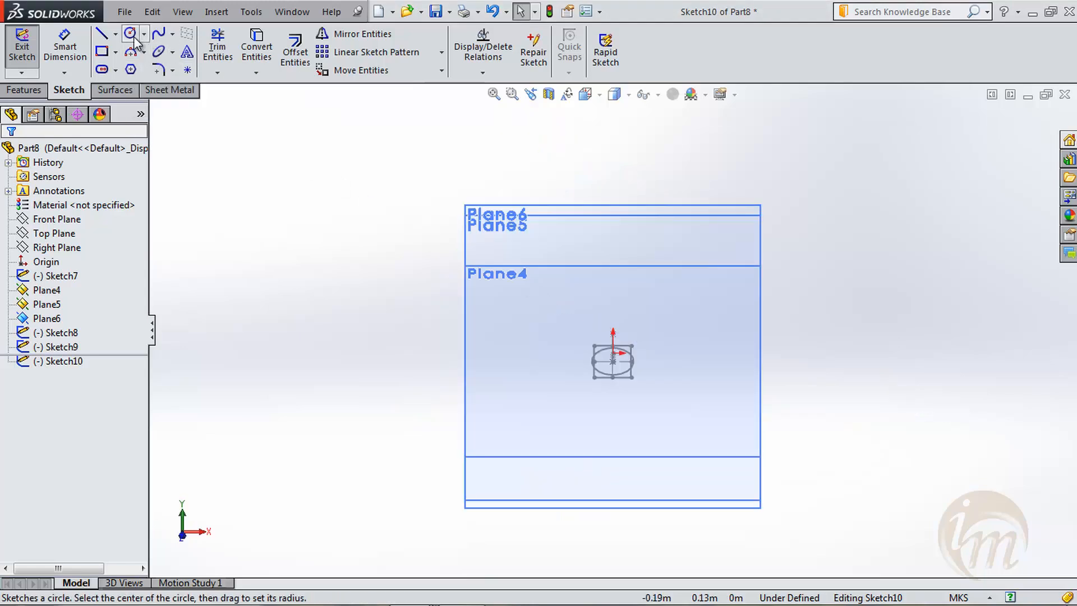
pyautogui.click(131, 69)
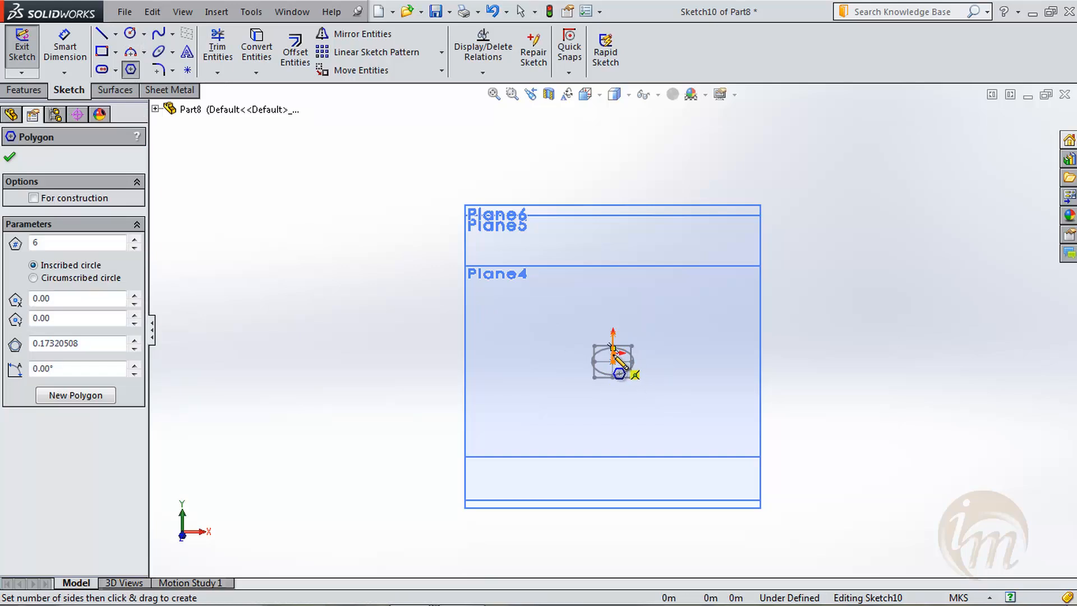
pyautogui.click(613, 353)
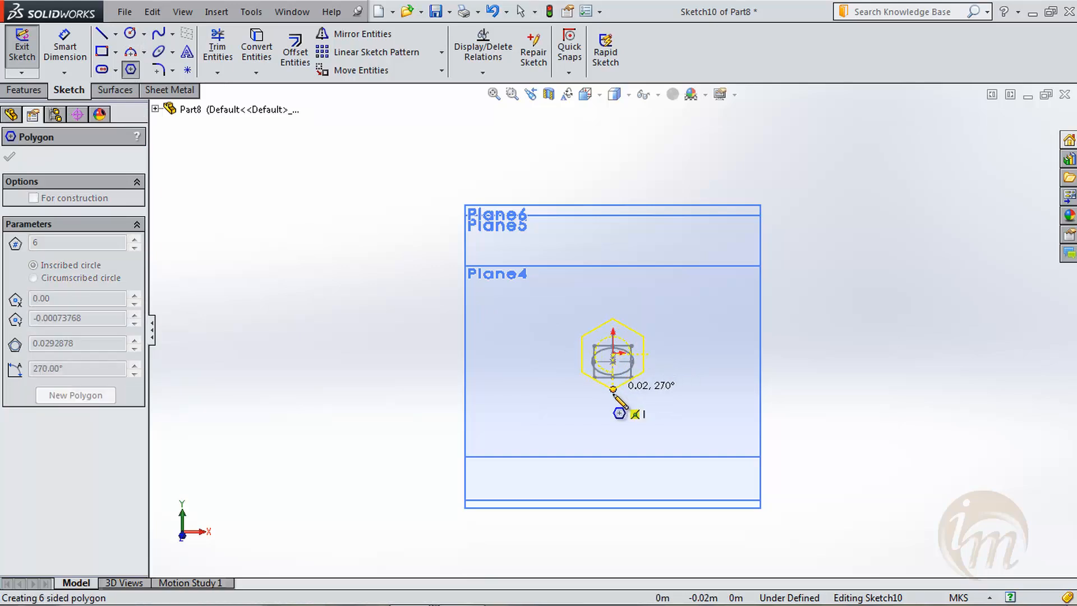
pyautogui.click(613, 390)
pyautogui.click(9, 159)
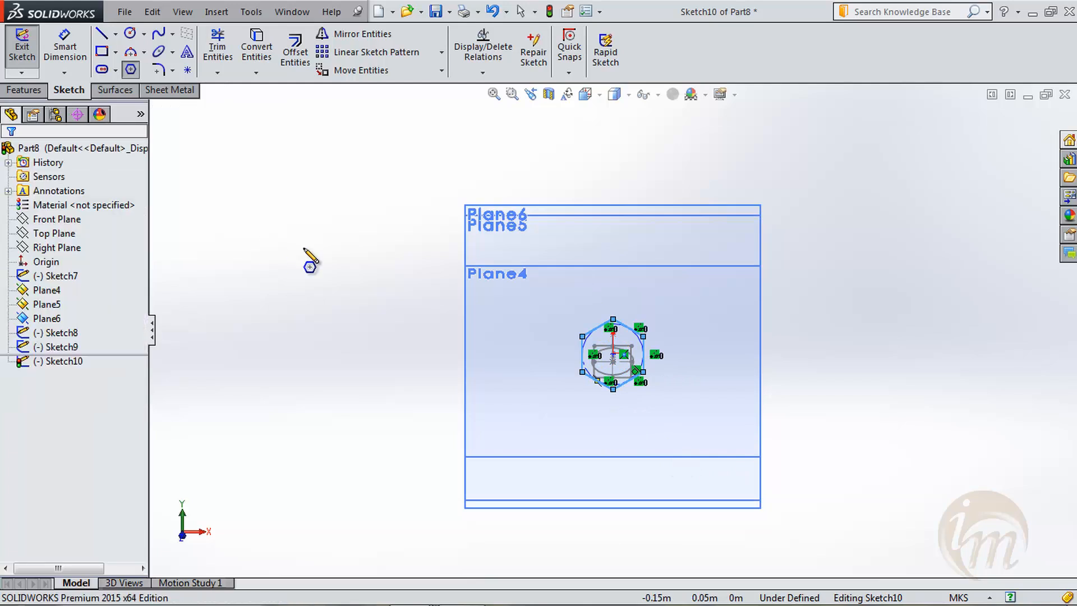
pyautogui.press('Escape')
pyautogui.click(27, 66)
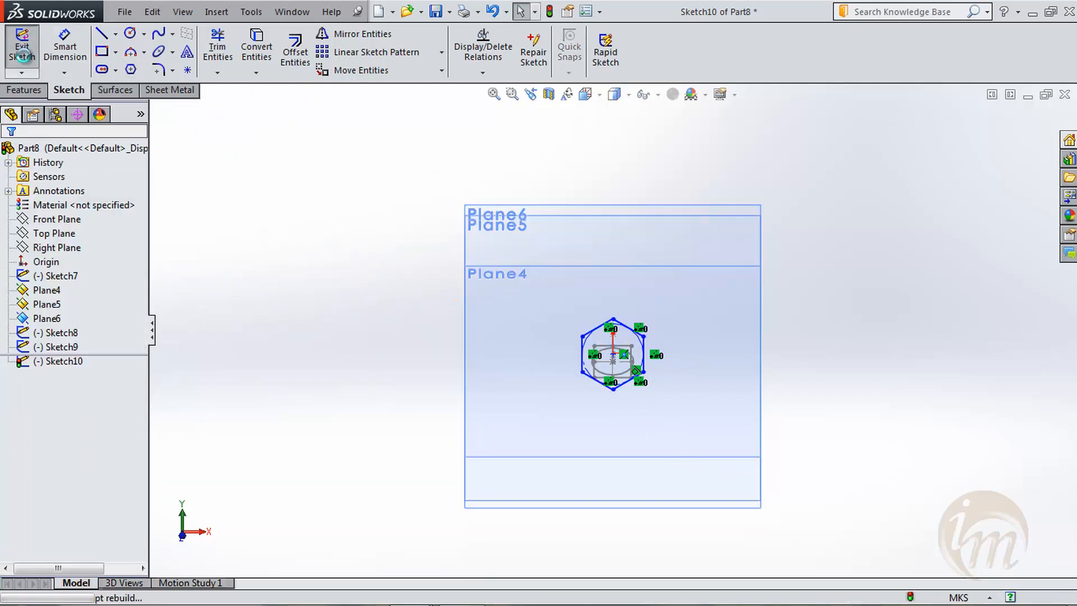
# - Start a Lofted Boss/Base, clear the preselected profile, and choose the circle, rectangle and hexagon sketches as profiles in that order
pyautogui.moveTo(786, 326)
pyautogui.mouseDown(button='middle')
pyautogui.moveTo(618, 363)
pyautogui.moveTo(681, 418)
pyautogui.moveTo(723, 416)
pyautogui.mouseUp(button='middle')
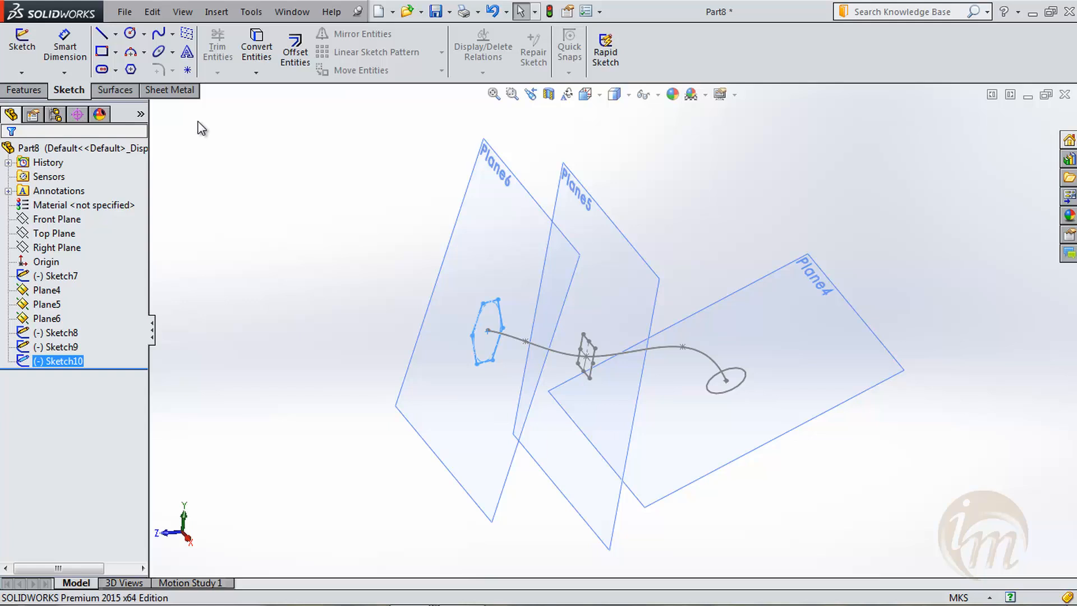
pyautogui.click(23, 89)
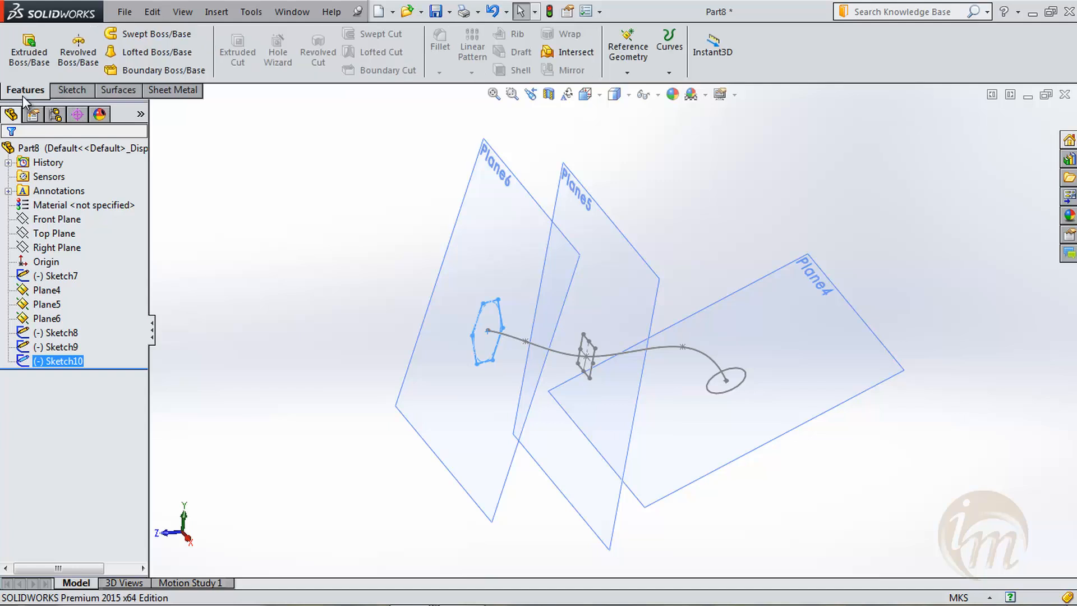
pyautogui.click(134, 52)
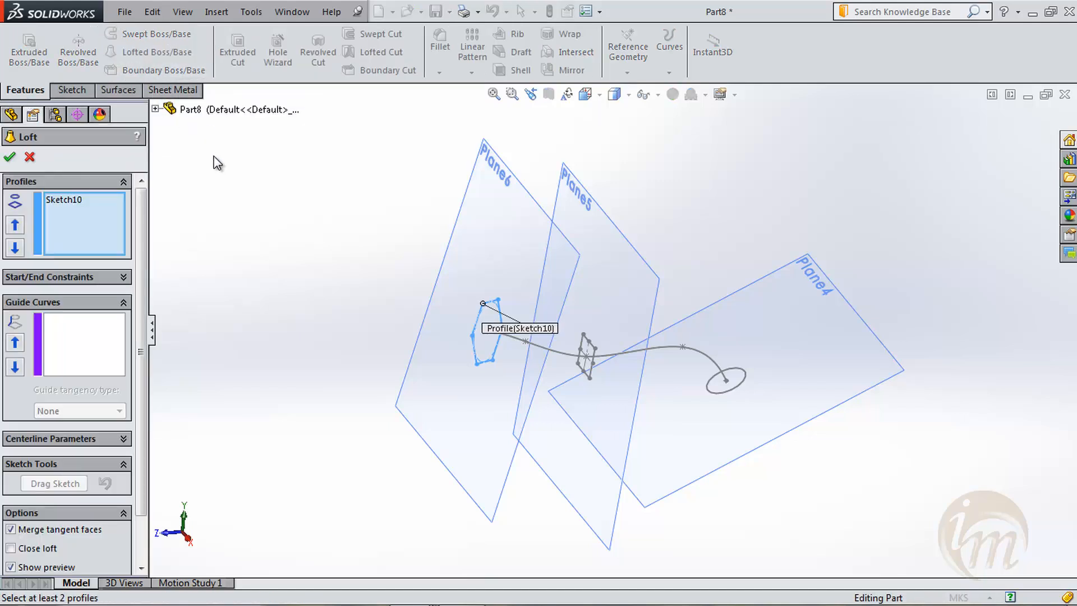
pyautogui.rightClick(73, 212)
pyautogui.click(104, 217)
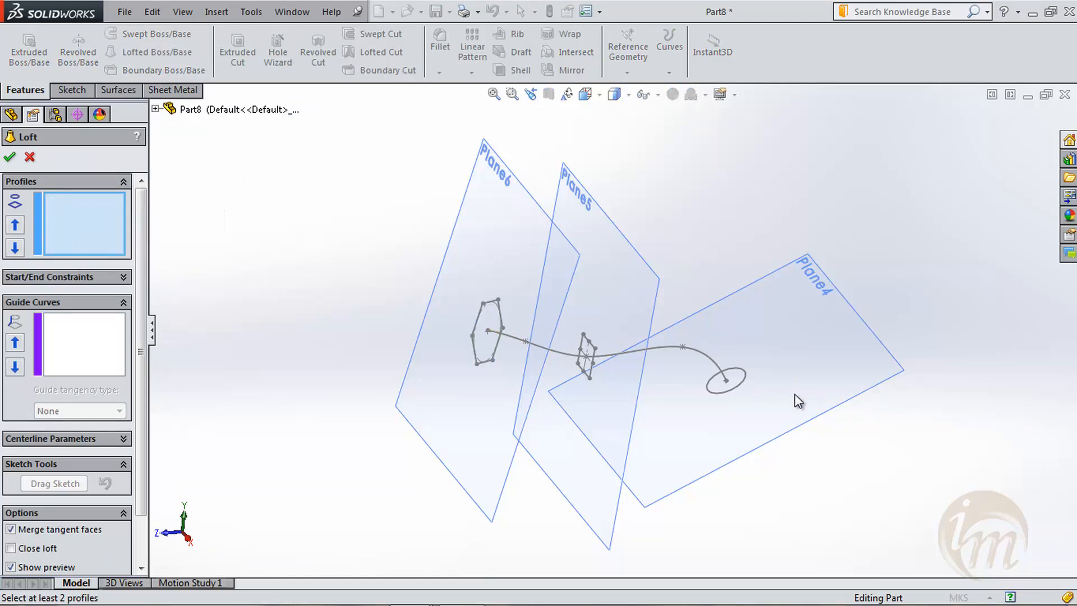
pyautogui.click(739, 388)
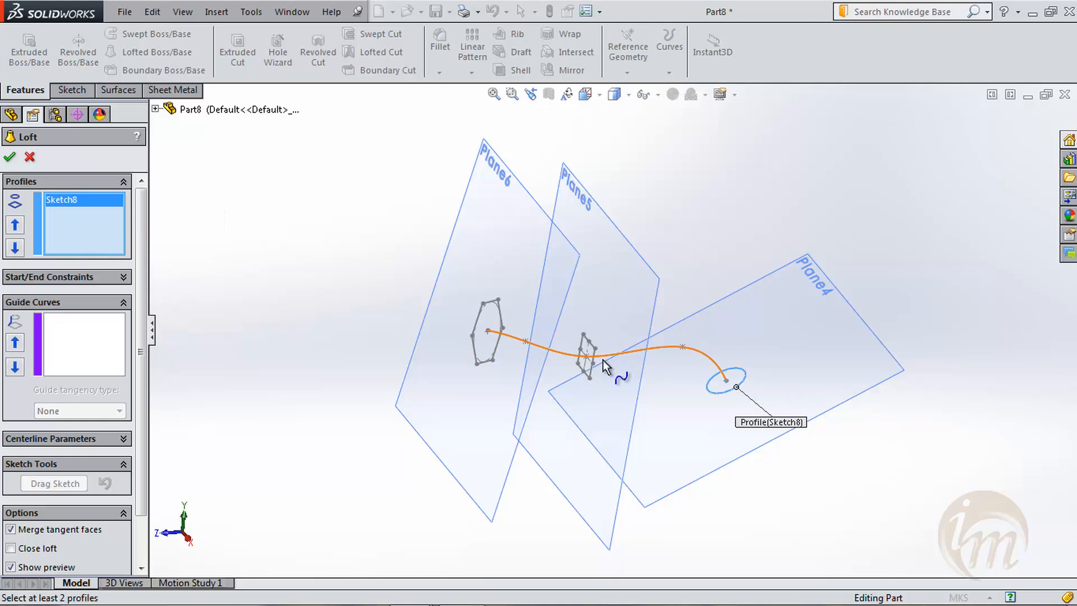
pyautogui.click(589, 371)
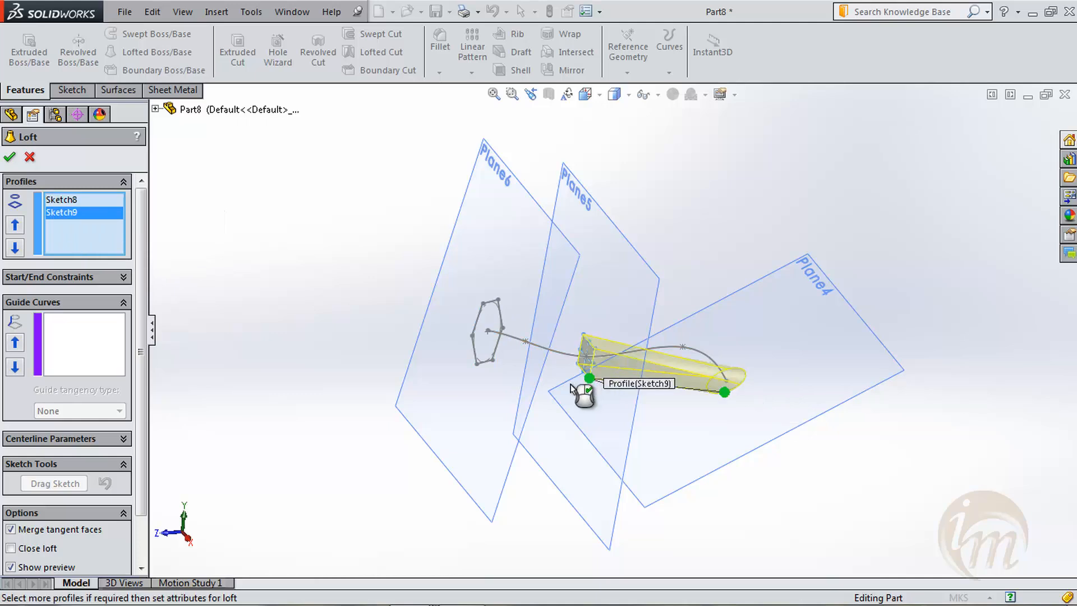
pyautogui.click(496, 356)
pyautogui.moveTo(823, 435)
pyautogui.mouseDown(button='middle')
pyautogui.moveTo(791, 387)
pyautogui.moveTo(789, 322)
pyautogui.moveTo(813, 414)
pyautogui.mouseUp(button='middle')
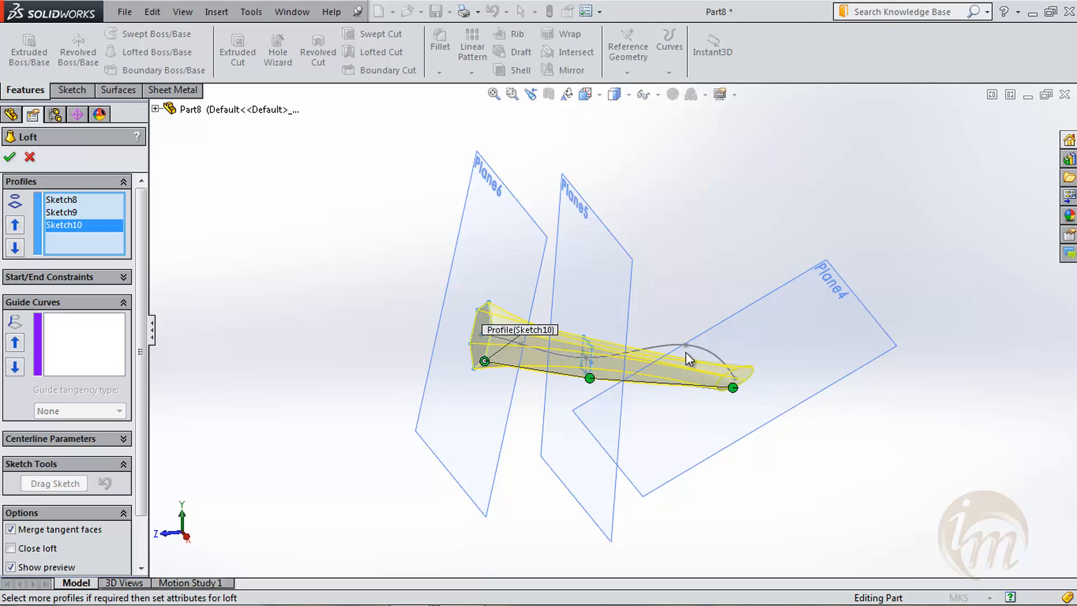
# - Use the spline sketch as the loft's centerline and accept the loft
pyautogui.click(125, 440)
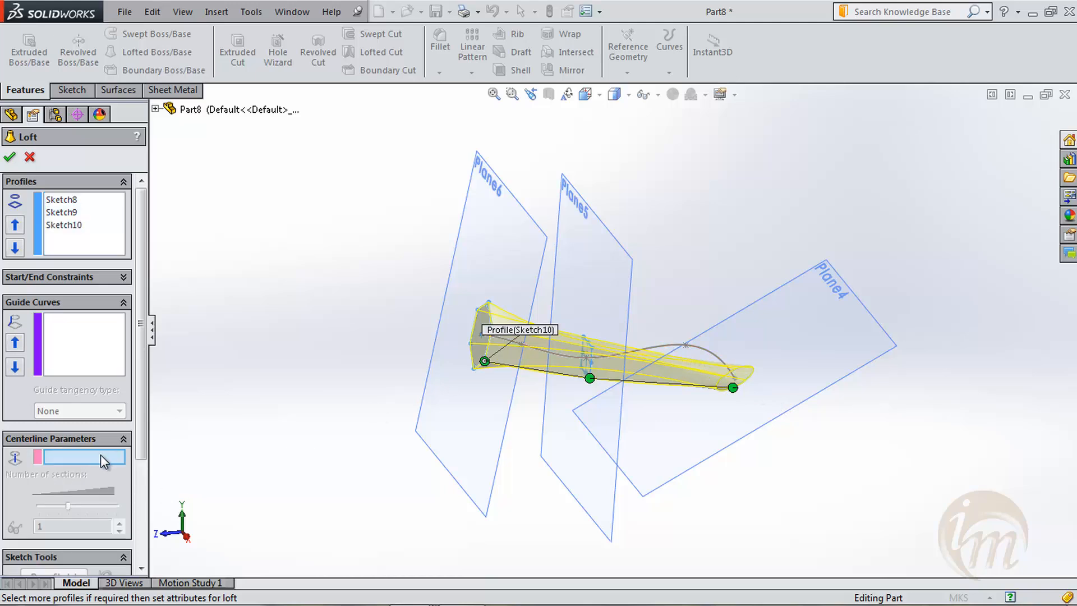
pyautogui.click(669, 345)
pyautogui.moveTo(799, 452)
pyautogui.mouseDown(button='middle')
pyautogui.moveTo(771, 438)
pyautogui.moveTo(844, 442)
pyautogui.mouseUp(button='middle')
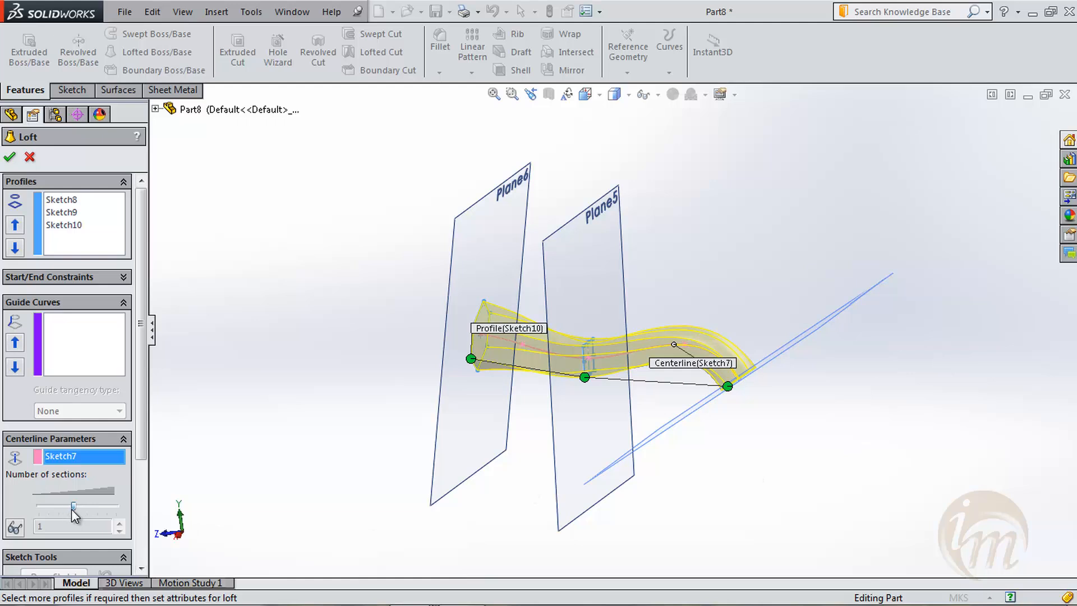
pyautogui.scroll(-3, 85, 514)
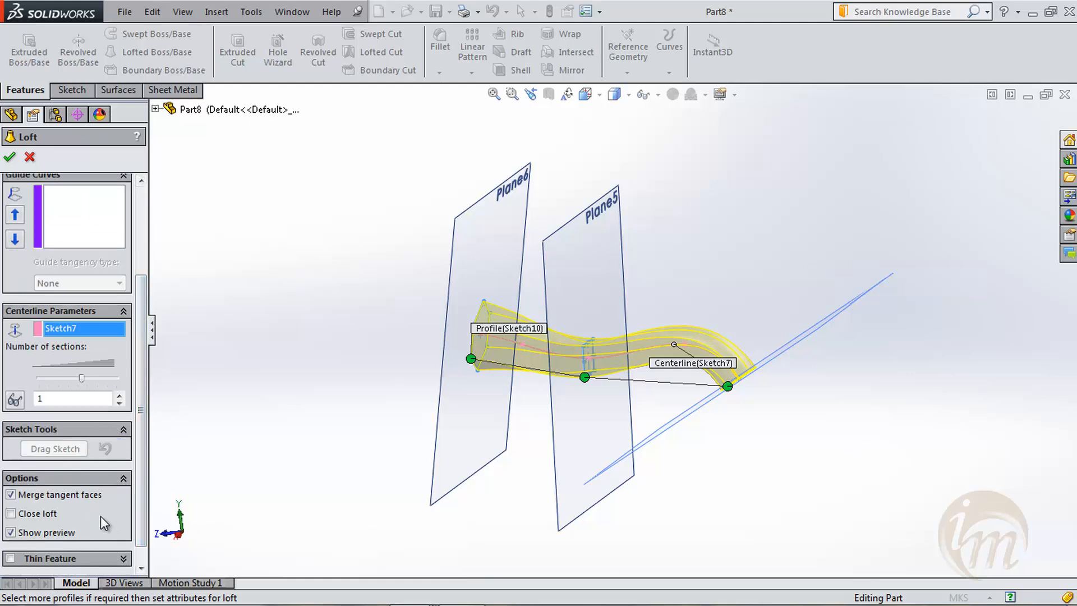
pyautogui.moveTo(664, 454); pyautogui.dragTo(396, 470, button='middle')
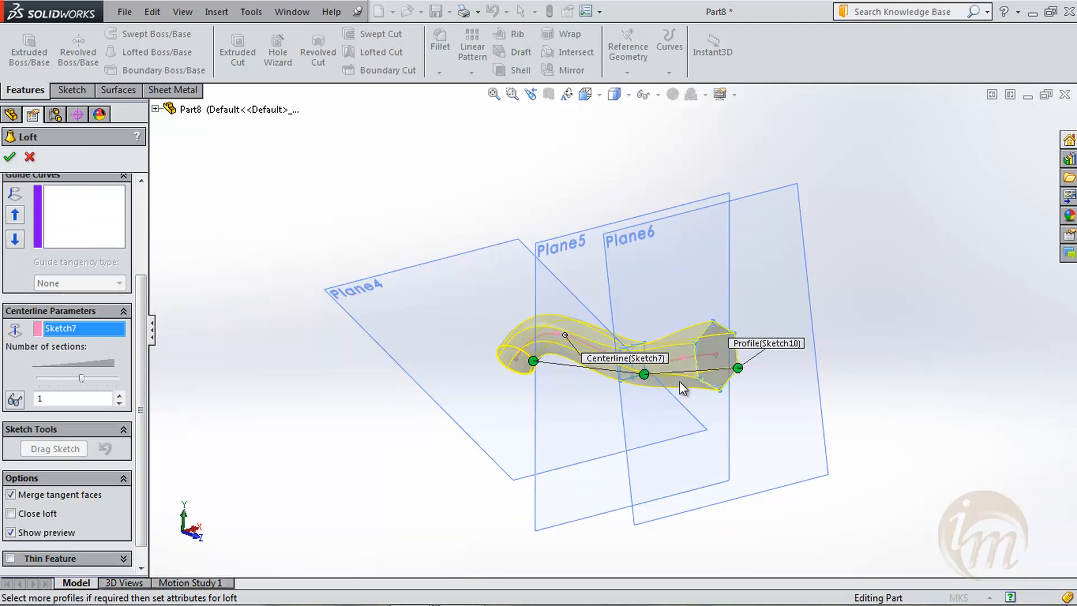
pyautogui.click(10, 158)
# - Reopen the loft for editing and shift the connector point along the circle profile to remove the twist
pyautogui.moveTo(543, 393); pyautogui.dragTo(539, 438, button='middle')
pyautogui.click(24, 320)
pyautogui.moveTo(23, 322)
pyautogui.rightClick(24, 325)
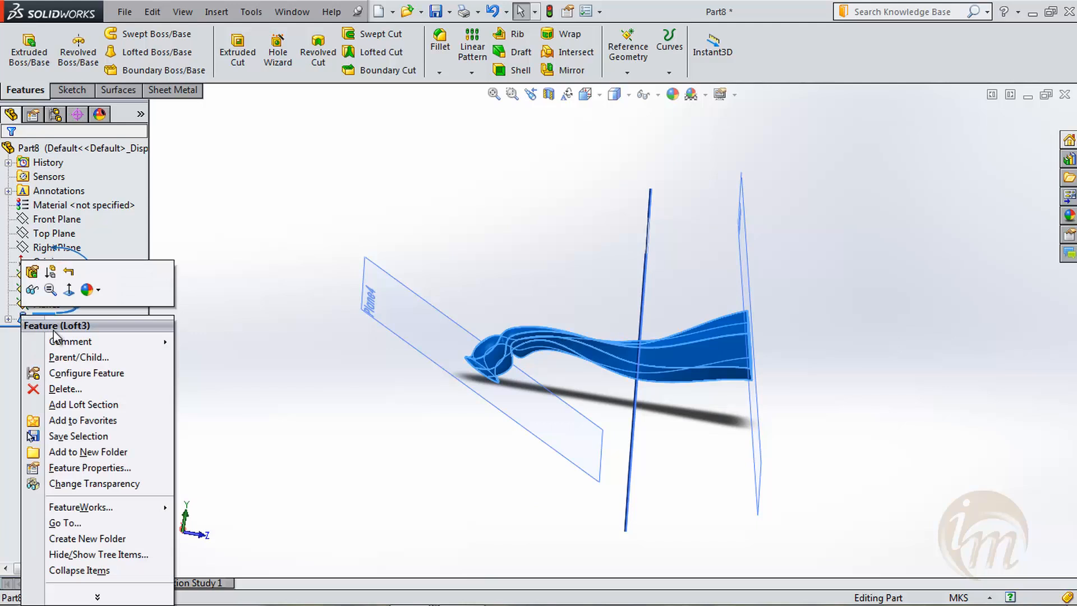
pyautogui.click(32, 273)
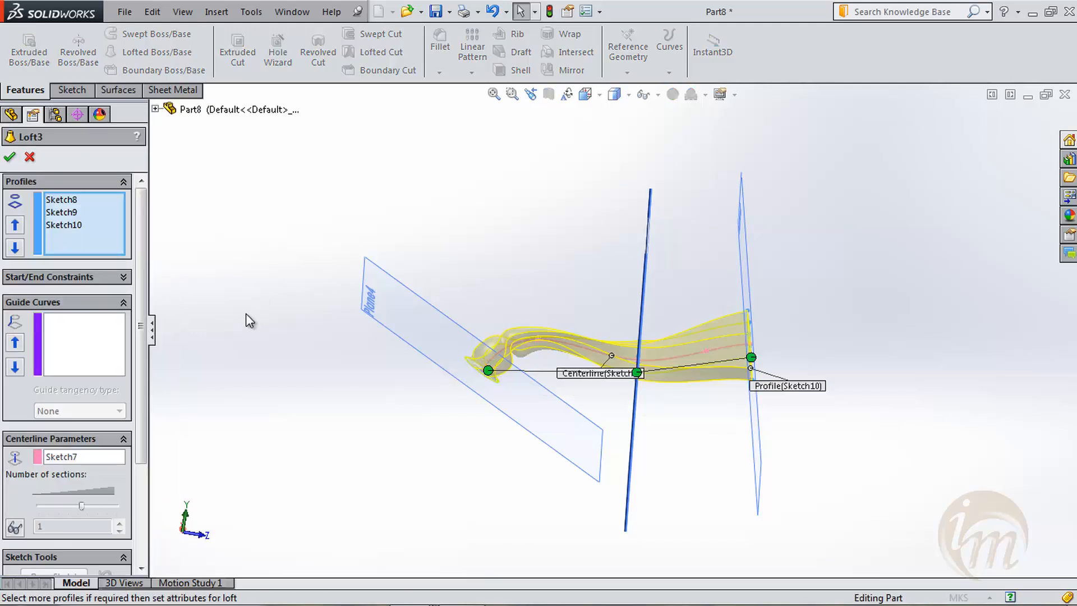
pyautogui.scroll(-4, 545, 350)
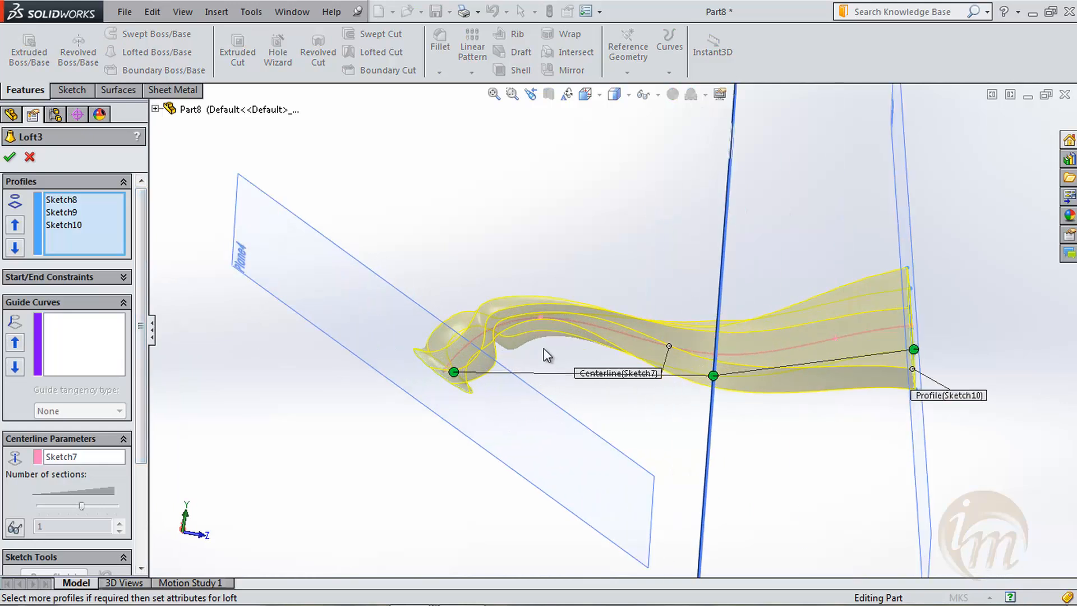
pyautogui.moveTo(537, 346); pyautogui.dragTo(686, 444, button='middle')
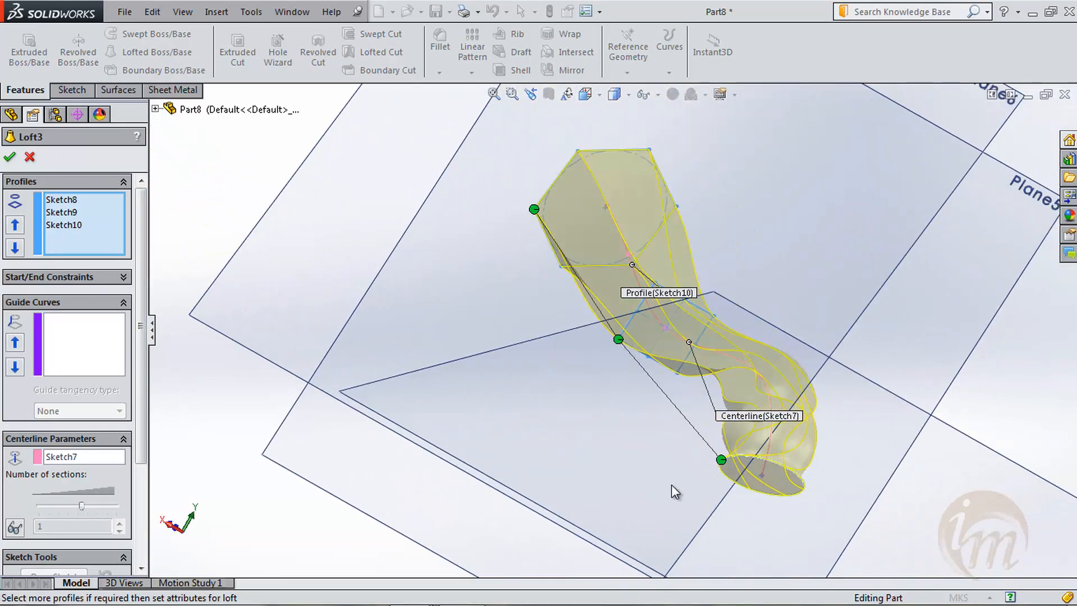
pyautogui.moveTo(722, 460)
pyautogui.mouseDown()
pyautogui.moveTo(747, 465)
pyautogui.moveTo(751, 451)
pyautogui.moveTo(721, 469)
pyautogui.mouseUp()
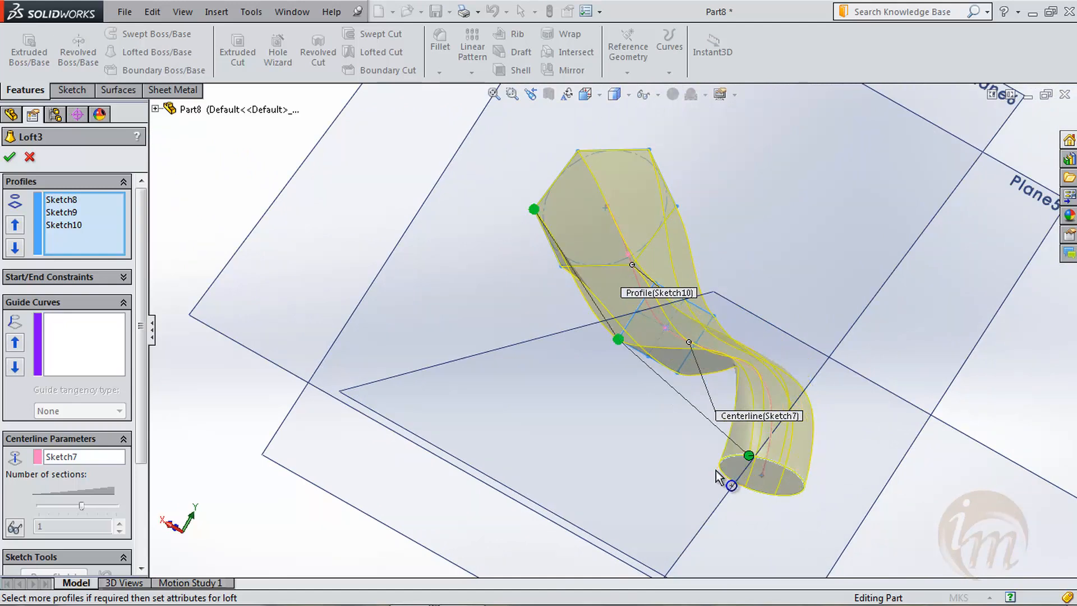
# - Adjust the connector point further along the circle profile to align it with the other connectors, and accept the loft edit
pyautogui.moveTo(722, 469); pyautogui.dragTo(796, 407, button='middle')
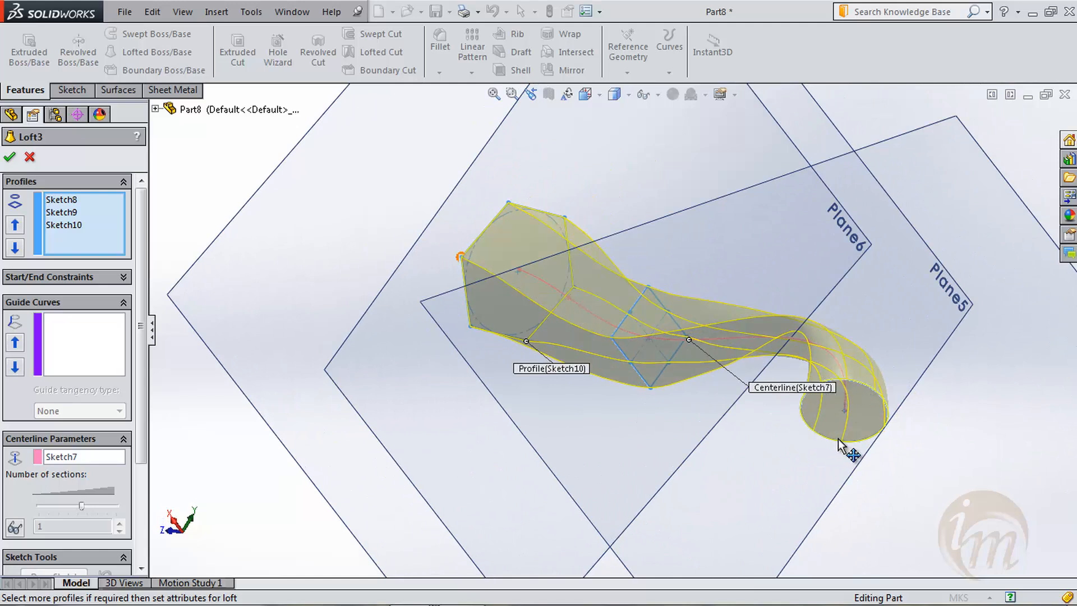
pyautogui.moveTo(840, 446); pyautogui.dragTo(850, 476)
pyautogui.moveTo(716, 423); pyautogui.dragTo(712, 464, button='middle')
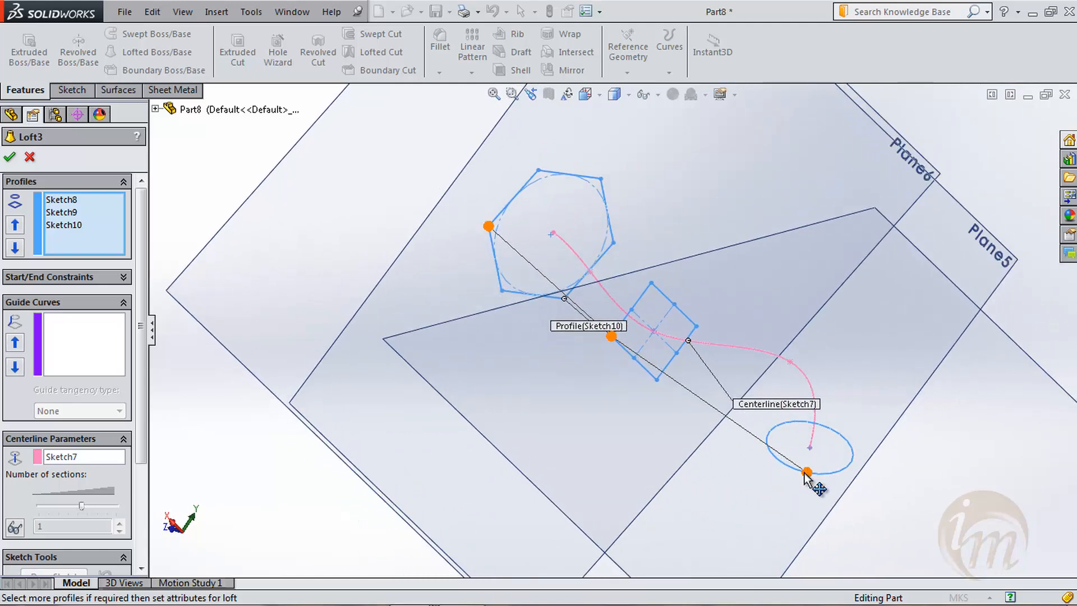
pyautogui.moveTo(655, 418); pyautogui.dragTo(586, 407, button='middle')
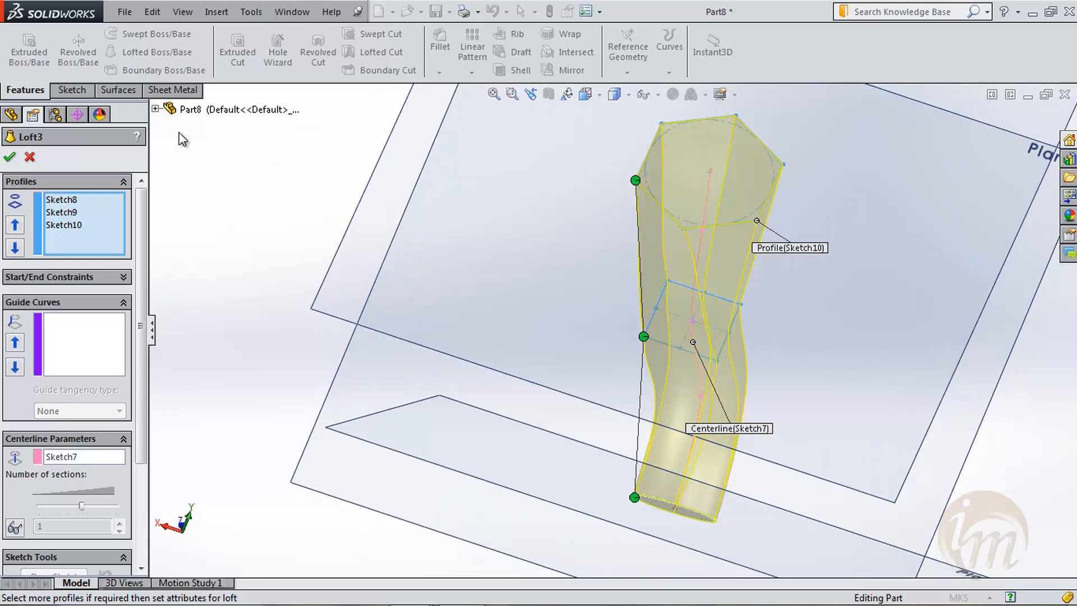
pyautogui.click(9, 156)
pyautogui.click(404, 272)
pyautogui.scroll(2, 544, 356)
pyautogui.moveTo(544, 356); pyautogui.dragTo(788, 430, button='middle')
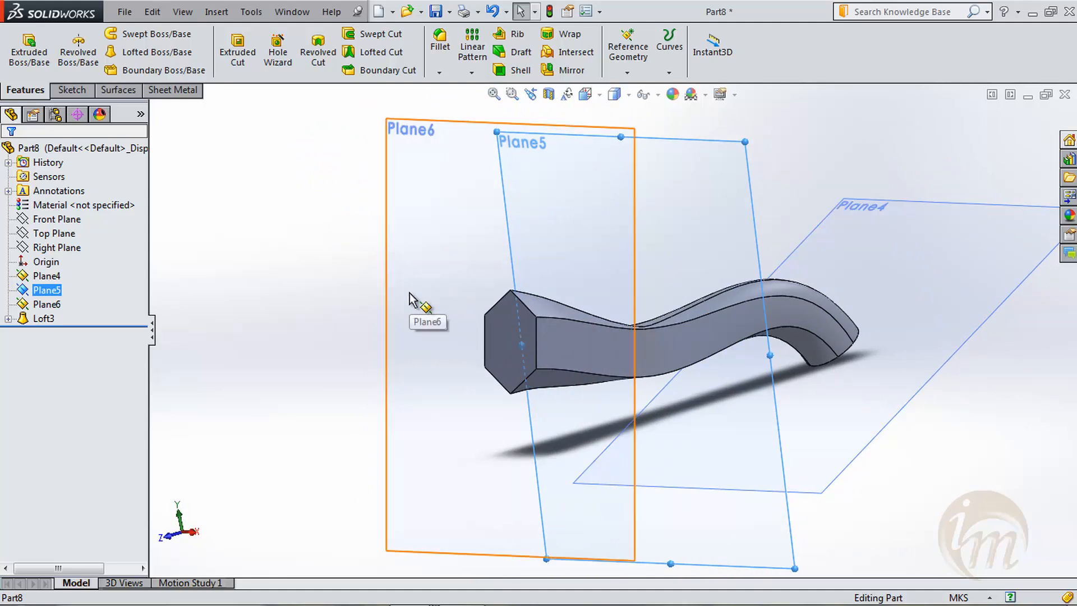
pyautogui.moveTo(348, 245); pyautogui.dragTo(359, 293, button='middle')
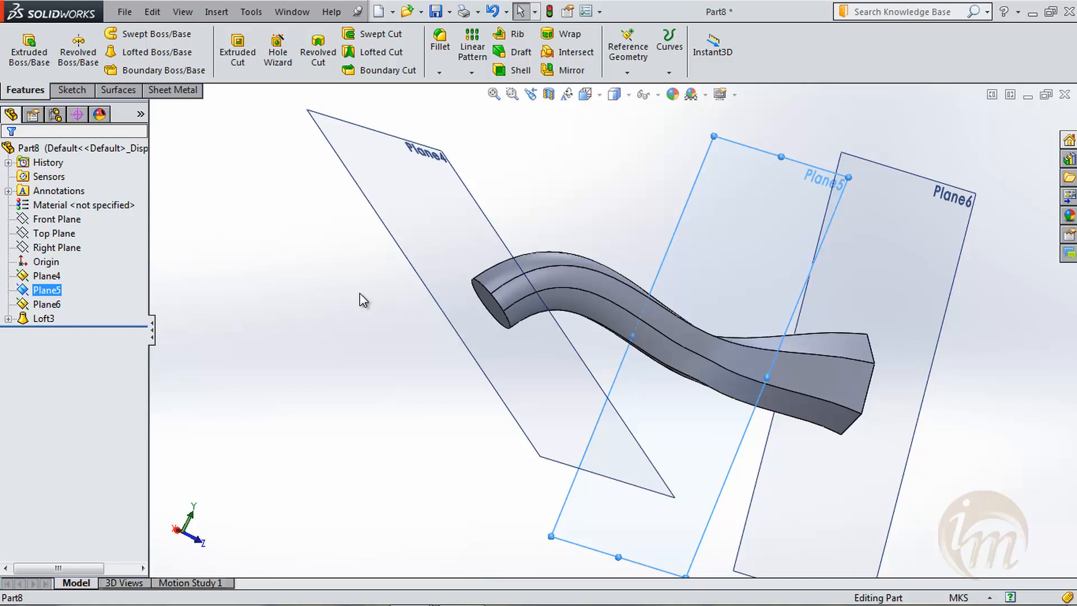
# - Delete the loft, Plane4, Plane5 and Plane6 together with the three profile sketches
pyautogui.click(53, 318)
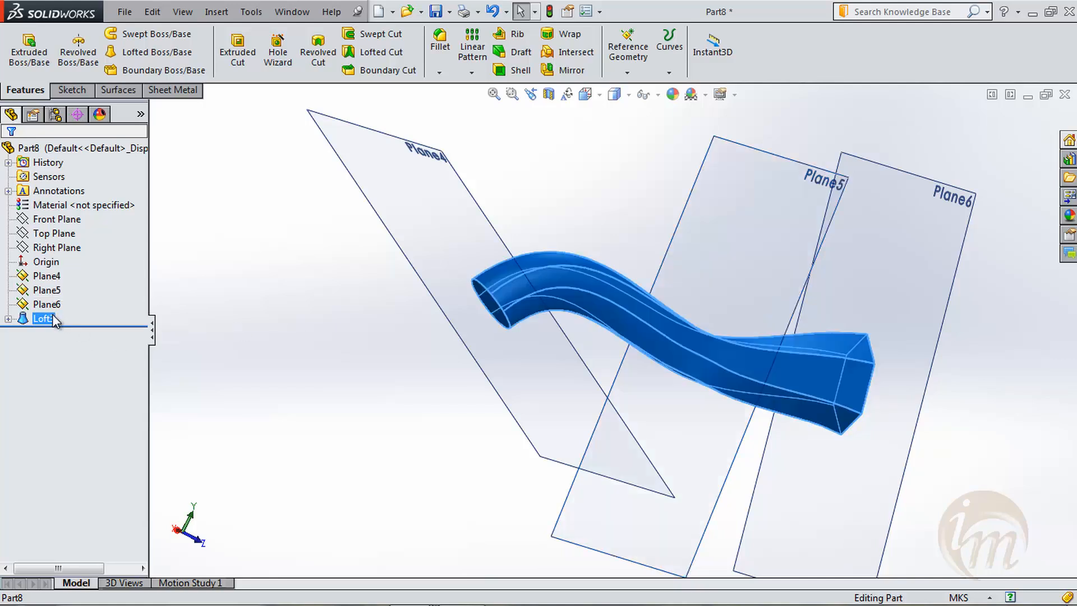
pyautogui.keyDown('shift'); pyautogui.click(47, 275); pyautogui.keyUp('shift')
pyautogui.rightClick(45, 290)
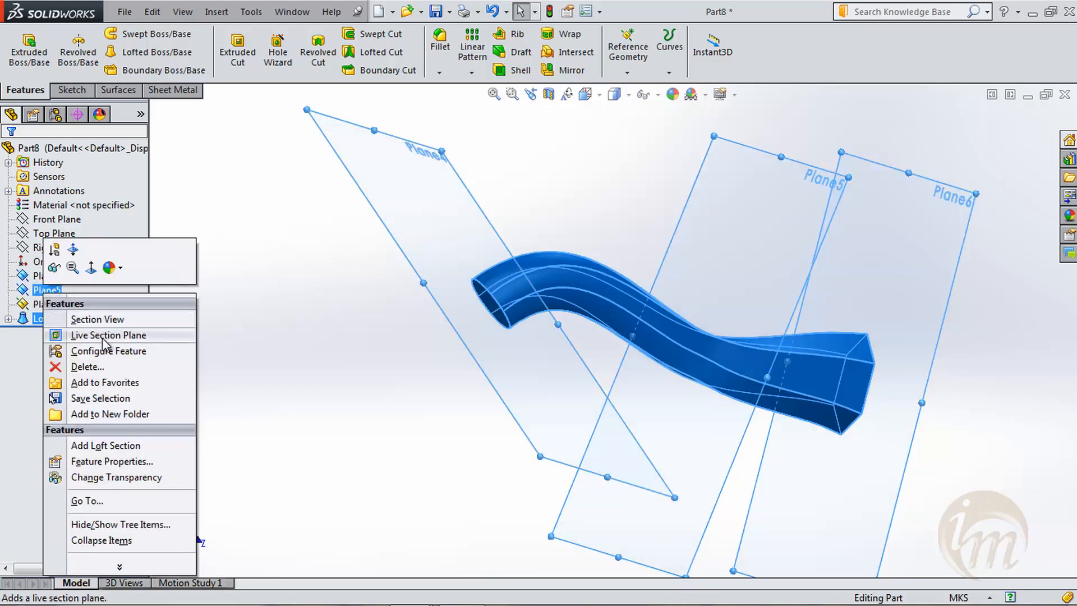
pyautogui.click(90, 366)
pyautogui.click(651, 218)
pyautogui.click(651, 218)
pyautogui.click(651, 218)
pyautogui.click(651, 218)
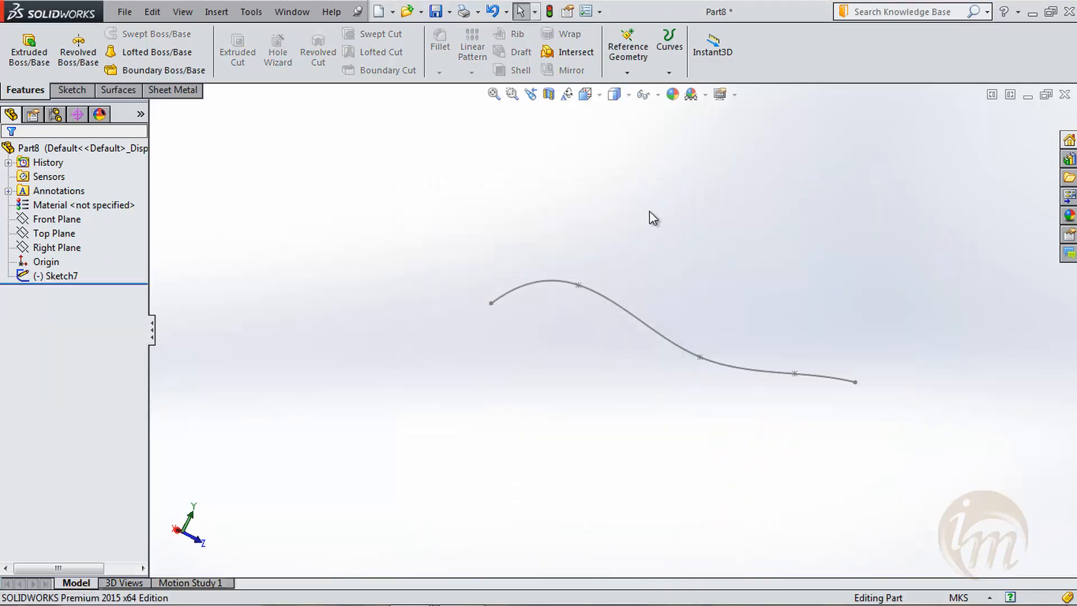
# - Delete the remaining spline sketch to empty the part
pyautogui.rightClick(55, 275)
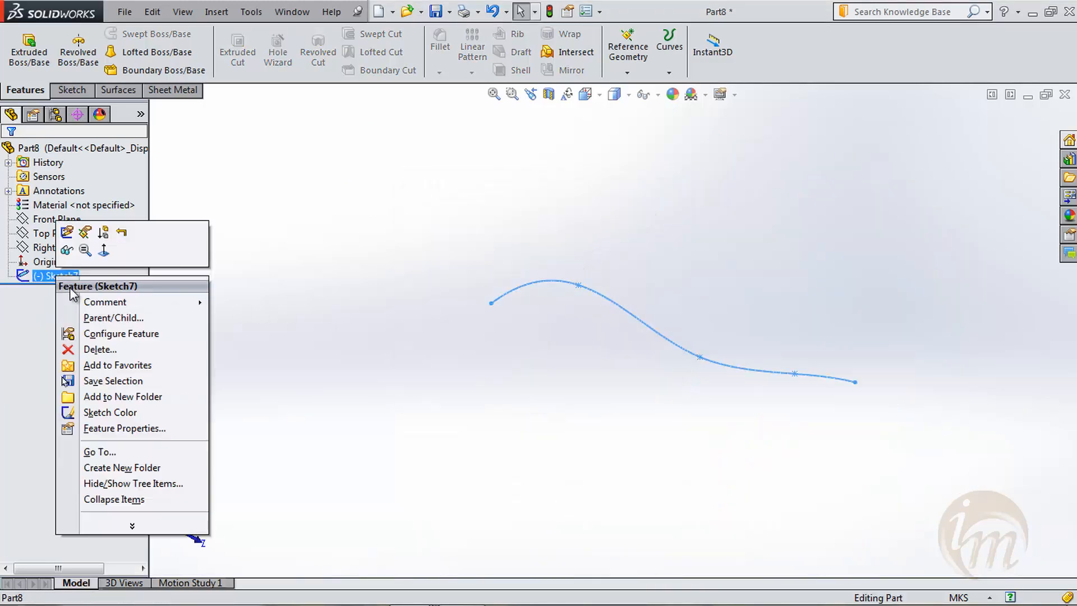
pyautogui.click(121, 350)
pyautogui.click(629, 222)
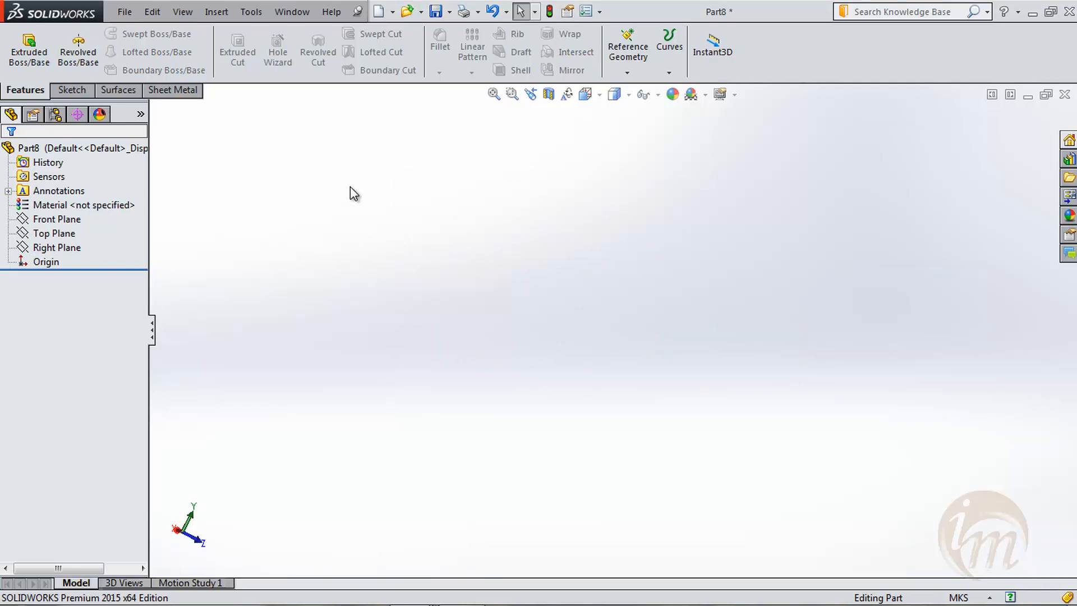
# - Sketch a center rectangle about 0.115 m wide on the Right Plane, centred on the origin, as the profile for an Extruded Boss
pyautogui.click(29, 52)
pyautogui.click(664, 240)
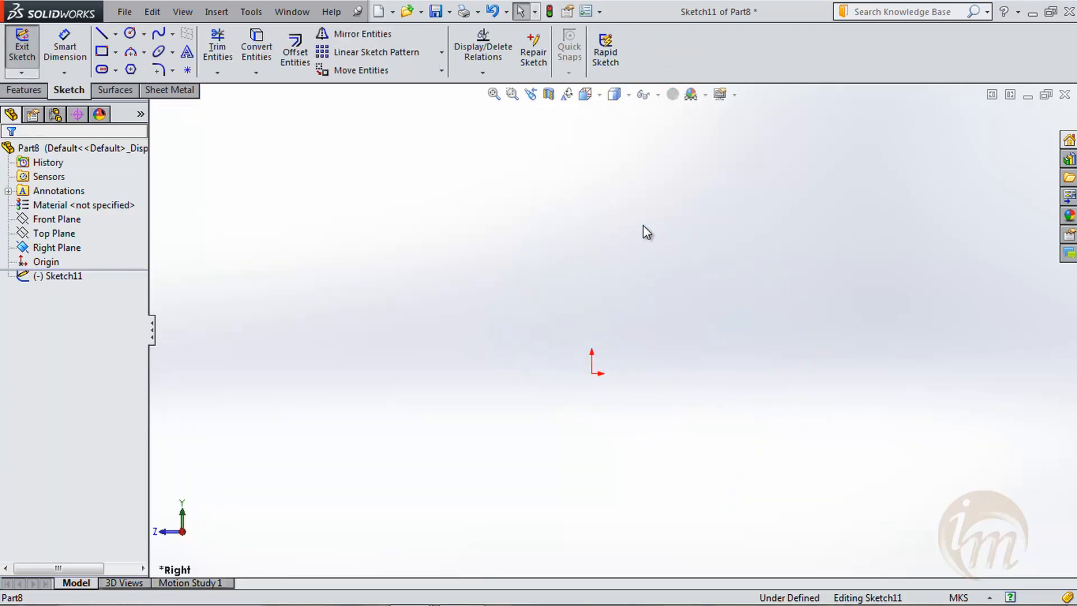
pyautogui.click(102, 51)
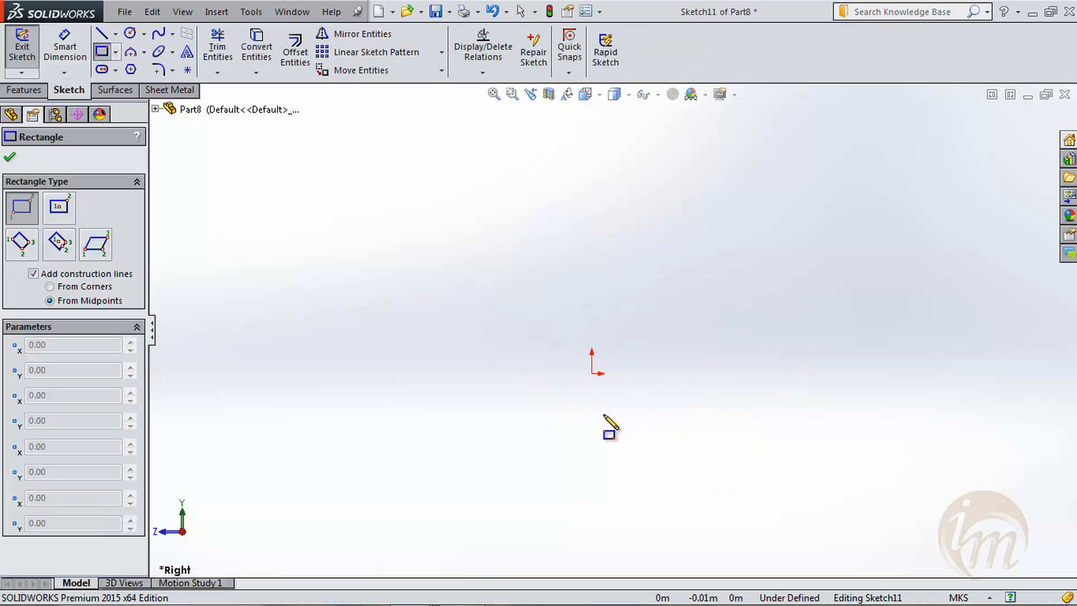
pyautogui.click(115, 53)
pyautogui.click(158, 85)
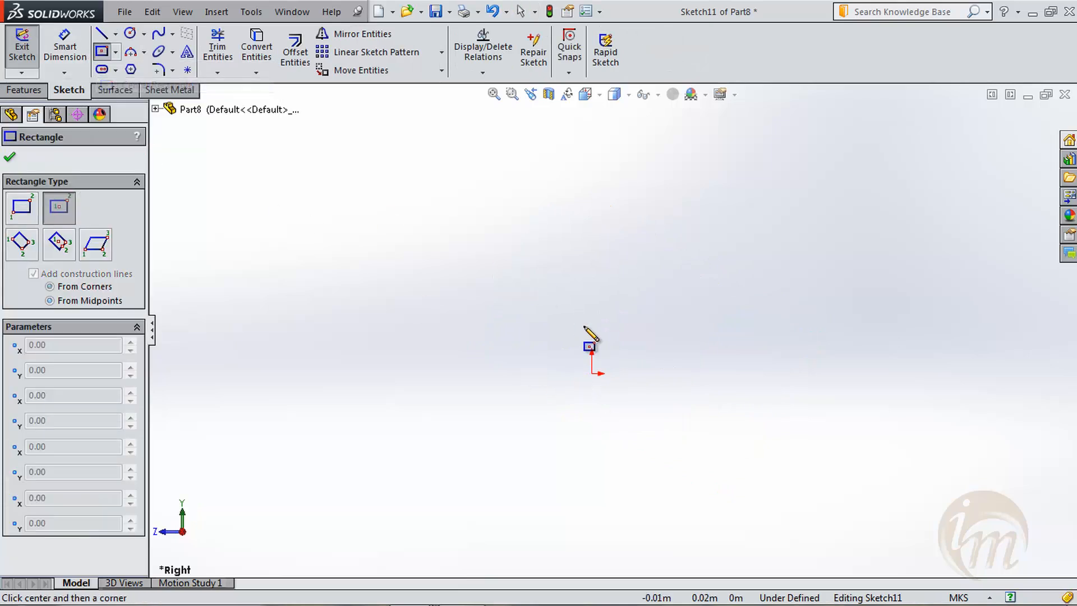
pyautogui.click(591, 373)
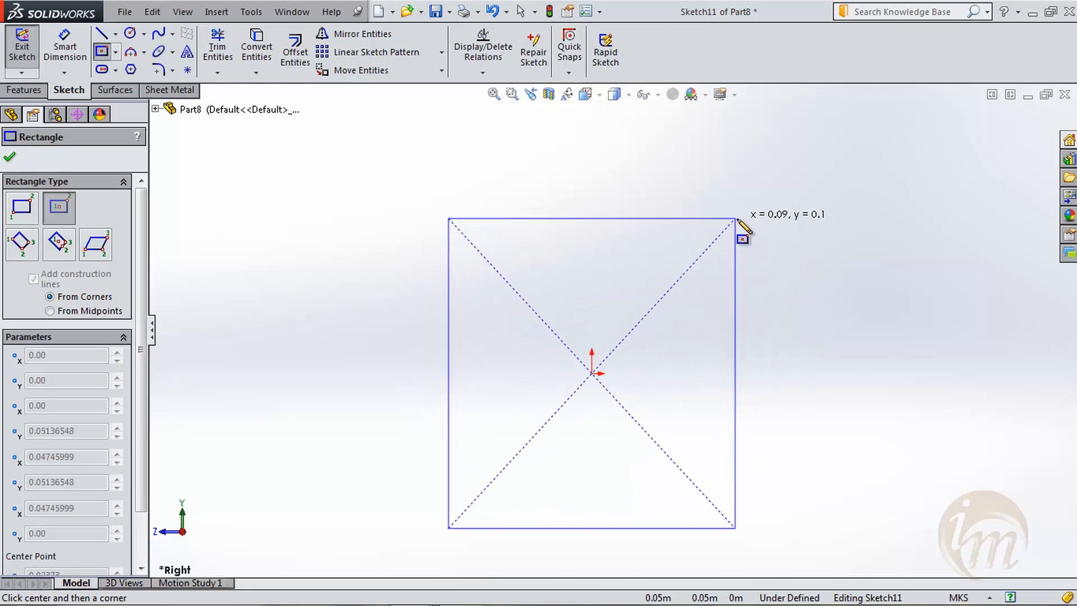
pyautogui.click(766, 227)
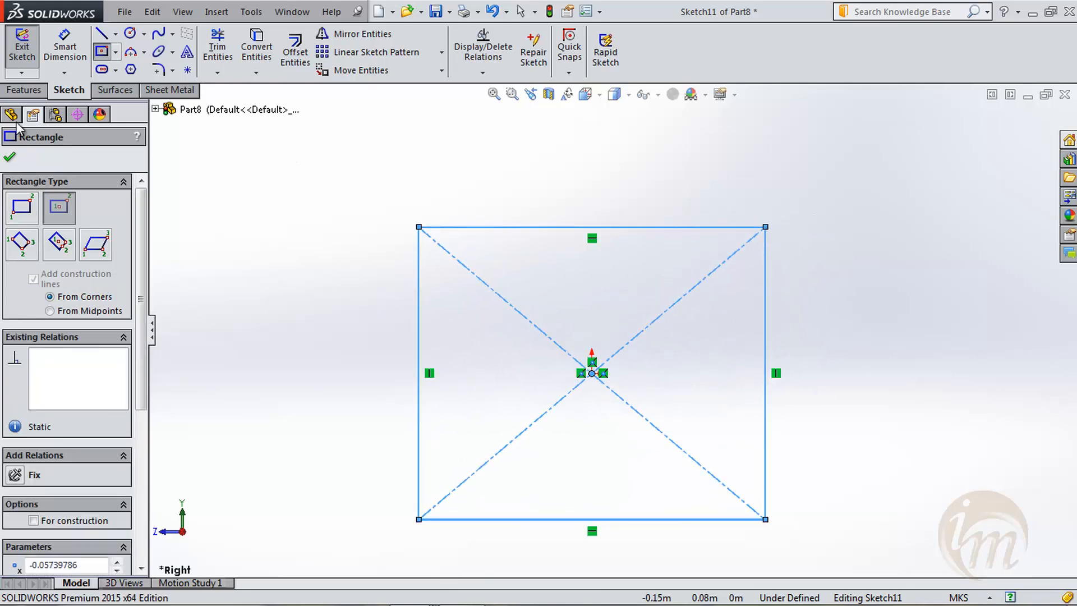
pyautogui.click(10, 157)
pyautogui.click(22, 46)
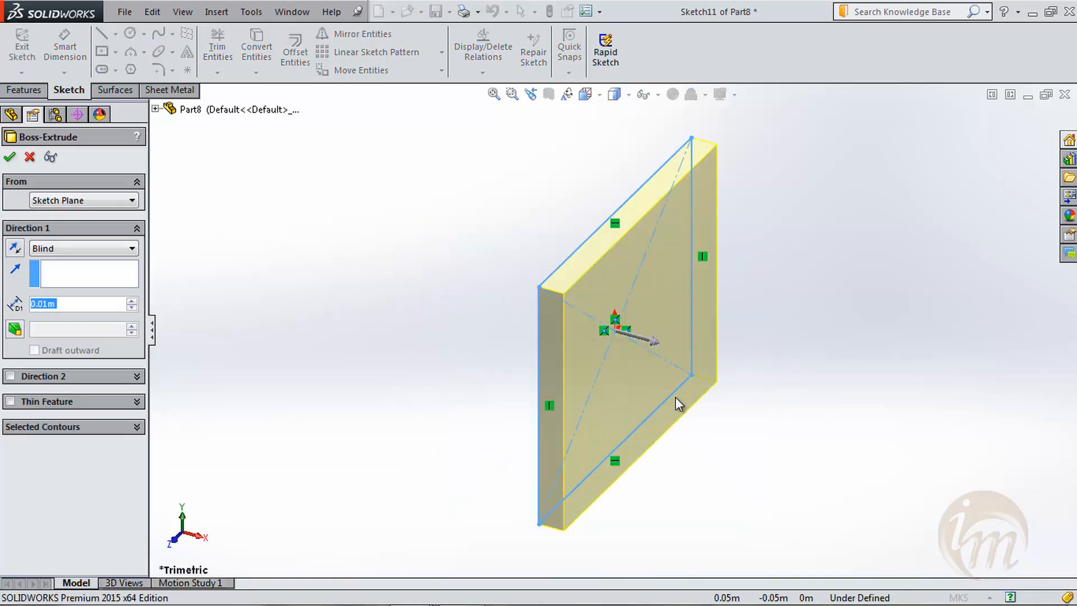
# - Extrude the rectangle with a blind depth of 0.15 m to form a solid block
pyautogui.moveTo(679, 404); pyautogui.dragTo(709, 404, button='middle')
pyautogui.moveTo(663, 342)
pyautogui.mouseDown()
pyautogui.moveTo(746, 378)
pyautogui.moveTo(1073, 452)
pyautogui.mouseUp()
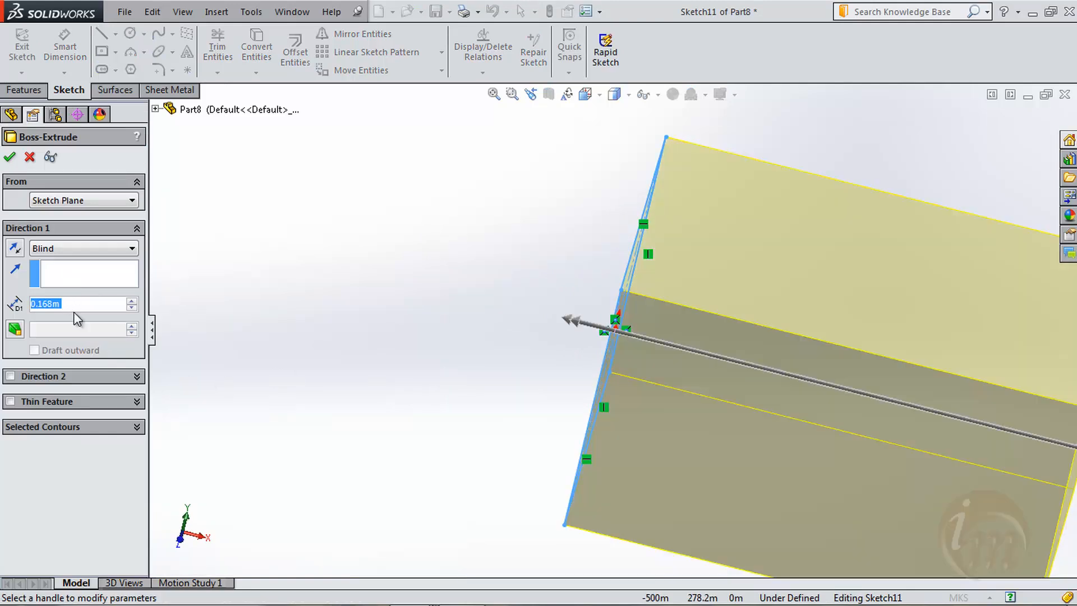
pyautogui.write('.15')
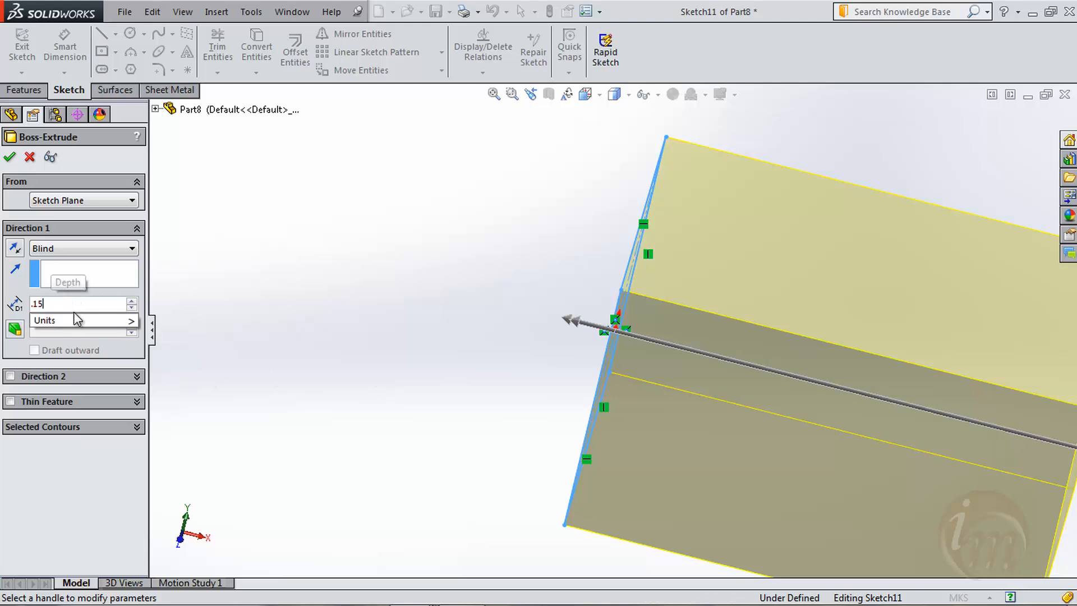
pyautogui.press('Return')
pyautogui.press('Return')
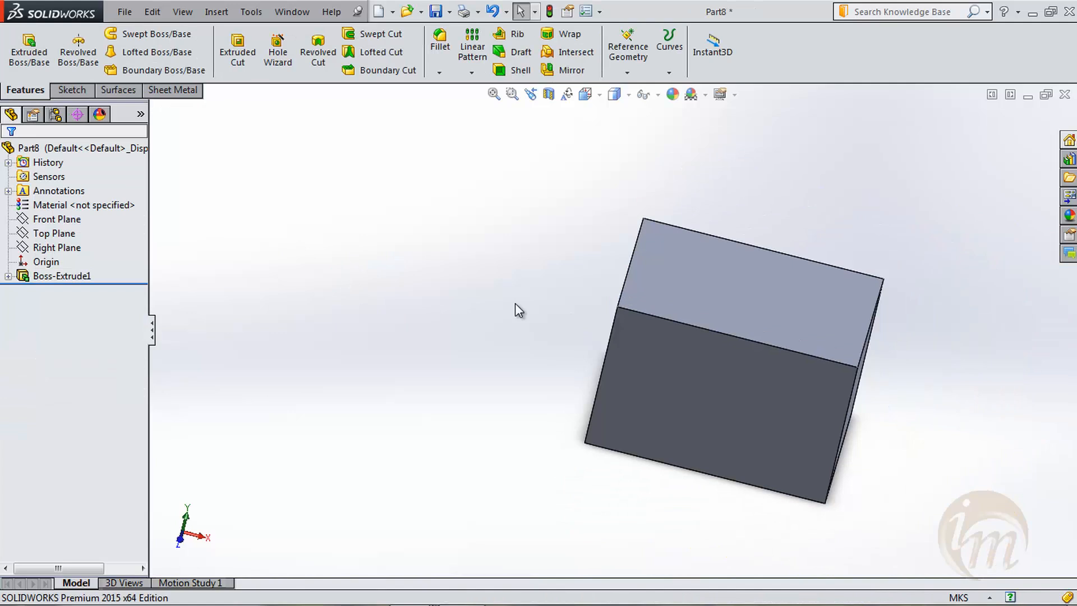
# - Define a reference plane offset from the block's end face at the origin, with the offset flipped into the block
pyautogui.moveTo(515, 303); pyautogui.dragTo(649, 366, button='middle')
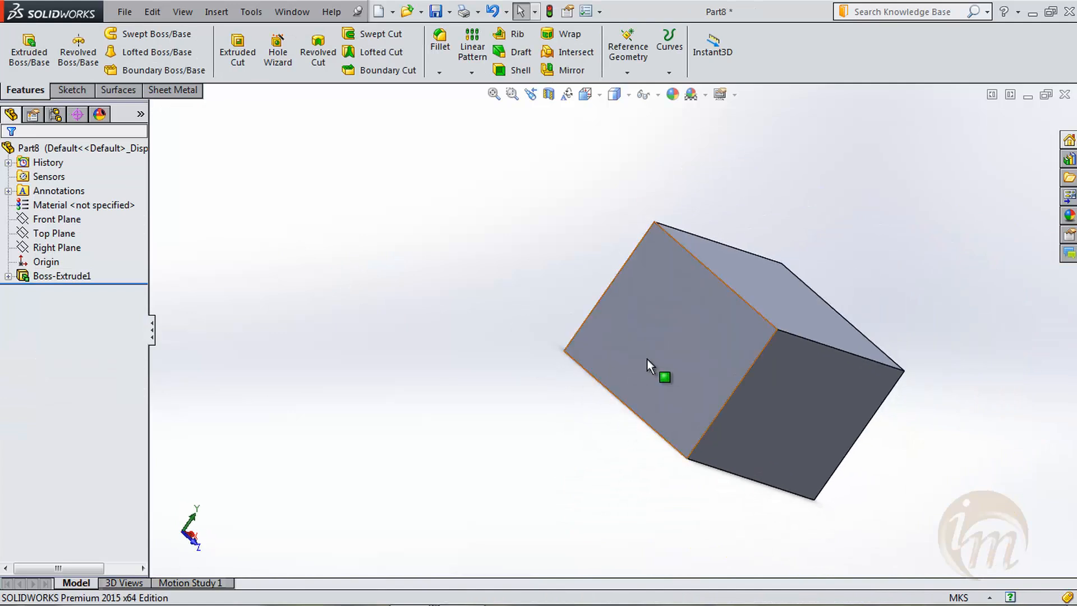
pyautogui.moveTo(920, 365); pyautogui.dragTo(612, 346, button='middle')
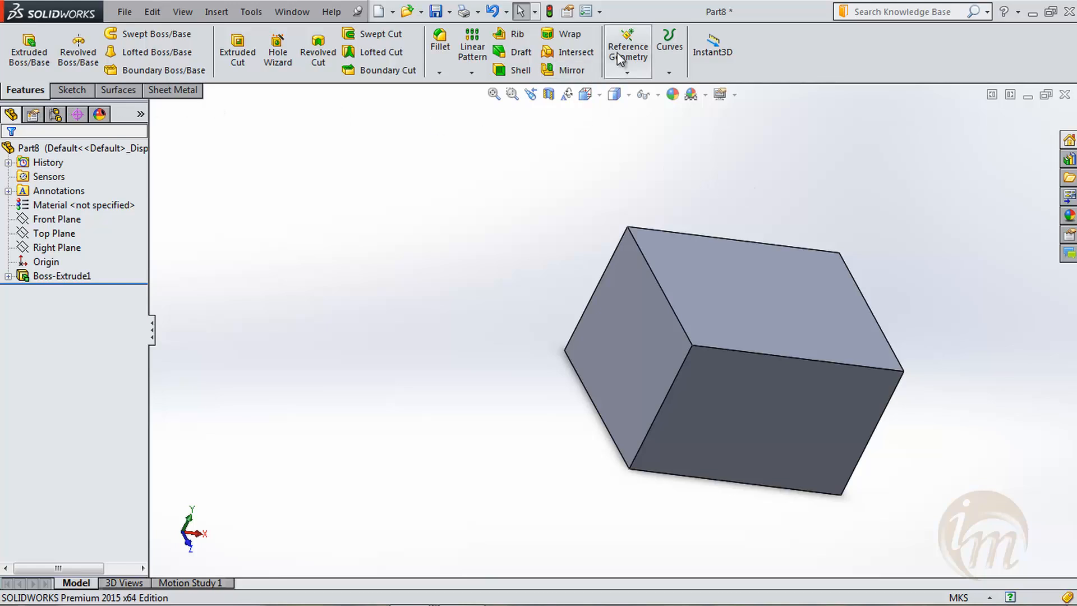
pyautogui.click(641, 35)
pyautogui.click(649, 89)
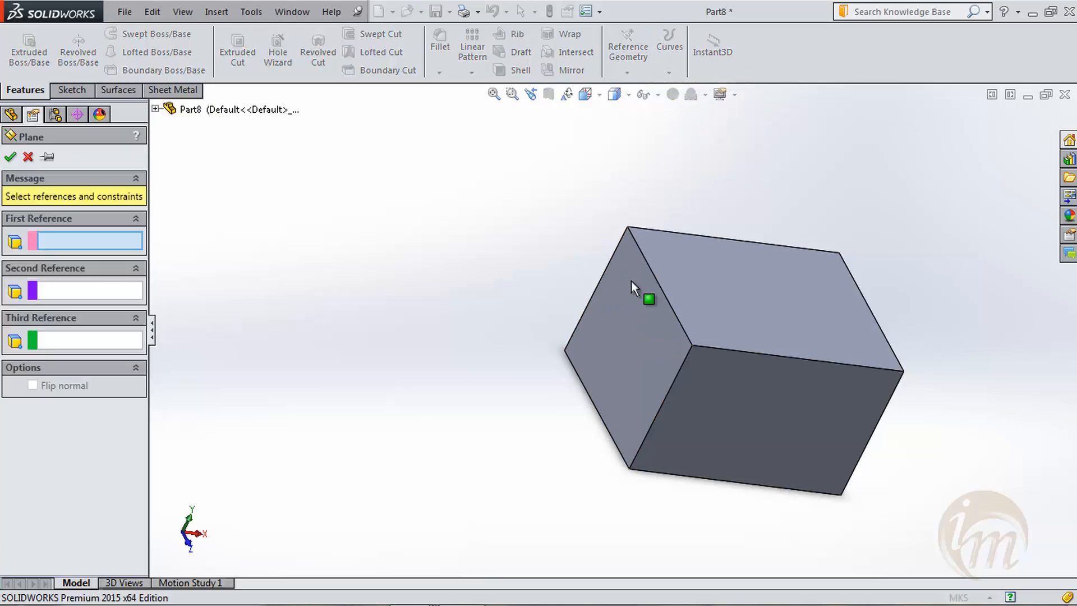
pyautogui.click(631, 309)
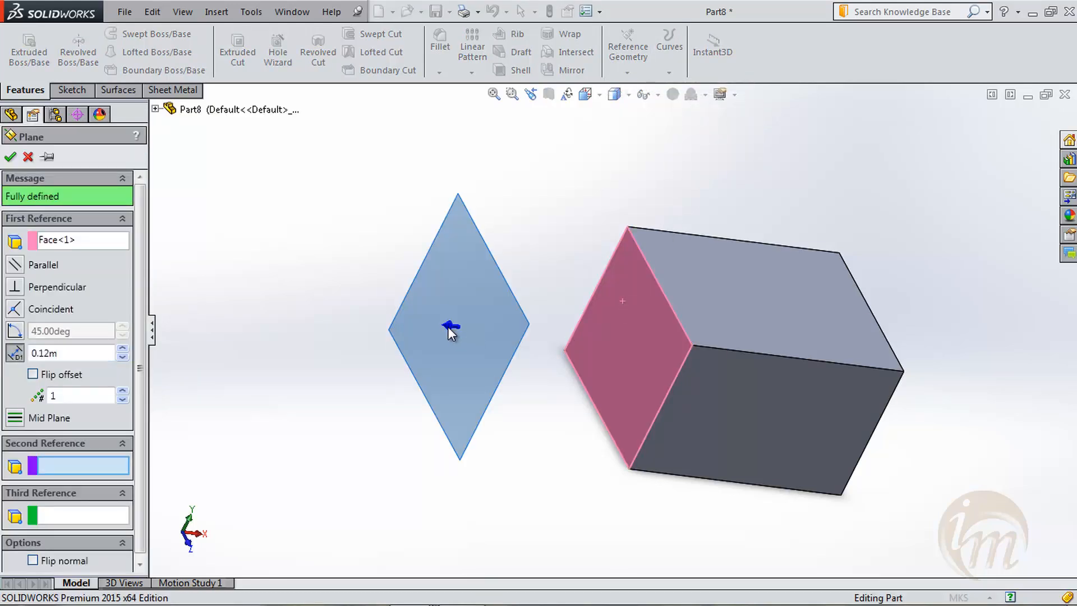
pyautogui.click(32, 375)
# - Set the reference plane's offset distance to 0.08 m and accept the plane
pyautogui.moveTo(380, 374); pyautogui.dragTo(281, 348, button='middle')
pyautogui.click(122, 357)
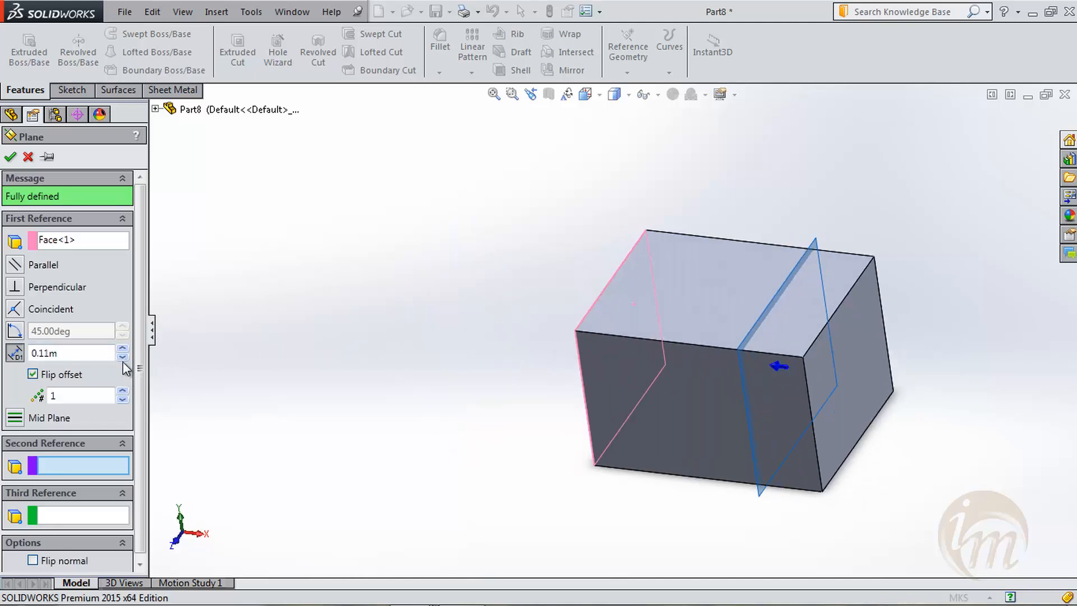
pyautogui.scroll(-5, 115, 353)
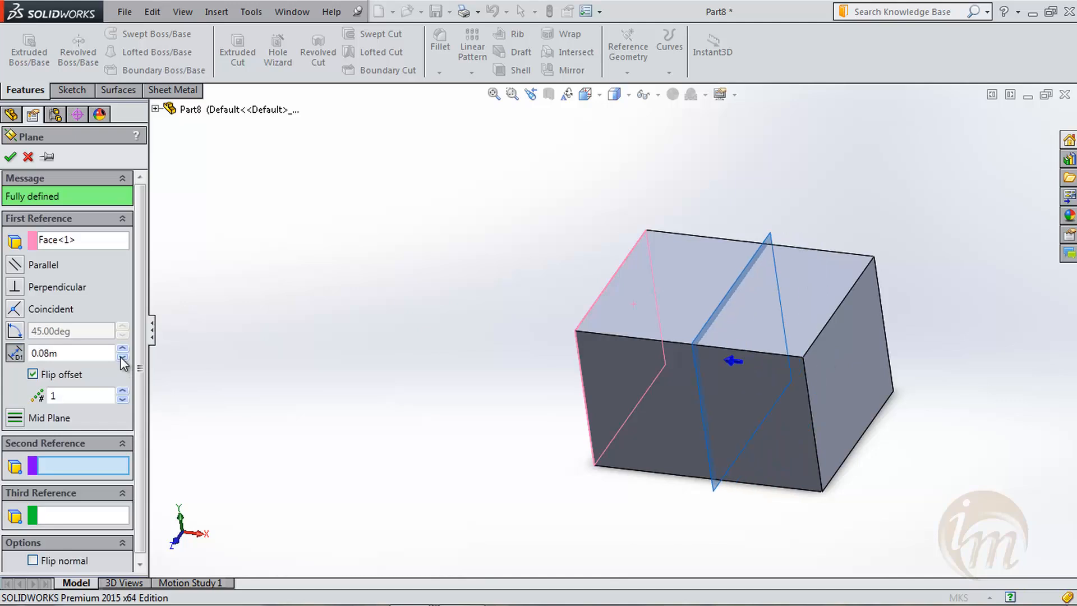
pyautogui.moveTo(224, 372); pyautogui.dragTo(430, 396, button='middle')
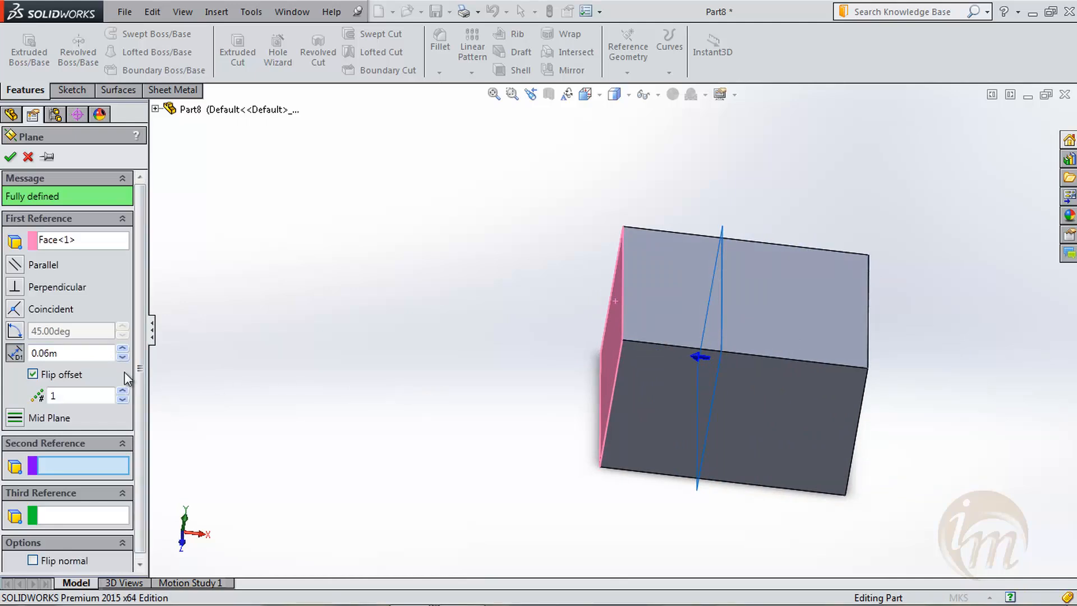
pyautogui.click(123, 349)
pyautogui.click(123, 349)
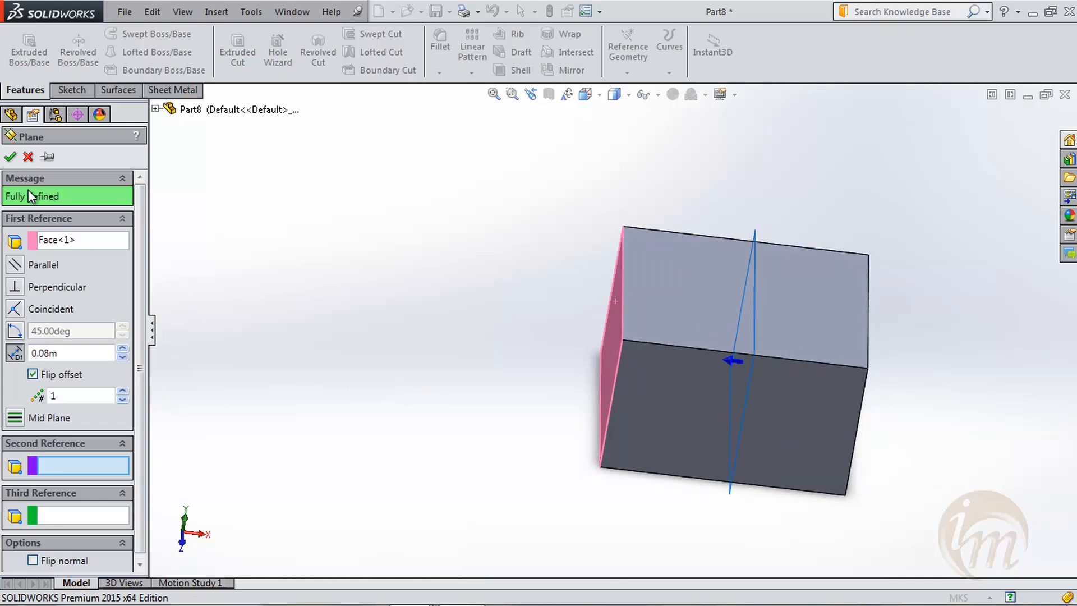
pyautogui.click(9, 159)
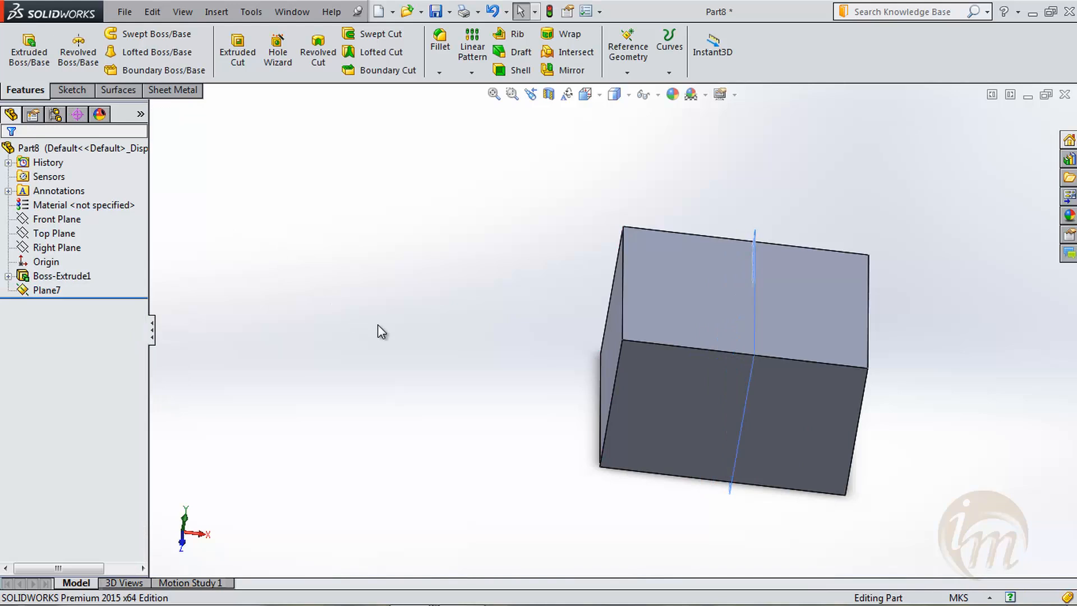
# - Sketch a center rectangle of about 0.06 by 0.05 m at the origin on the block's end face farthest from the plane's reference face
pyautogui.moveTo(790, 385); pyautogui.dragTo(799, 348, button='middle')
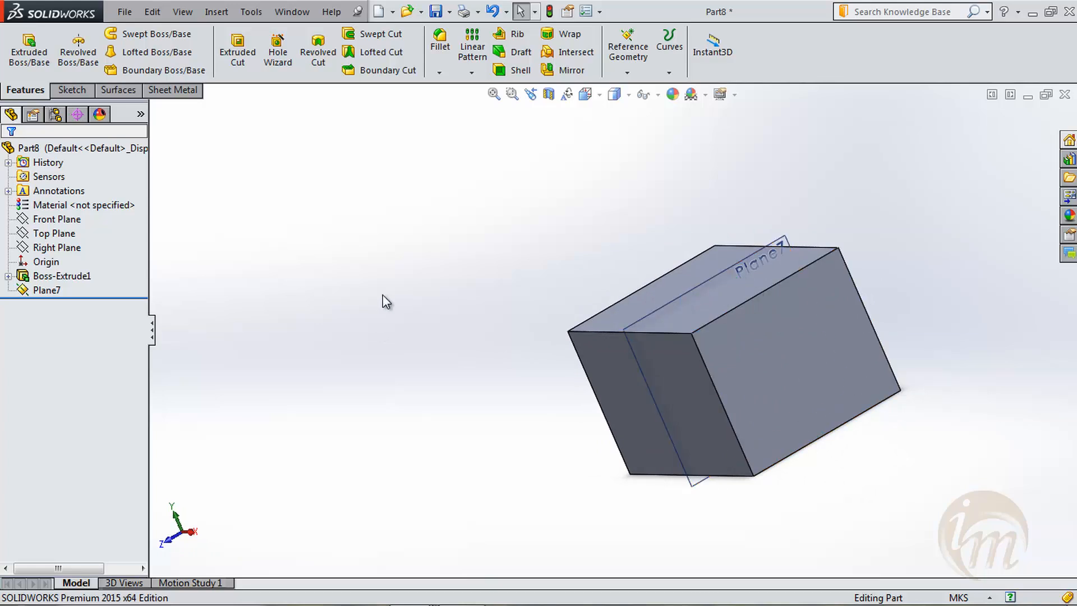
pyautogui.moveTo(384, 295); pyautogui.dragTo(424, 308, button='middle')
pyautogui.click(70, 90)
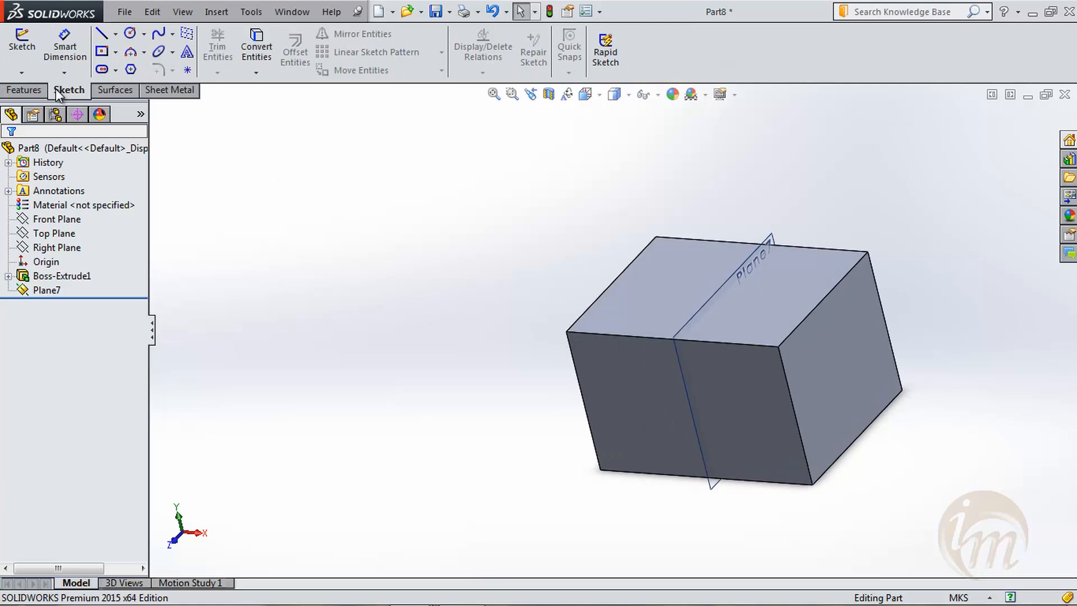
pyautogui.click(20, 48)
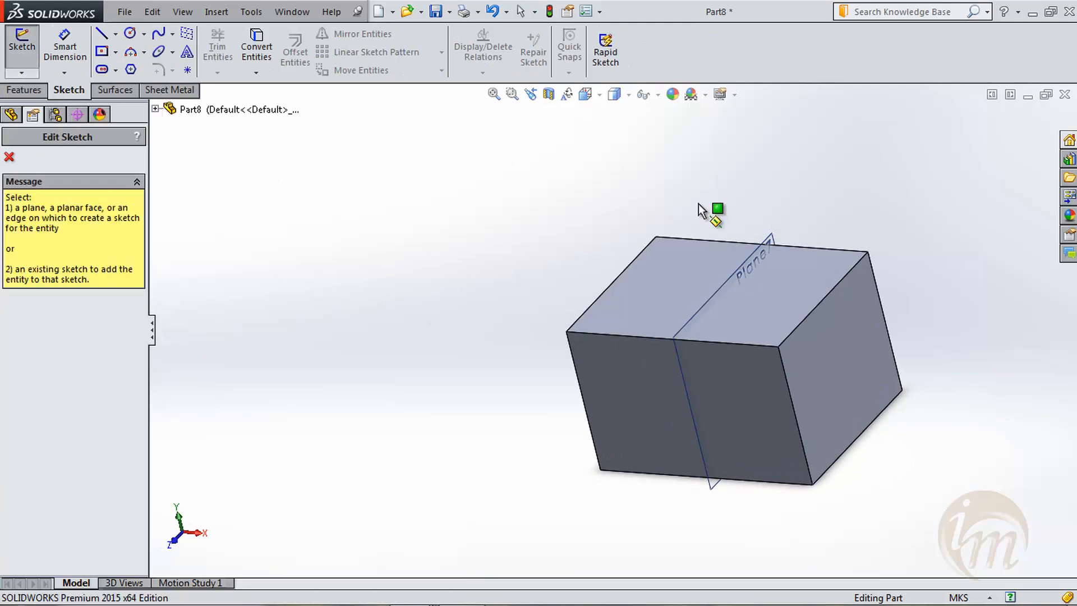
pyautogui.click(844, 343)
pyautogui.press('space')
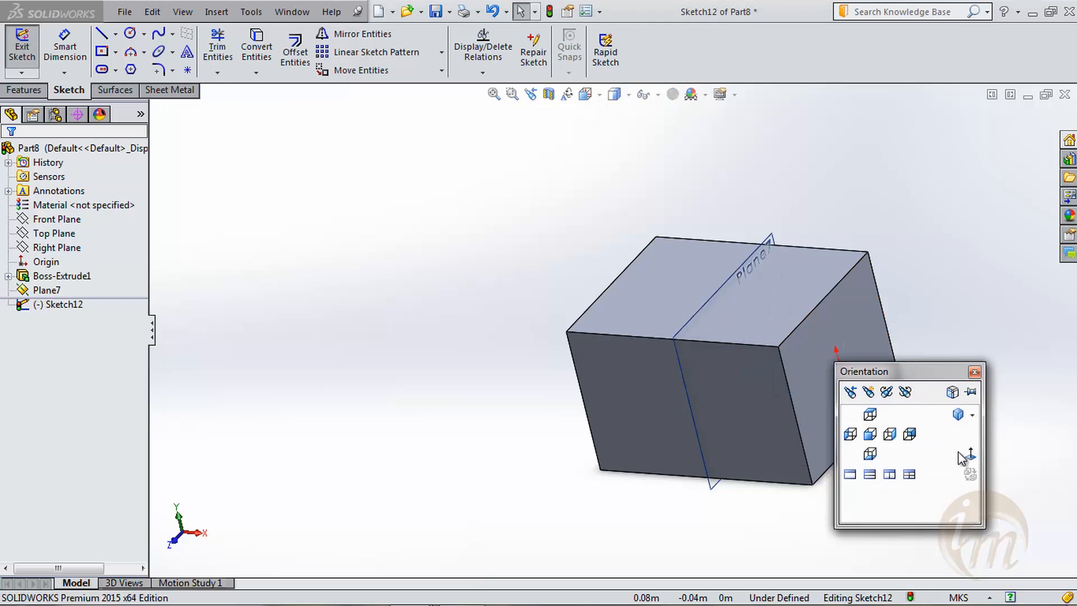
pyautogui.click(965, 455)
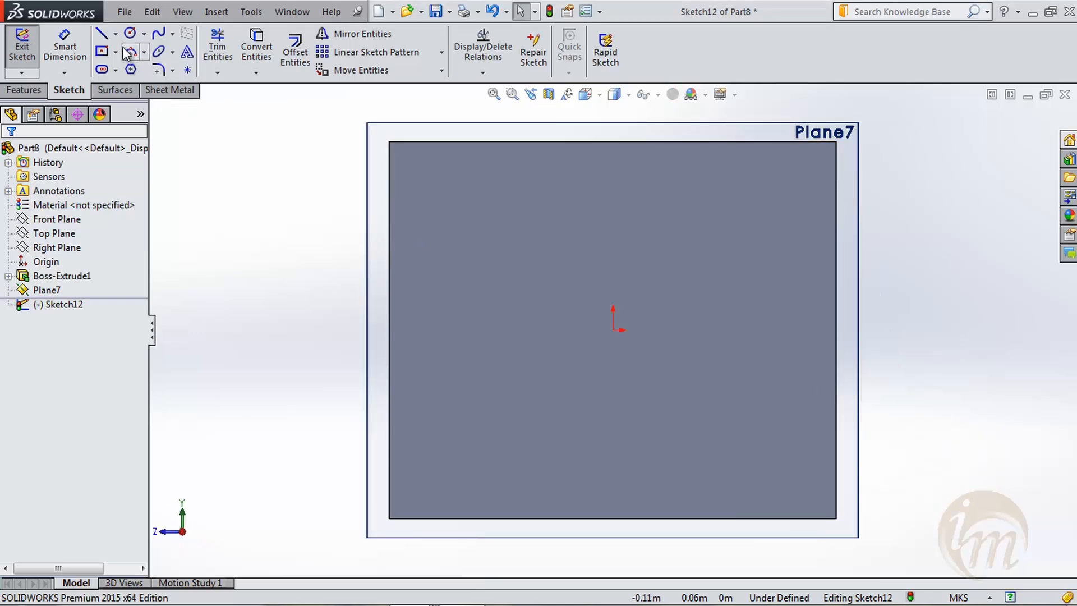
pyautogui.click(101, 51)
pyautogui.click(613, 330)
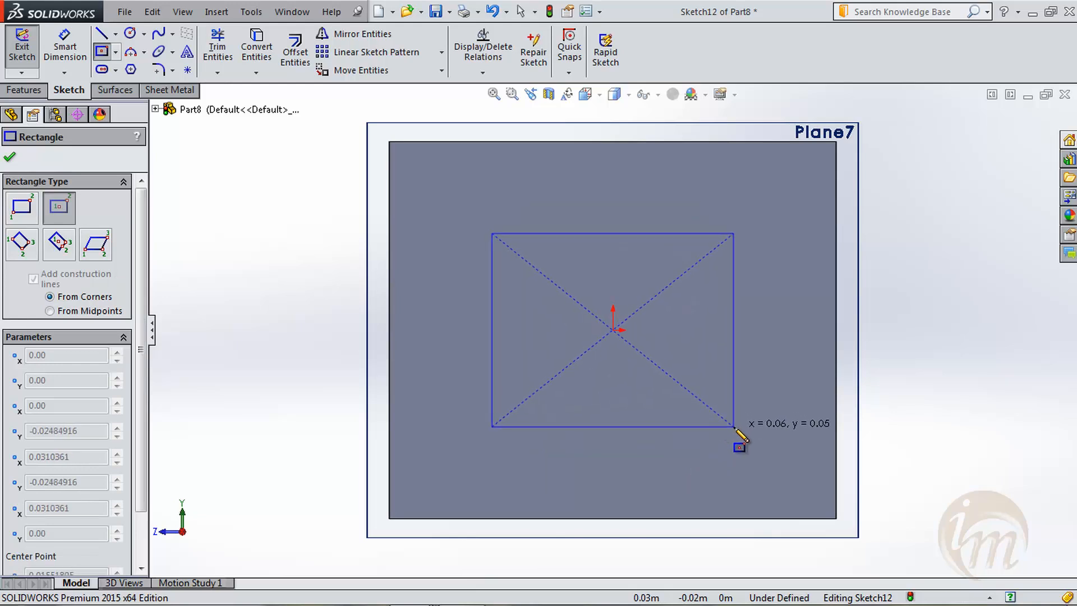
pyautogui.click(734, 426)
pyautogui.click(9, 159)
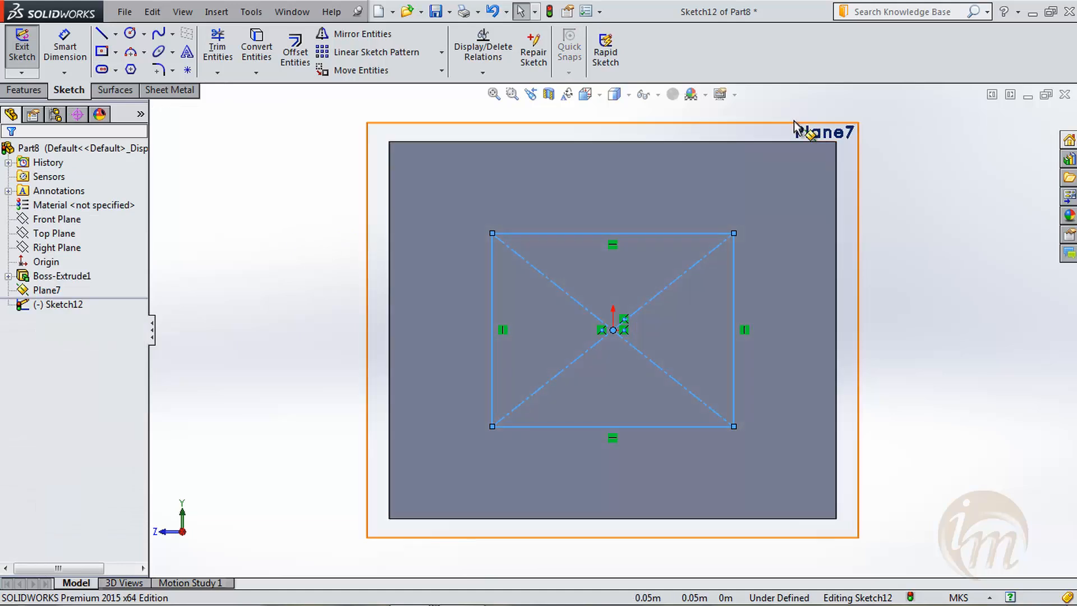
pyautogui.click(22, 58)
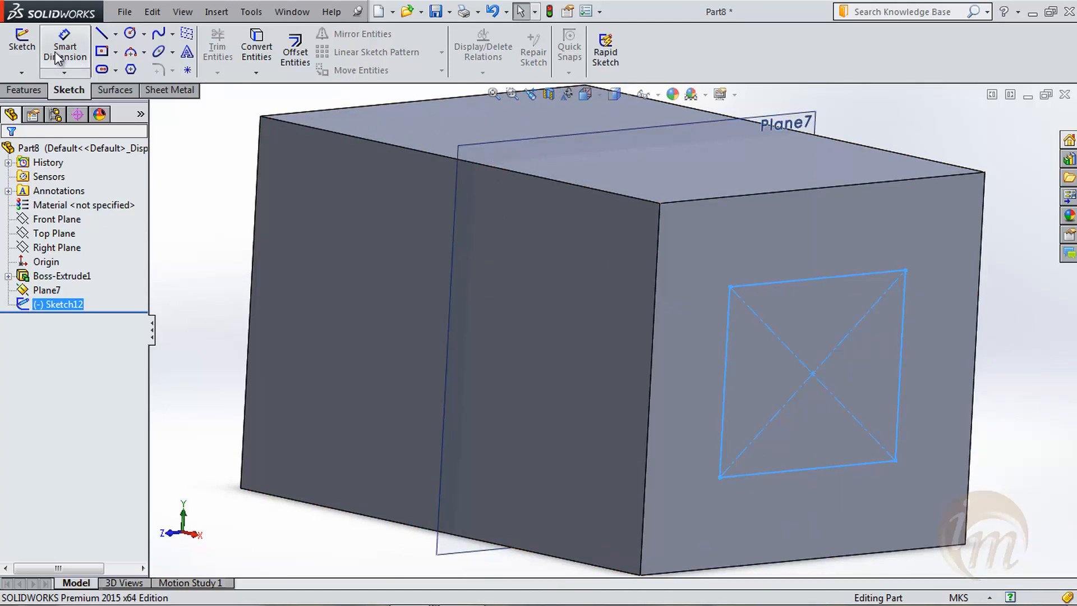
# - Sketch a circle of about 0.017 m radius, centred on the origin, on the offset plane inside the block
pyautogui.click(172, 231)
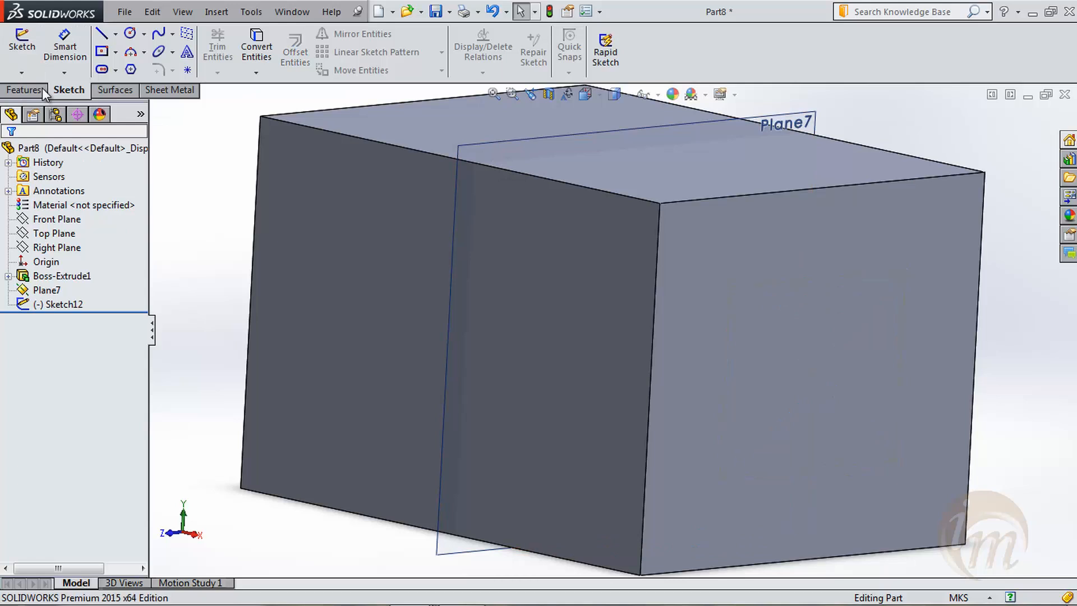
pyautogui.click(22, 45)
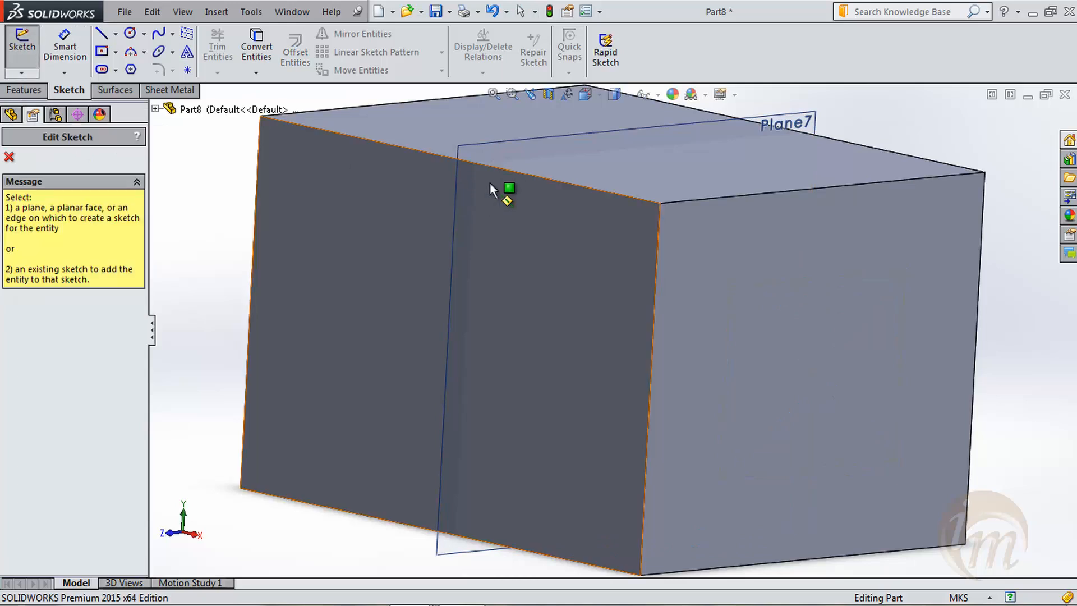
pyautogui.click(493, 150)
pyautogui.press('space')
pyautogui.click(548, 237)
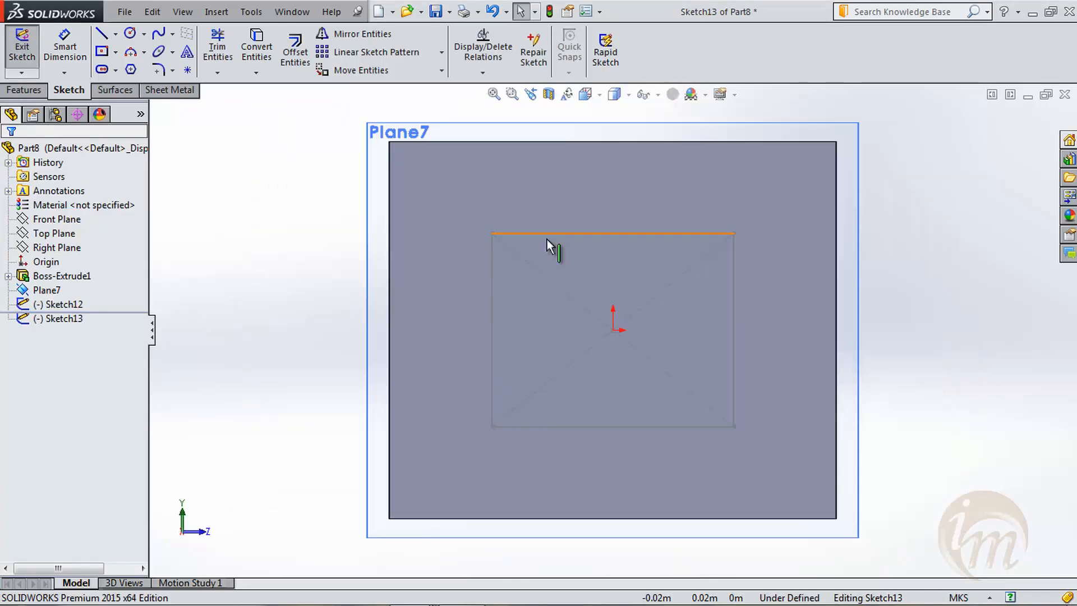
pyautogui.click(130, 33)
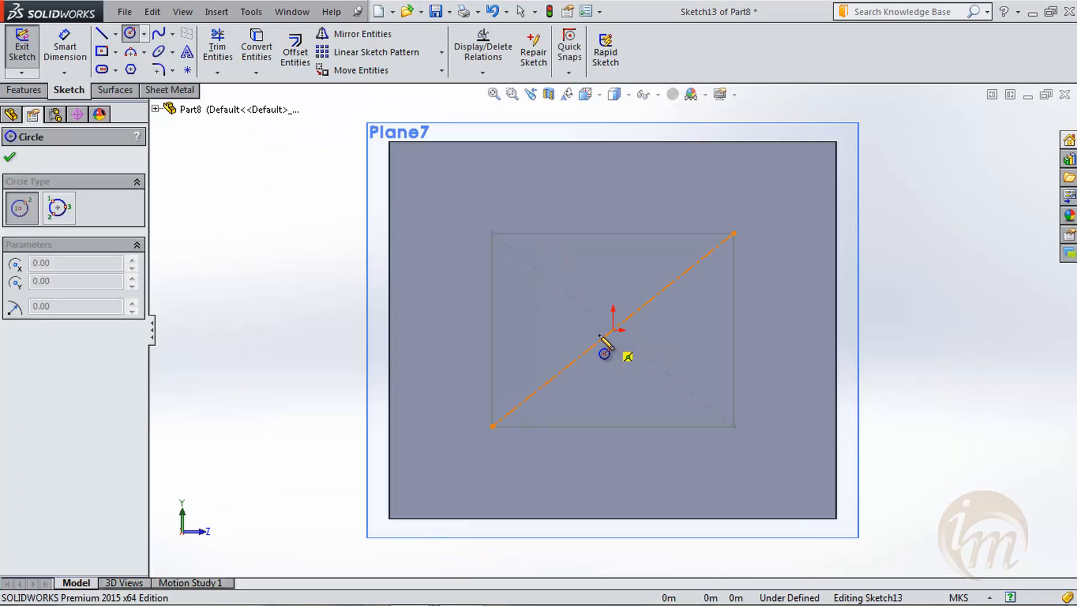
pyautogui.click(612, 330)
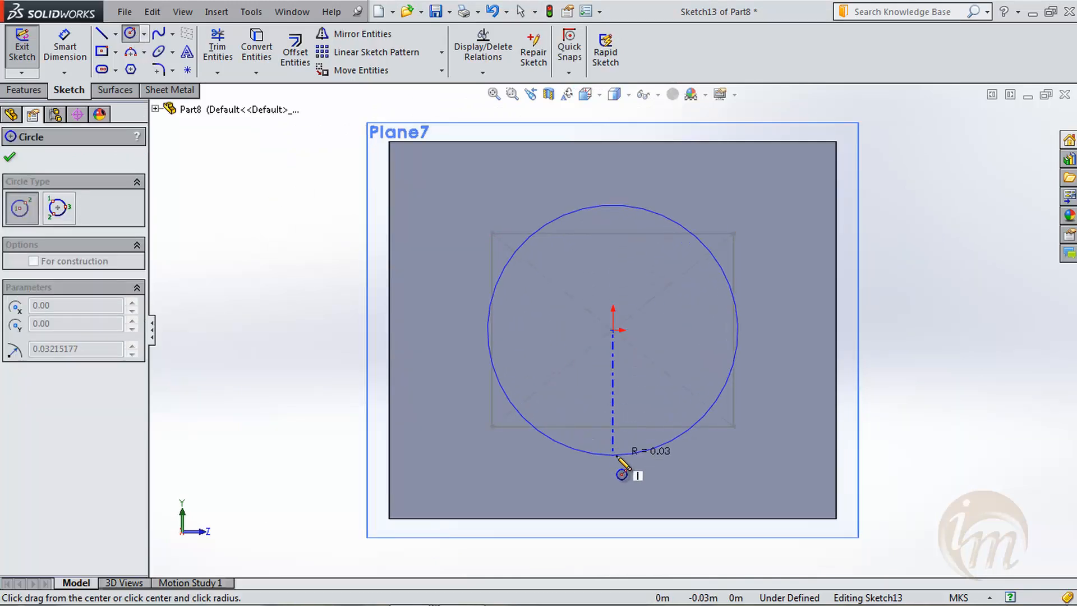
pyautogui.click(612, 397)
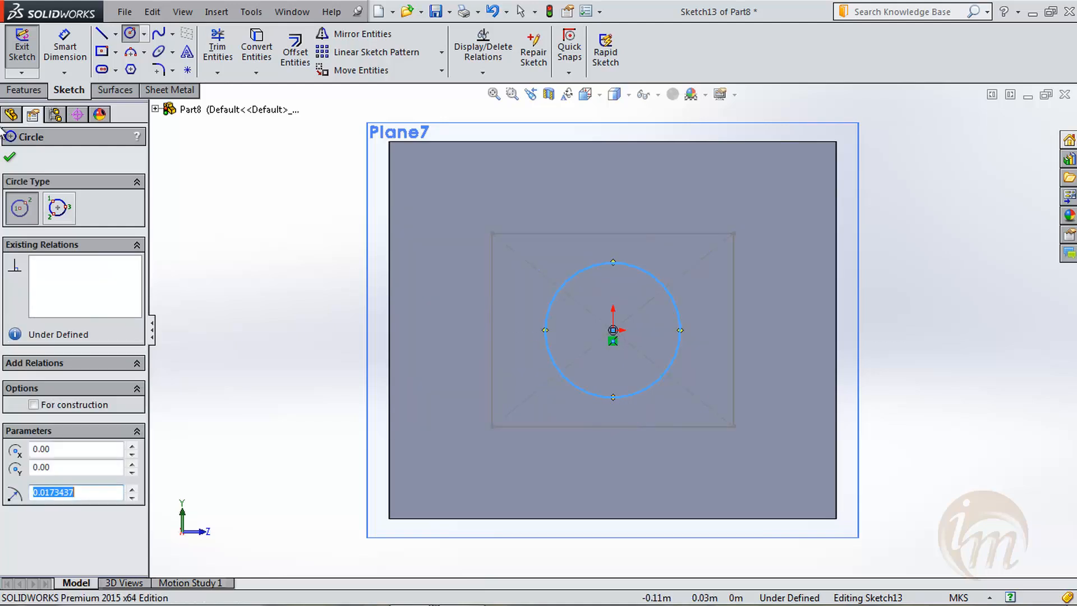
pyautogui.click(10, 158)
pyautogui.click(28, 56)
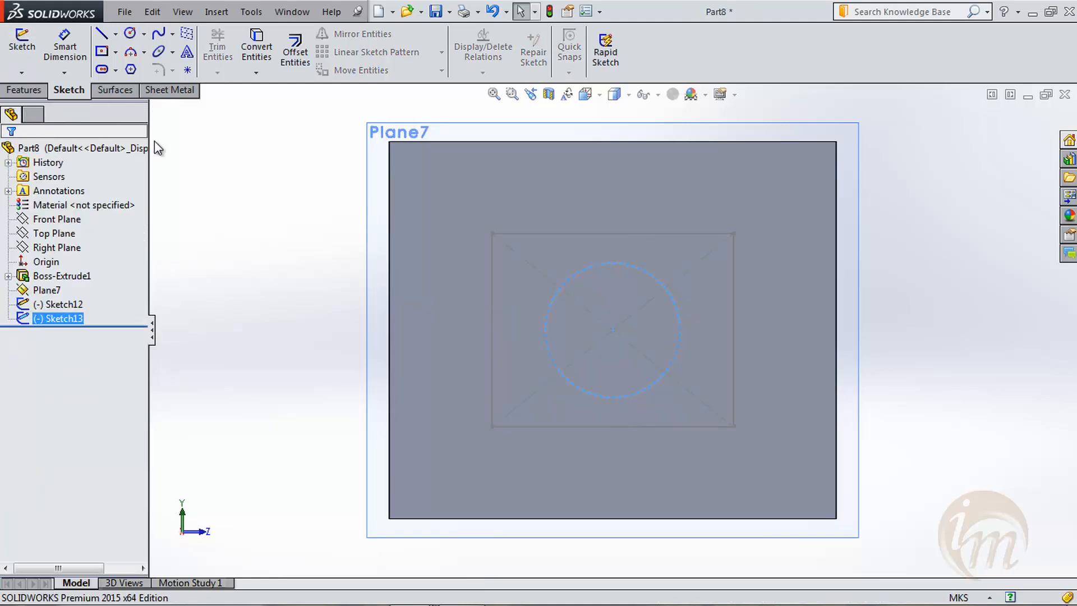
# - Sketch an ellipse centred on the origin, with radii of about 0.029 and 0.022 m, on the block's end face opposite the rectangle
pyautogui.moveTo(338, 278); pyautogui.dragTo(413, 320, button='middle')
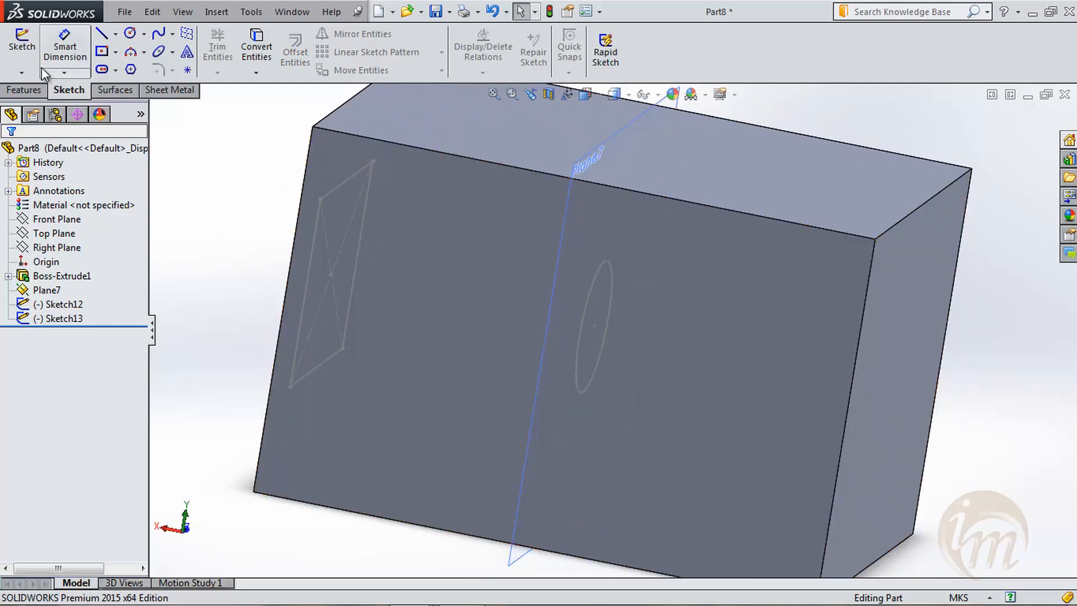
pyautogui.click(22, 45)
pyautogui.click(890, 349)
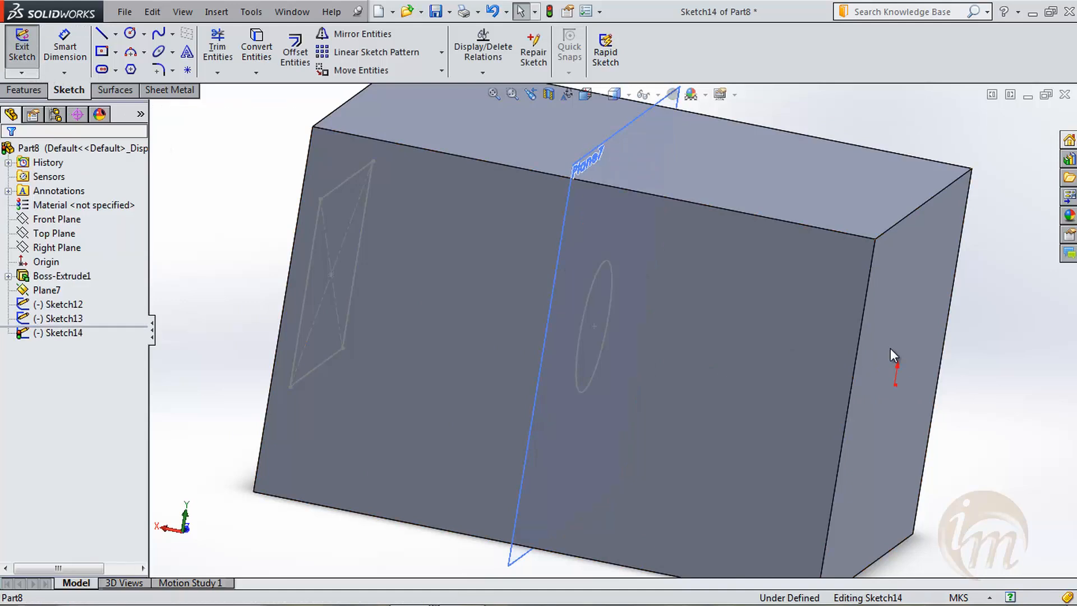
pyautogui.press('space')
pyautogui.click(965, 477)
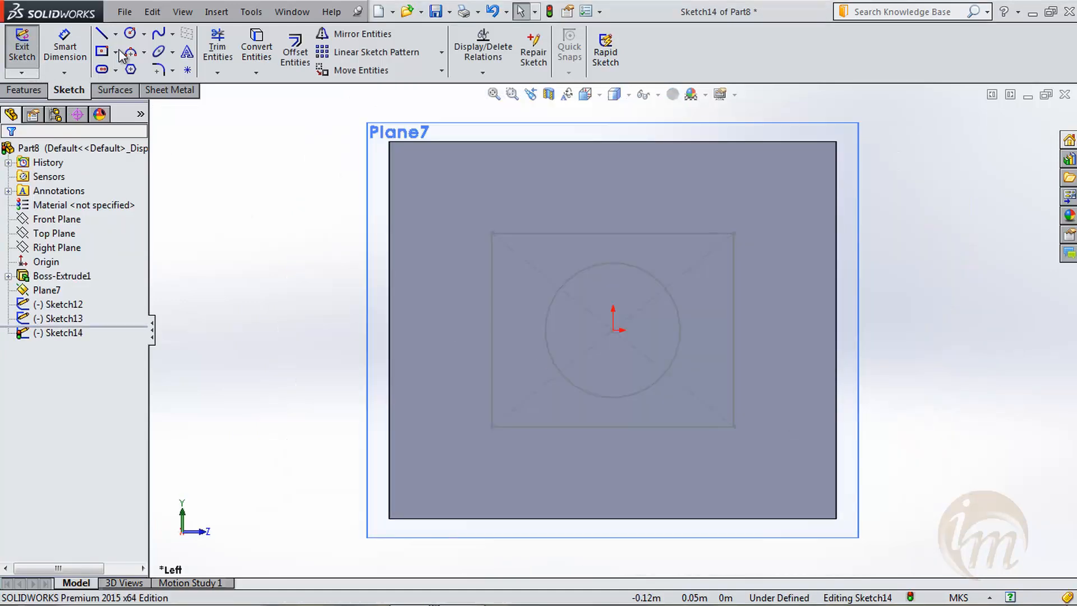
pyautogui.click(159, 52)
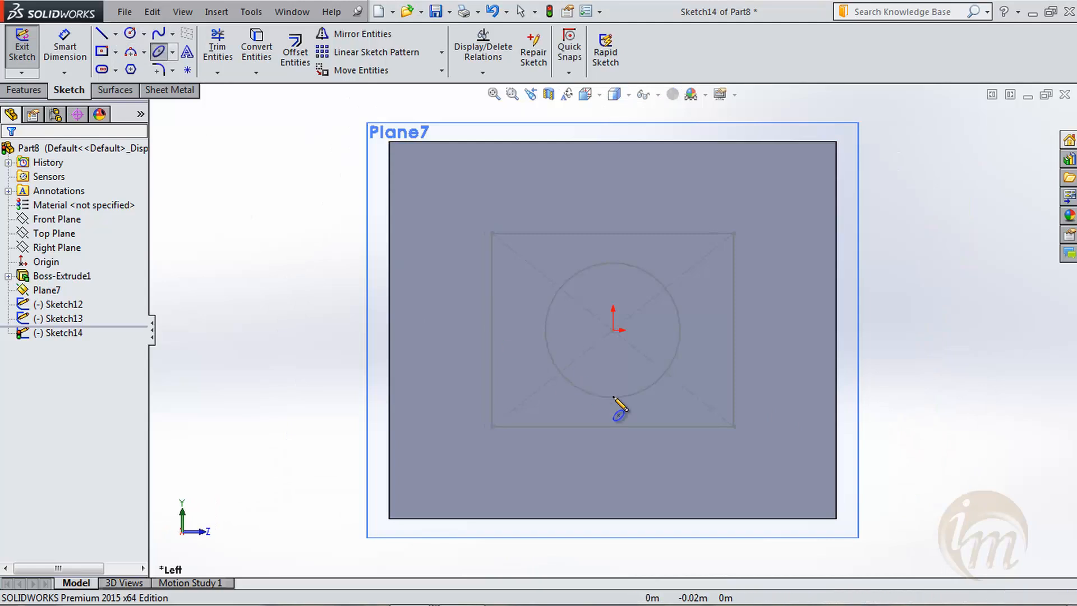
pyautogui.click(613, 330)
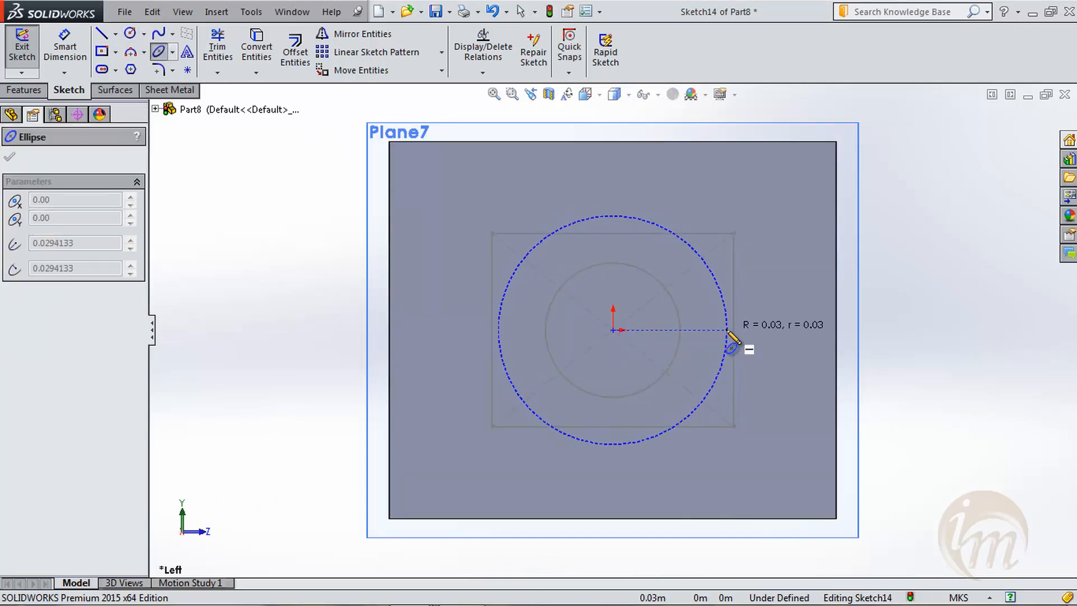
pyautogui.click(726, 330)
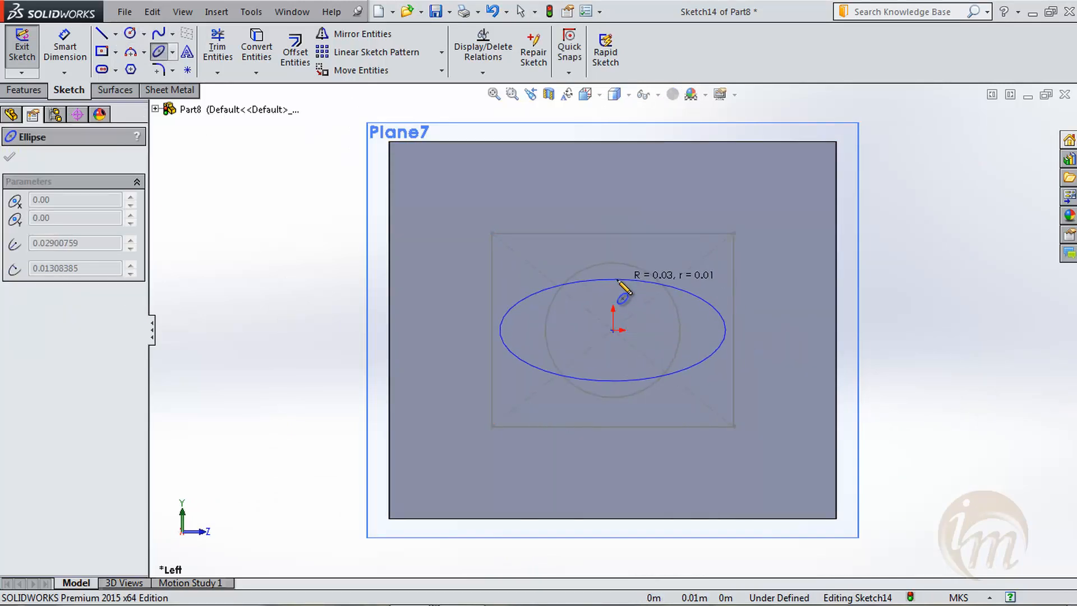
pyautogui.click(614, 243)
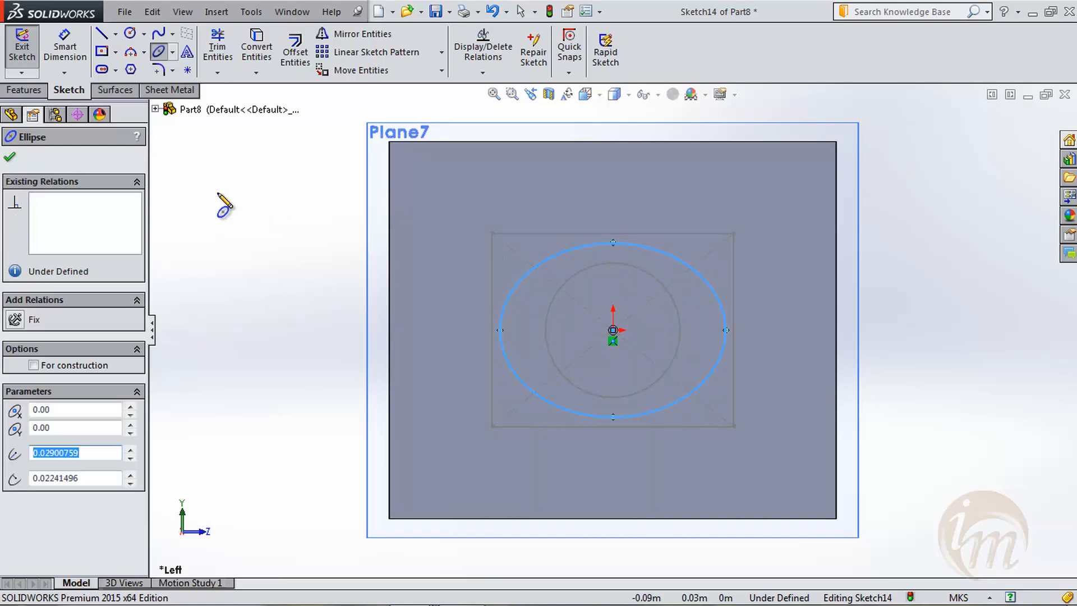
pyautogui.click(9, 157)
pyautogui.click(22, 50)
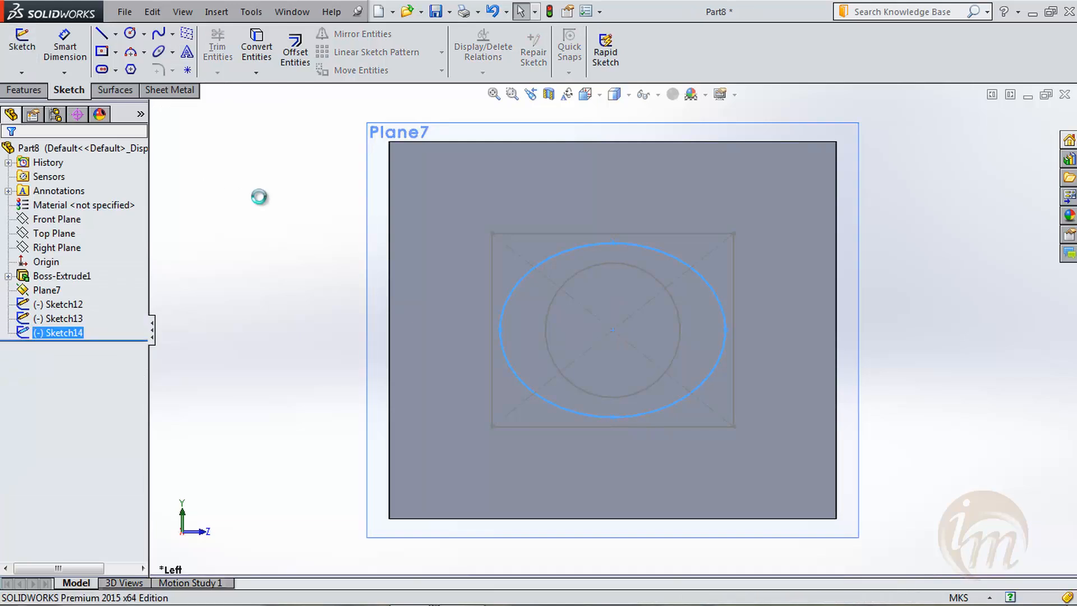
# - Create a lofted cut through the block using the rectangle, circle and ellipse sketches as profiles, in that order
pyautogui.moveTo(404, 314); pyautogui.dragTo(570, 390, button='middle')
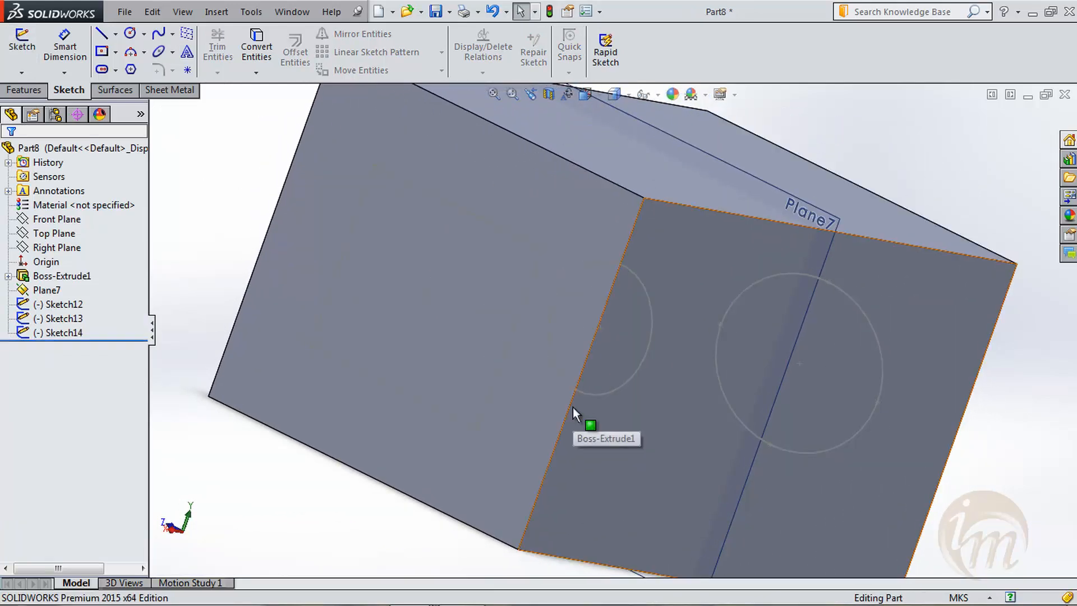
pyautogui.click(37, 92)
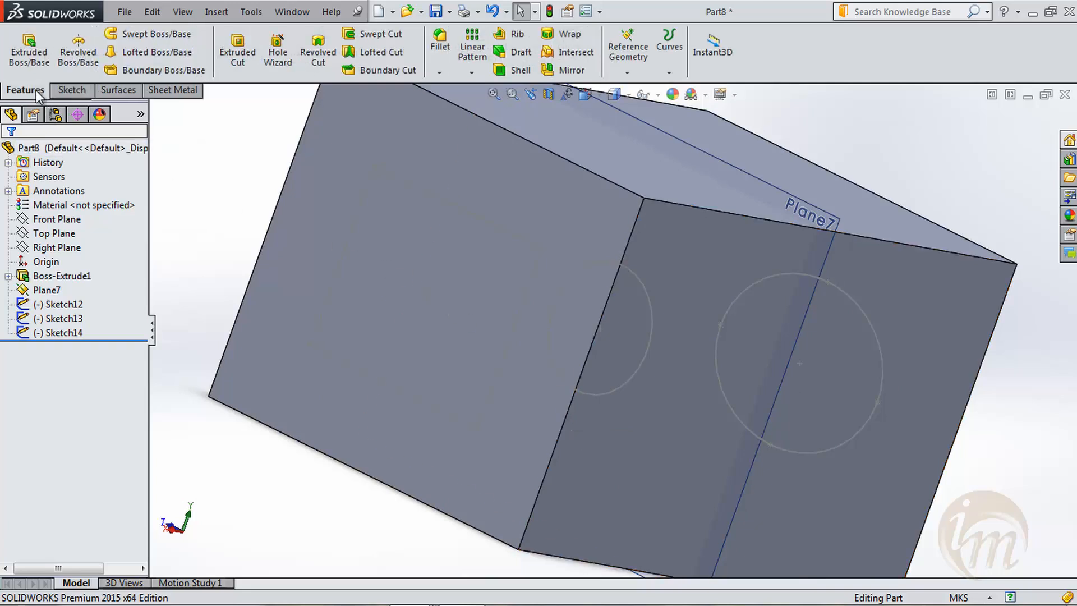
pyautogui.click(372, 50)
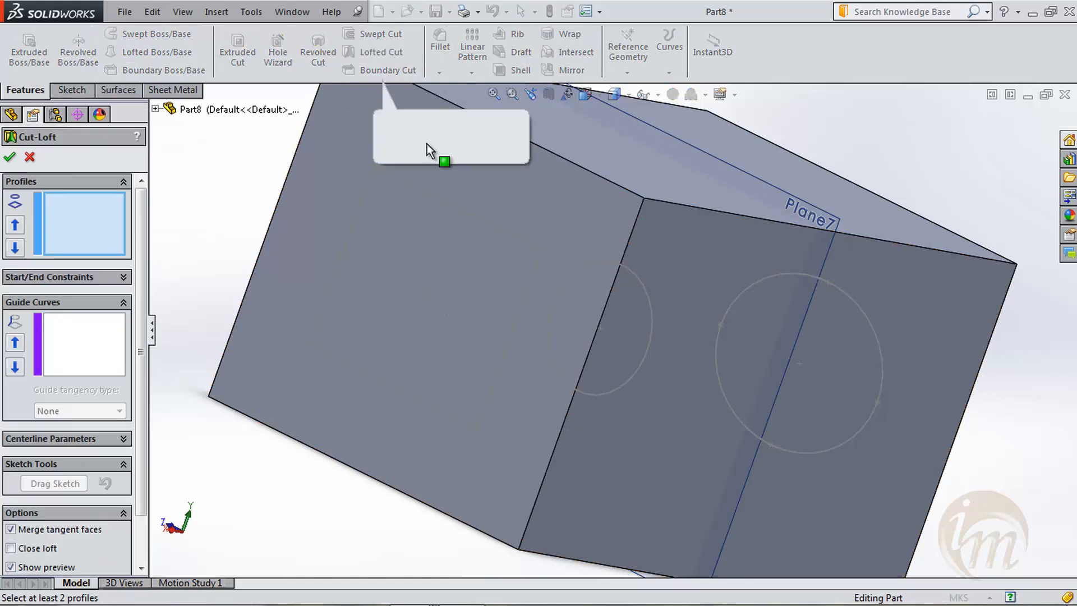
pyautogui.click(491, 231)
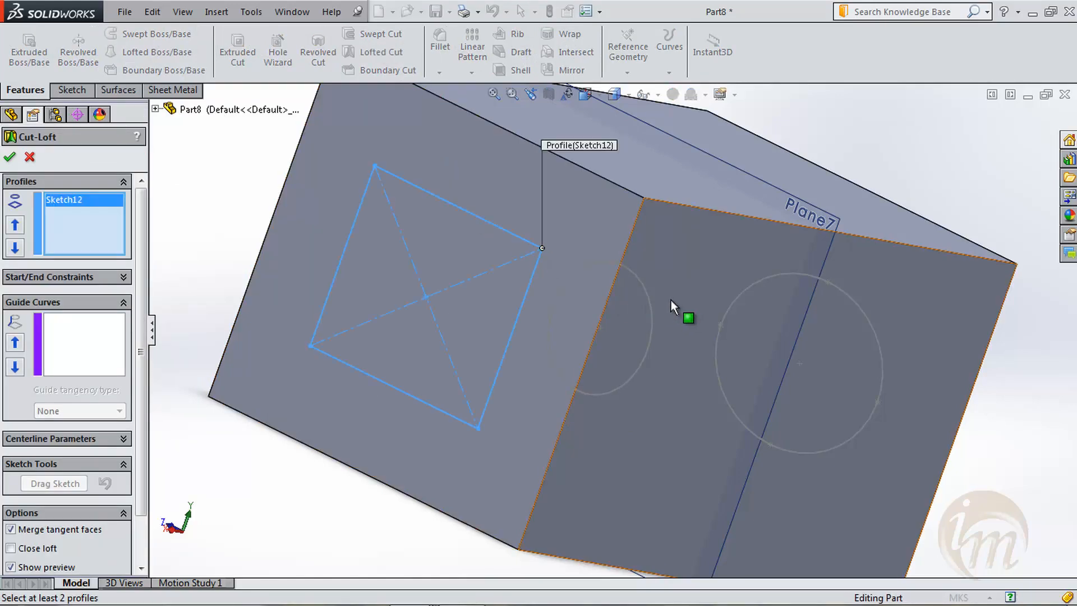
pyautogui.click(648, 301)
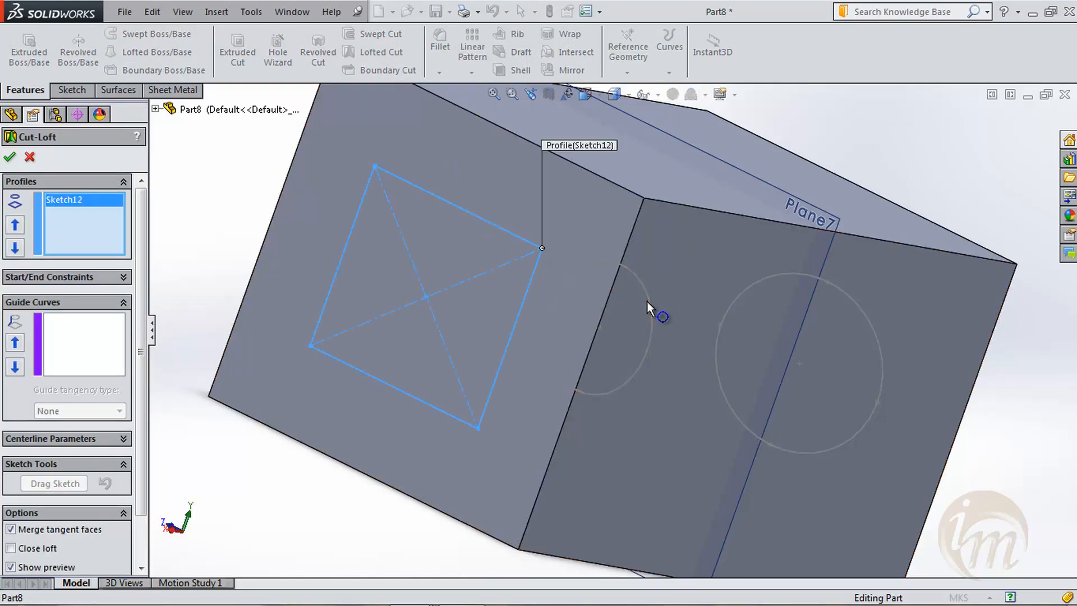
pyautogui.click(876, 331)
pyautogui.moveTo(884, 359)
pyautogui.mouseDown(button='middle')
pyautogui.moveTo(762, 310)
pyautogui.moveTo(743, 321)
pyautogui.mouseUp(button='middle')
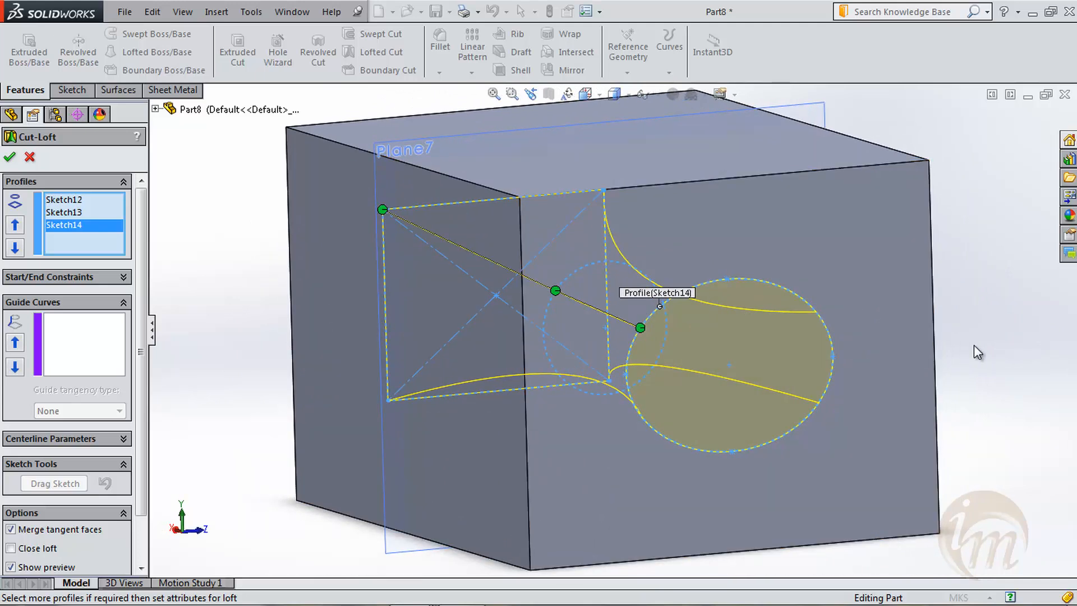
pyautogui.moveTo(974, 345); pyautogui.dragTo(998, 365, button='middle')
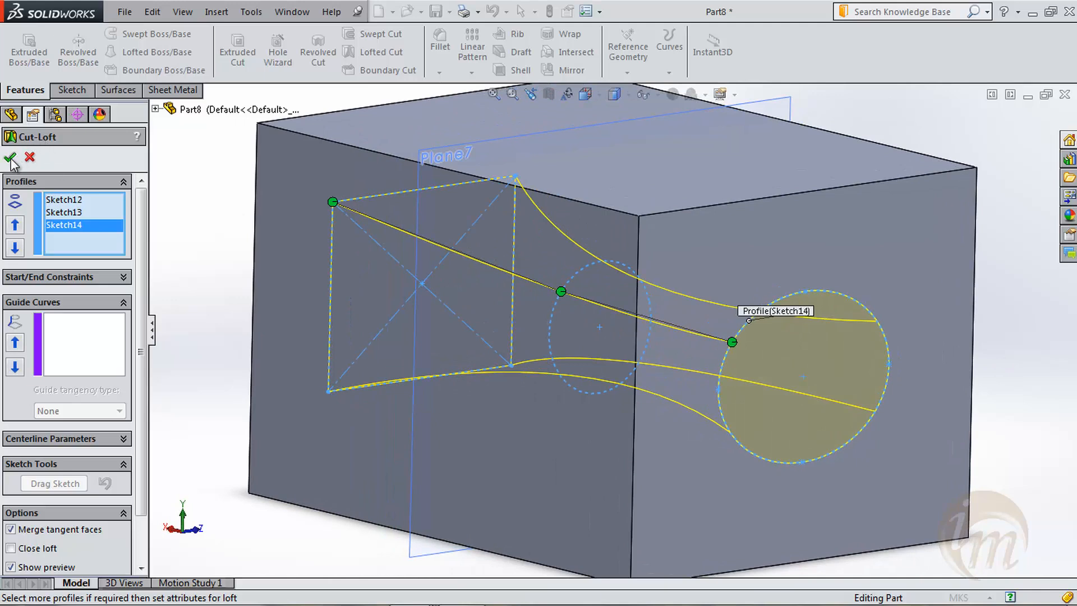
pyautogui.click(11, 159)
# - Inspect the lofted opening from several sides, and open the cut's definition to review its loft options
pyautogui.moveTo(288, 247); pyautogui.dragTo(534, 367, button='middle')
pyautogui.moveTo(444, 255); pyautogui.dragTo(365, 284, button='middle')
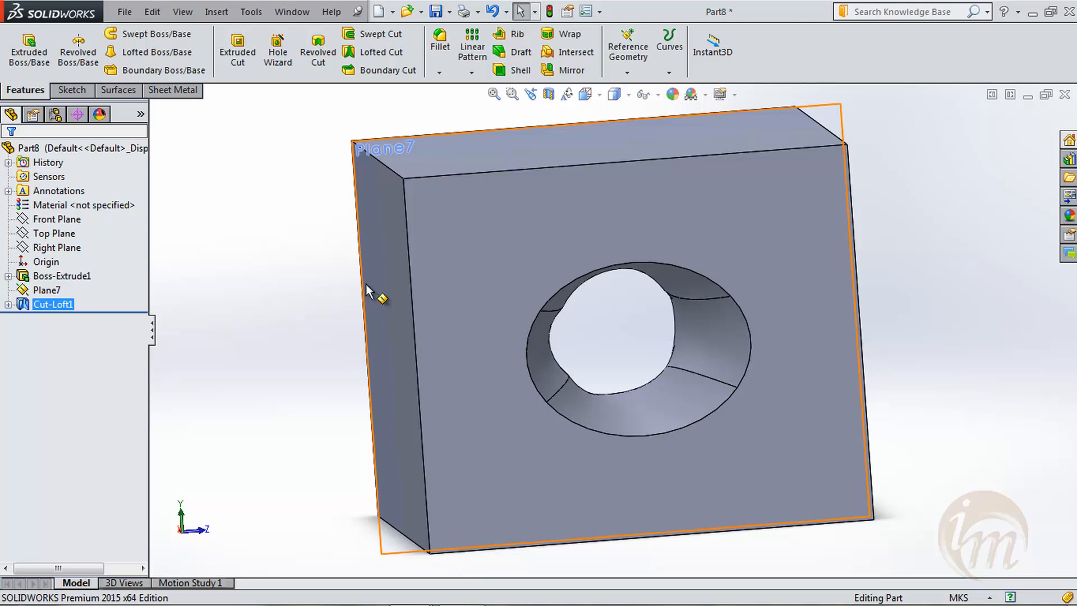
pyautogui.moveTo(428, 314); pyautogui.dragTo(490, 344, button='middle')
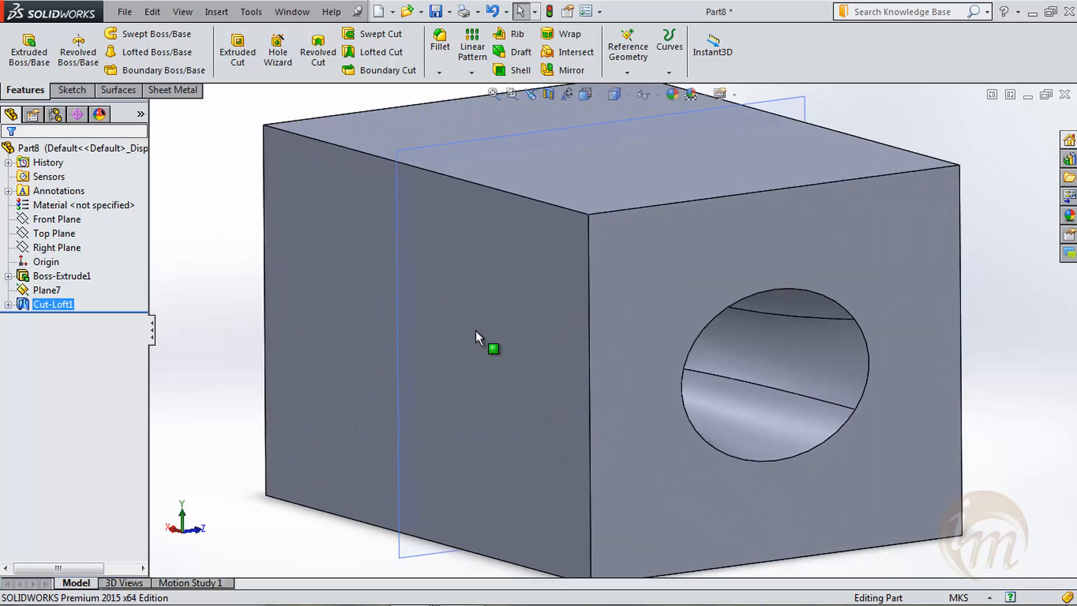
pyautogui.rightClick(69, 305)
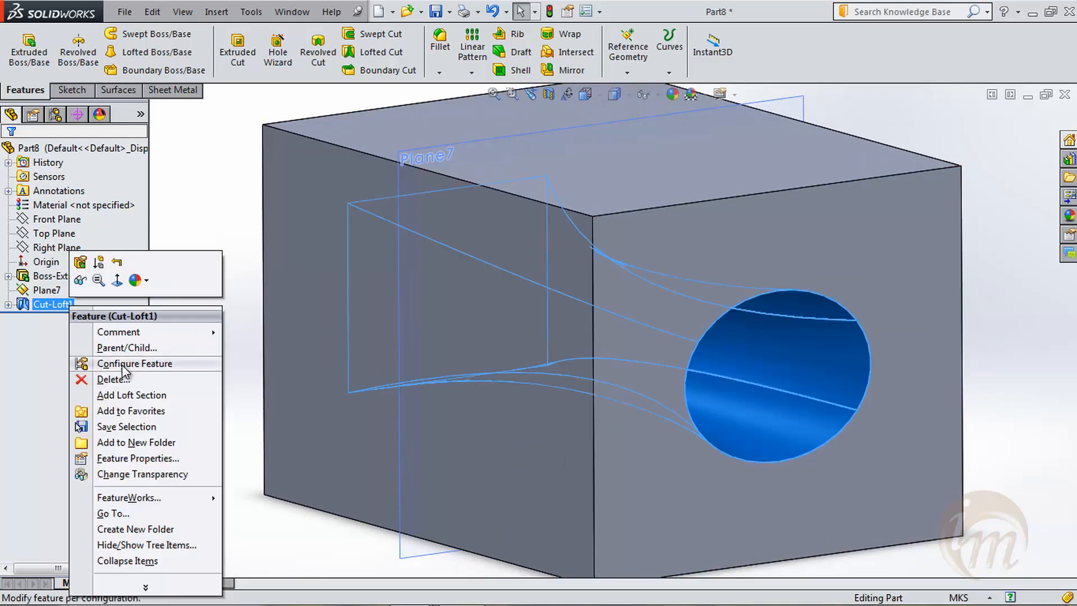
pyautogui.click(77, 263)
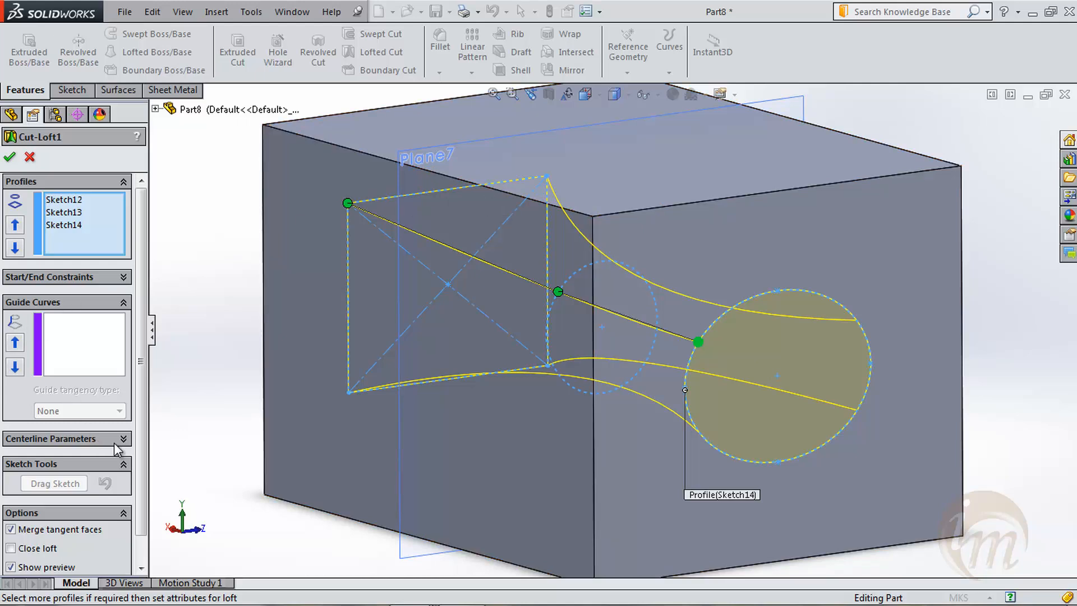
pyautogui.scroll(-1, 139, 453)
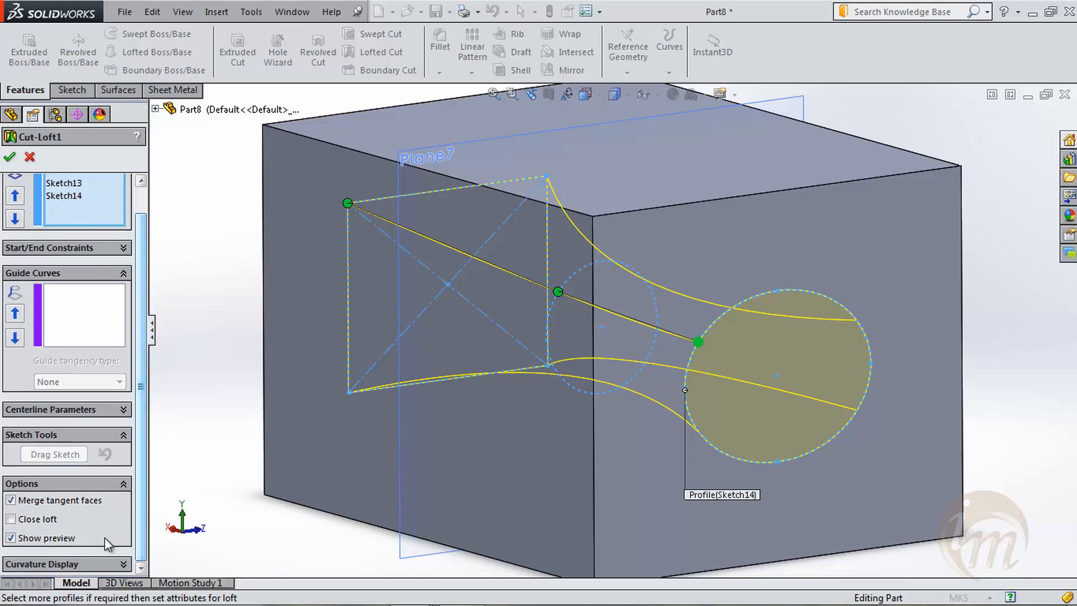
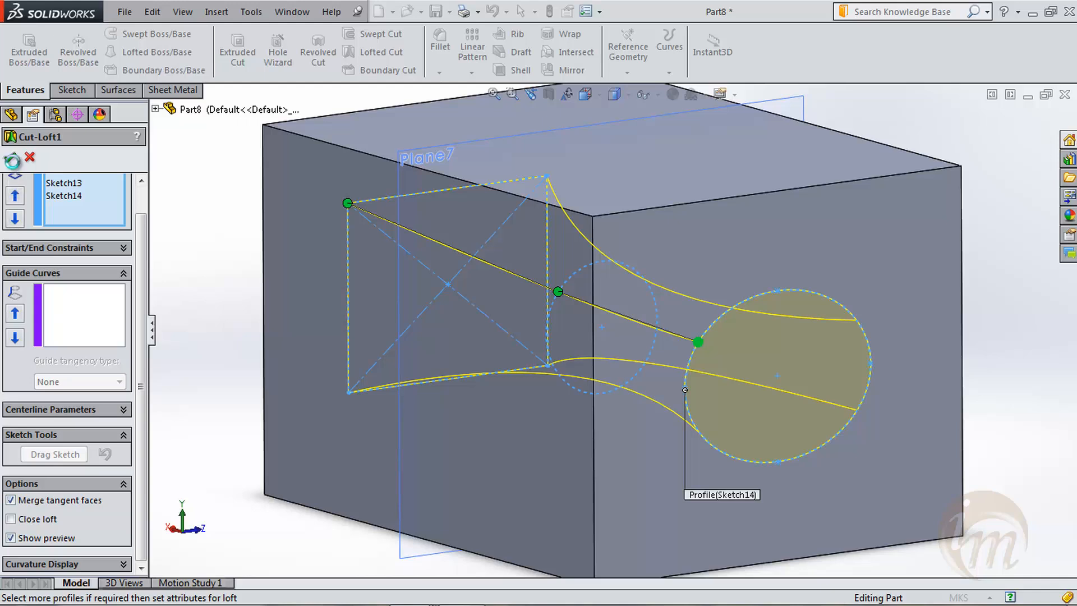
# - Confirm the lofted cut's definition and view the block from its opposite side
pyautogui.click(13, 161)
pyautogui.scroll(3, 359, 277)
pyautogui.moveTo(470, 315); pyautogui.dragTo(547, 354, button='middle')
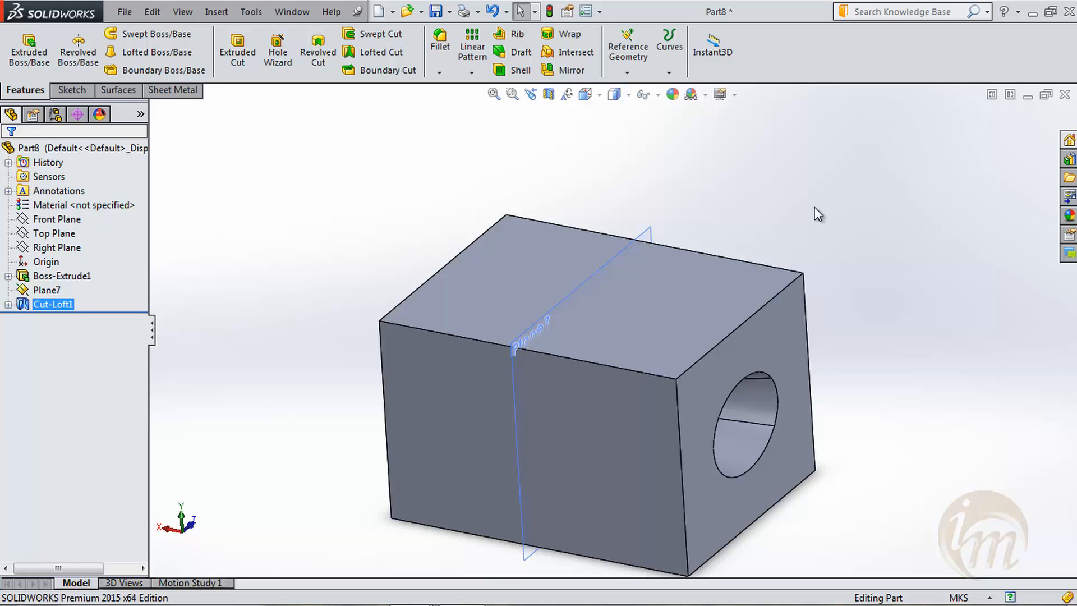
# - Delete the block extrusion together with its dependent features, and delete the remaining base rectangle sketch
pyautogui.keyDown('ctrl'); pyautogui.click(56, 276); pyautogui.keyUp('ctrl')
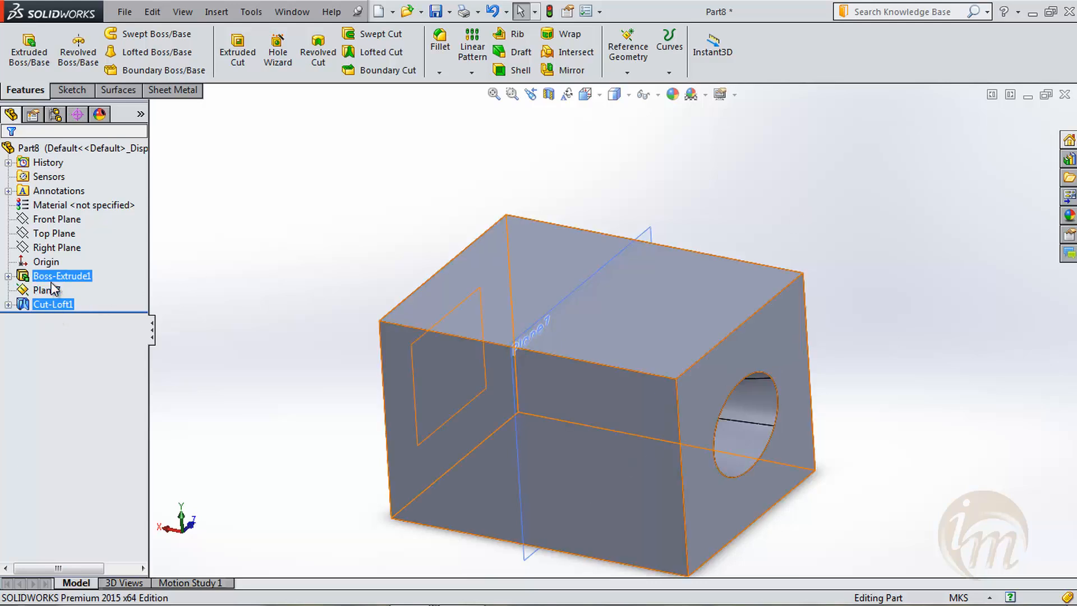
pyautogui.rightClick(54, 277)
pyautogui.click(84, 319)
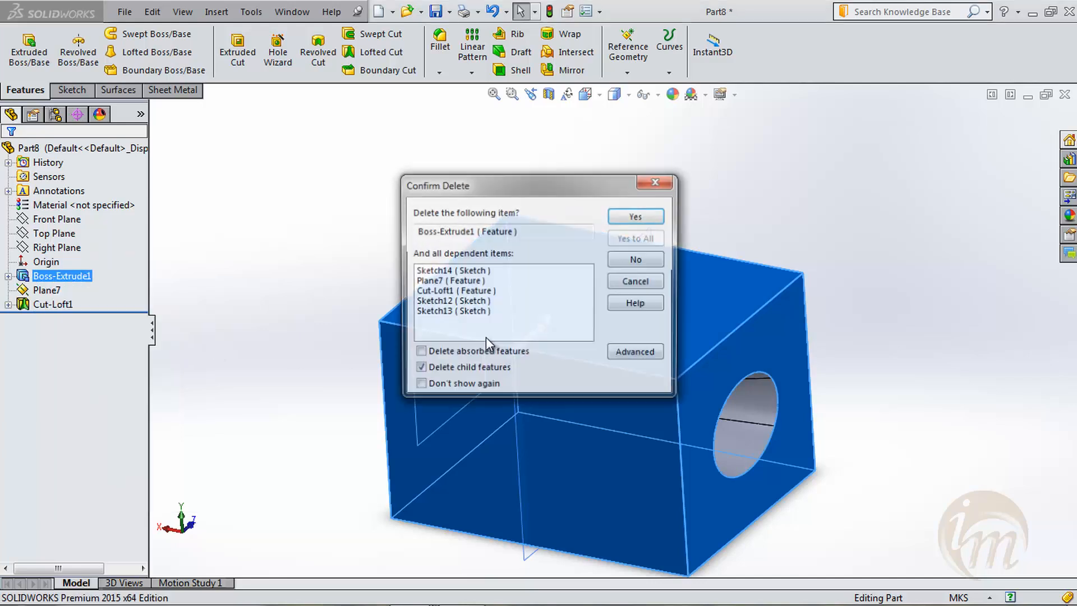
pyautogui.click(642, 219)
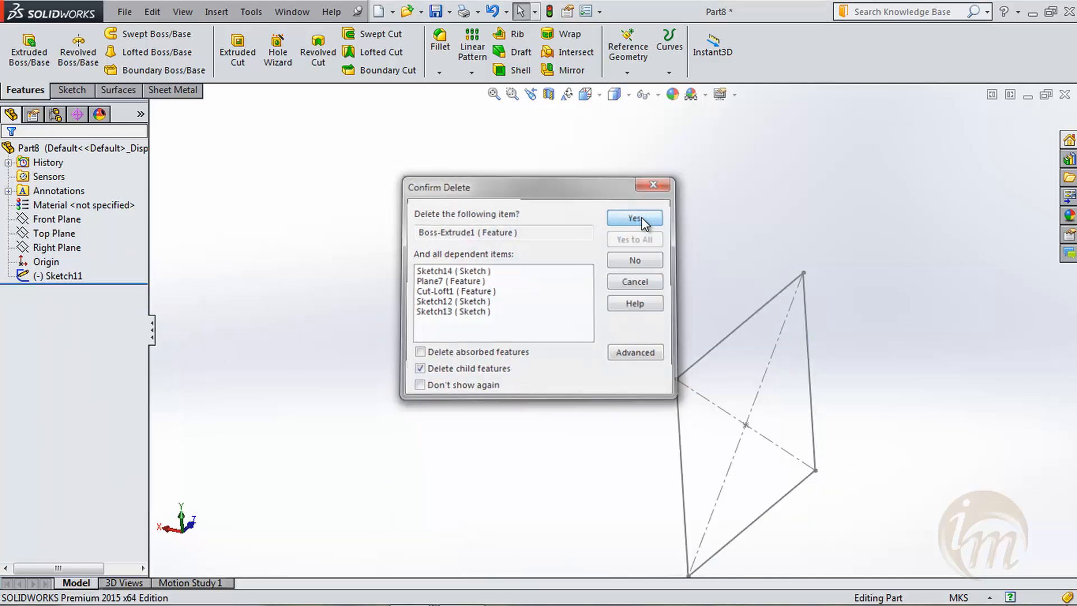
pyautogui.rightClick(62, 284)
pyautogui.click(92, 348)
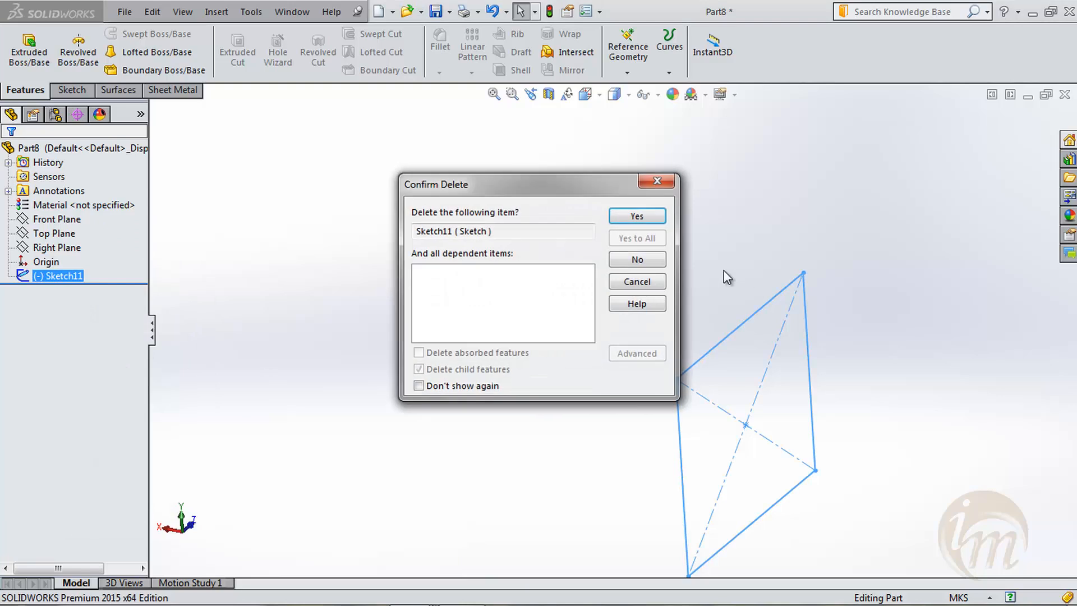
pyautogui.click(633, 217)
# - Show the Top Plane and the Right Plane in the graphics area
pyautogui.click(56, 248)
pyautogui.click(52, 234)
pyautogui.click(47, 222)
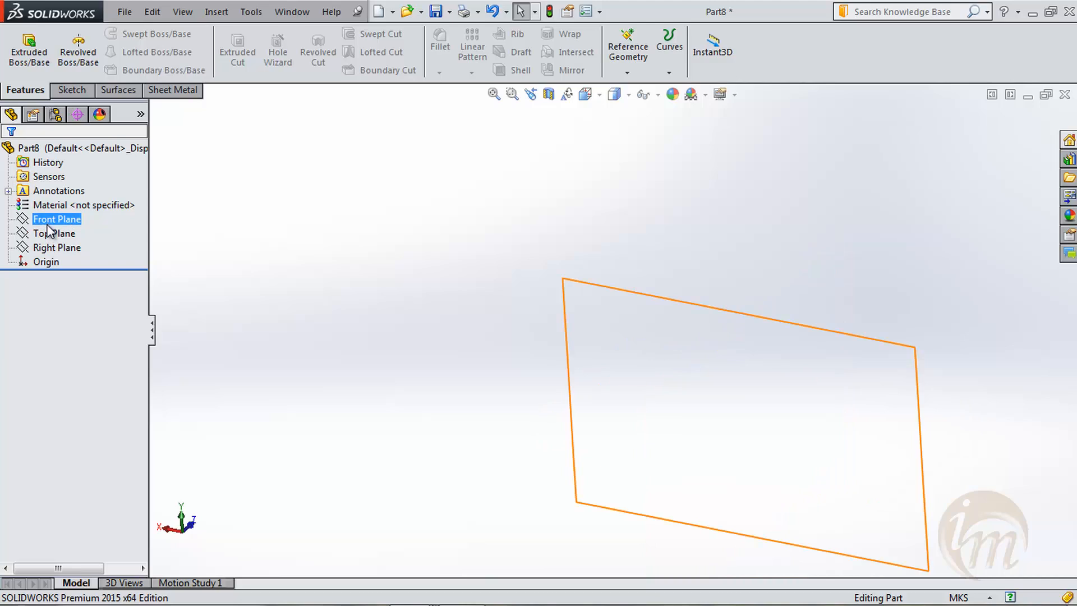
pyautogui.click(51, 235)
pyautogui.rightClick(52, 239)
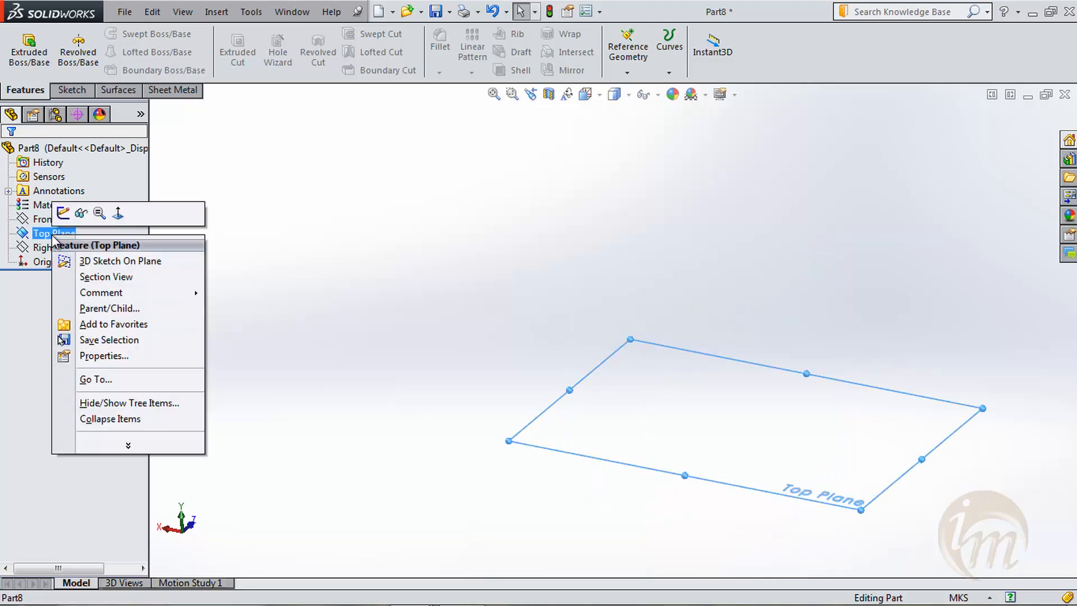
pyautogui.click(85, 212)
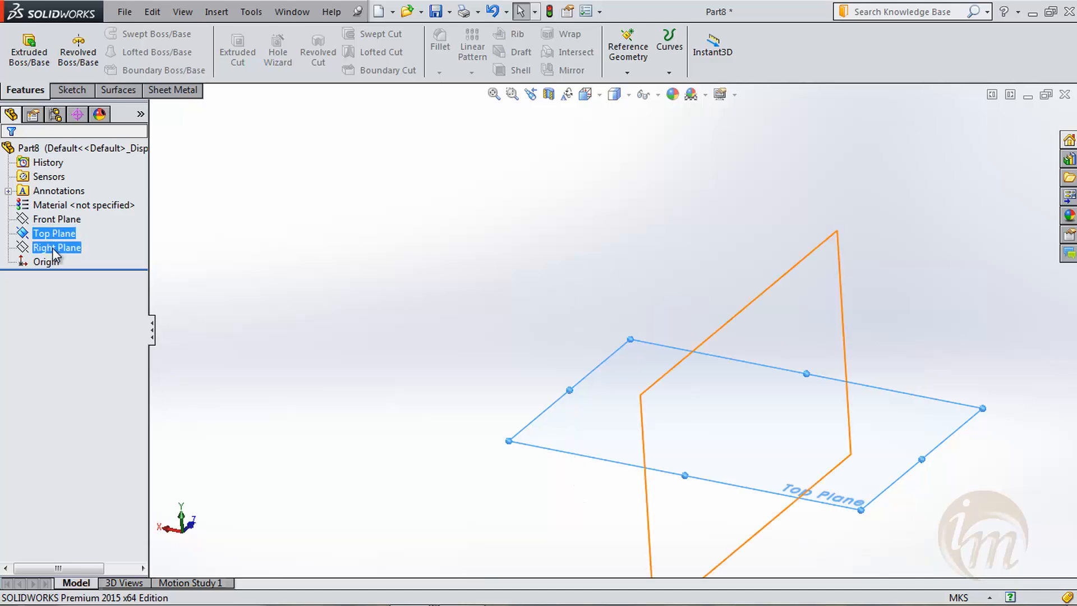
pyautogui.rightClick(53, 247)
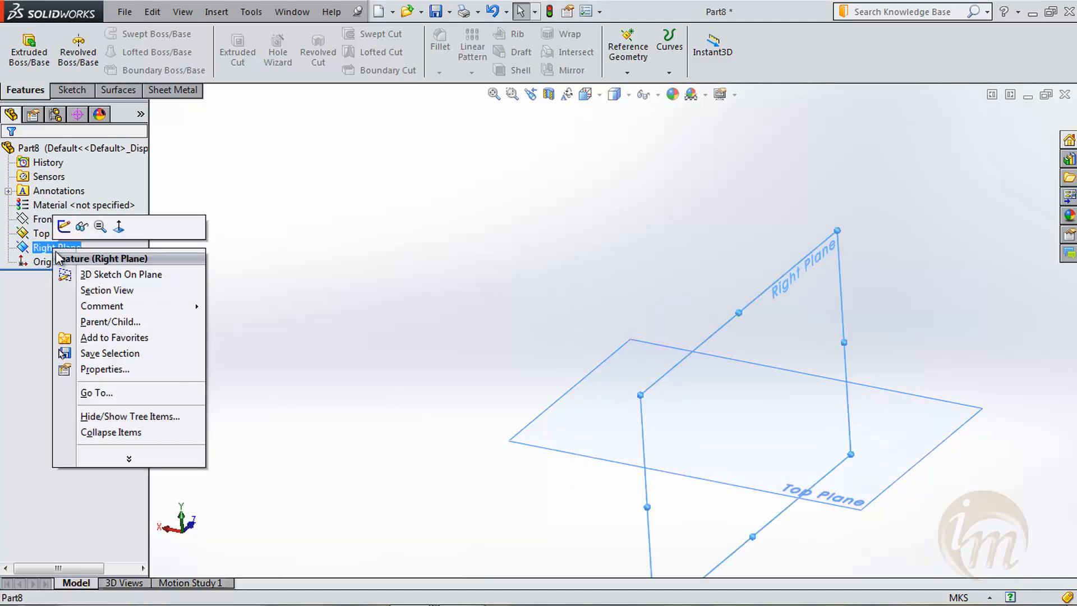
pyautogui.click(83, 223)
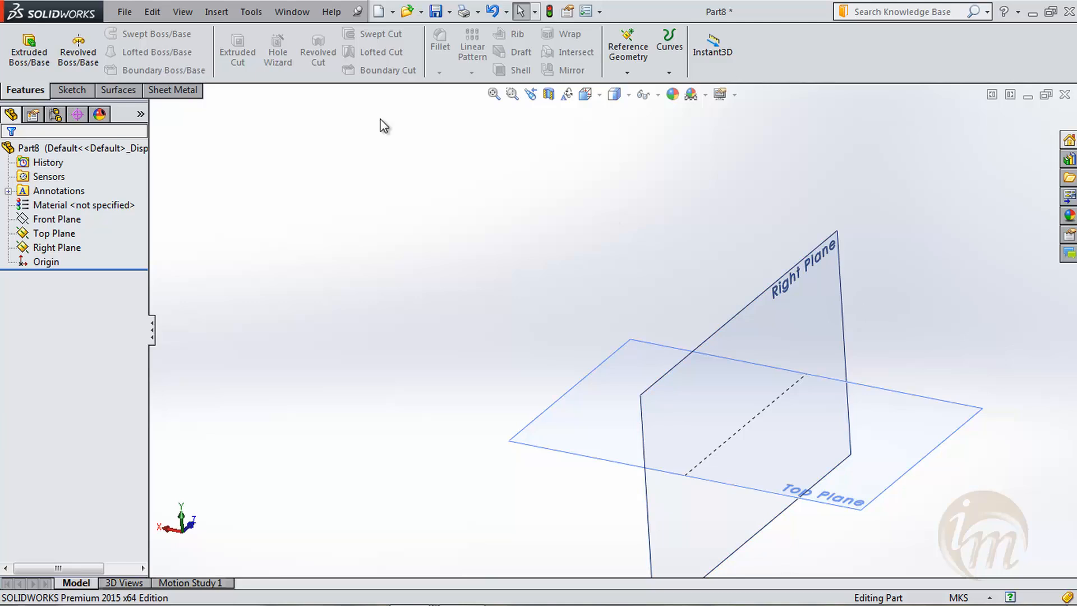
# - Sketch a large circle on the Top Plane, centred level with the origin on its negative X side
pyautogui.click(71, 91)
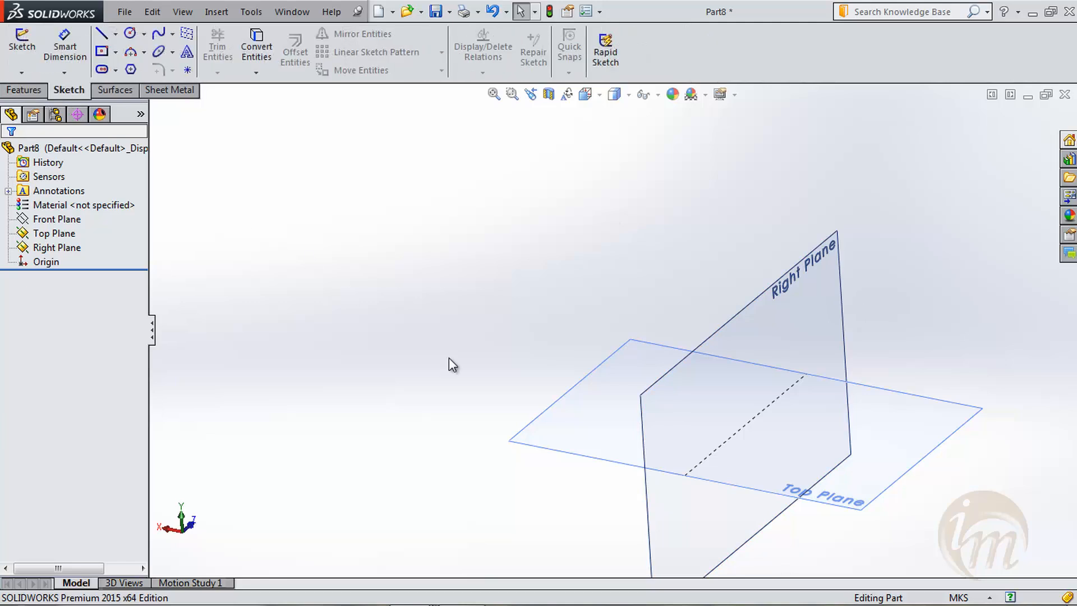
pyautogui.click(578, 454)
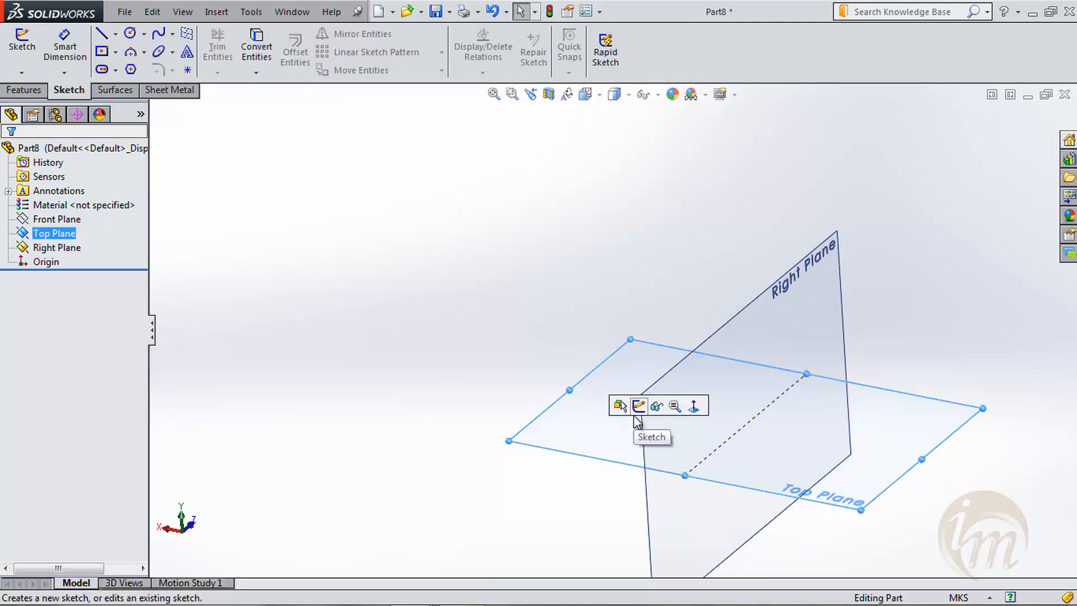
pyautogui.click(638, 406)
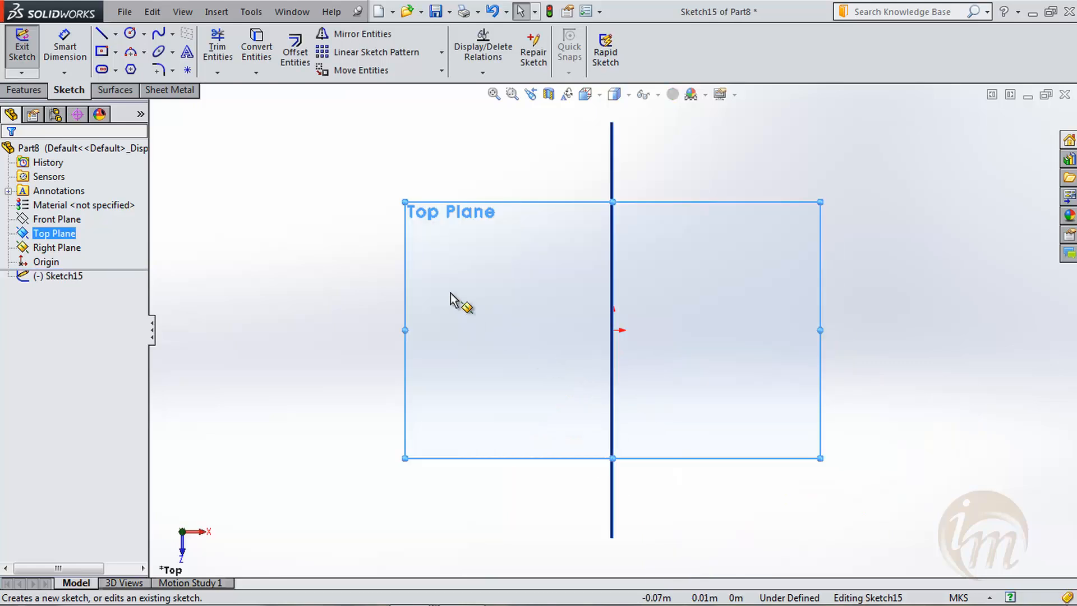
pyautogui.moveTo(452, 314); pyautogui.dragTo(505, 268, button='middle')
pyautogui.press('space')
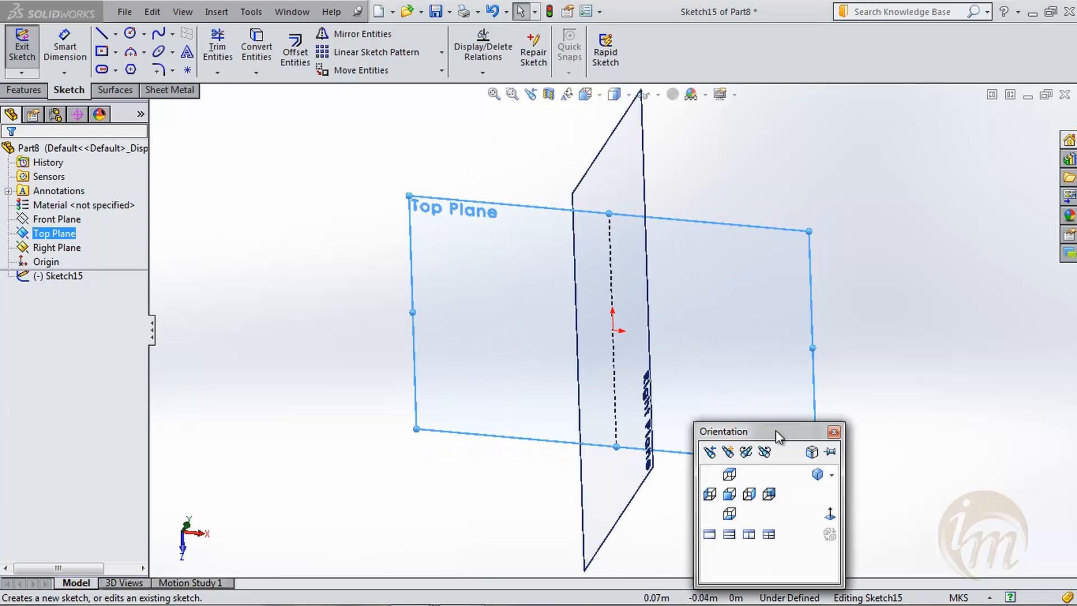
pyautogui.click(824, 514)
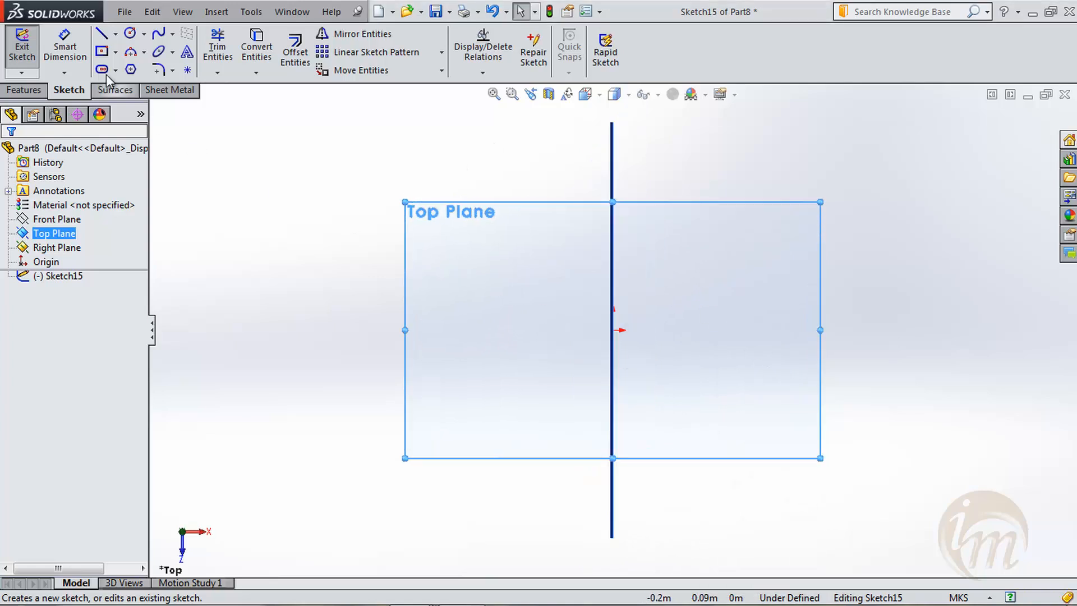
pyautogui.click(130, 33)
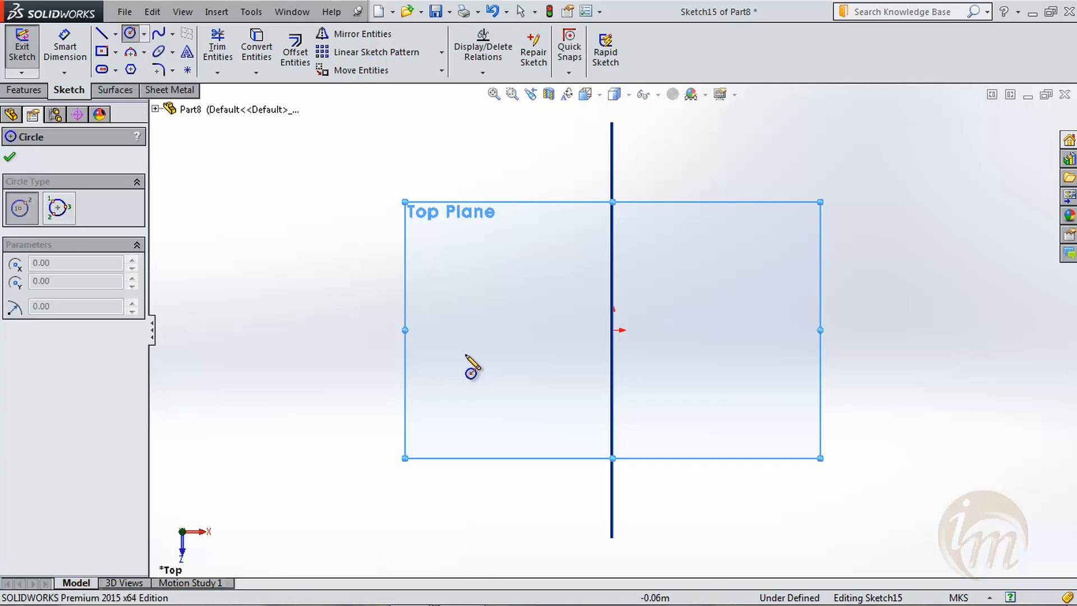
pyautogui.moveTo(458, 330); pyautogui.dragTo(471, 401)
pyautogui.click(31, 55)
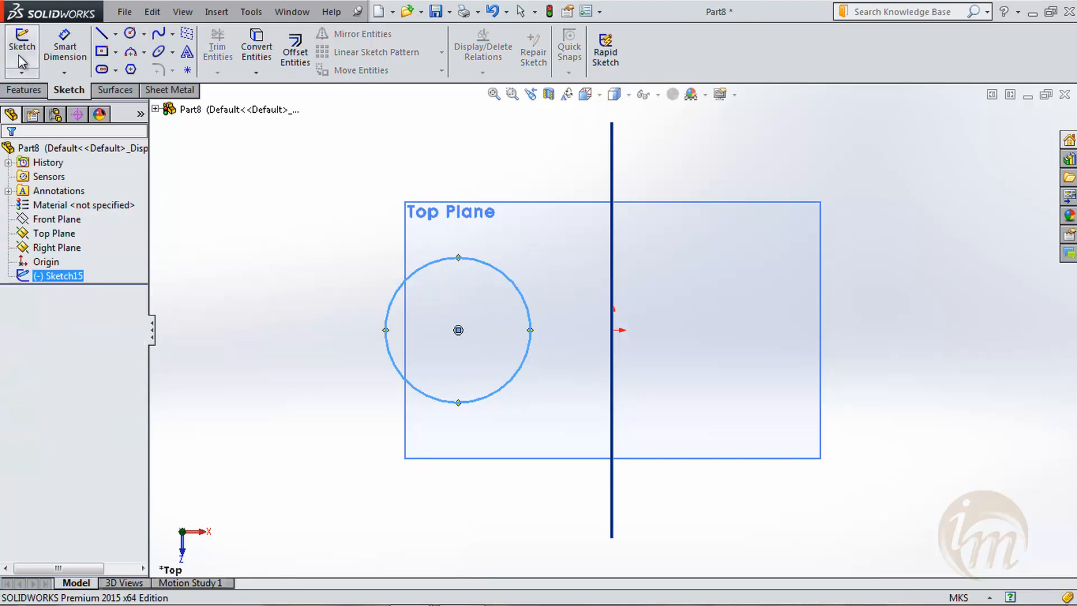
pyautogui.click(246, 252)
# - In a separate Top Plane sketch, draw a circle of about 0.018 m radius, centred about 0.059 m from the origin along positive X
pyautogui.click(21, 44)
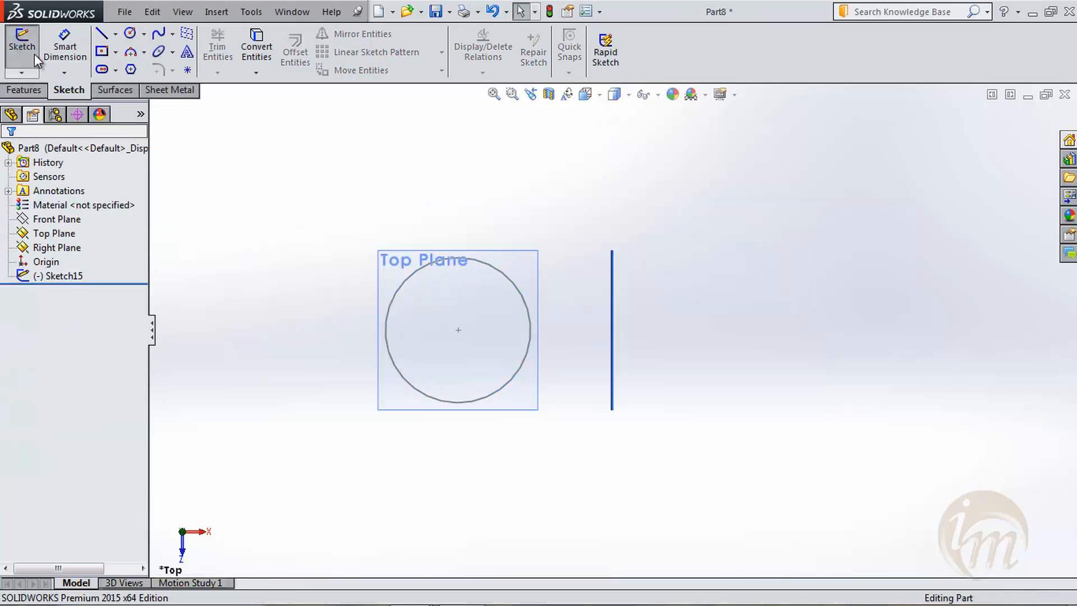
pyautogui.click(511, 254)
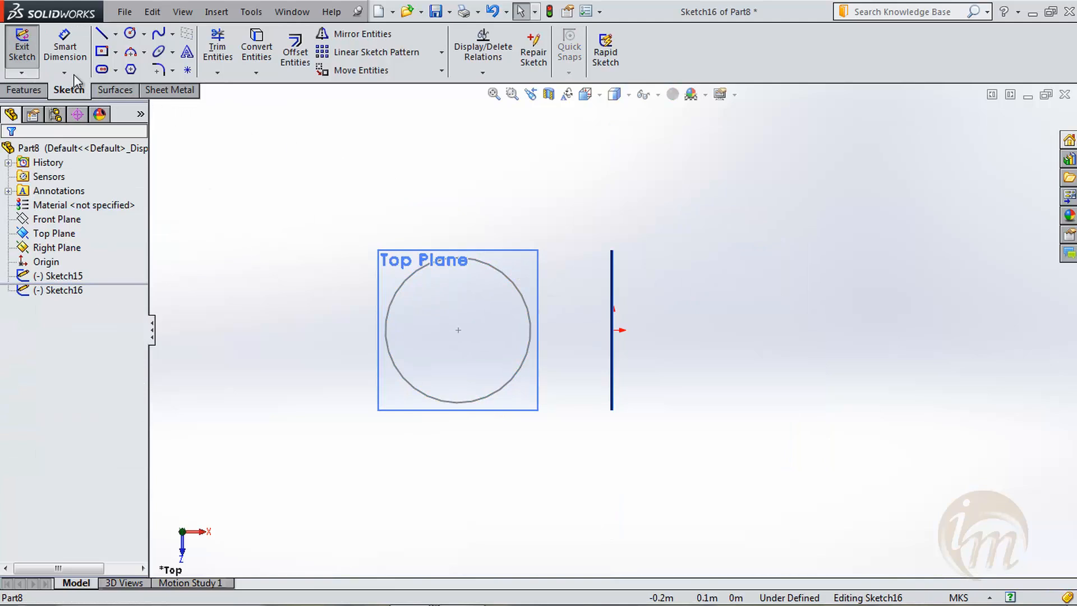
pyautogui.click(129, 35)
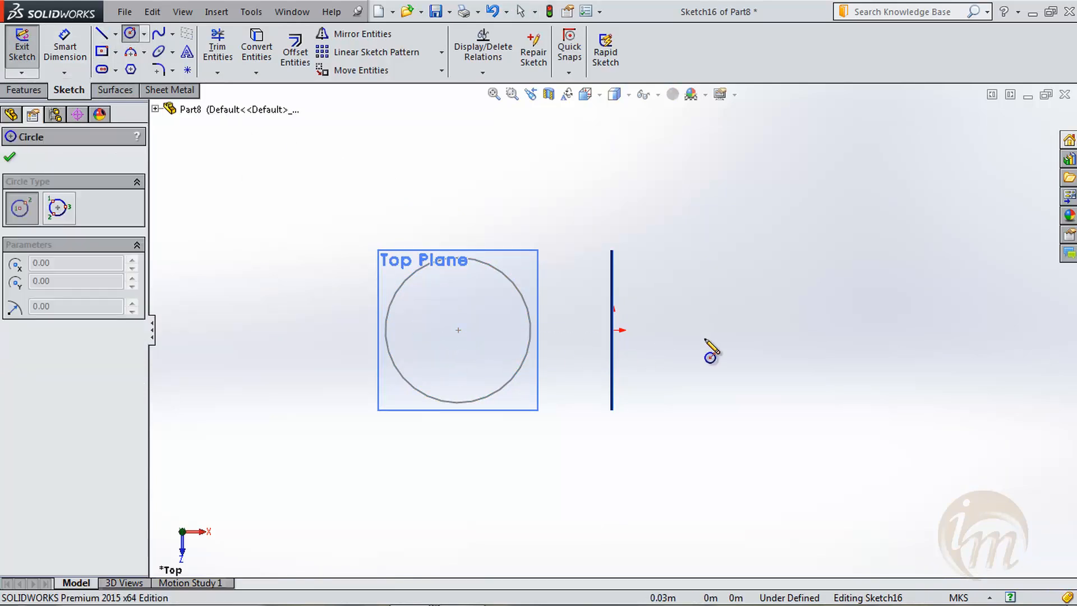
pyautogui.click(749, 330)
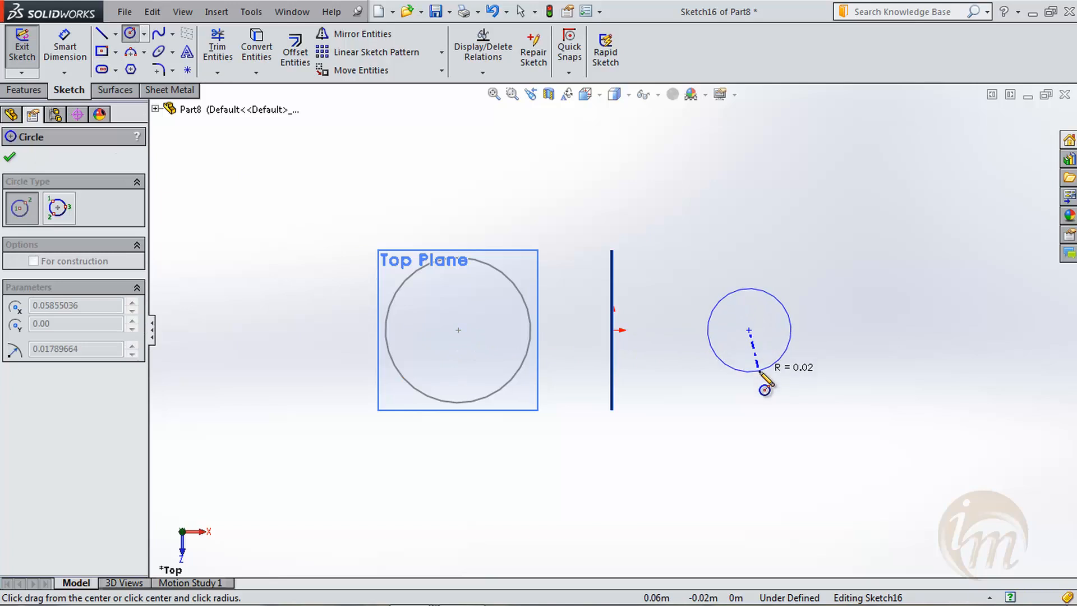
pyautogui.click(775, 365)
pyautogui.click(9, 157)
pyautogui.click(22, 46)
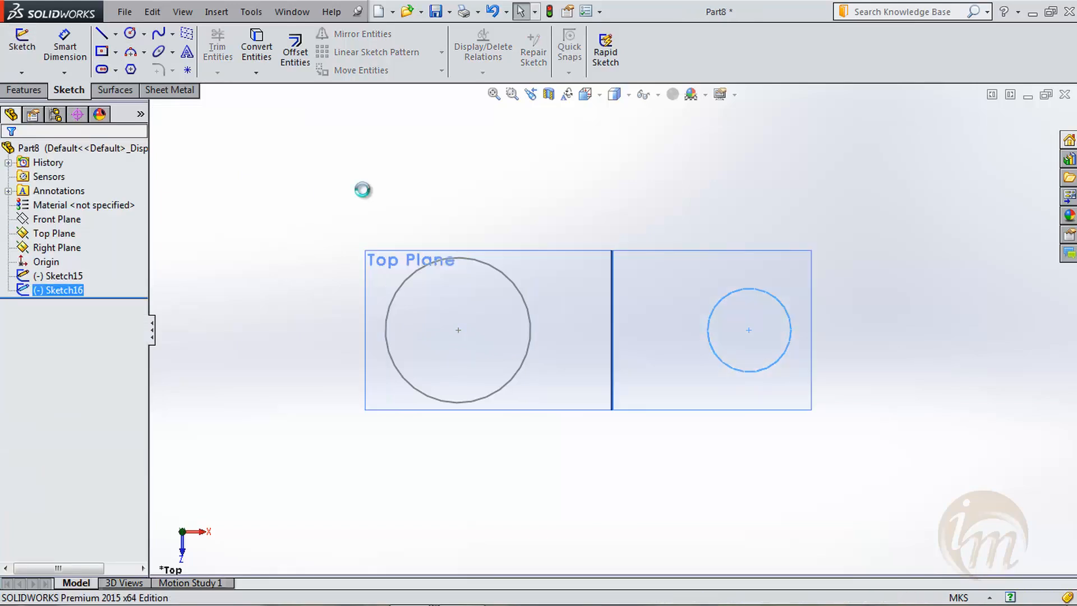
pyautogui.moveTo(666, 474); pyautogui.dragTo(654, 269, button='middle')
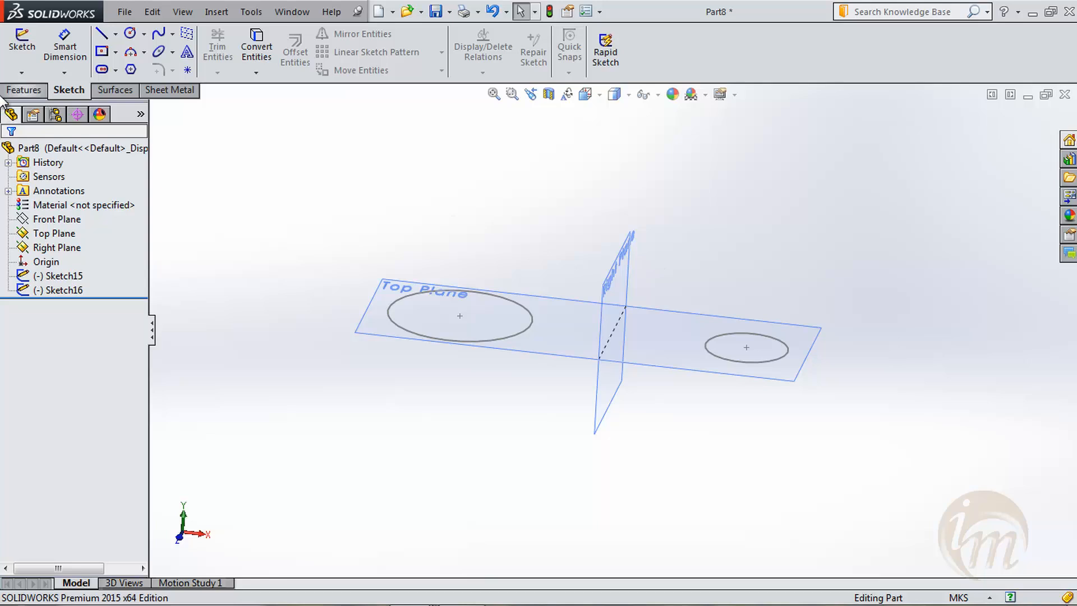
# - Sketch a center rectangle of about 0.02 by 0.02 m on the Right Plane, centred about 0.03 m directly above the origin
pyautogui.click(22, 48)
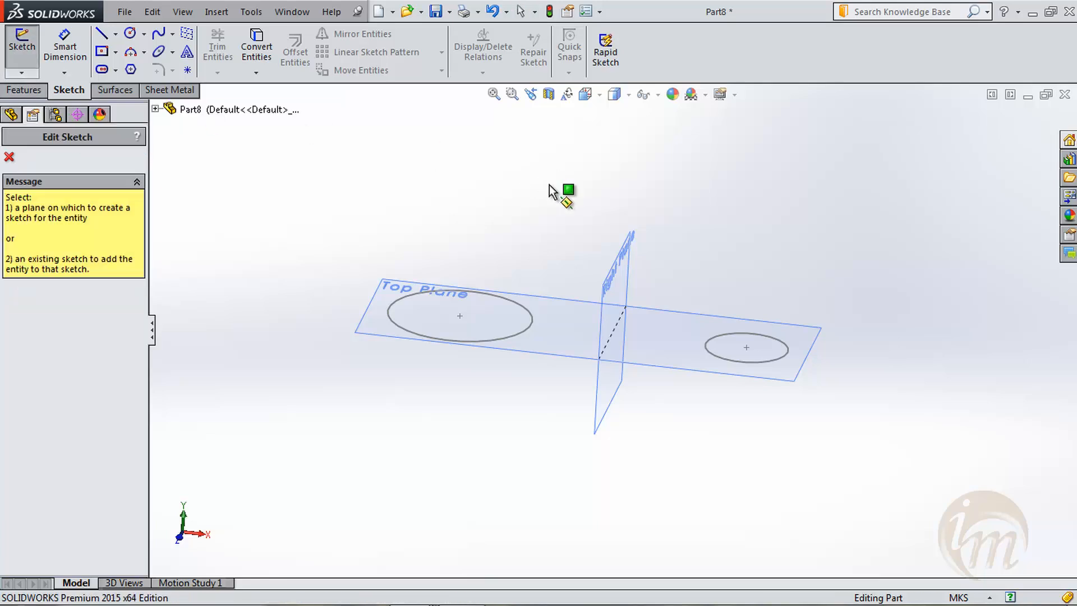
pyautogui.click(625, 241)
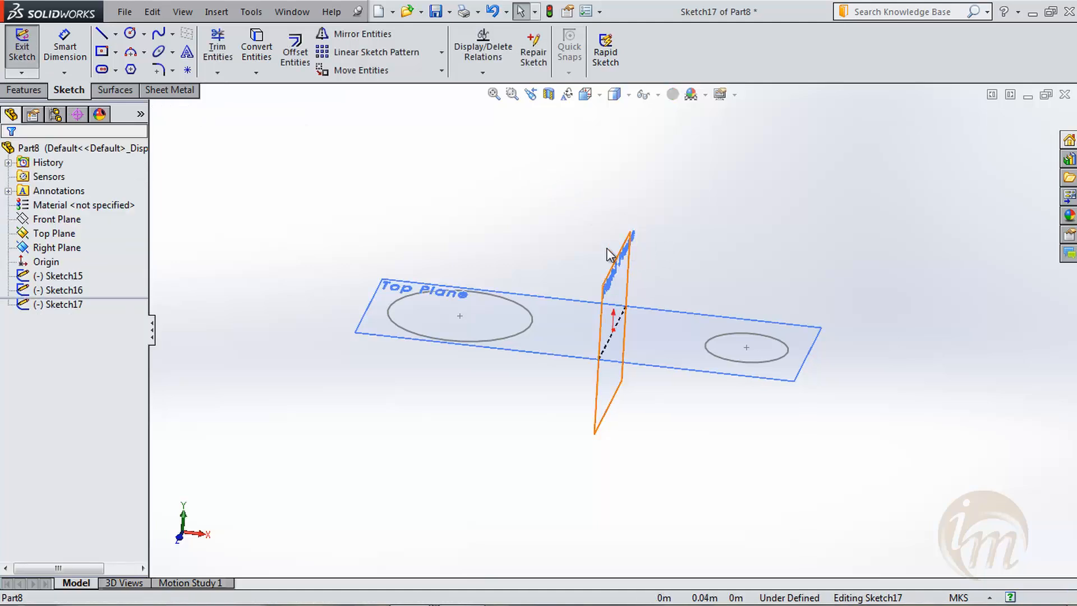
pyautogui.press('space')
pyautogui.click(635, 334)
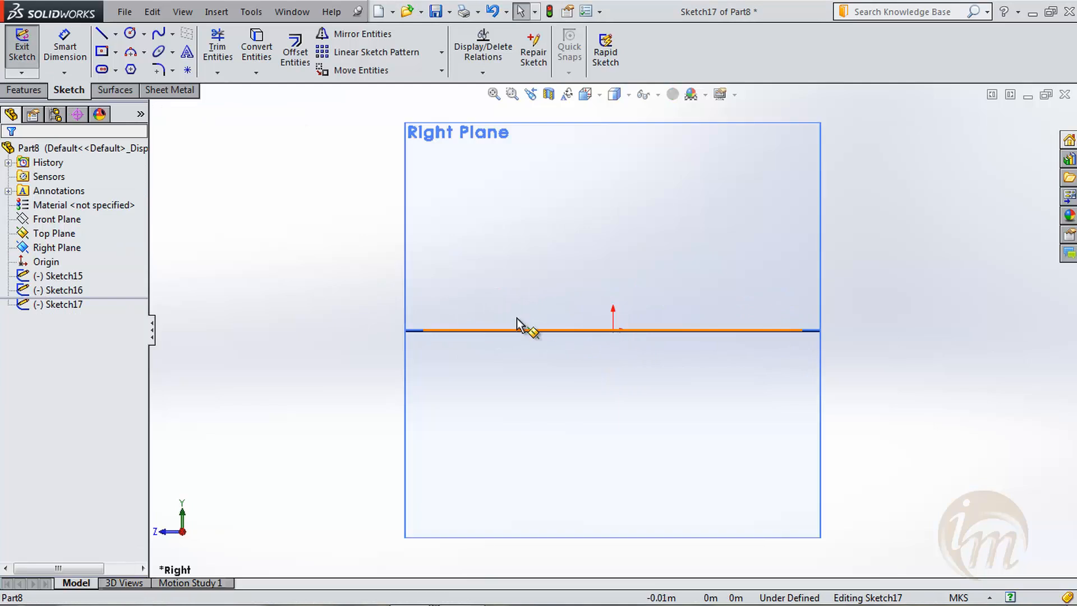
pyautogui.click(101, 52)
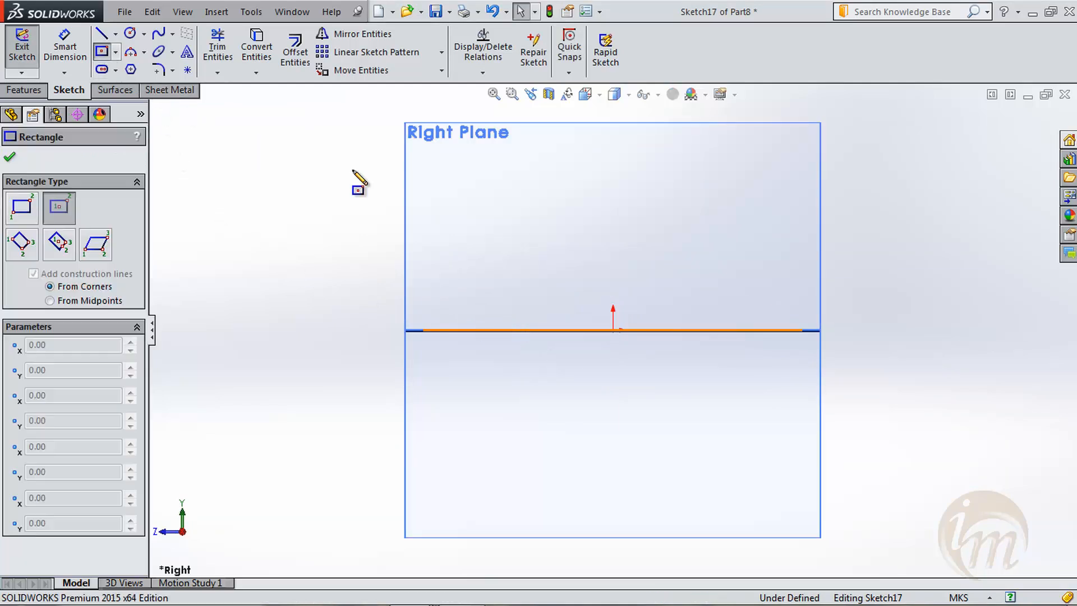
pyautogui.press('z')
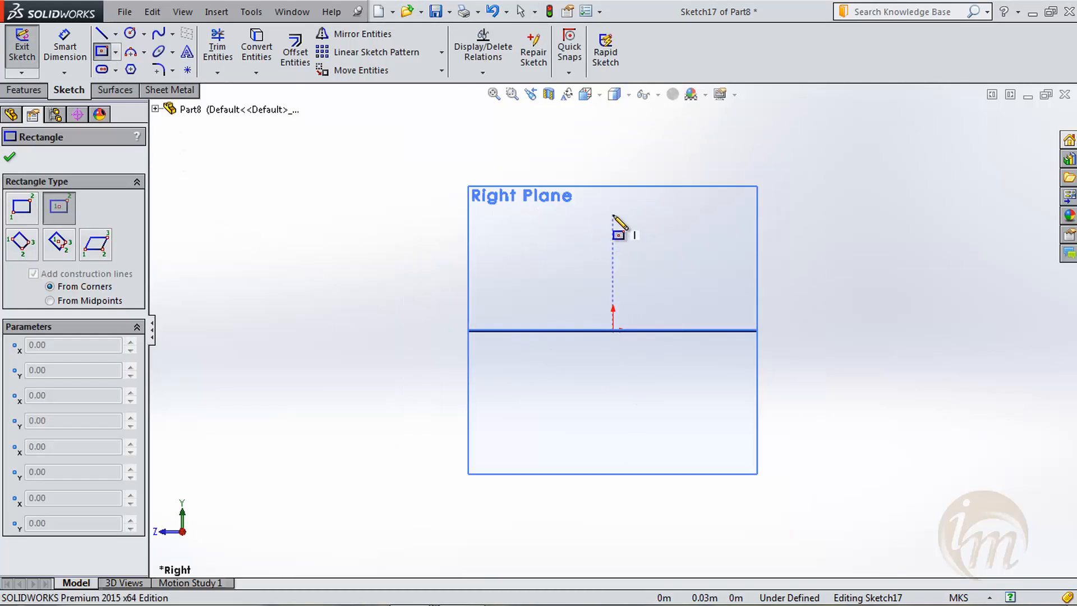
pyautogui.click(613, 214)
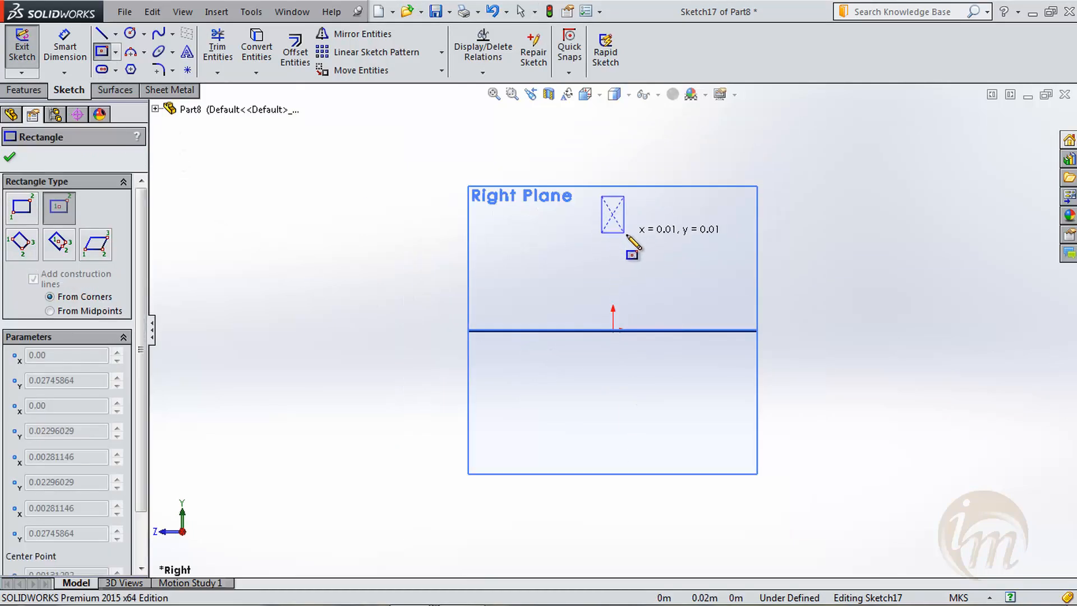
pyautogui.click(651, 250)
pyautogui.click(9, 157)
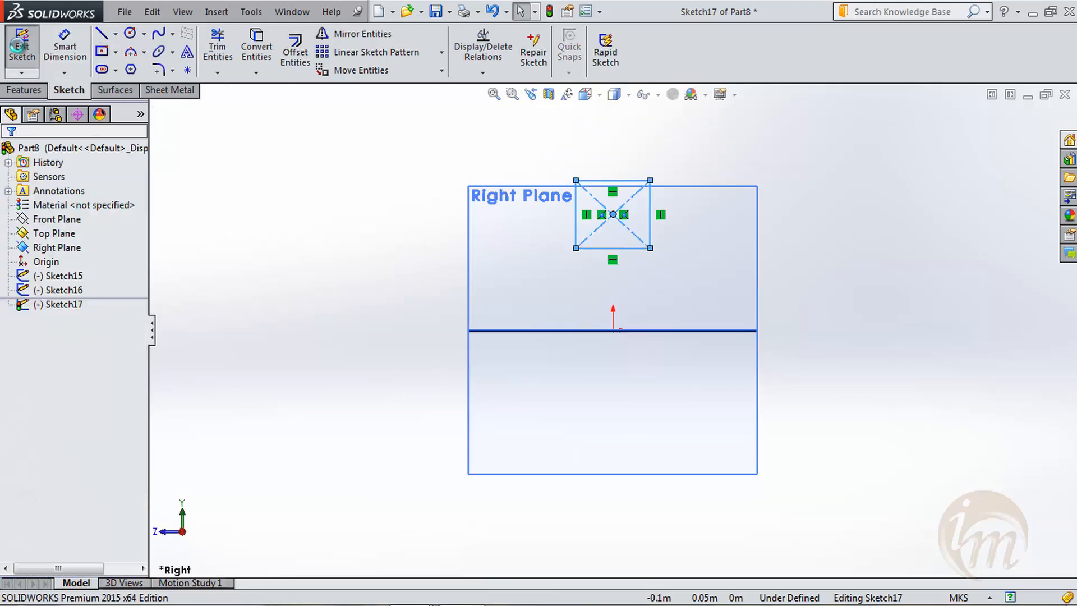
pyautogui.click(20, 46)
# - Close the rectangle sketch, check it against the two circles, and reopen it for editing in a face-on view
pyautogui.moveTo(377, 288)
pyautogui.mouseDown(button='middle')
pyautogui.moveTo(548, 351)
pyautogui.moveTo(555, 385)
pyautogui.moveTo(640, 295)
pyautogui.mouseUp(button='middle')
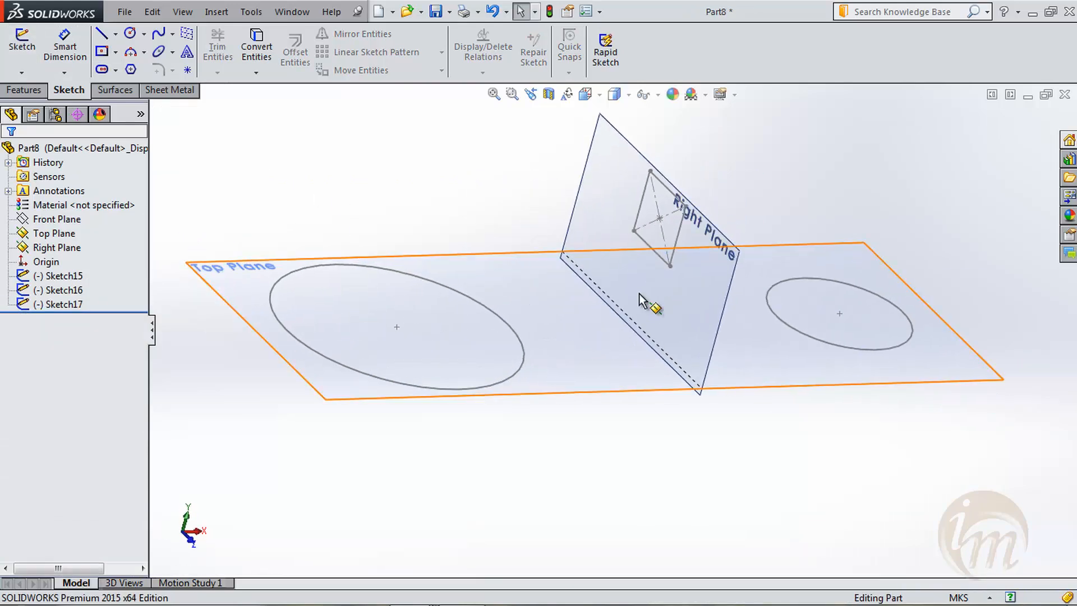
pyautogui.moveTo(798, 395)
pyautogui.mouseDown(button='middle')
pyautogui.moveTo(834, 420)
pyautogui.moveTo(705, 431)
pyautogui.moveTo(692, 447)
pyautogui.moveTo(738, 469)
pyautogui.moveTo(697, 293)
pyautogui.mouseUp(button='middle')
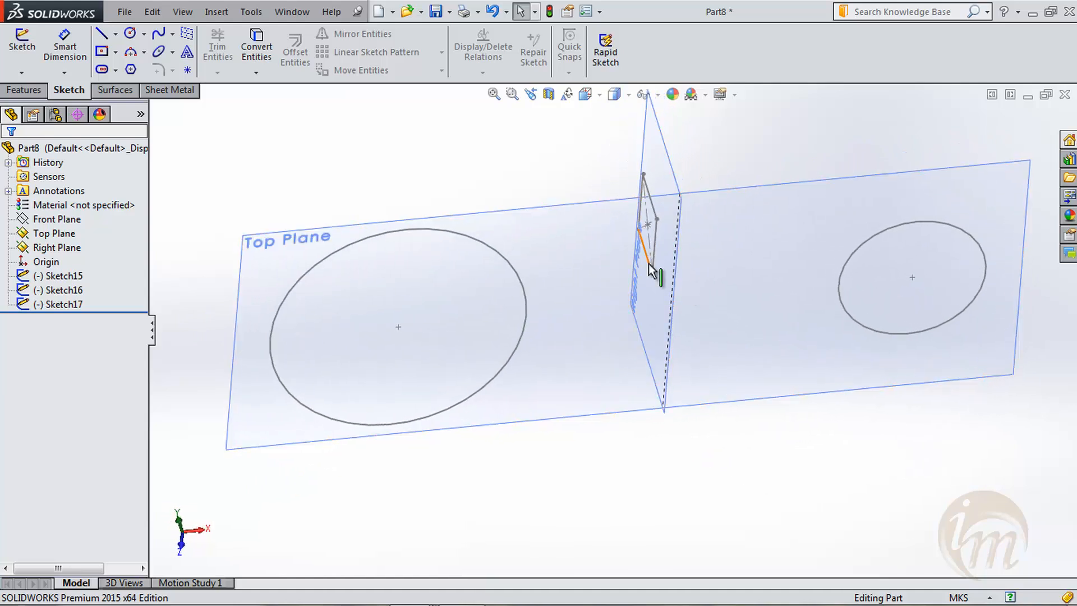
pyautogui.rightClick(56, 304)
pyautogui.click(76, 260)
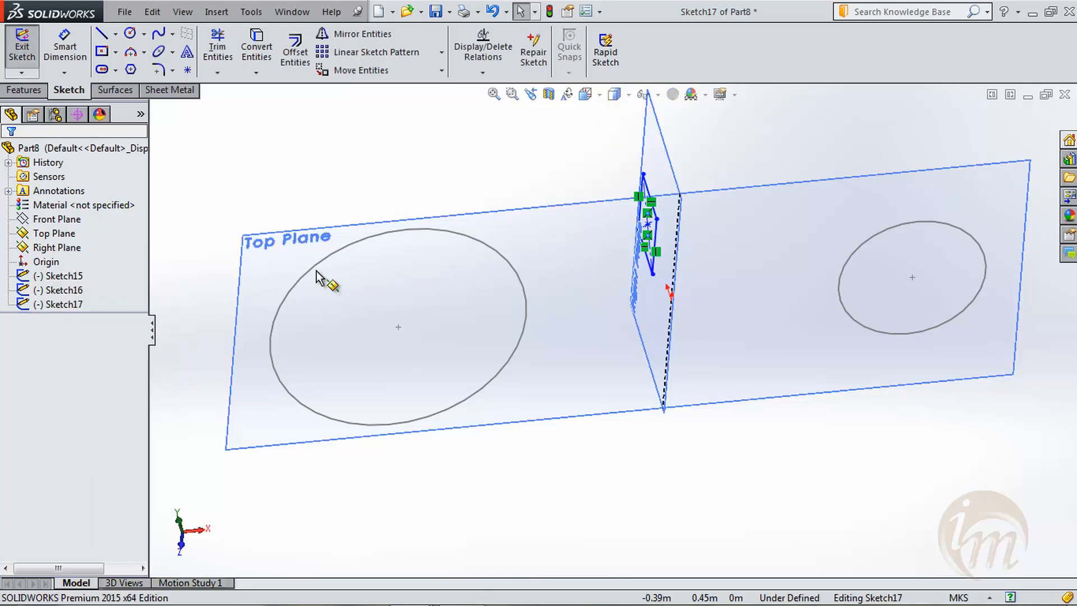
pyautogui.press('space')
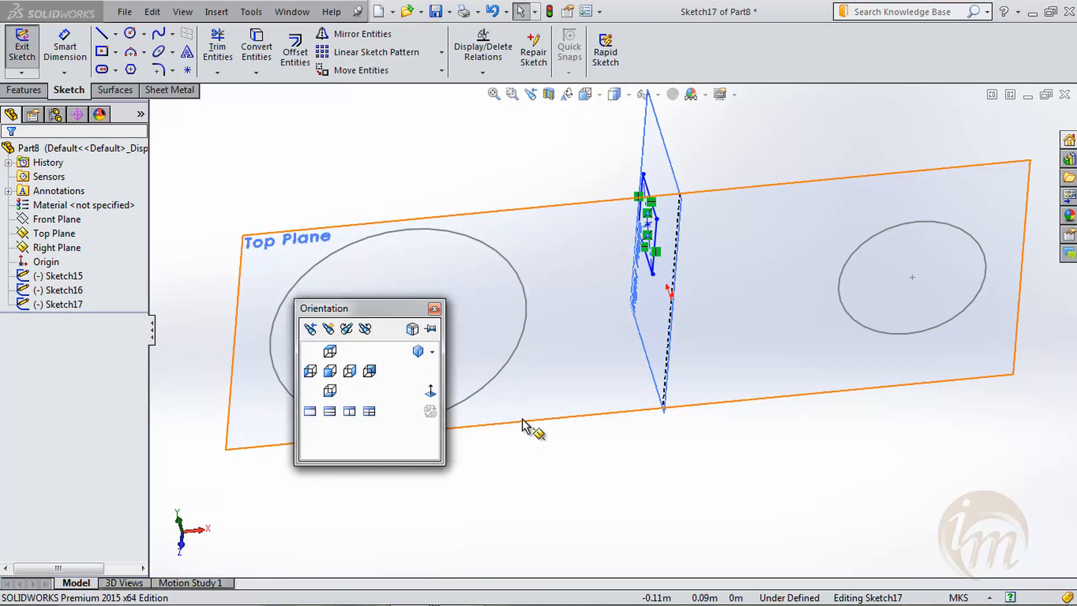
pyautogui.click(425, 394)
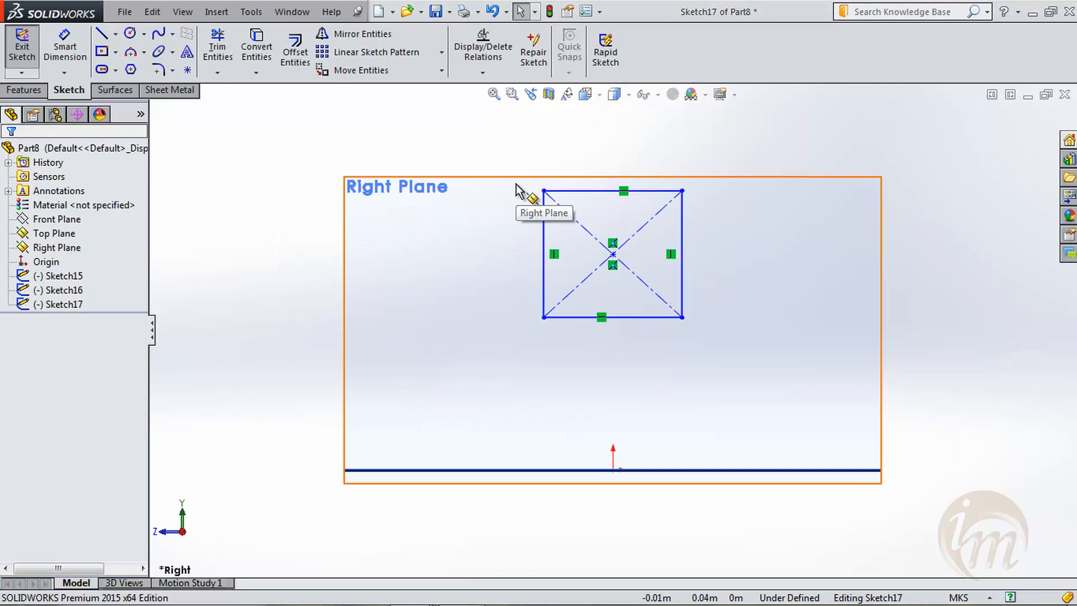
# - Scale the whole rectangle about its lower-left corner by a factor of about 1.5, without a copy, and close the sketch
pyautogui.moveTo(510, 167)
pyautogui.mouseDown()
pyautogui.moveTo(671, 361)
pyautogui.moveTo(732, 370)
pyautogui.mouseUp()
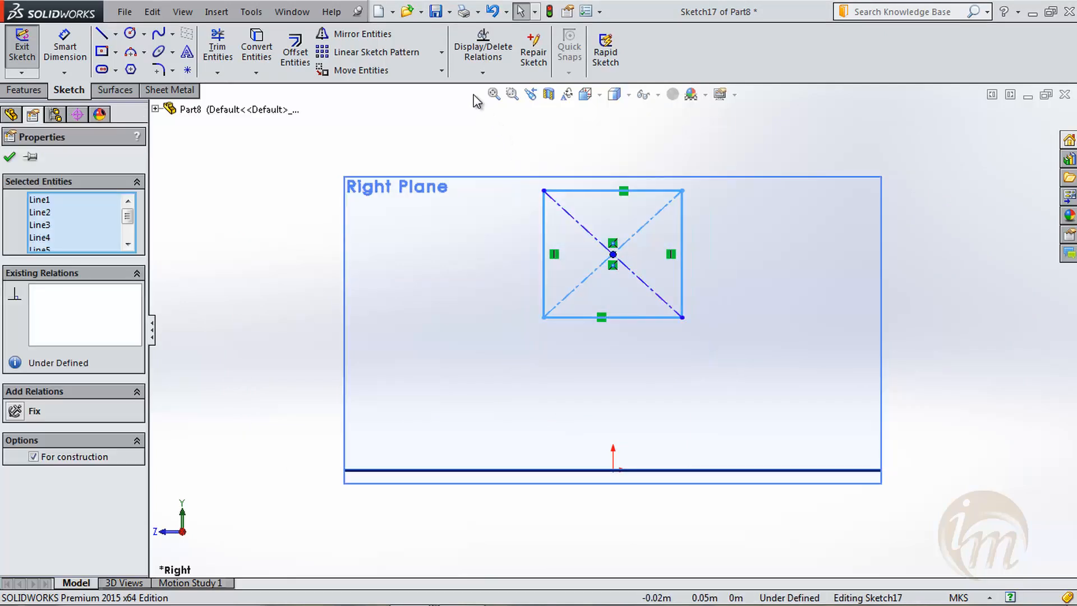
pyautogui.click(441, 70)
pyautogui.click(402, 137)
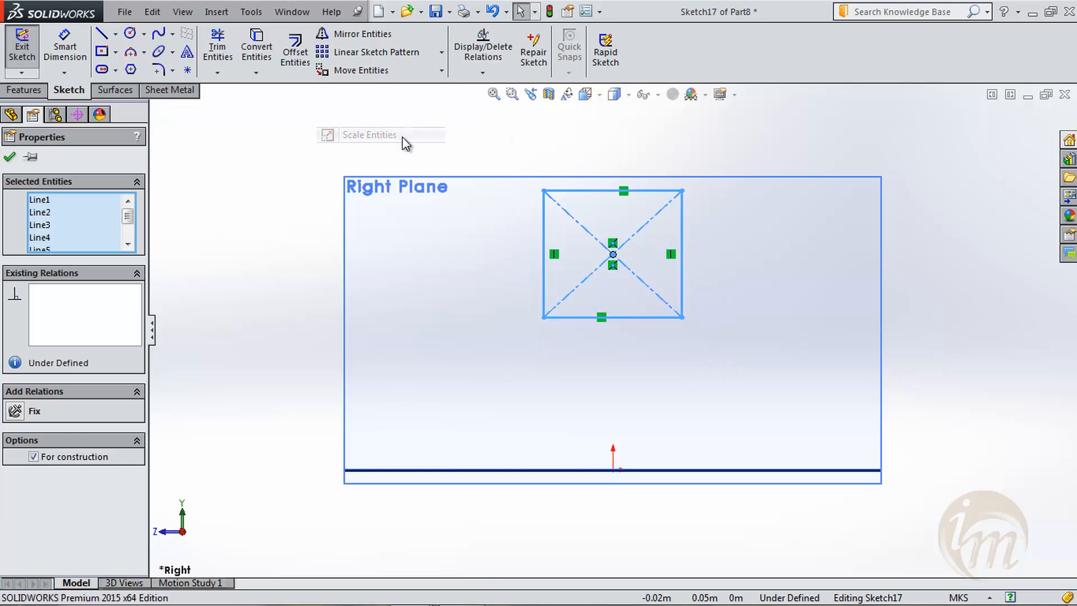
pyautogui.click(544, 317)
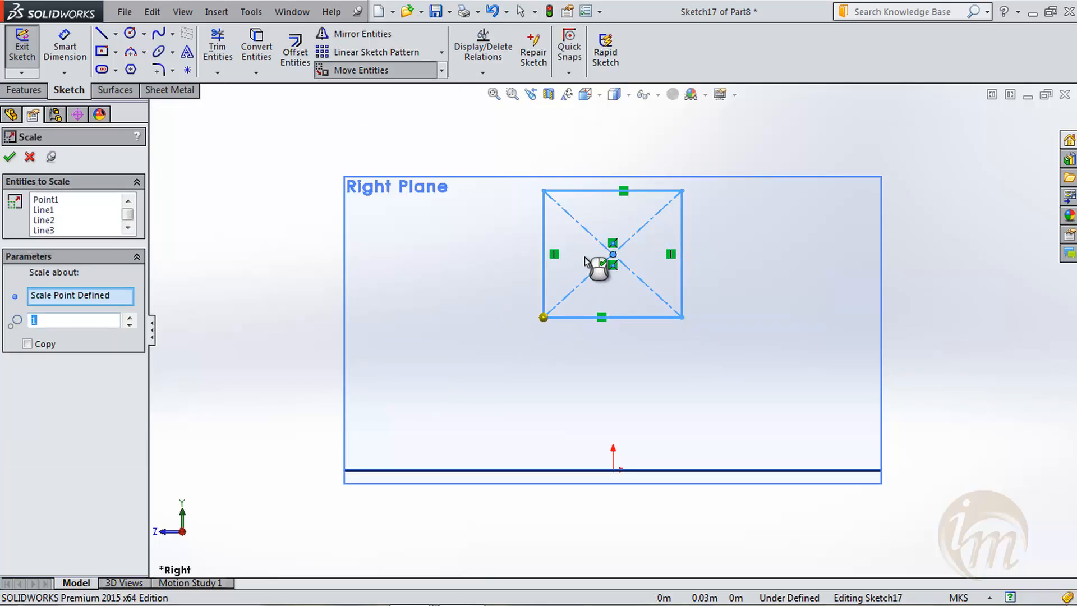
pyautogui.click(129, 317)
pyautogui.click(128, 317)
pyautogui.click(128, 317)
pyautogui.click(128, 317)
pyautogui.click(129, 317)
pyautogui.click(128, 317)
pyautogui.click(129, 317)
pyautogui.click(129, 317)
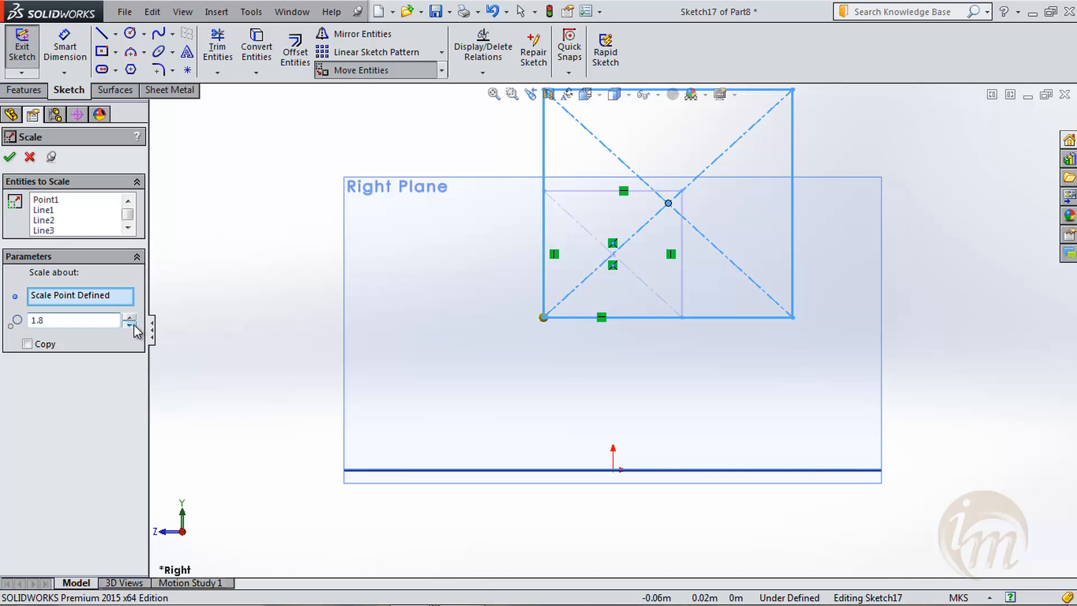
pyautogui.click(130, 324)
pyautogui.click(131, 325)
pyautogui.click(131, 325)
pyautogui.click(8, 158)
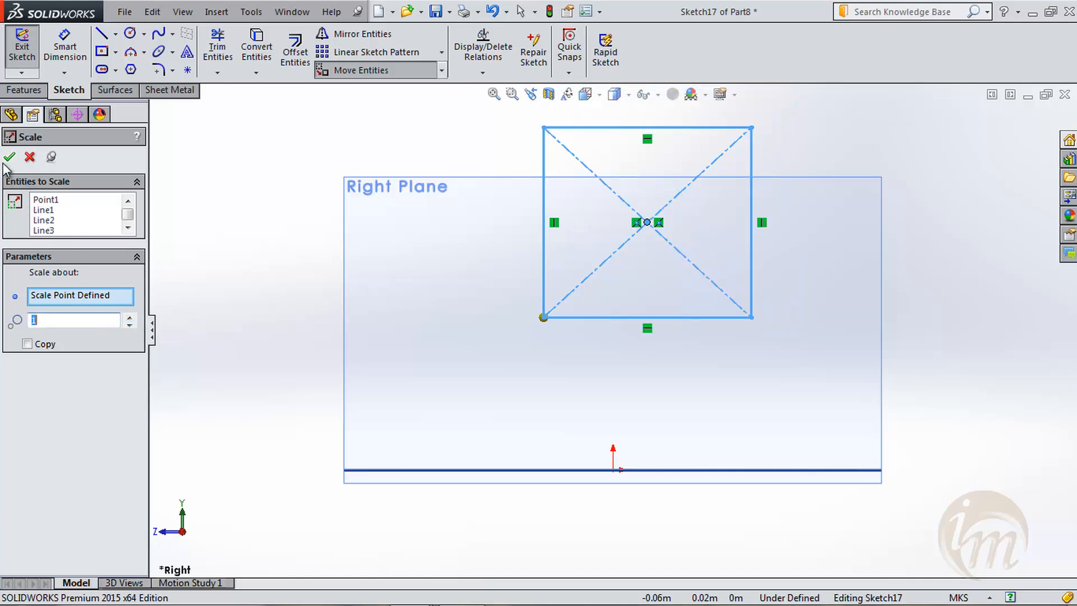
pyautogui.click(22, 49)
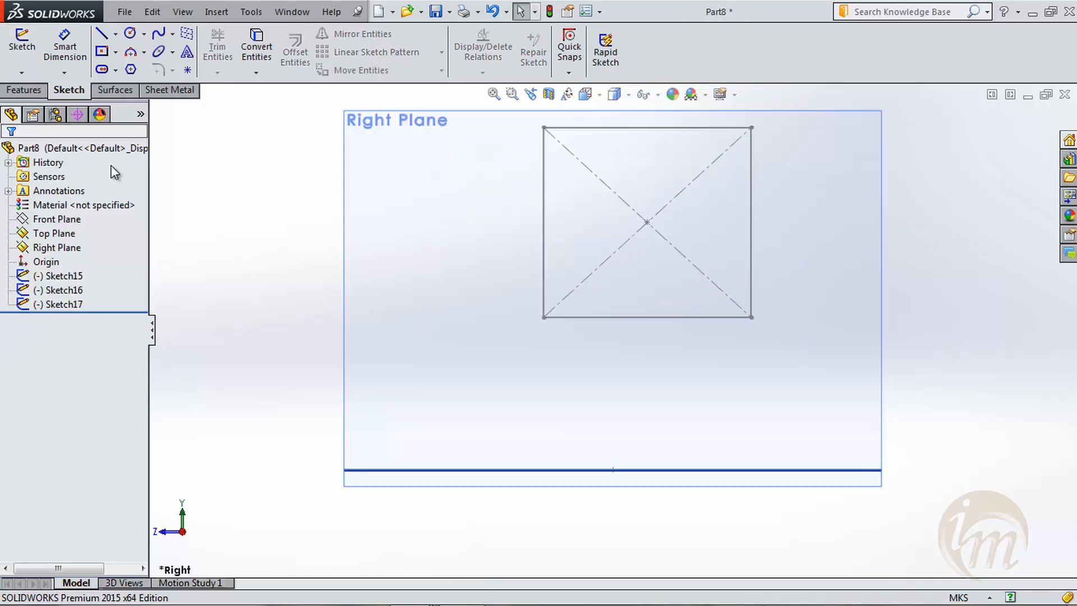
# - Create a lofted boss from the large circle through the Right Plane rectangle to the small circle
pyautogui.moveTo(270, 285); pyautogui.dragTo(368, 323, button='middle')
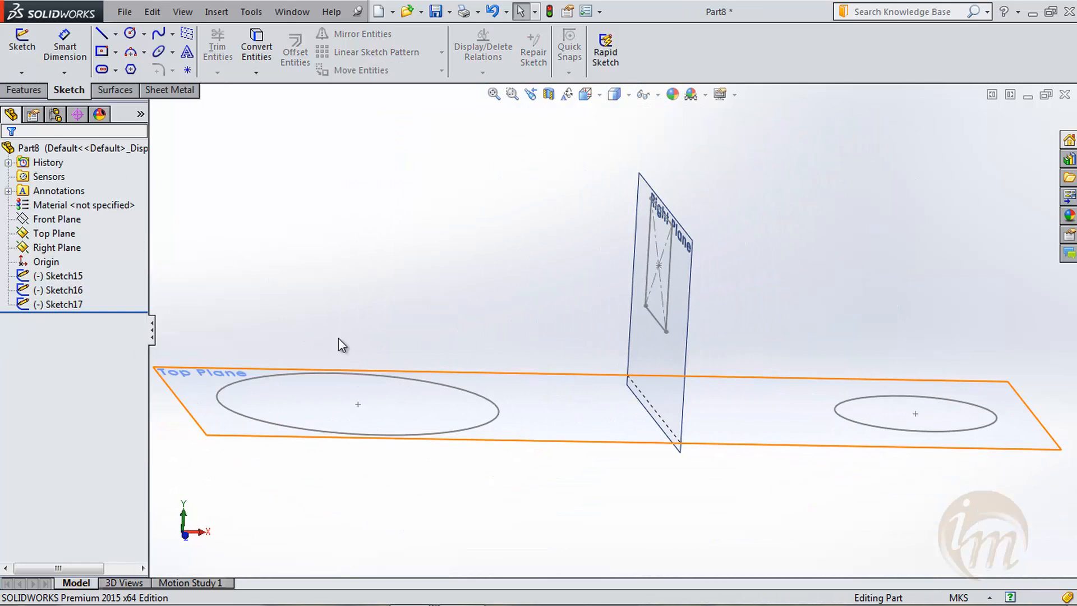
pyautogui.click(24, 90)
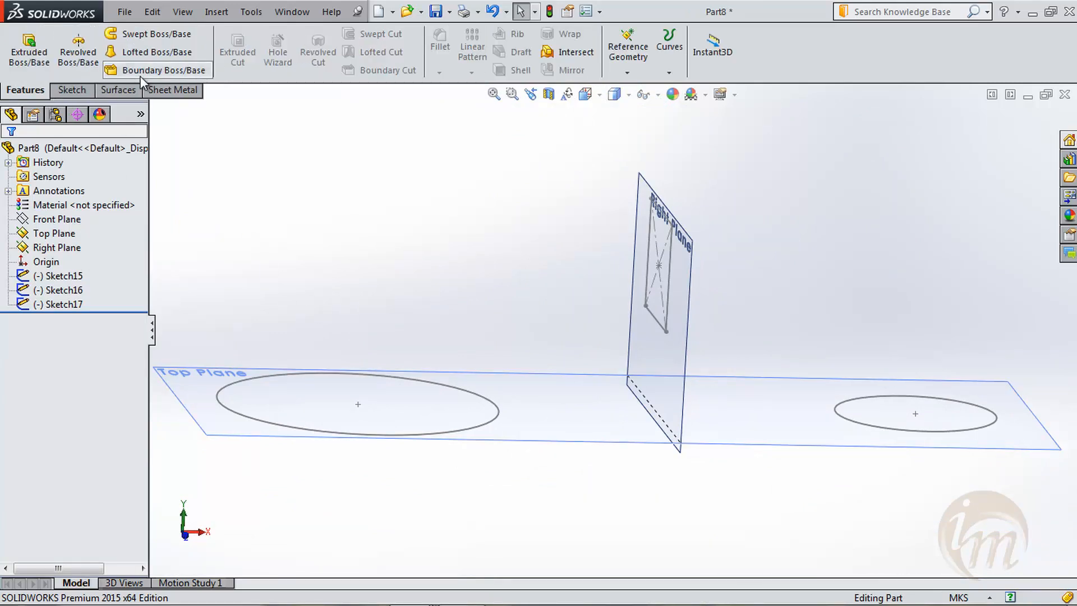
pyautogui.click(171, 56)
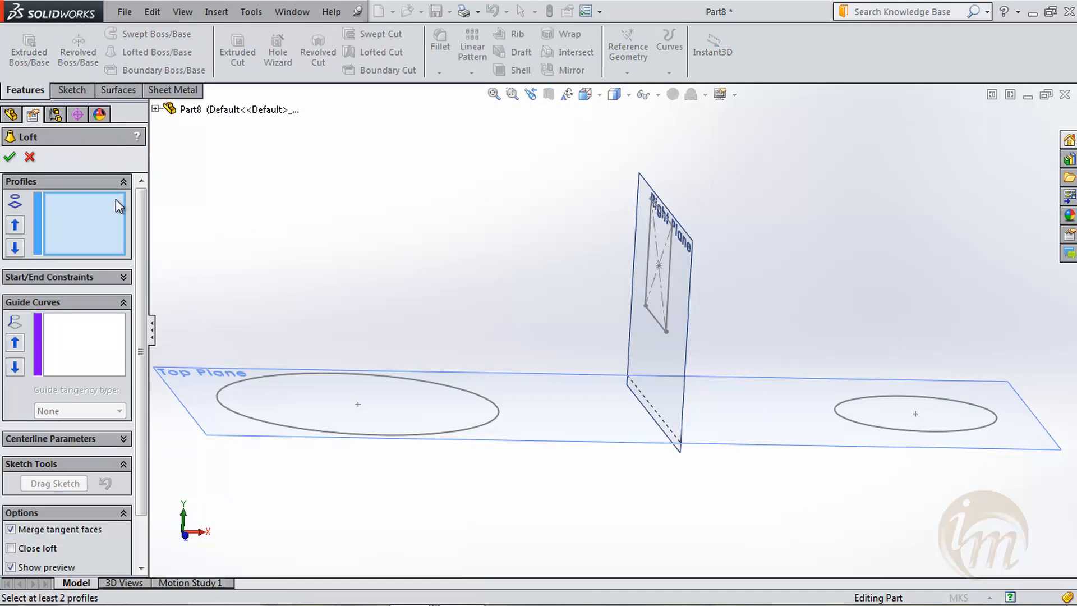
pyautogui.click(395, 435)
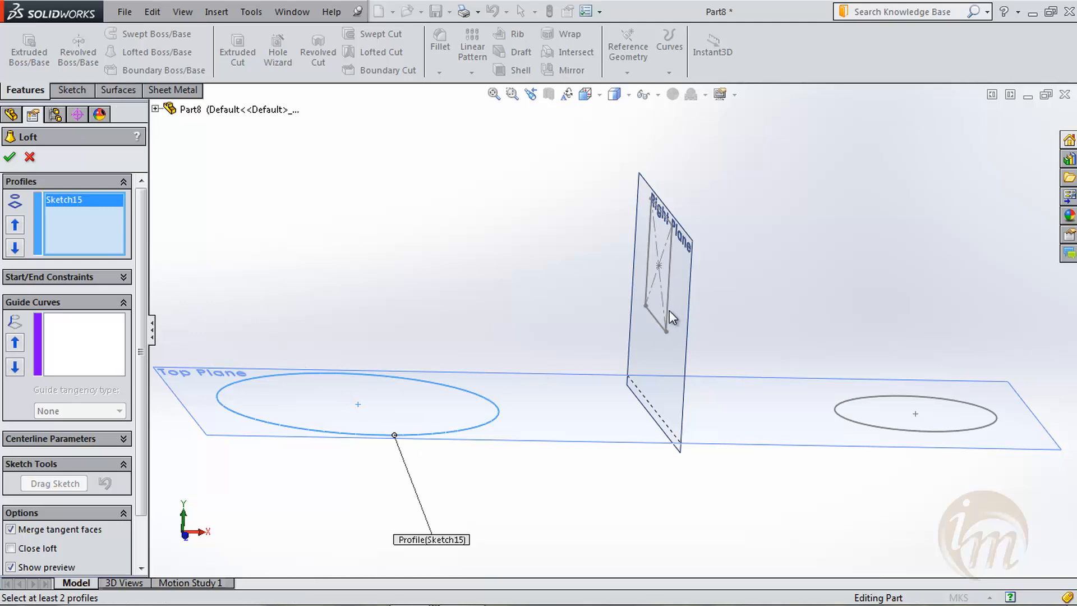
pyautogui.click(667, 328)
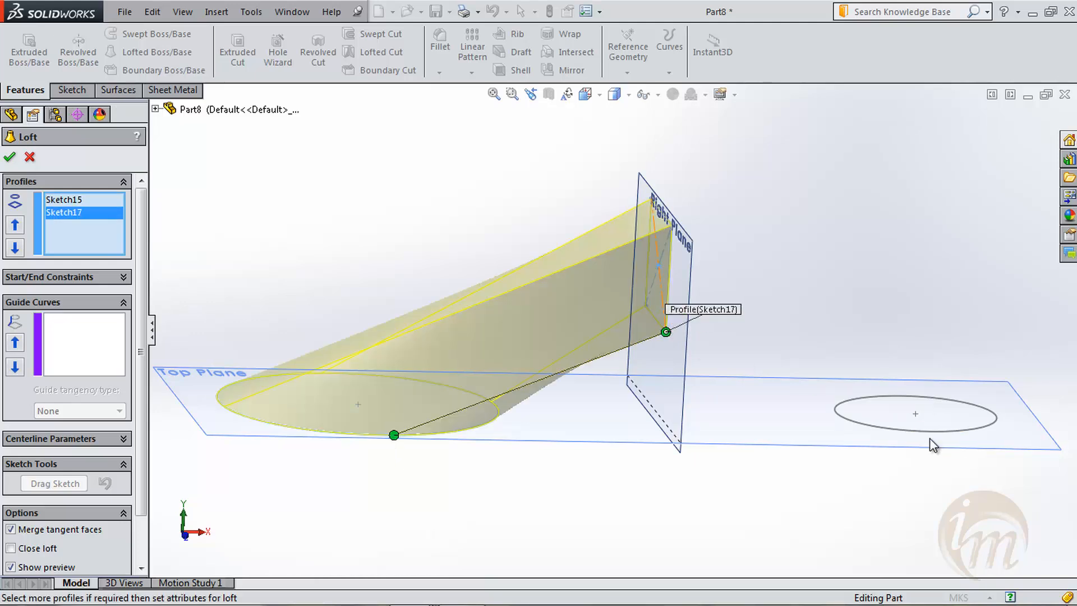
pyautogui.click(895, 430)
pyautogui.moveTo(774, 476)
pyautogui.mouseDown(button='middle')
pyautogui.moveTo(723, 457)
pyautogui.moveTo(678, 347)
pyautogui.moveTo(697, 368)
pyautogui.moveTo(712, 490)
pyautogui.moveTo(717, 433)
pyautogui.mouseUp(button='middle')
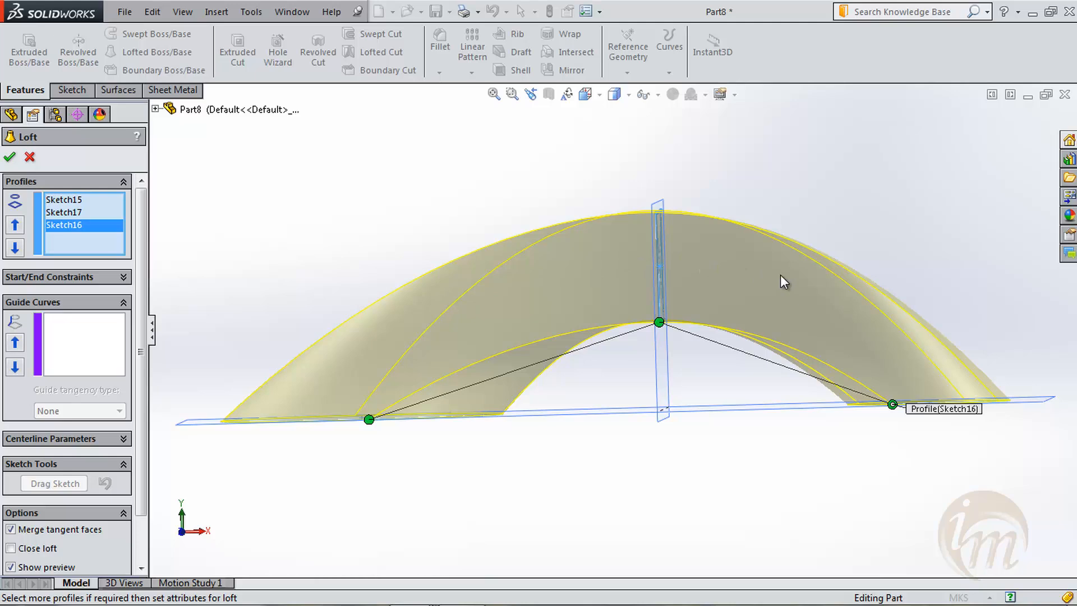
pyautogui.moveTo(593, 279); pyautogui.dragTo(582, 233, button='middle')
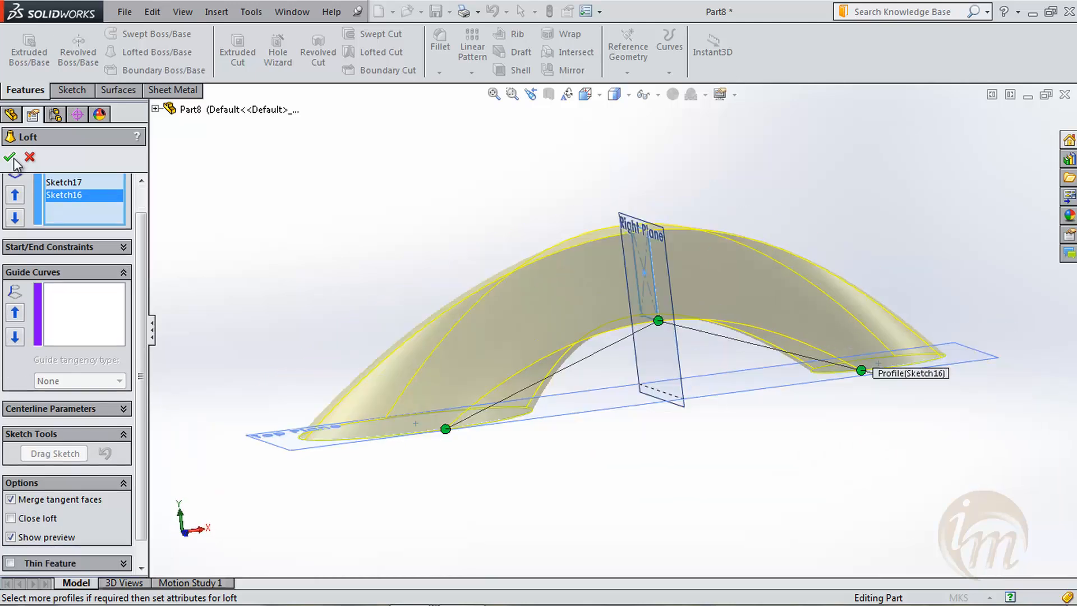
pyautogui.click(9, 157)
# - Inspect the arched loft from several angles and delete the loft feature
pyautogui.moveTo(478, 252); pyautogui.dragTo(534, 399, button='middle')
pyautogui.click(833, 333)
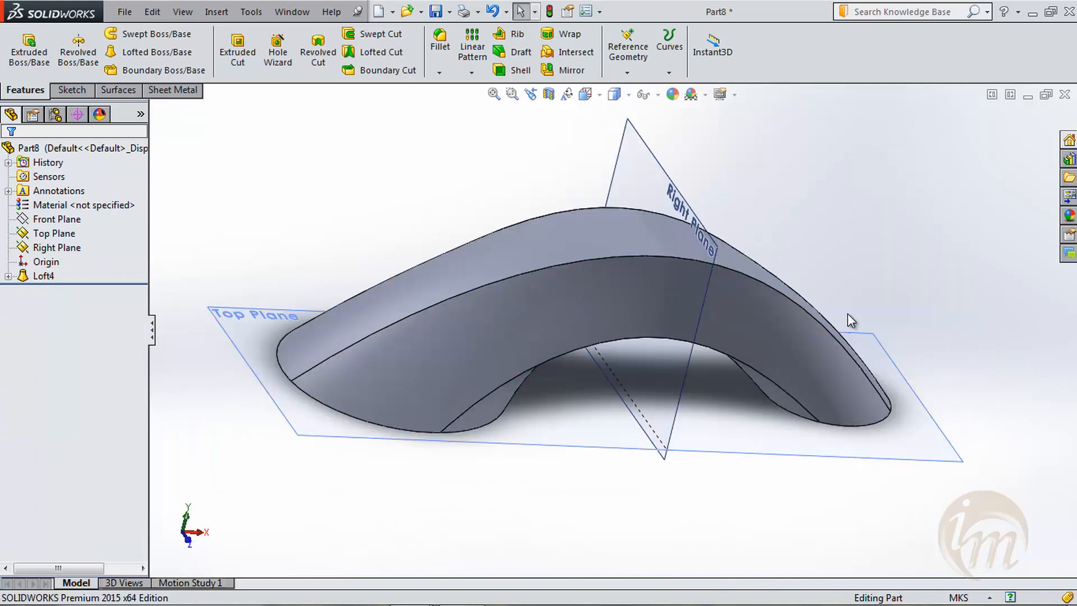
pyautogui.moveTo(857, 321); pyautogui.dragTo(899, 262, button='middle')
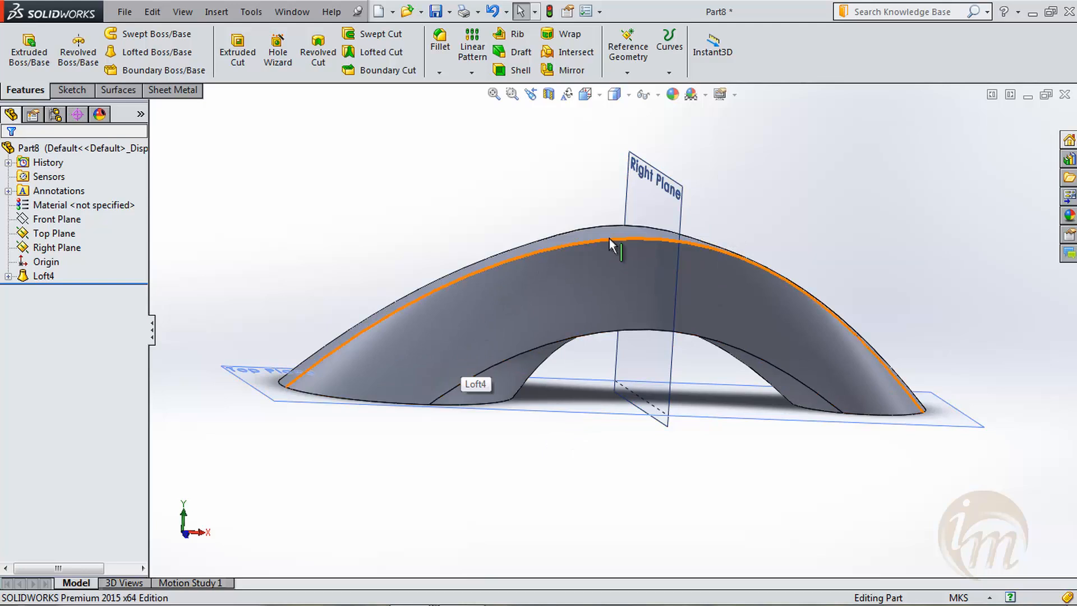
pyautogui.moveTo(784, 216); pyautogui.dragTo(765, 239, button='middle')
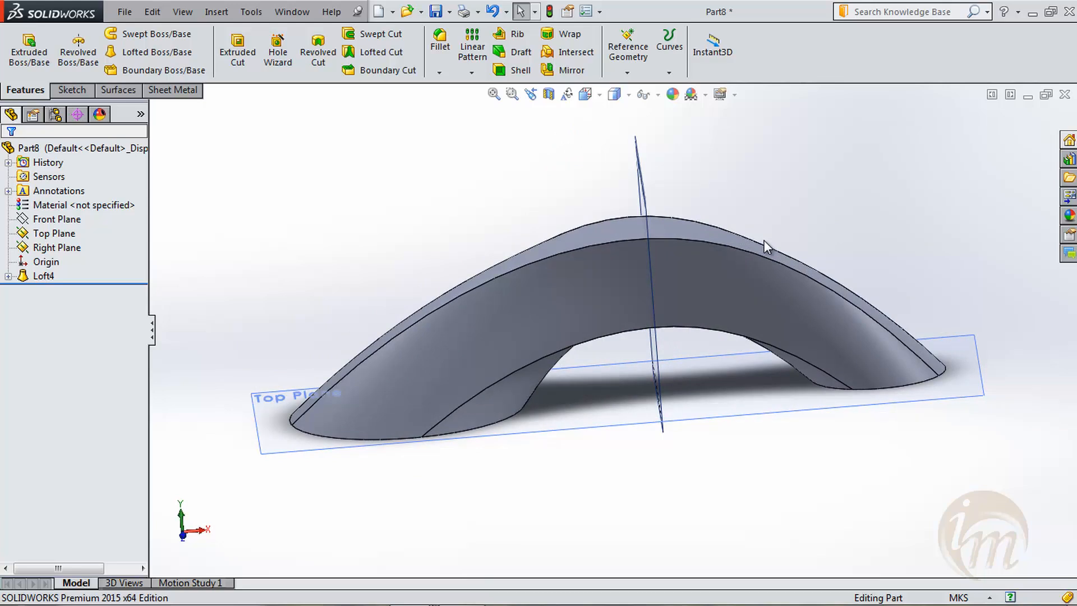
pyautogui.rightClick(47, 281)
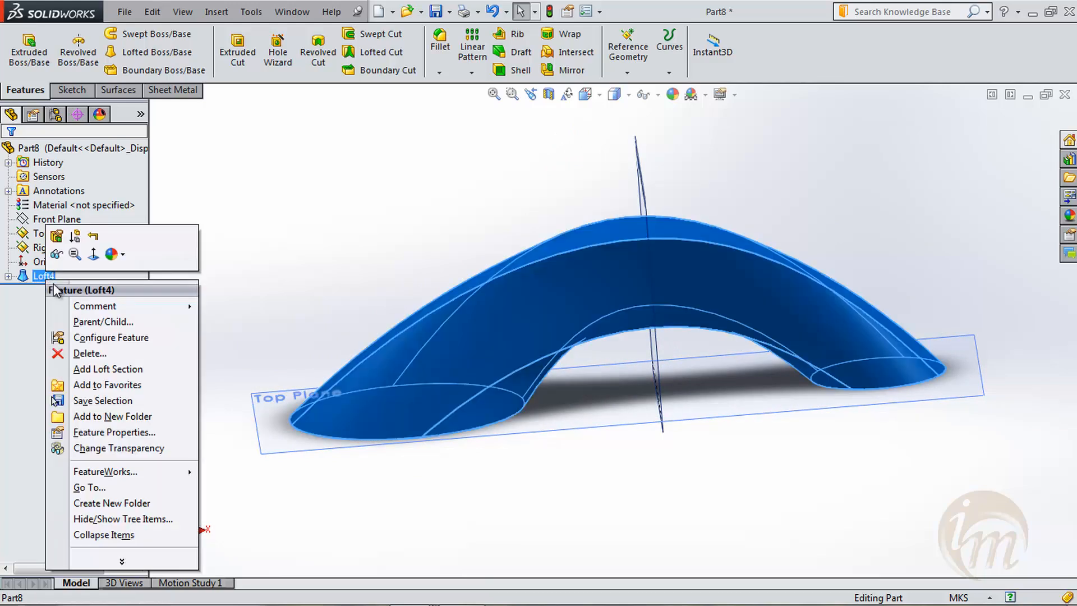
pyautogui.click(90, 353)
pyautogui.click(629, 221)
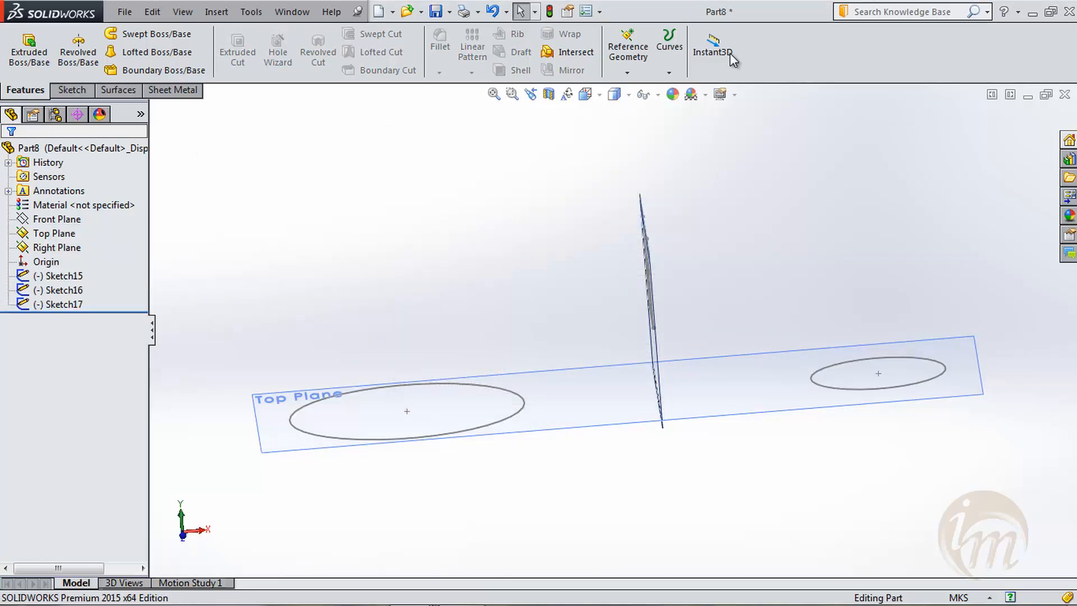
# - Create a reference plane at 45° to the Top Plane, coincident with the bottom edge of the rectangle
pyautogui.click(627, 73)
pyautogui.click(639, 90)
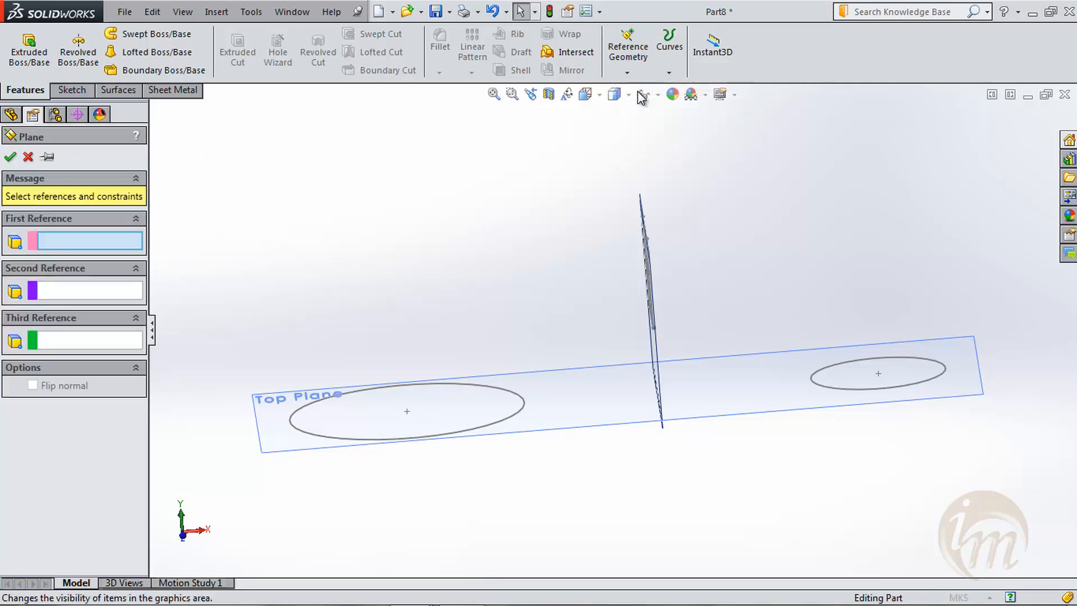
pyautogui.click(750, 415)
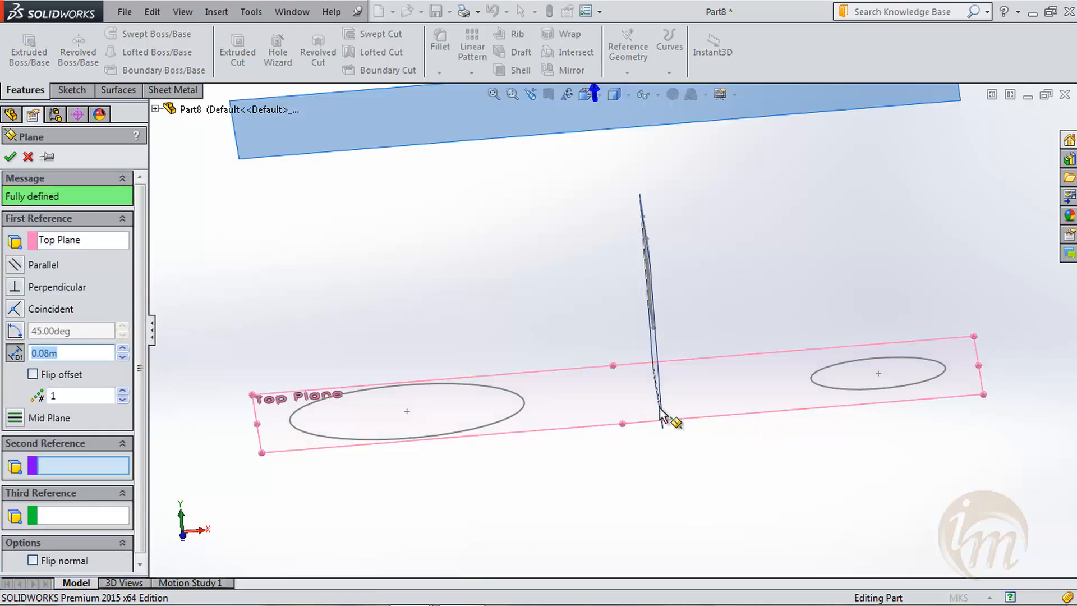
pyautogui.moveTo(666, 409); pyautogui.dragTo(698, 404, button='middle')
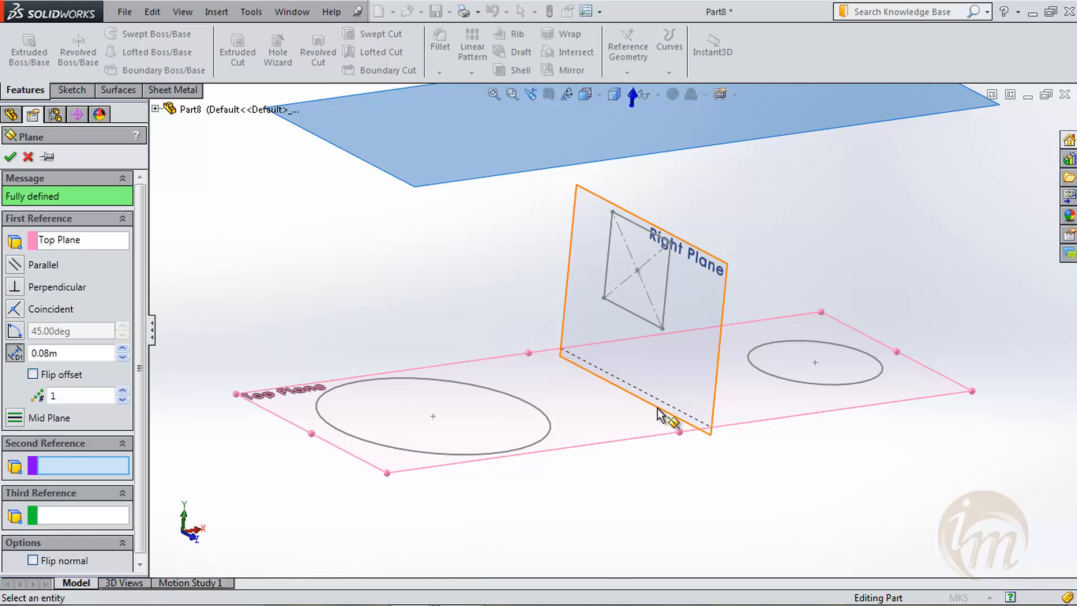
pyautogui.click(632, 320)
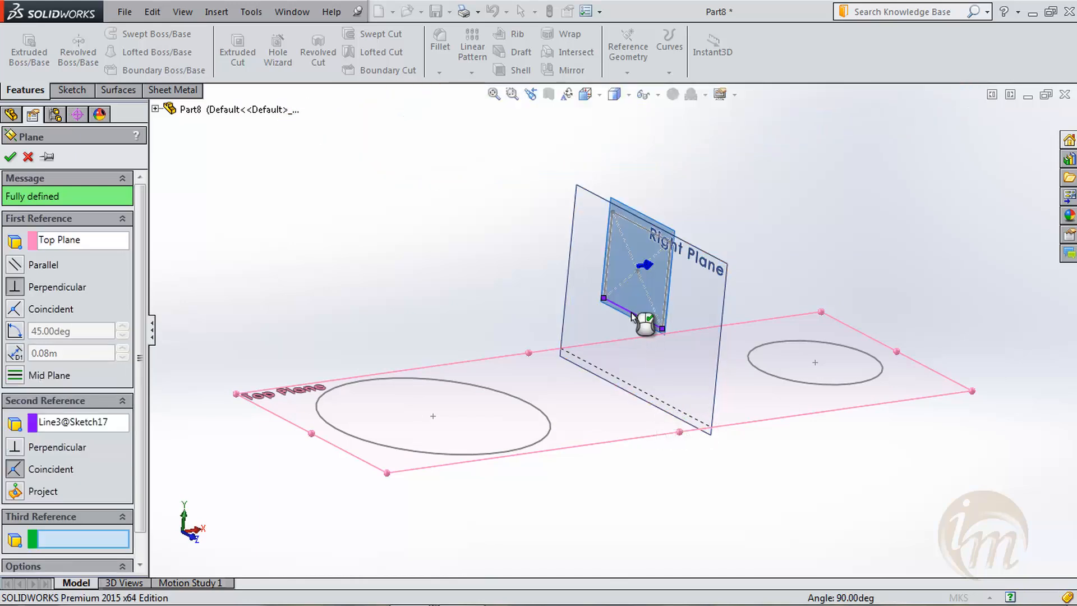
pyautogui.scroll(2, 623, 320)
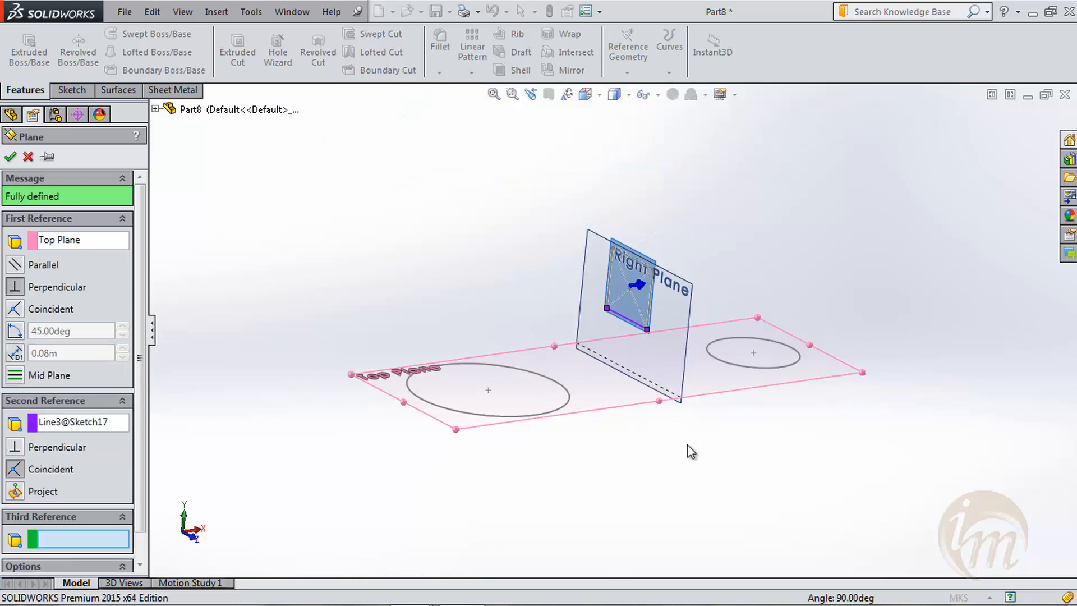
pyautogui.click(93, 245)
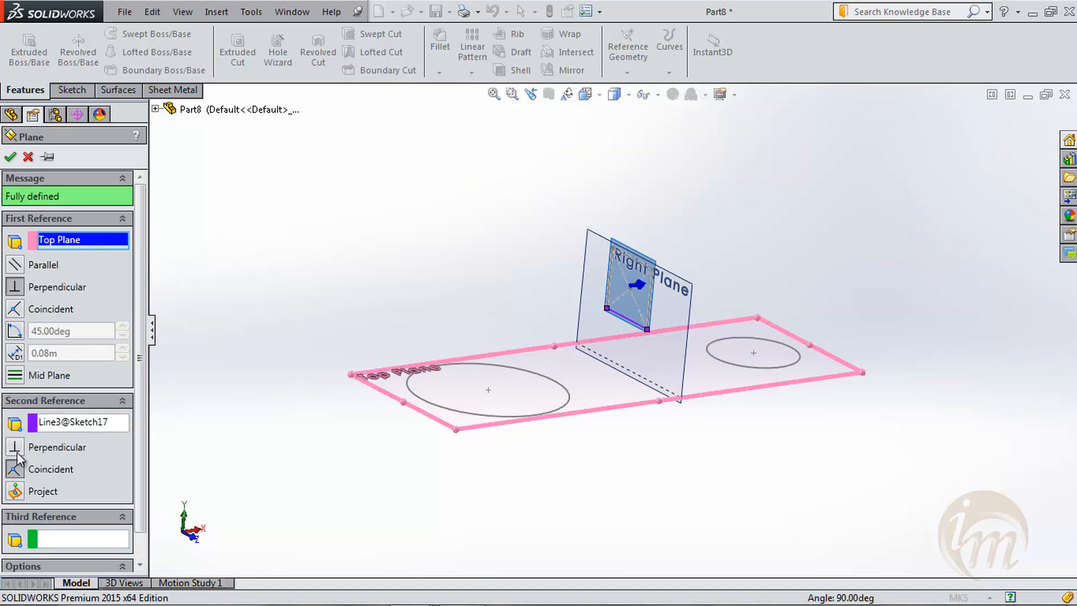
pyautogui.click(15, 331)
pyautogui.moveTo(572, 429); pyautogui.dragTo(601, 430, button='middle')
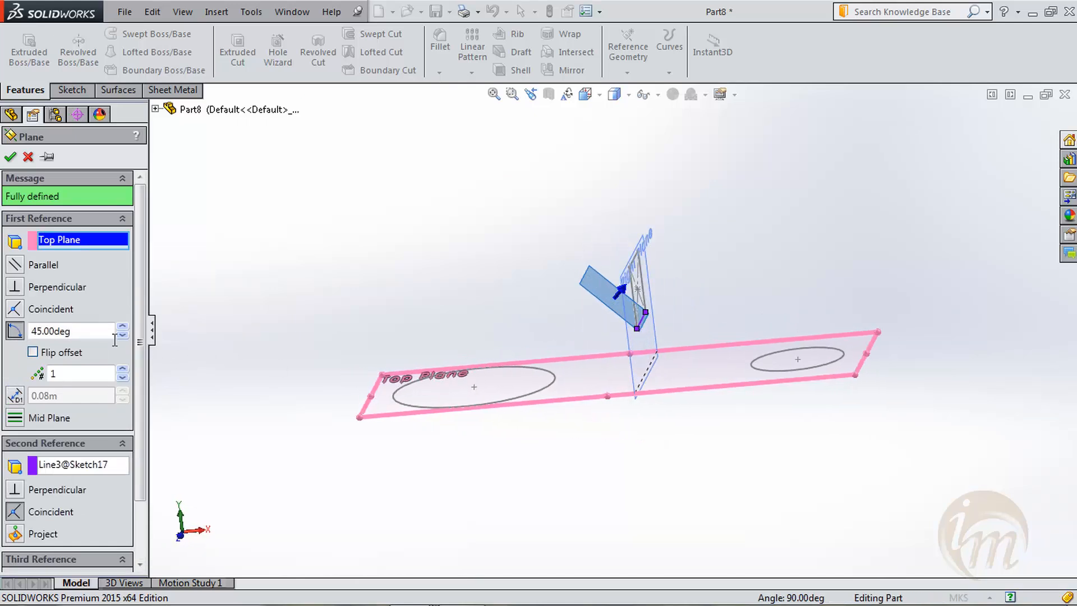
pyautogui.click(15, 147)
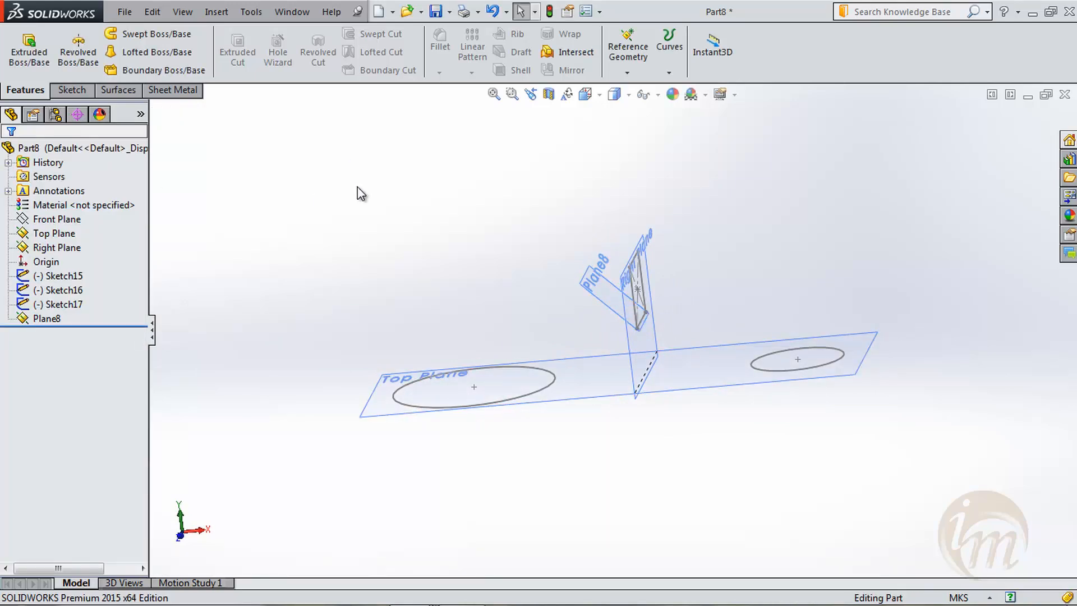
# - Sketch a six-sided polygon centred on the origin of the 45° plane, with an inscribed circle of about 0.028 m, and close the sketch
pyautogui.click(72, 90)
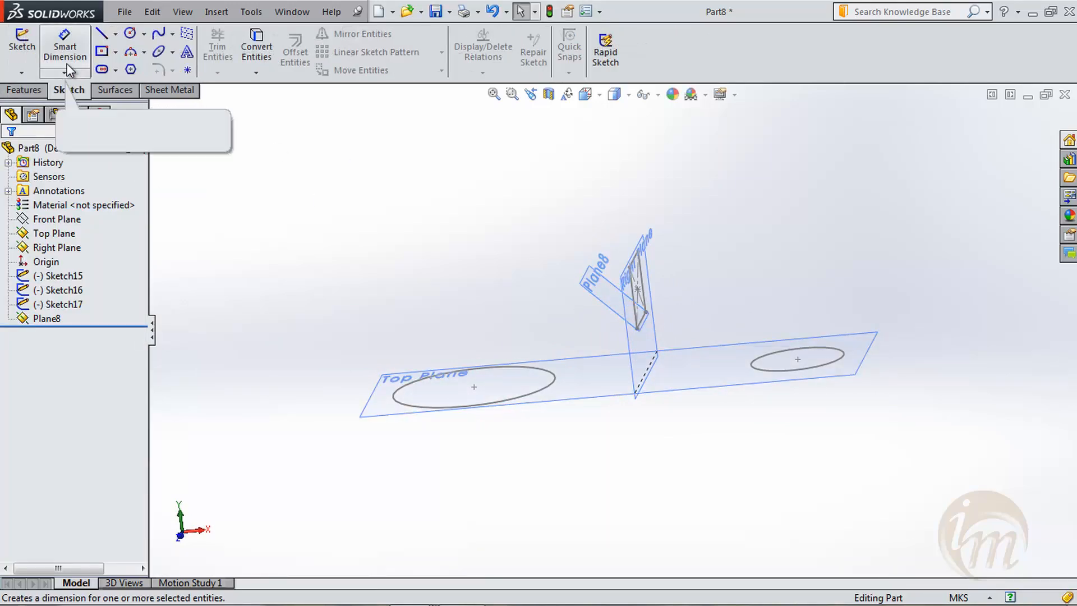
pyautogui.click(26, 42)
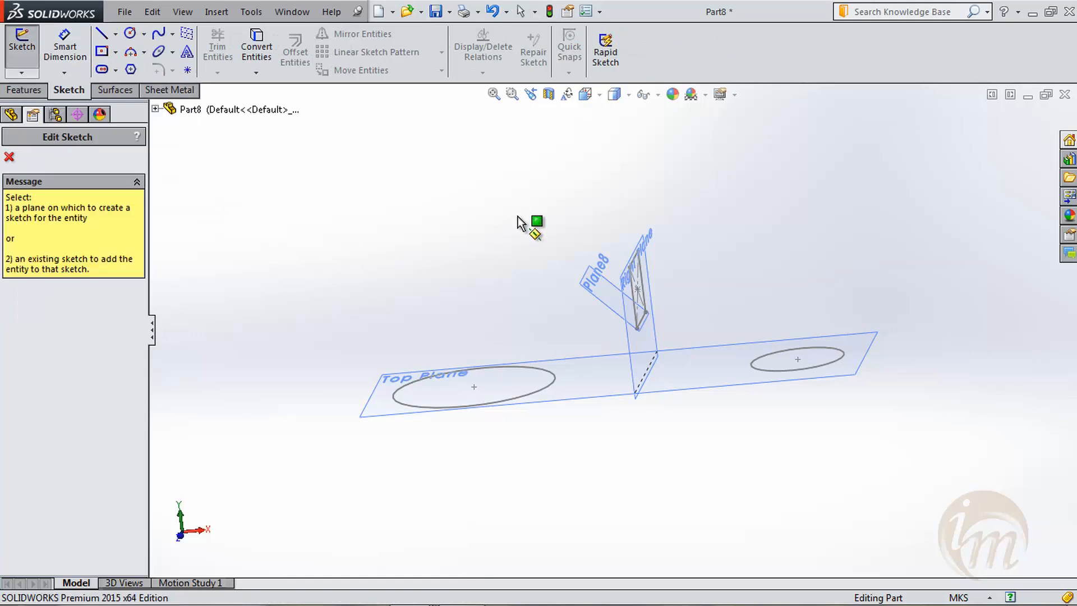
pyautogui.click(578, 289)
pyautogui.press('space')
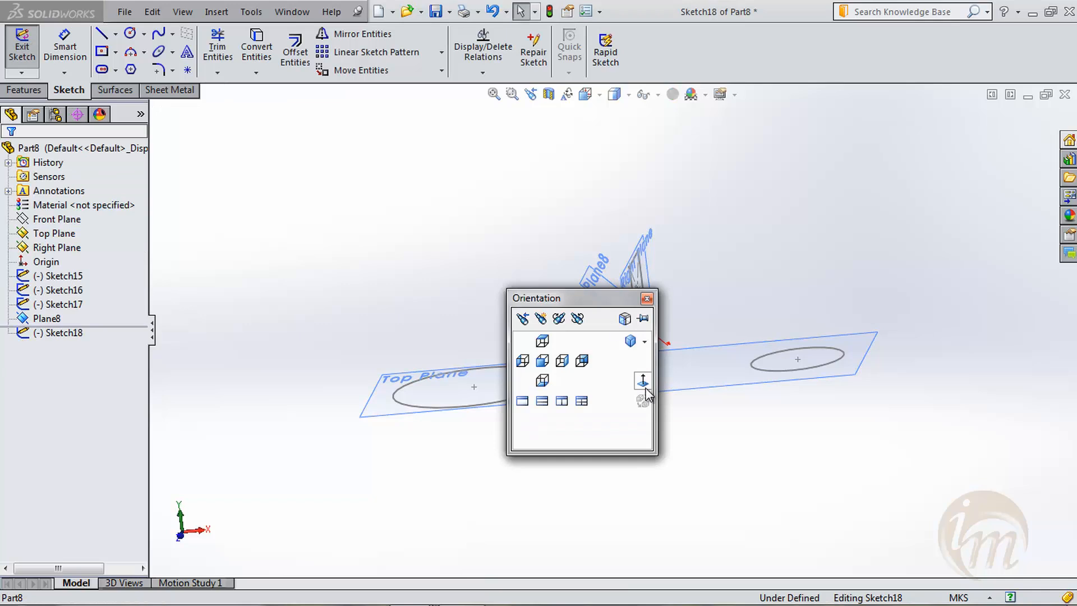
pyautogui.click(644, 386)
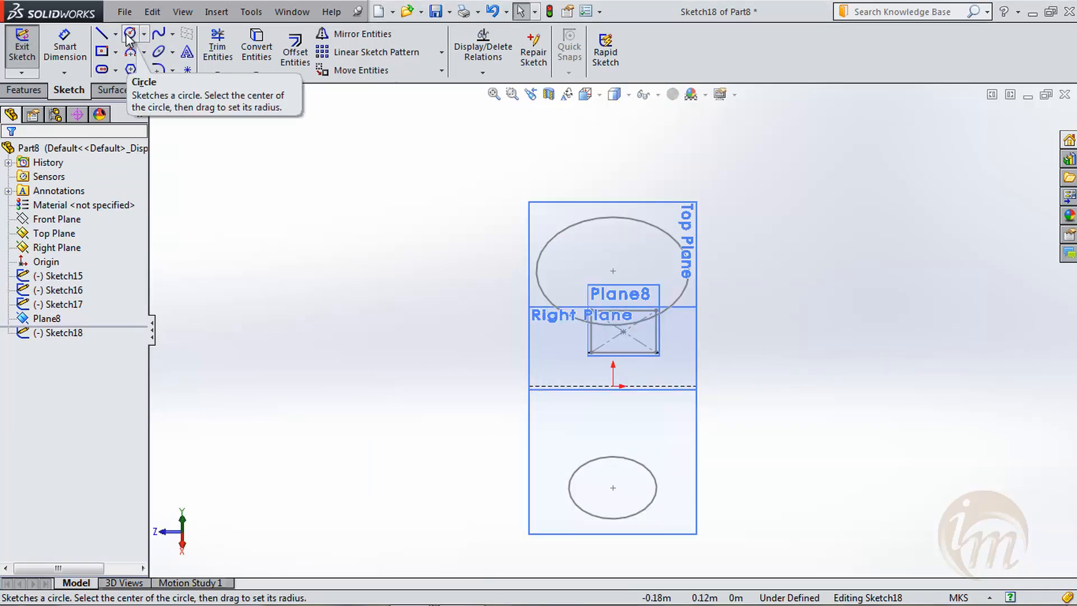
pyautogui.click(131, 69)
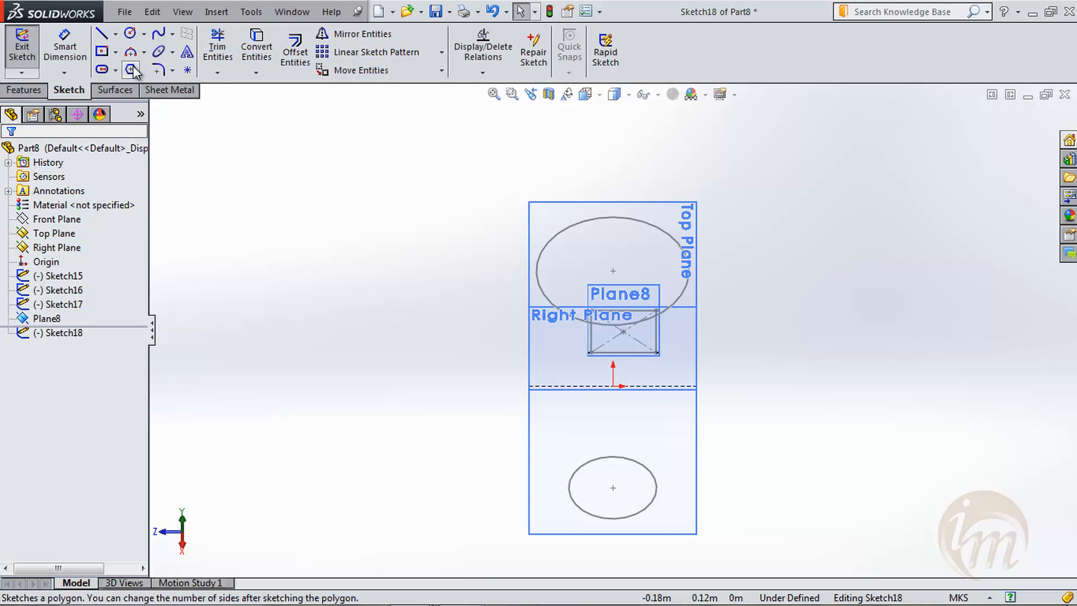
pyautogui.click(613, 386)
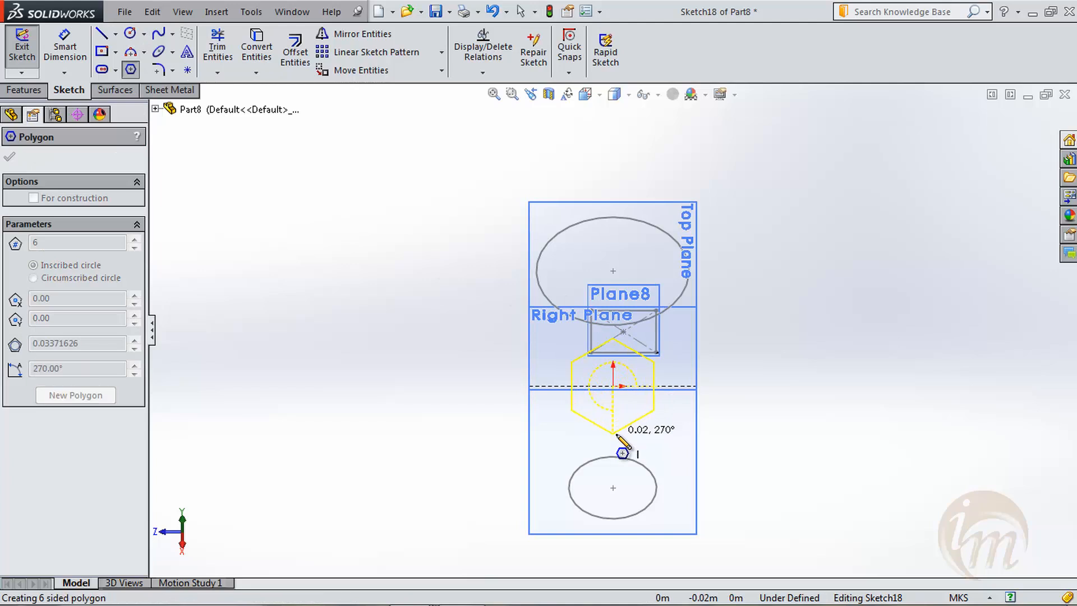
pyautogui.click(613, 425)
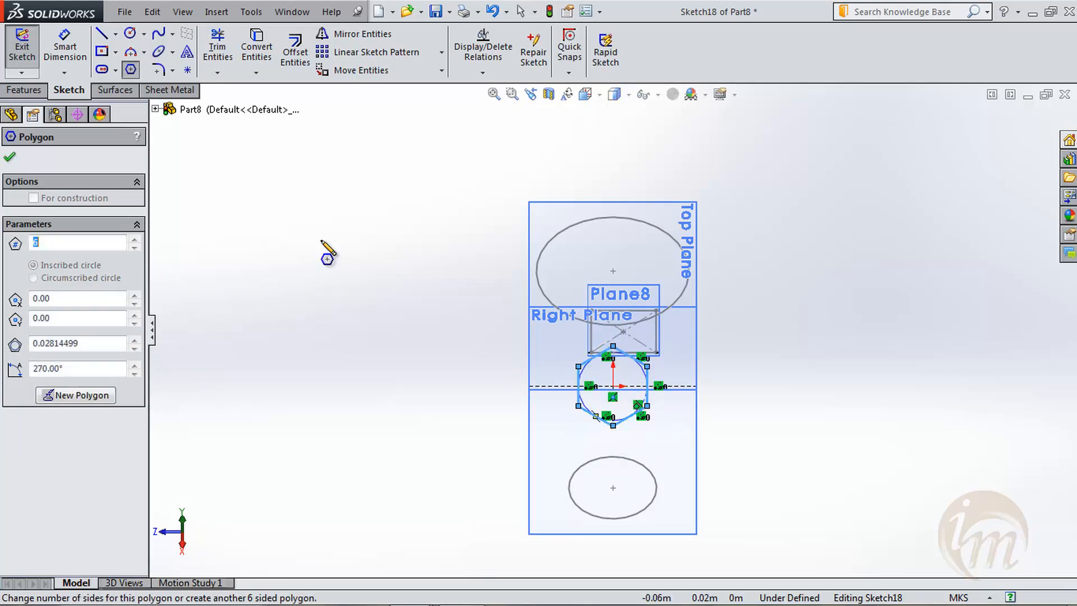
pyautogui.click(22, 51)
# - Start a lofted boss using the large circle, the Right Plane rectangle and the hexagon on the angled plane as profiles, in that order
pyautogui.moveTo(517, 296); pyautogui.dragTo(871, 431, button='middle')
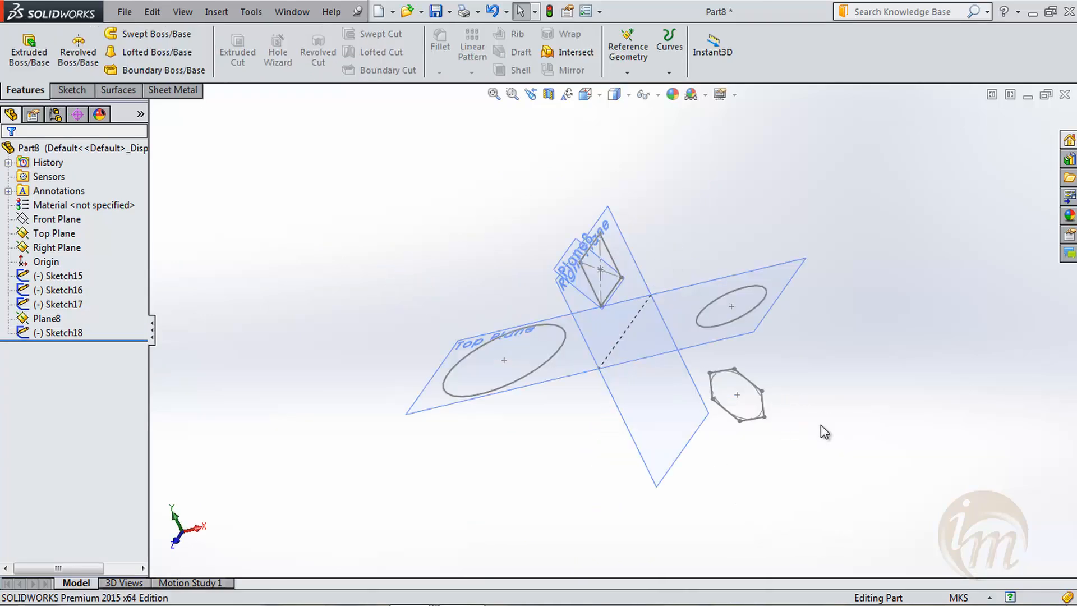
pyautogui.click(152, 52)
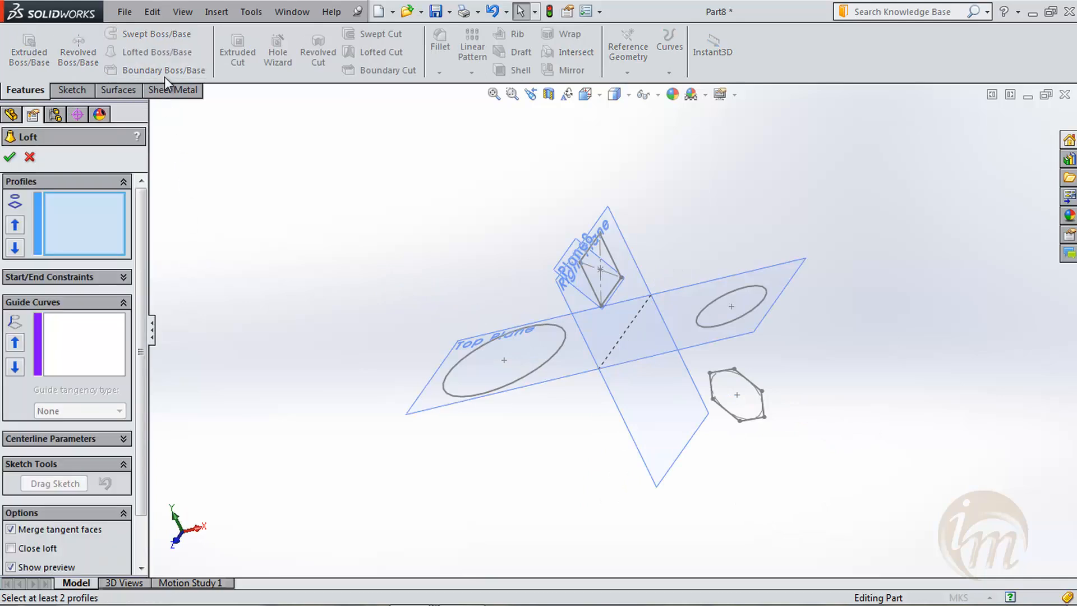
pyautogui.moveTo(378, 325); pyautogui.dragTo(405, 313, button='middle')
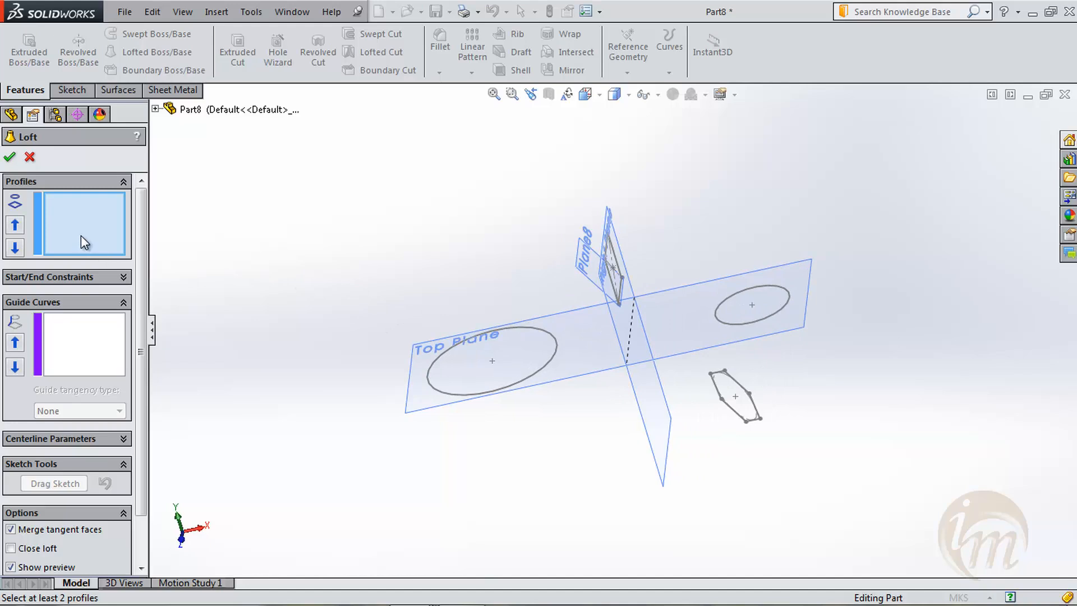
pyautogui.click(446, 397)
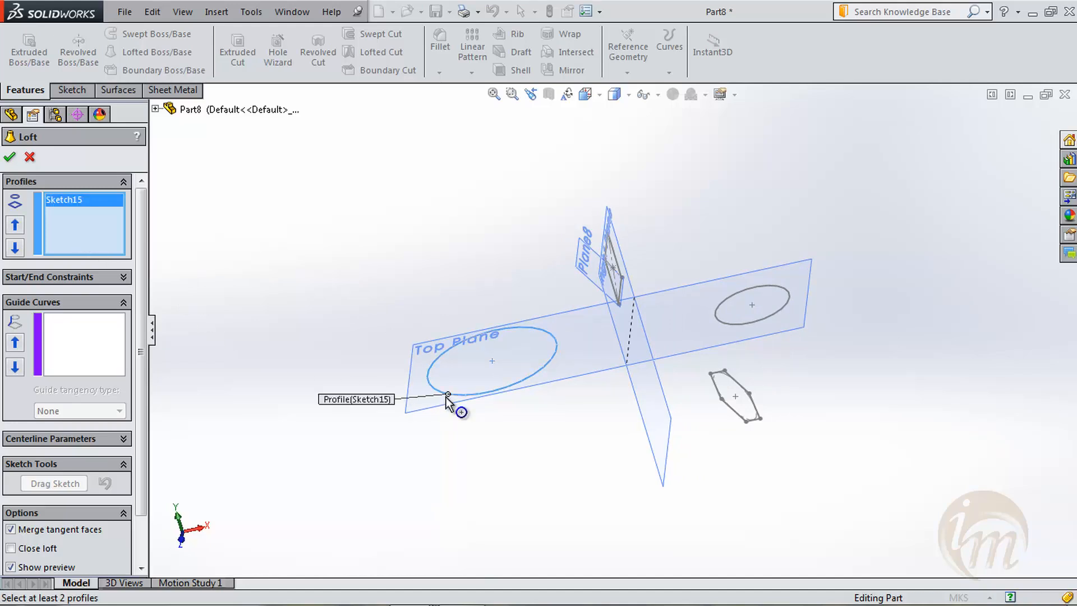
pyautogui.click(611, 287)
pyautogui.moveTo(609, 414); pyautogui.dragTo(649, 423, button='middle')
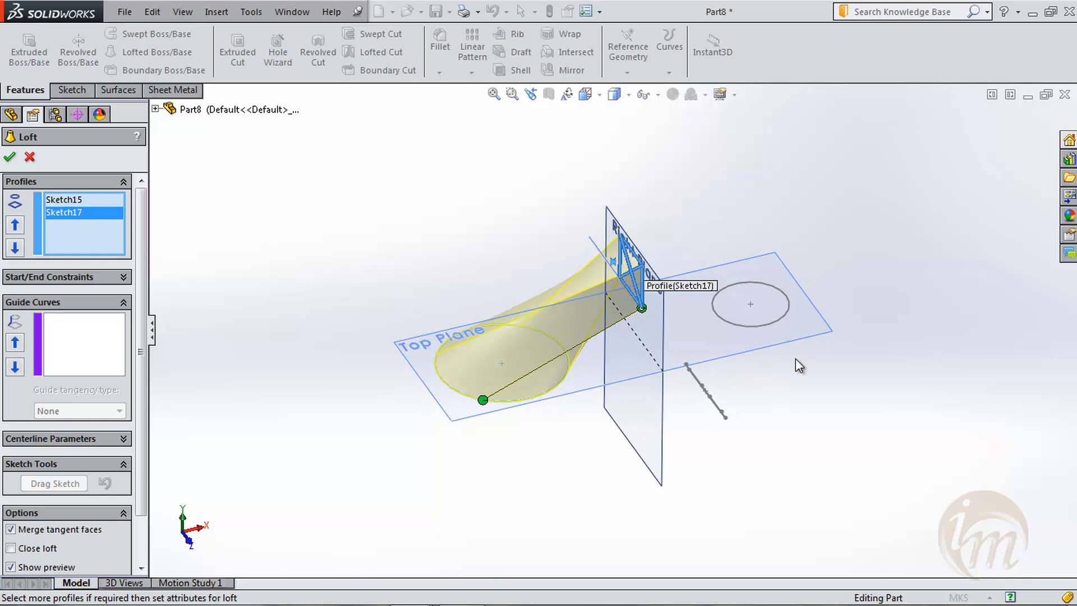
pyautogui.moveTo(759, 418); pyautogui.dragTo(718, 393, button='middle')
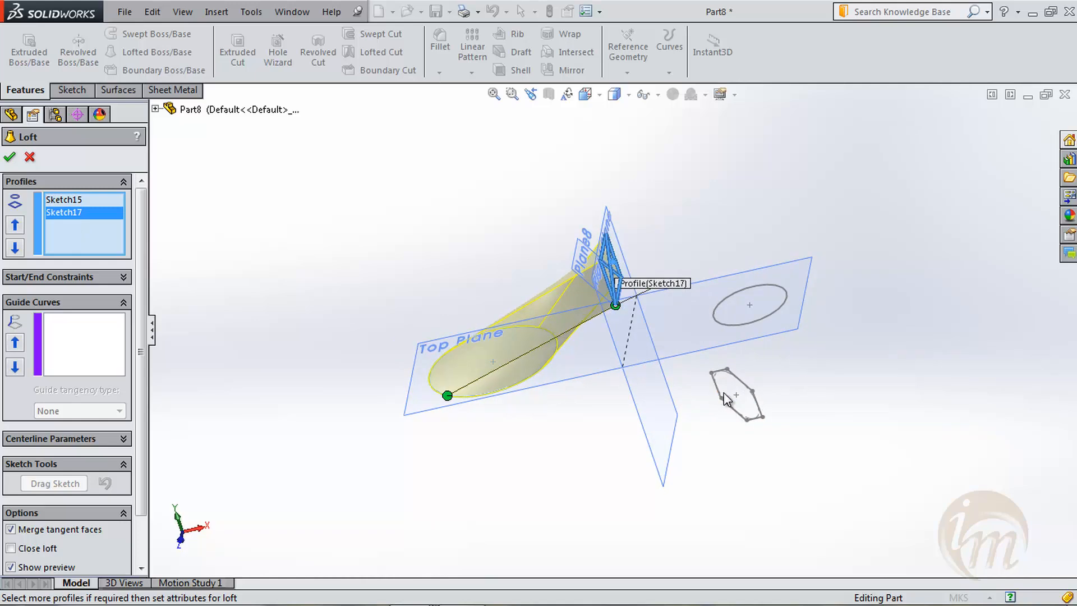
pyautogui.click(733, 406)
pyautogui.moveTo(739, 436); pyautogui.dragTo(753, 402, button='middle')
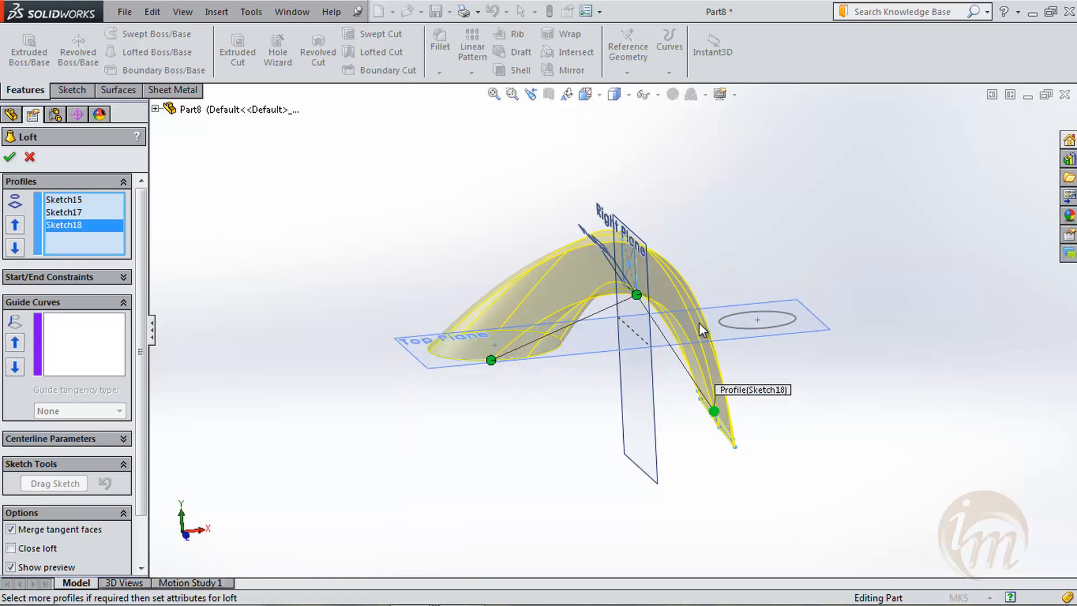
# - Enable the Close loft option, compare the preview with and without it, and create the closed loft
pyautogui.scroll(-3, 137, 442)
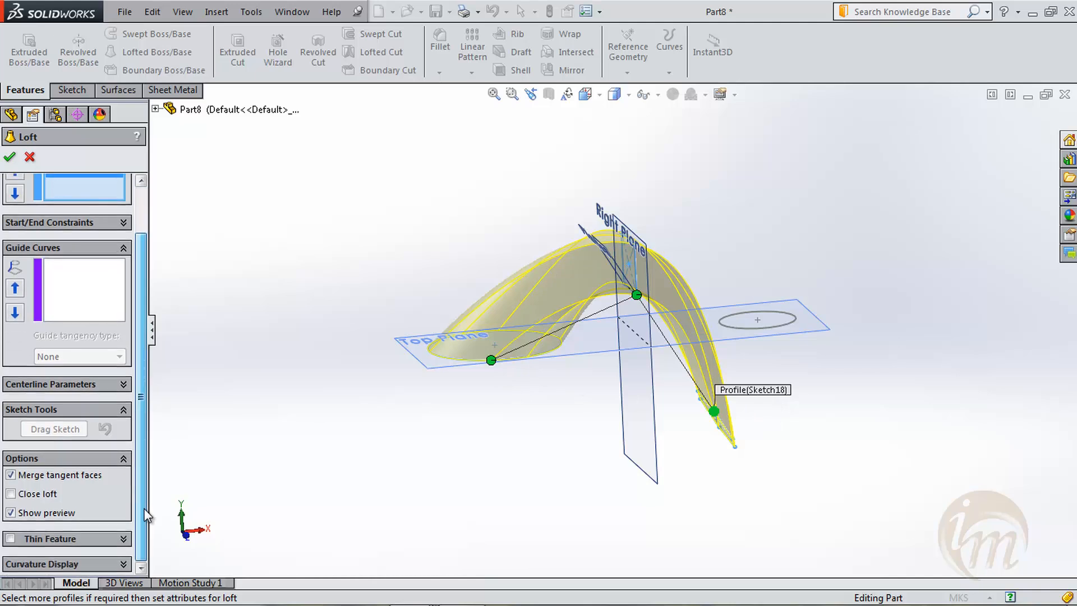
pyautogui.click(42, 497)
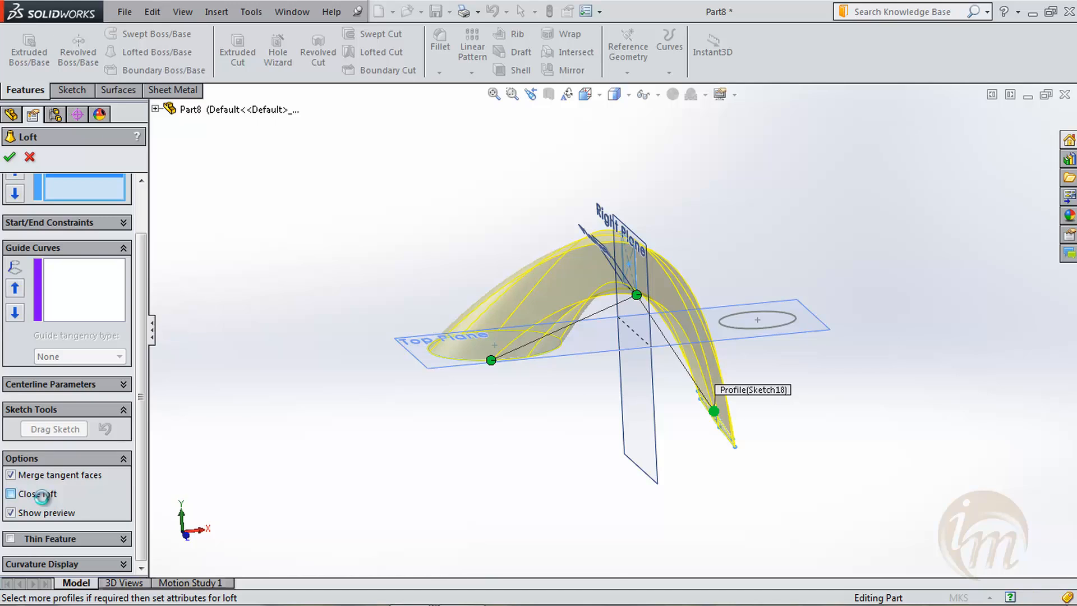
pyautogui.moveTo(456, 474); pyautogui.dragTo(460, 409, button='middle')
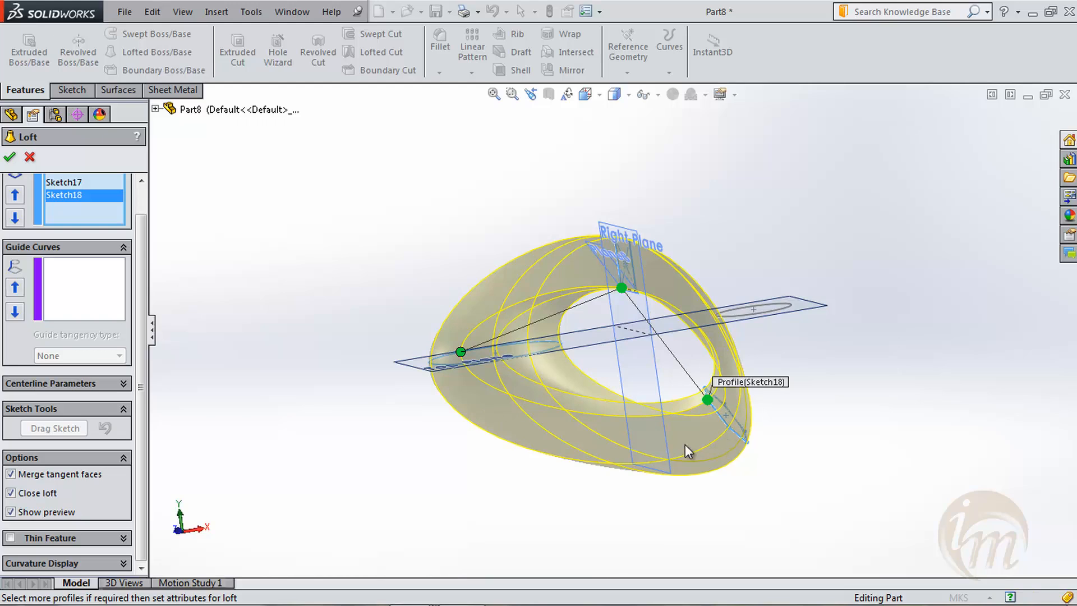
pyautogui.moveTo(534, 383); pyautogui.dragTo(594, 400, button='middle')
pyautogui.click(42, 496)
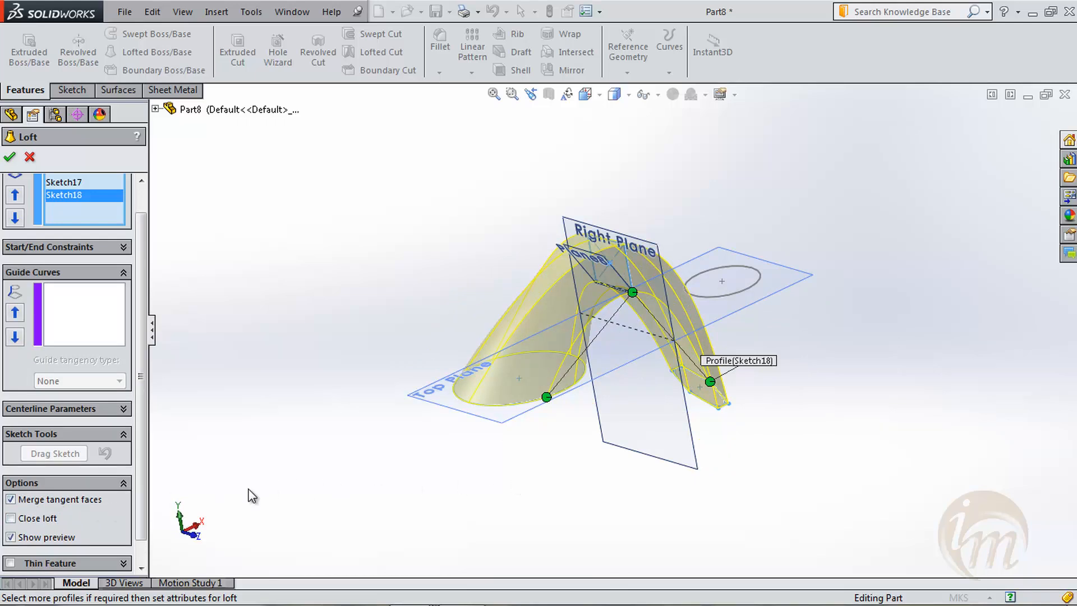
pyautogui.click(42, 520)
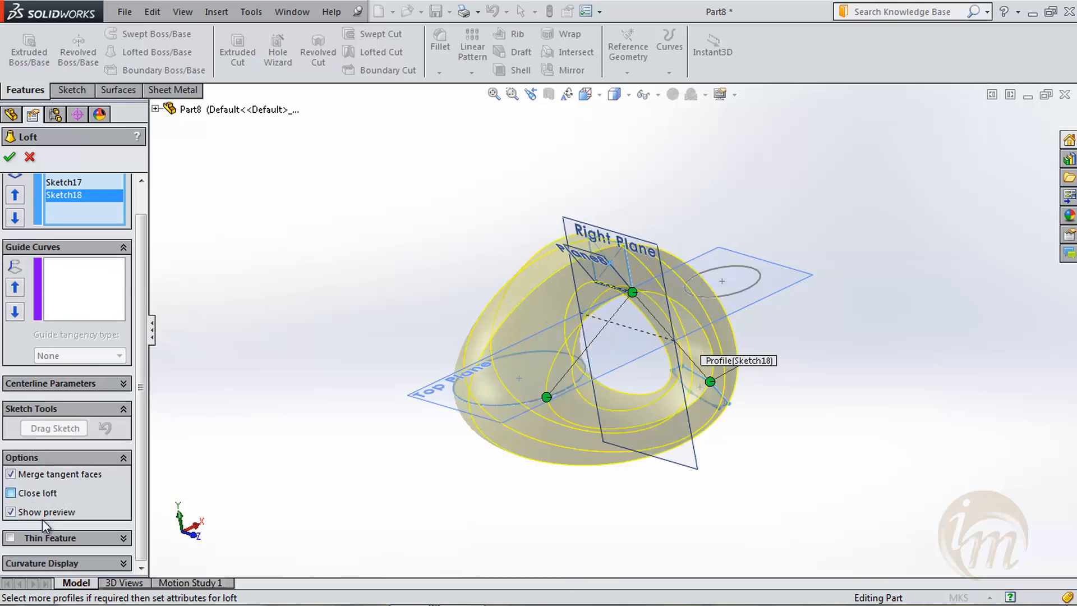
pyautogui.moveTo(469, 444); pyautogui.dragTo(488, 484, button='middle')
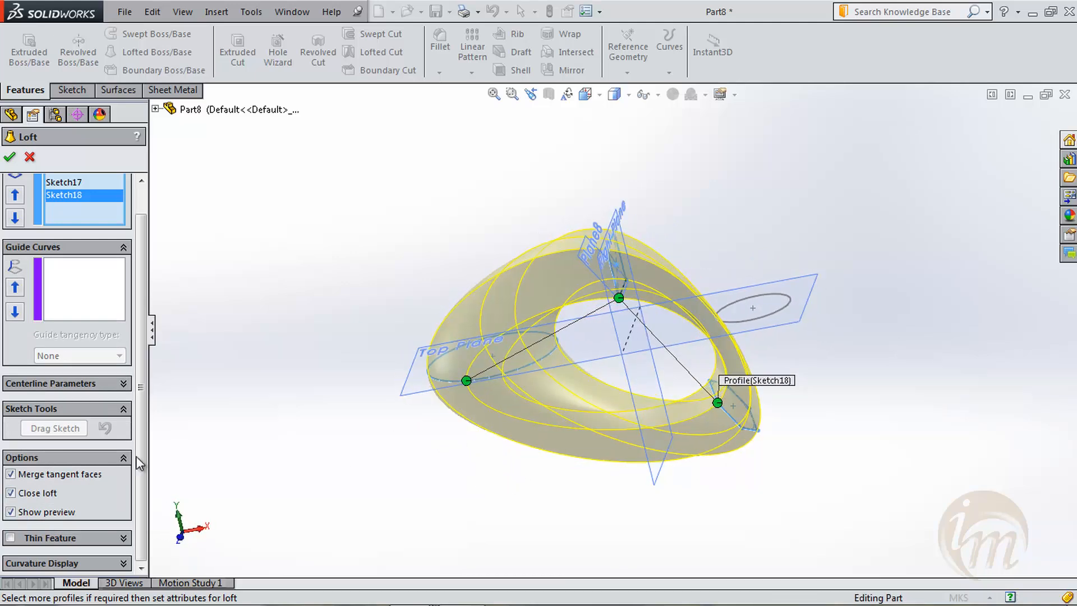
pyautogui.click(9, 157)
# - Reopen the closed loft's definition to examine how its three profiles connect, close it, and inspect the solid from several angles
pyautogui.moveTo(417, 266); pyautogui.dragTo(754, 523, button='middle')
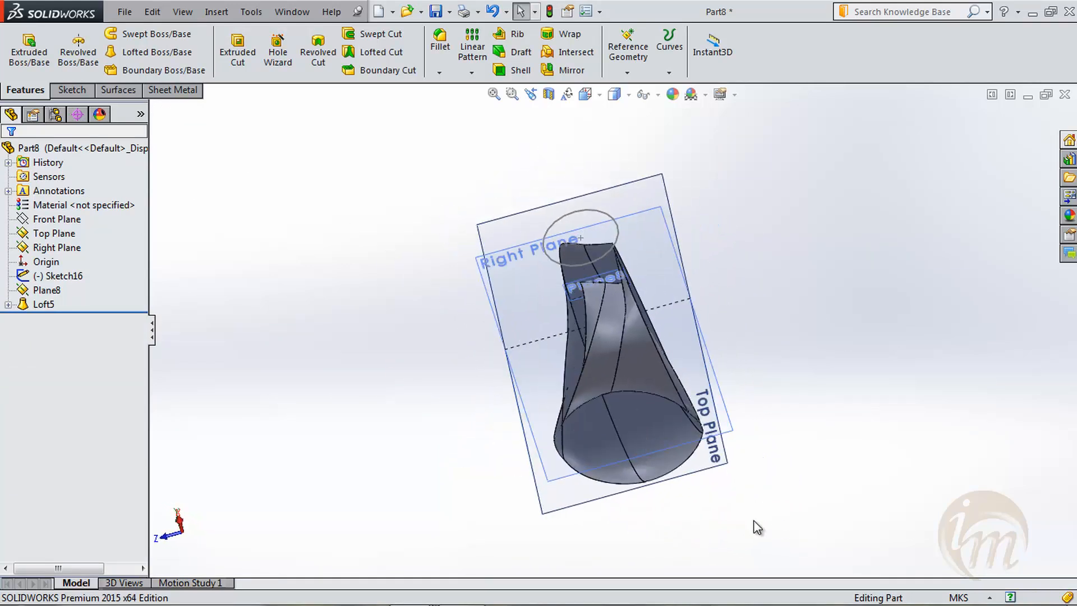
pyautogui.rightClick(55, 306)
pyautogui.click(63, 260)
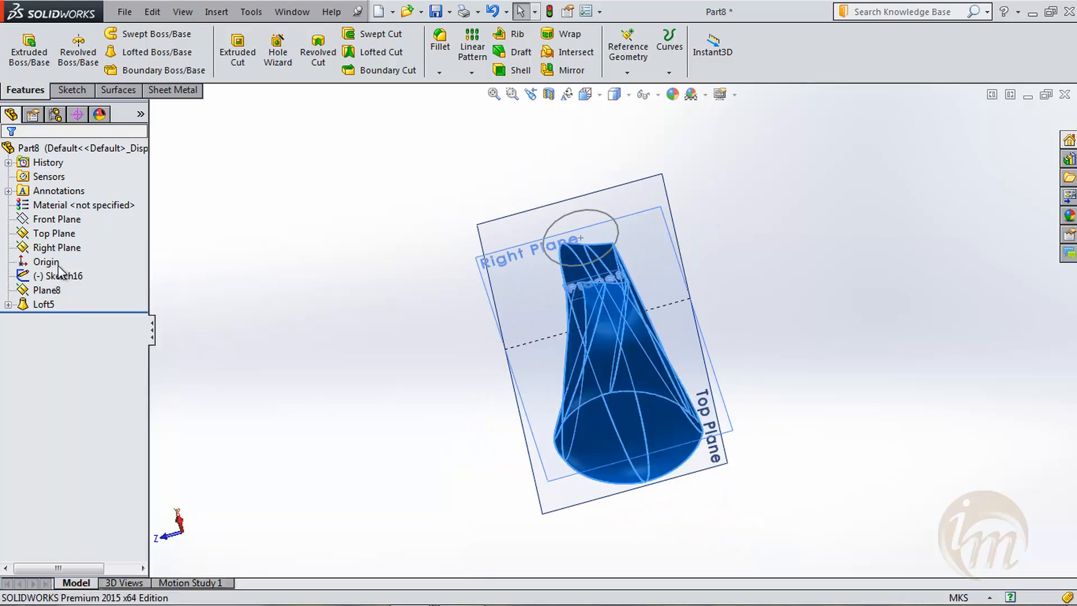
pyautogui.moveTo(497, 363); pyautogui.dragTo(242, 494, button='middle')
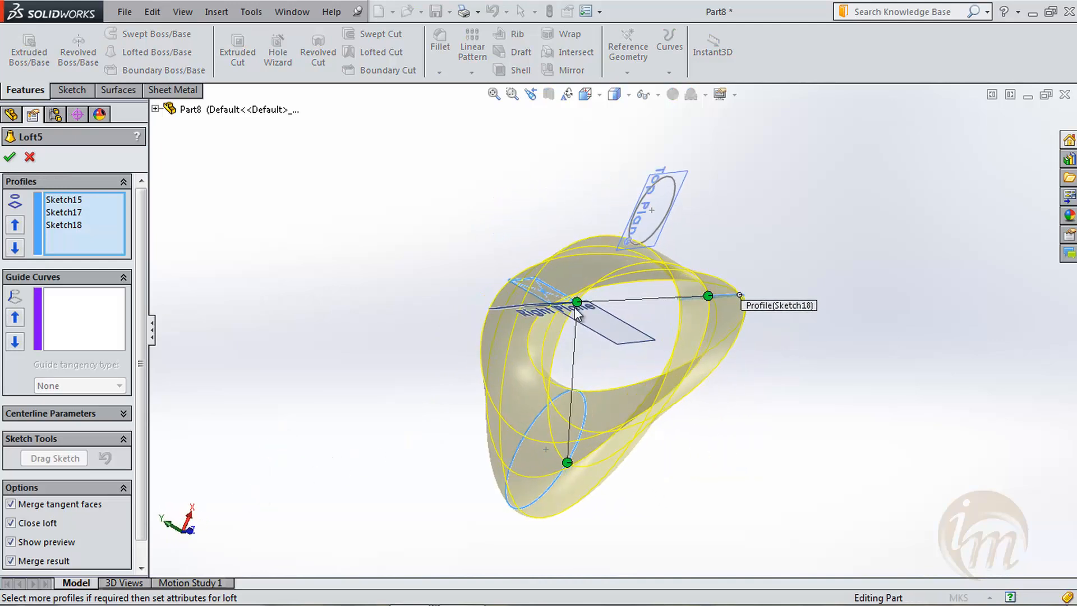
pyautogui.moveTo(574, 300); pyautogui.dragTo(539, 276)
pyautogui.moveTo(591, 341); pyautogui.dragTo(602, 410, button='middle')
pyautogui.moveTo(706, 289)
pyautogui.mouseDown()
pyautogui.moveTo(686, 290)
pyautogui.moveTo(715, 295)
pyautogui.moveTo(736, 282)
pyautogui.mouseUp()
pyautogui.moveTo(755, 402); pyautogui.dragTo(705, 509, button='middle')
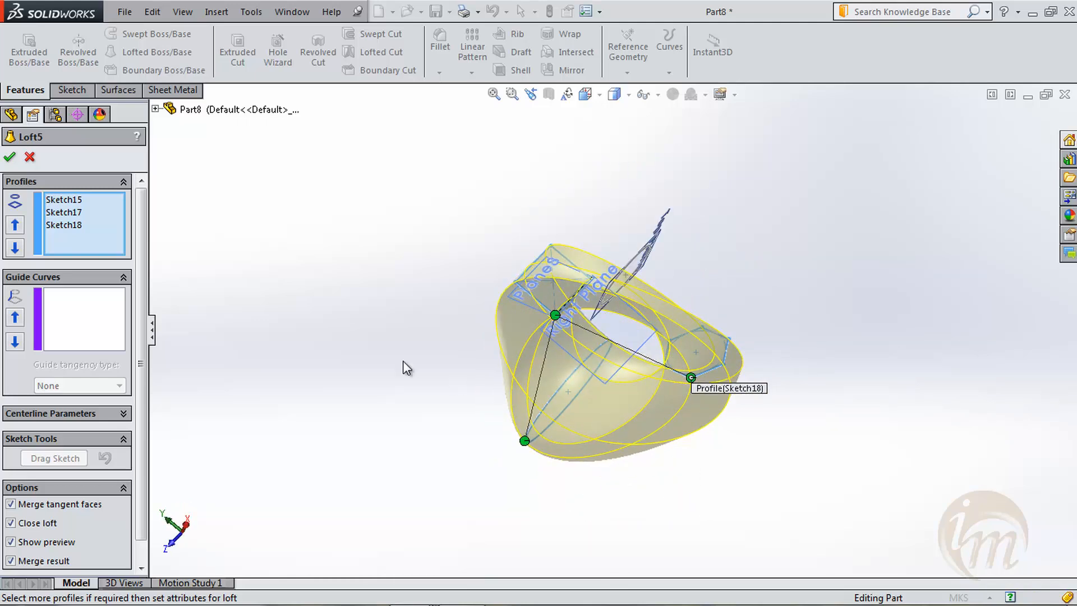
pyautogui.moveTo(385, 289); pyautogui.dragTo(941, 474, button='middle')
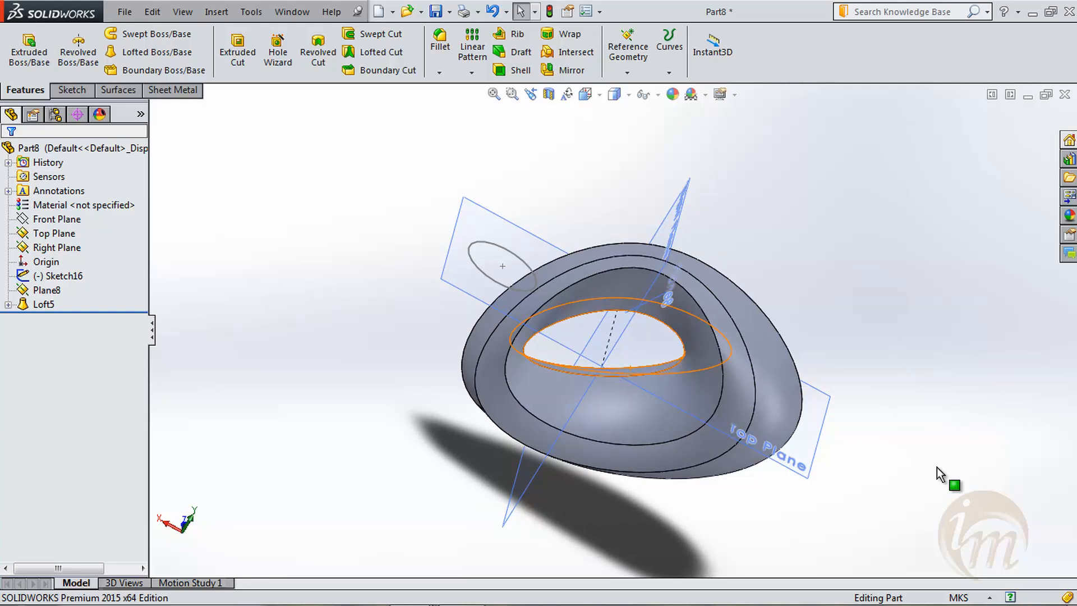
pyautogui.moveTo(751, 281); pyautogui.dragTo(827, 341, button='middle')
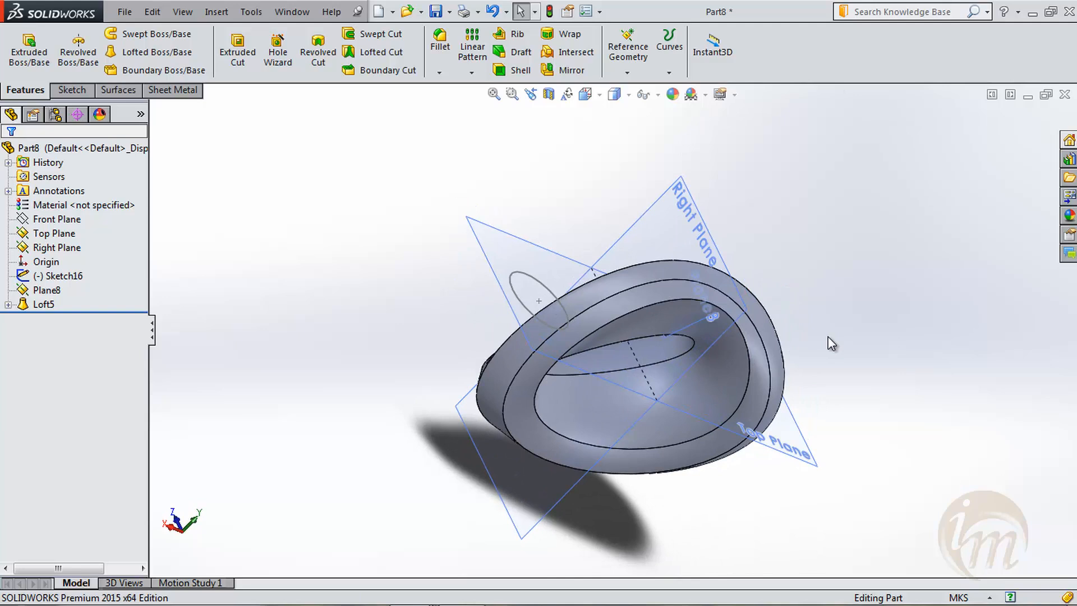
pyautogui.moveTo(889, 407); pyautogui.dragTo(522, 187, button='middle')
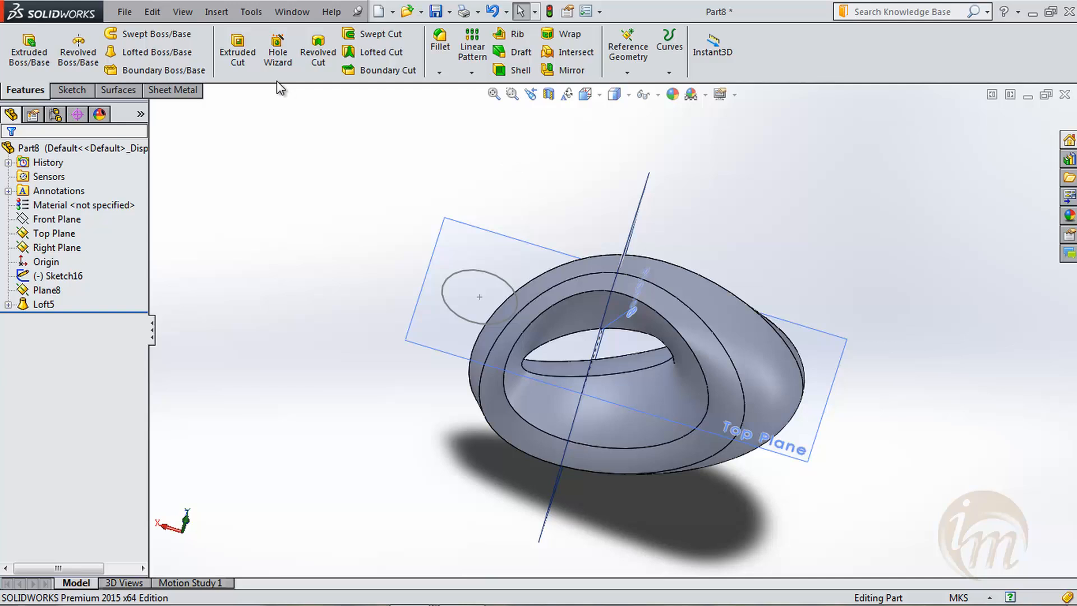
# - Create a new part document
pyautogui.click(125, 12)
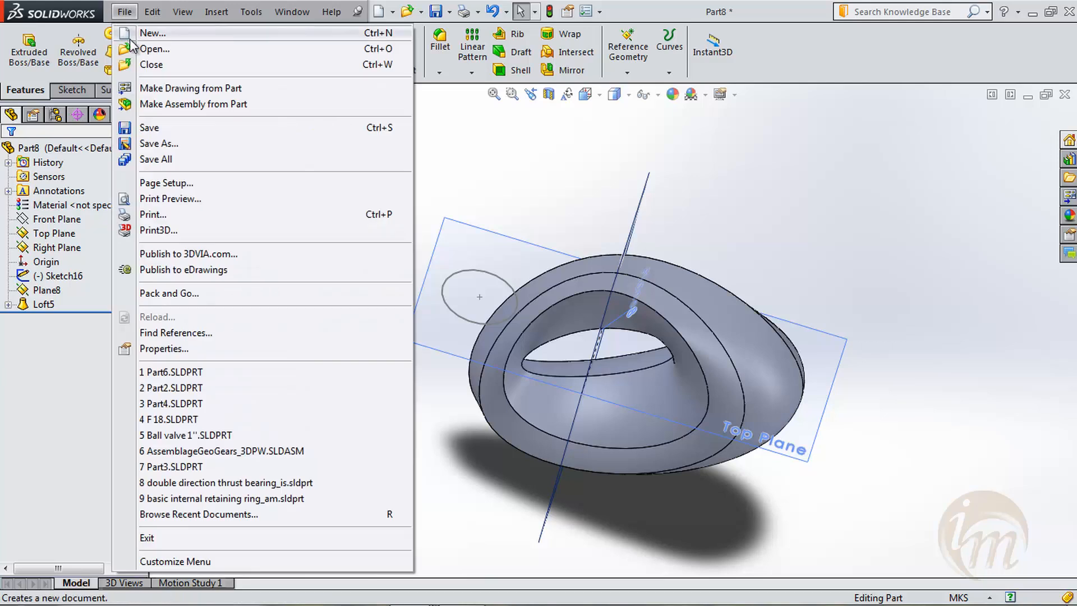
pyautogui.click(138, 33)
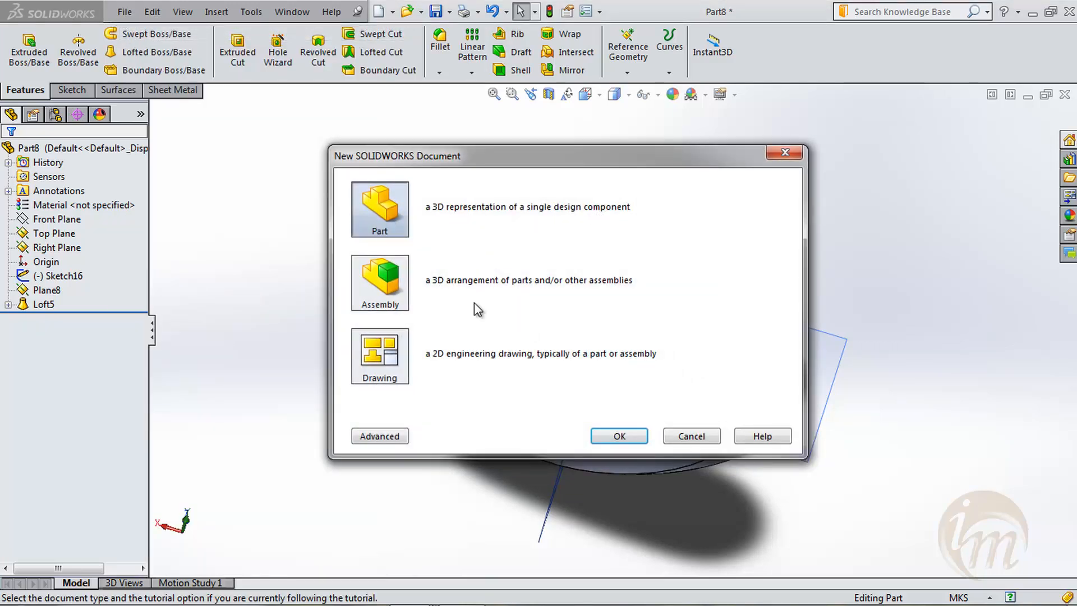
pyautogui.click(611, 436)
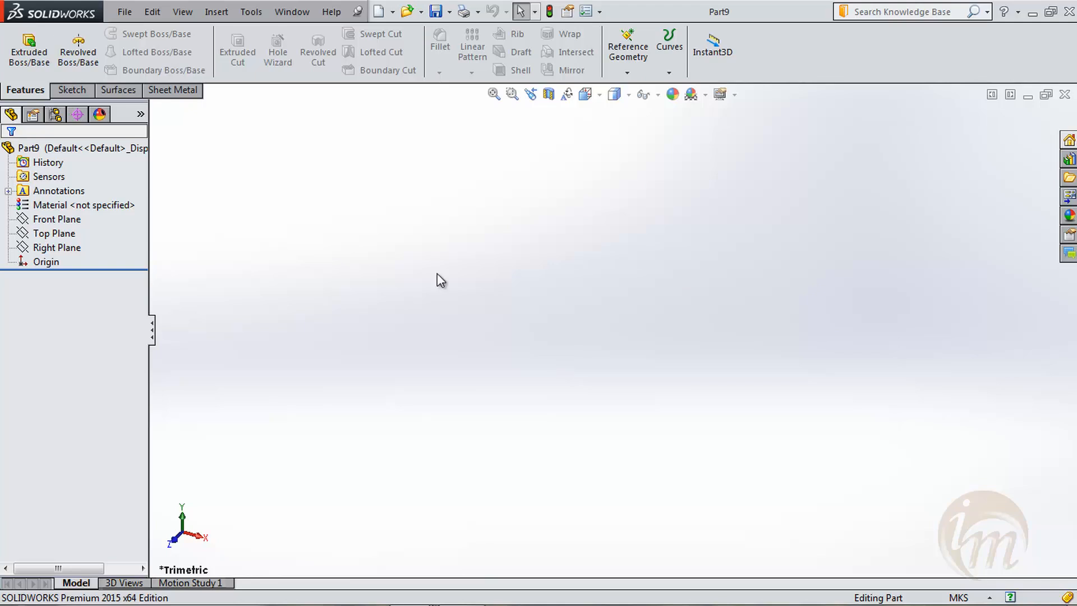
# - Start an extruded boss on the Top Plane and sketch a center rectangle at the origin, about 0.18 m wide
pyautogui.click(31, 53)
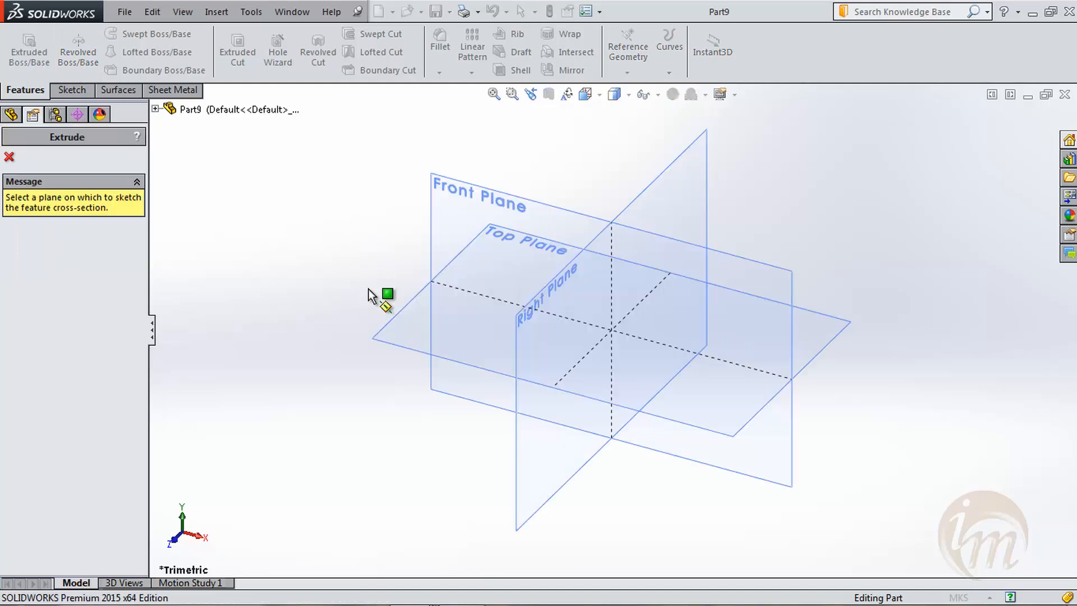
pyautogui.click(388, 347)
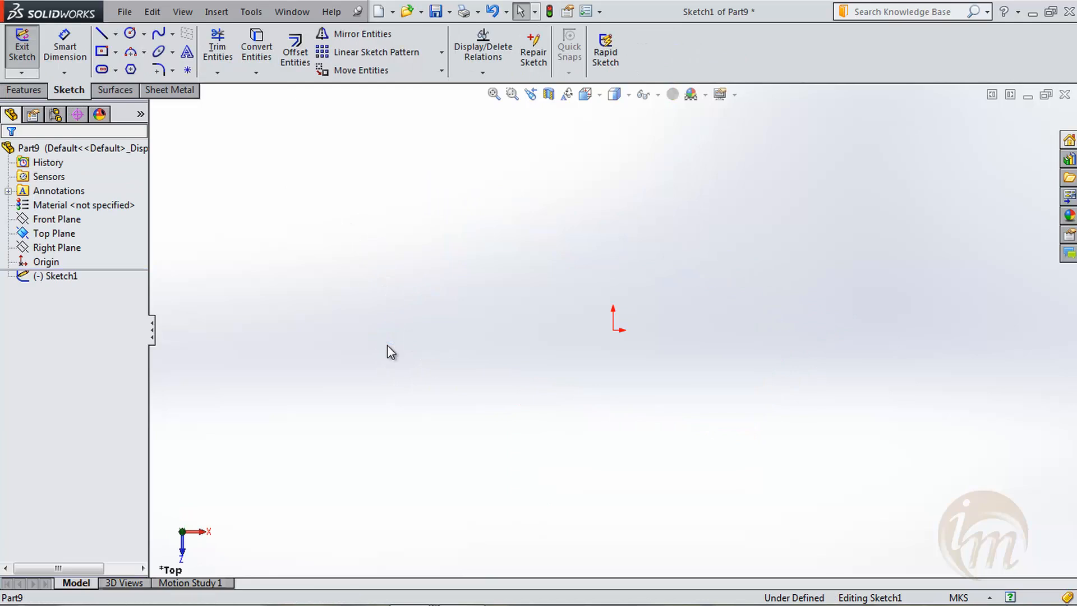
pyautogui.click(102, 51)
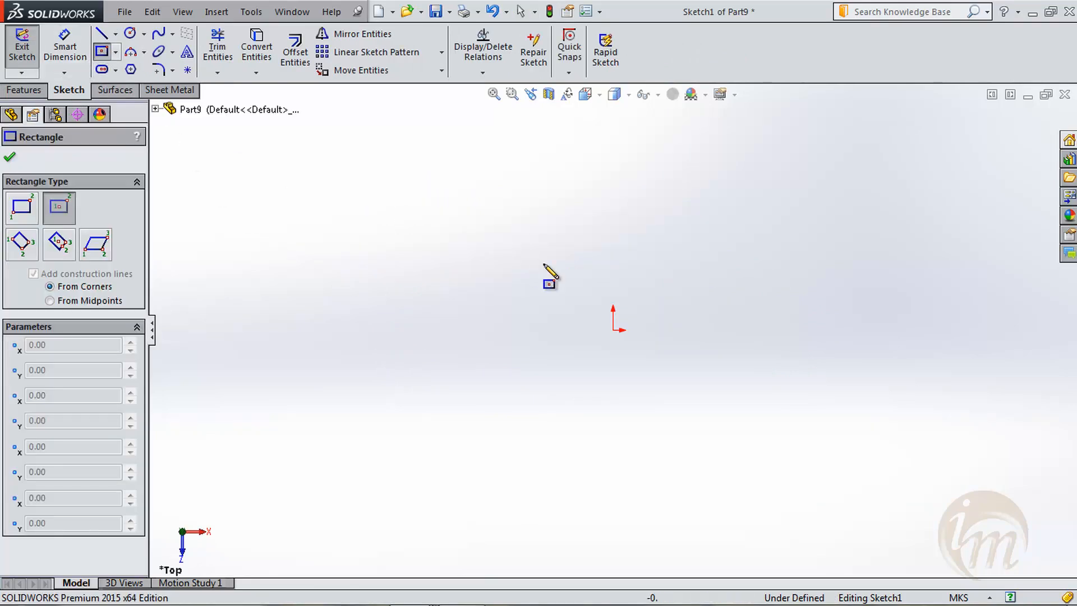
pyautogui.click(613, 330)
pyautogui.click(672, 384)
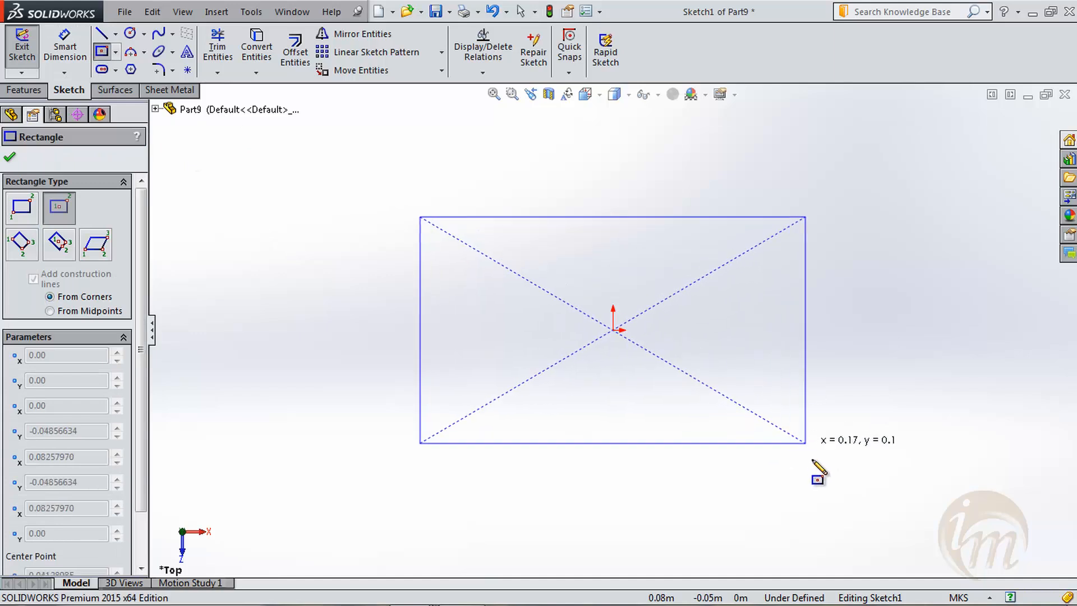
pyautogui.click(823, 476)
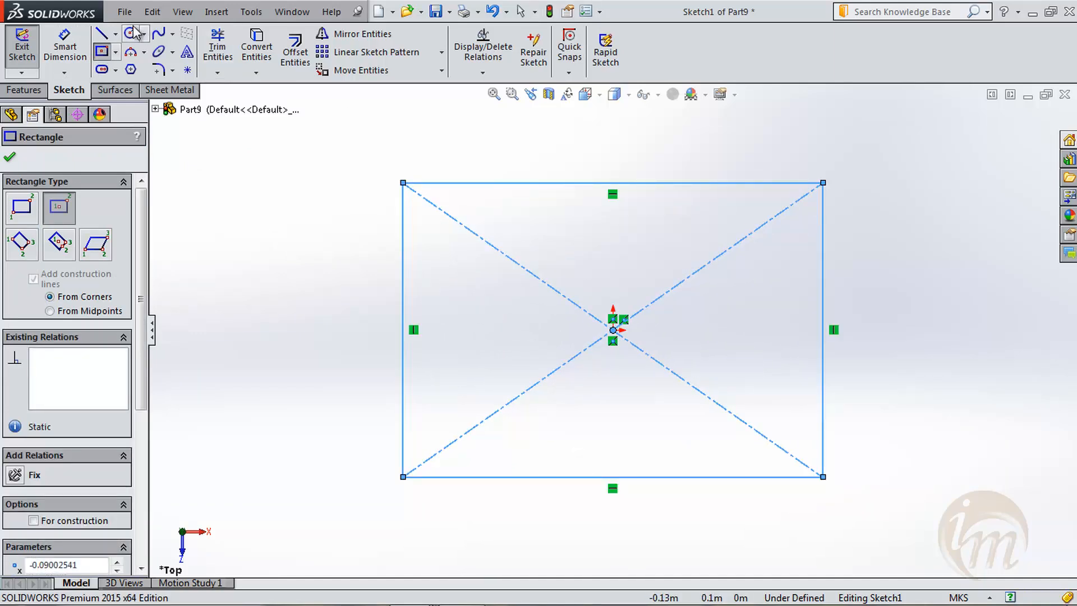
# - Dimension the rectangle 2 m along its top edge and 1.5 m along its side edge
pyautogui.click(65, 46)
pyautogui.click(540, 164)
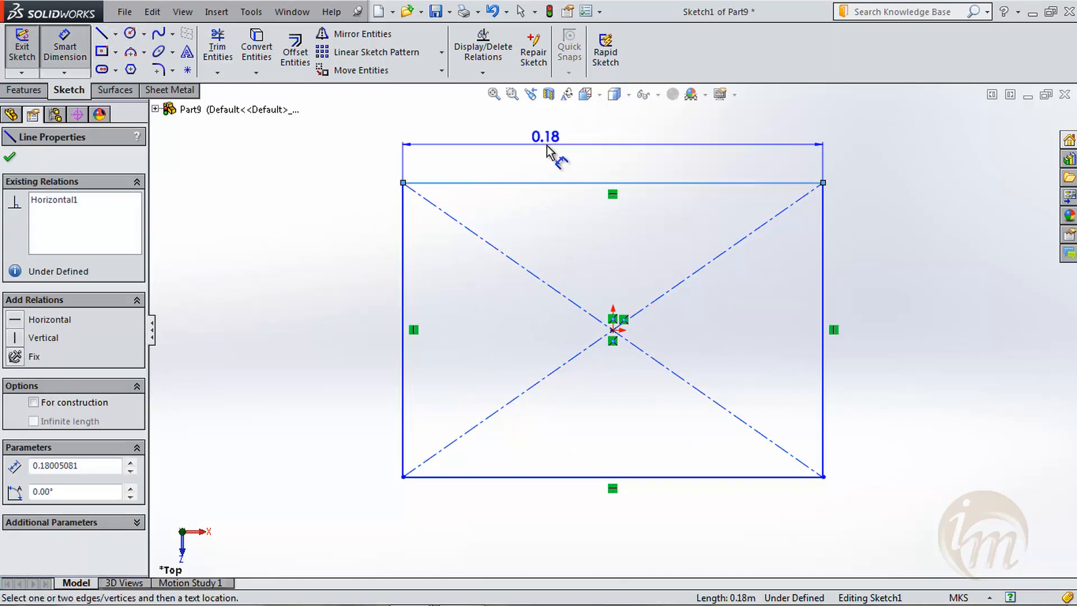
pyautogui.click(547, 145)
pyautogui.write('2')
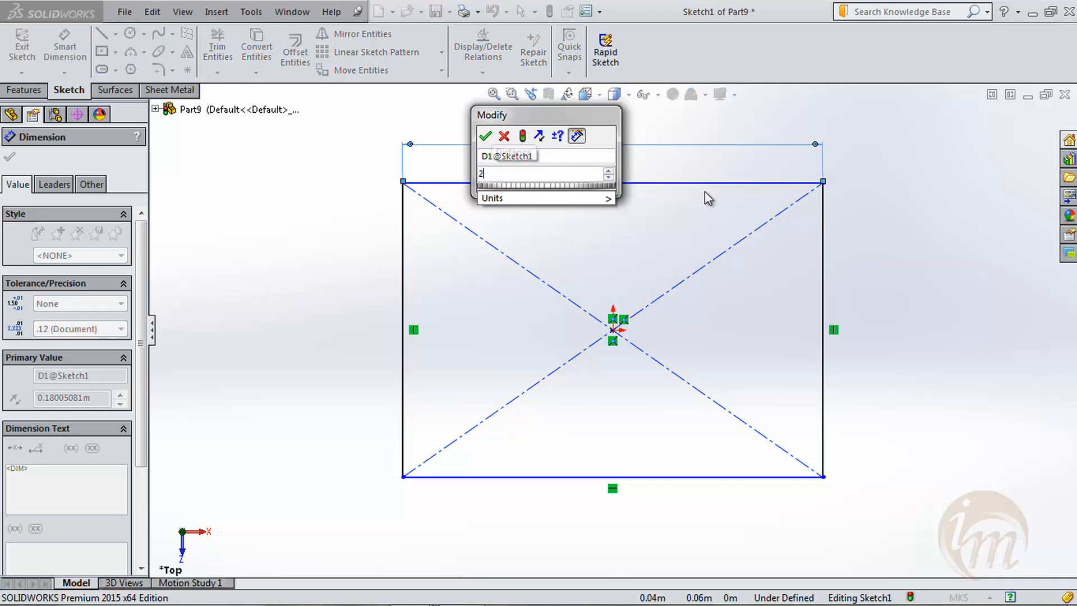
pyautogui.press('Return')
pyautogui.click(823, 286)
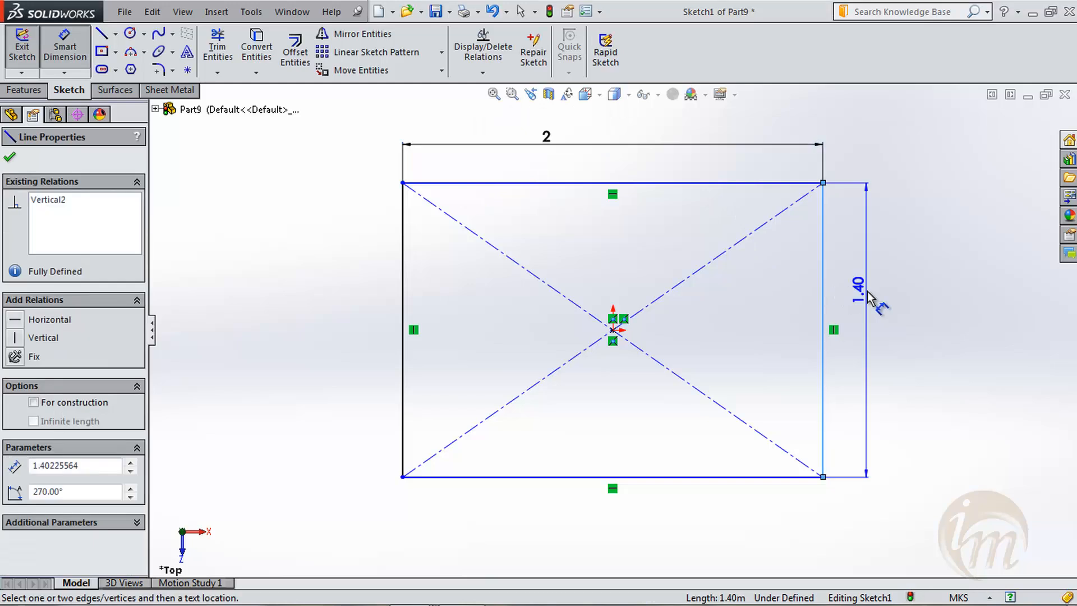
pyautogui.click(867, 293)
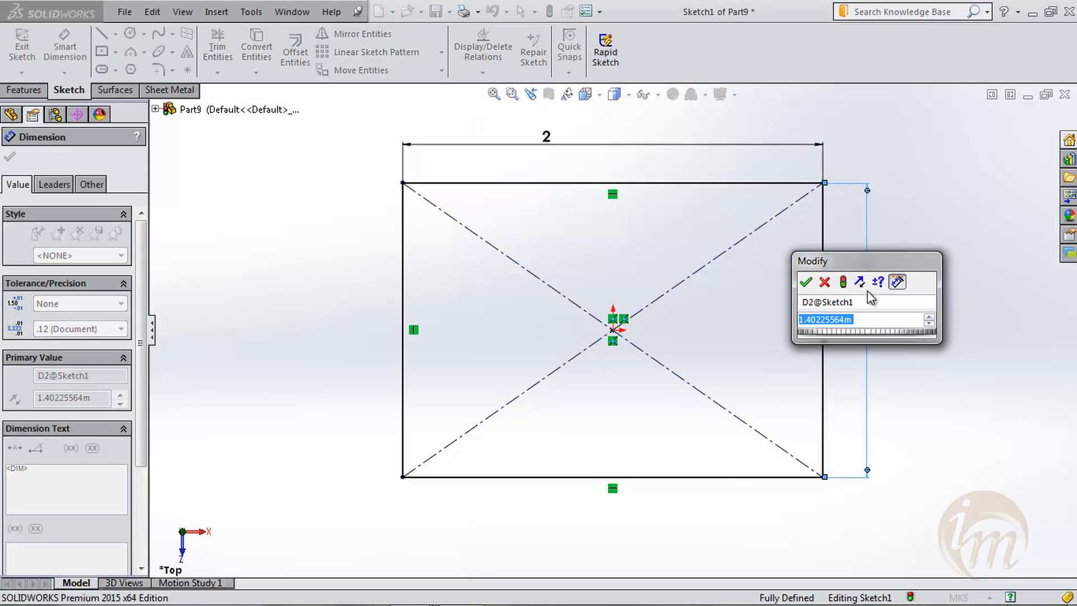
pyautogui.write('1.5')
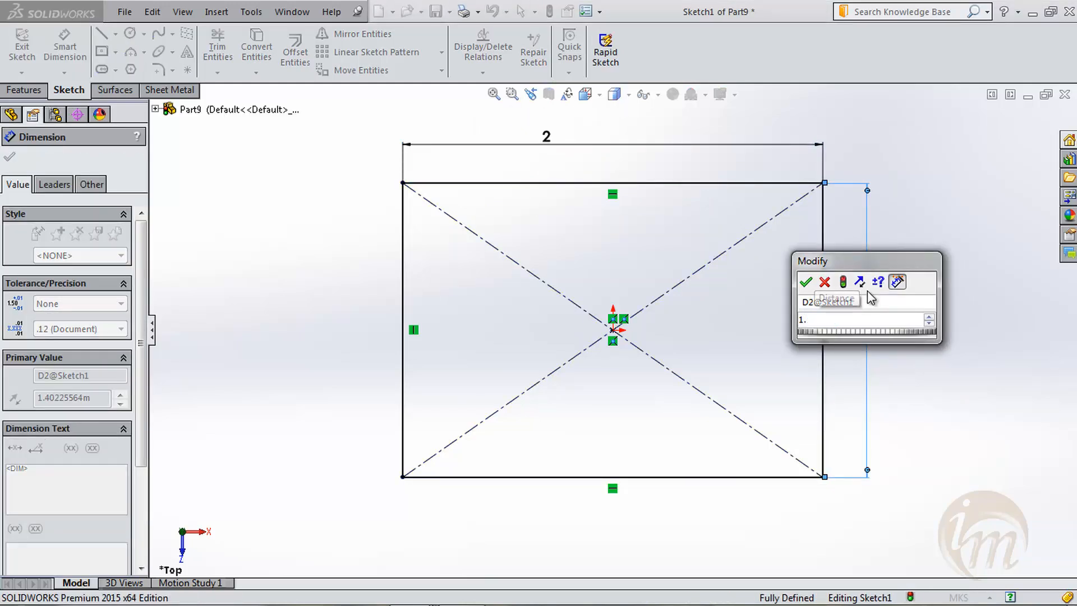
pyautogui.press('Return')
pyautogui.click(949, 257)
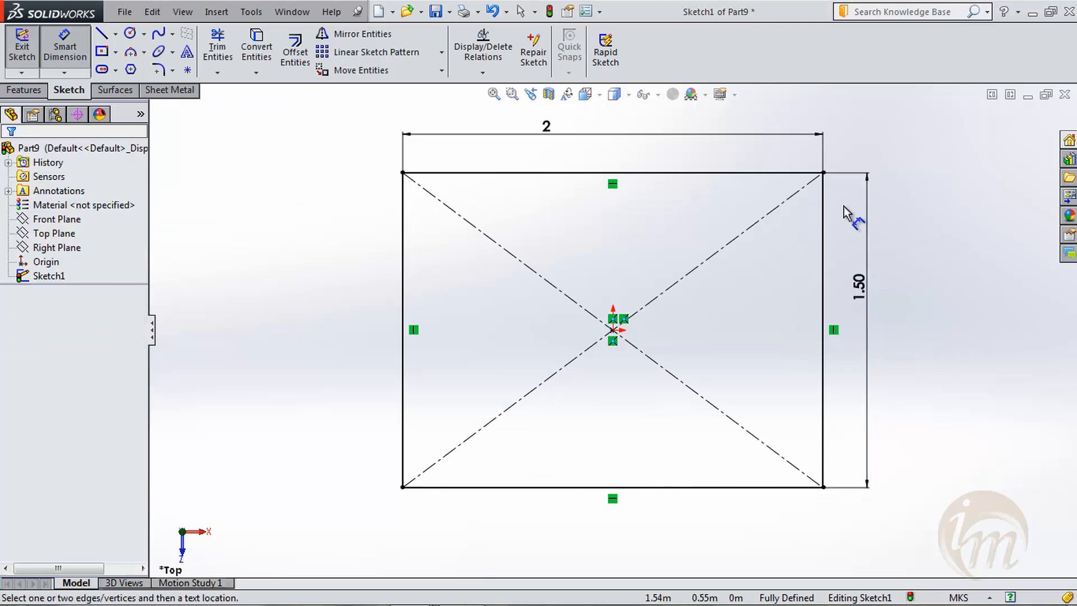
# - Finish the sketch and extrude the rectangle as a blind boss 3 m deep, checking the detailed preview before accepting it
pyautogui.click(22, 49)
pyautogui.moveTo(529, 428); pyautogui.dragTo(544, 402, button='middle')
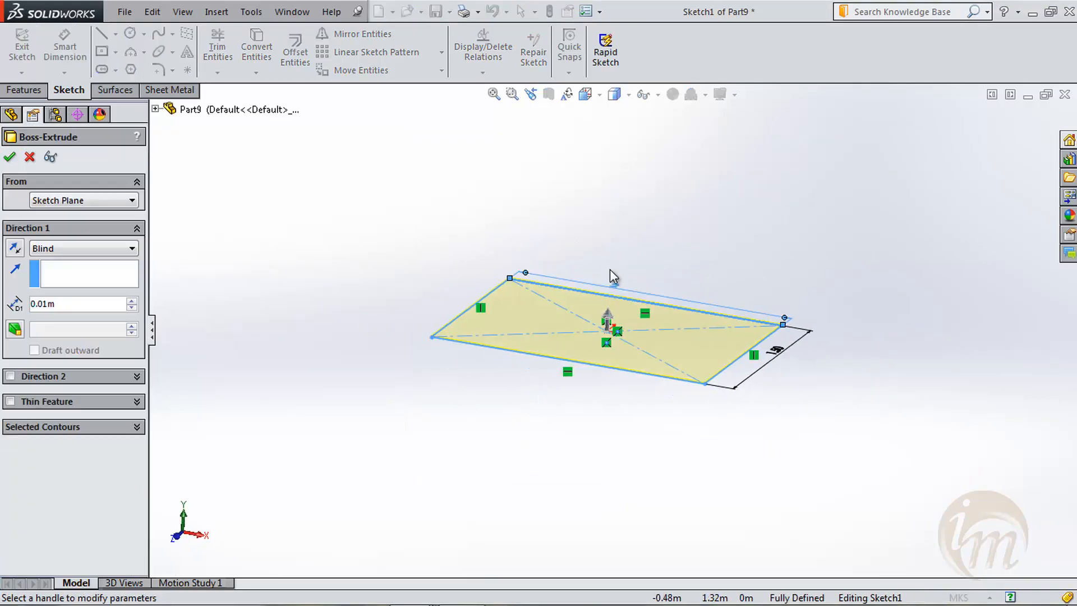
pyautogui.click(41, 304)
pyautogui.doubleClick(41, 303)
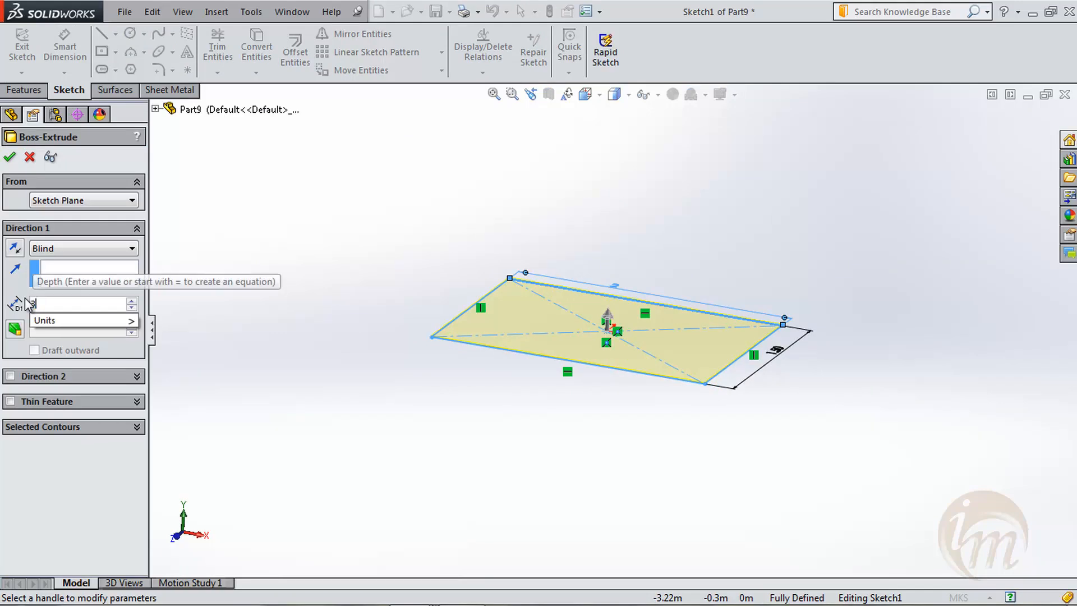
pyautogui.write('3')
pyautogui.press('Return')
pyautogui.scroll(4, 422, 417)
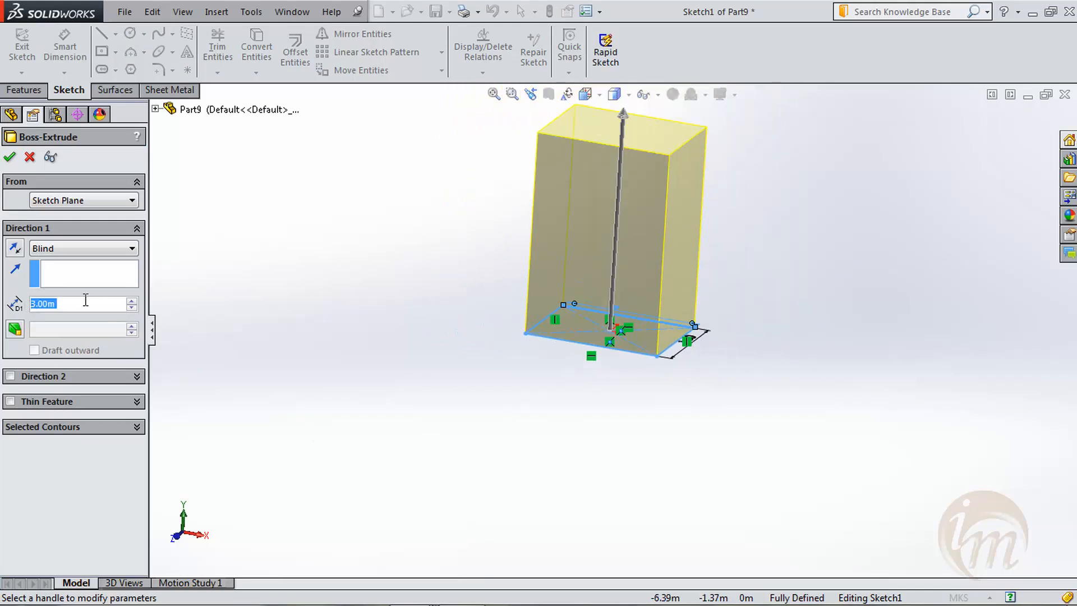
pyautogui.moveTo(613, 463); pyautogui.dragTo(617, 337, button='middle')
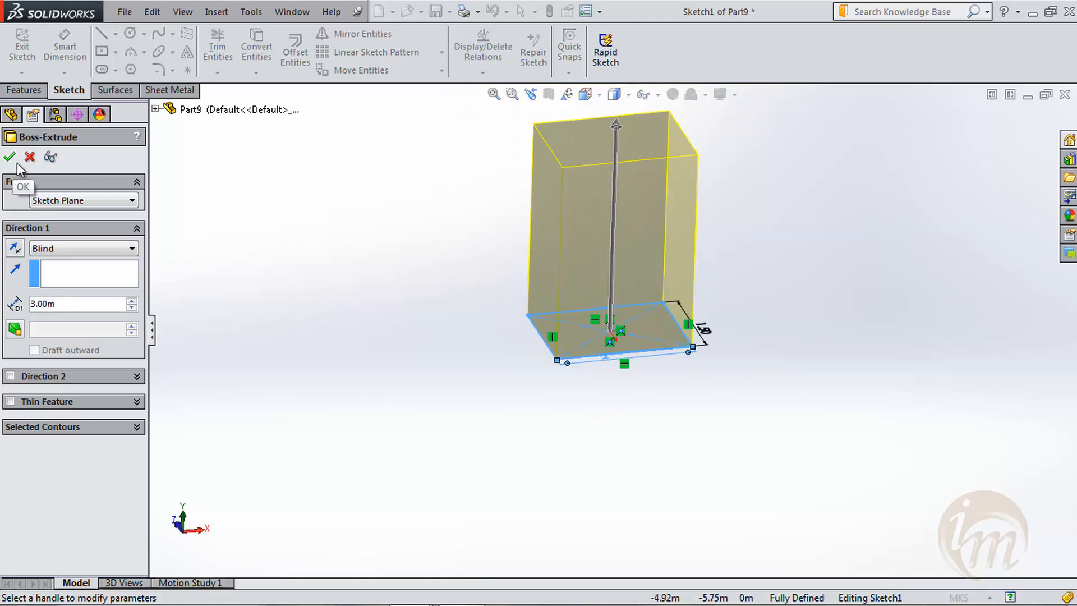
pyautogui.click(50, 157)
pyautogui.moveTo(519, 399); pyautogui.dragTo(483, 291, button='middle')
pyautogui.click(11, 157)
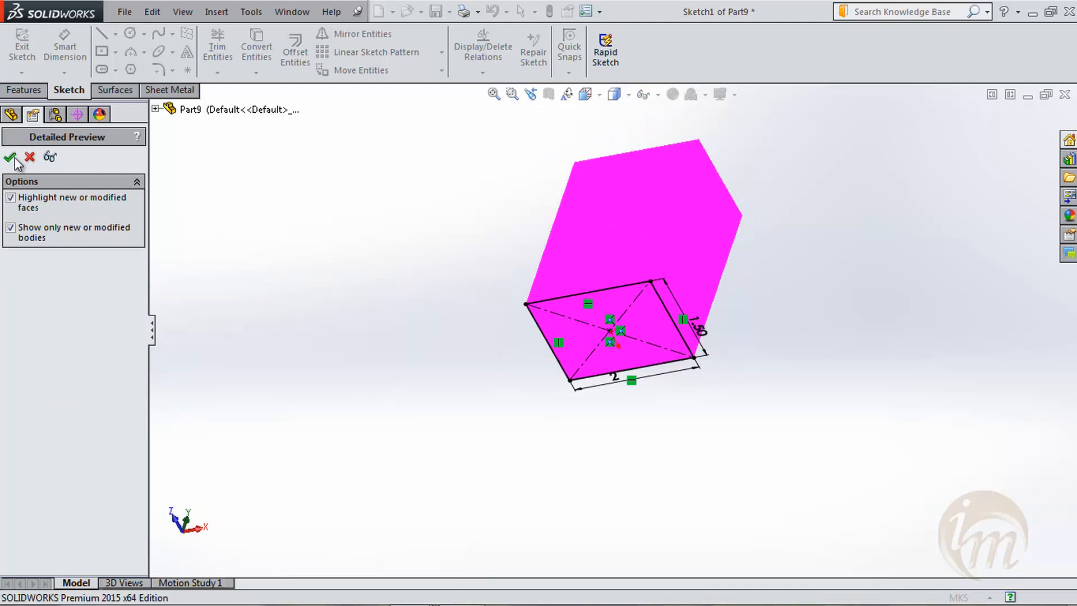
# - Start a Hole Wizard counterbore hole with the ISO standard and the Hex Bolt Grade C ISO 4016 type
pyautogui.moveTo(660, 408); pyautogui.dragTo(581, 401, button='middle')
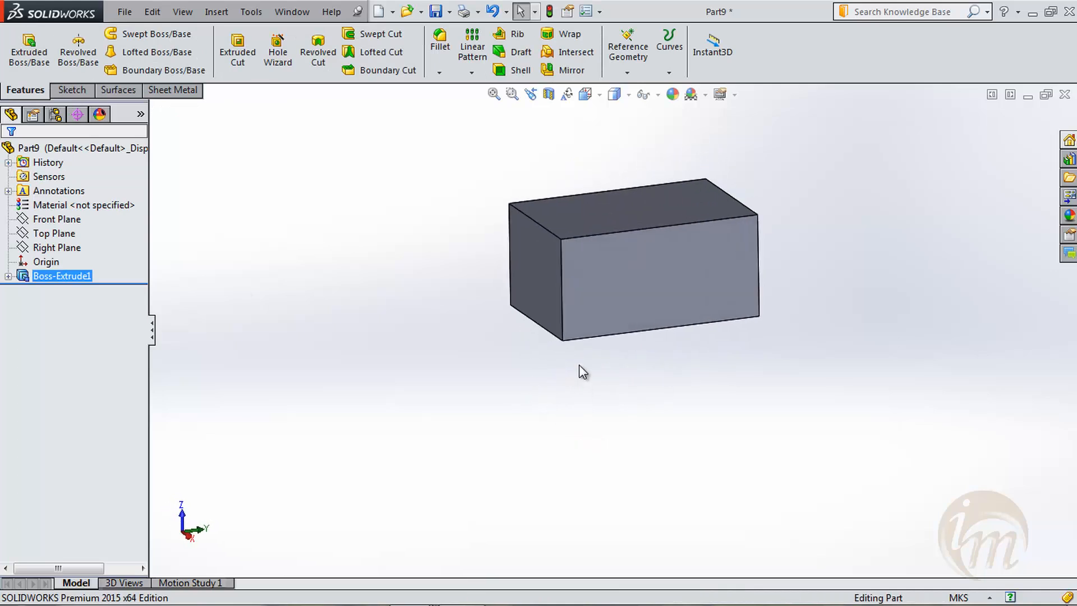
pyautogui.scroll(-3, 715, 161)
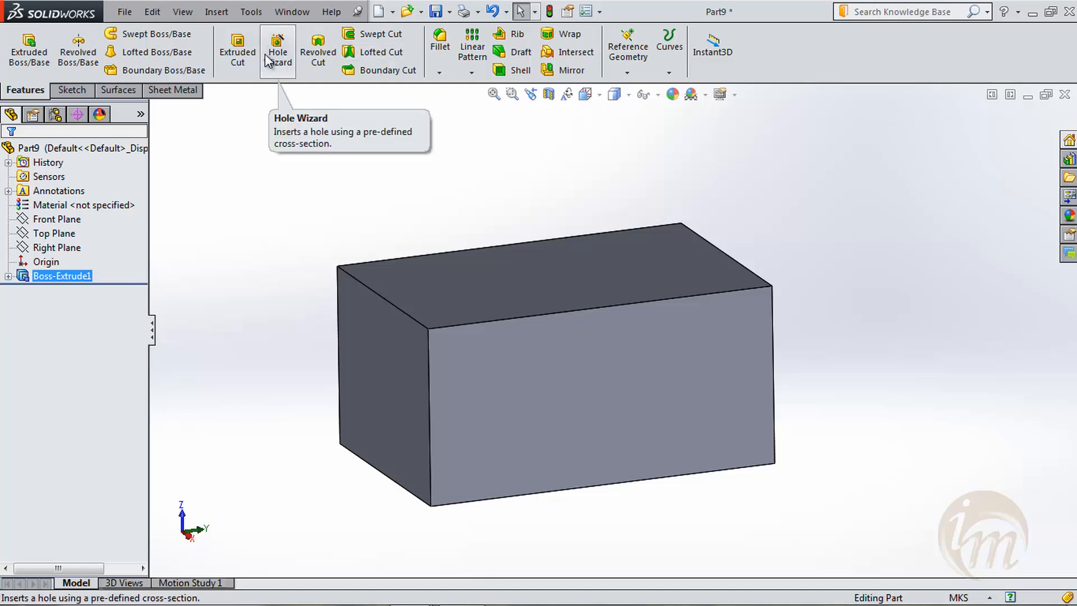
pyautogui.click(276, 78)
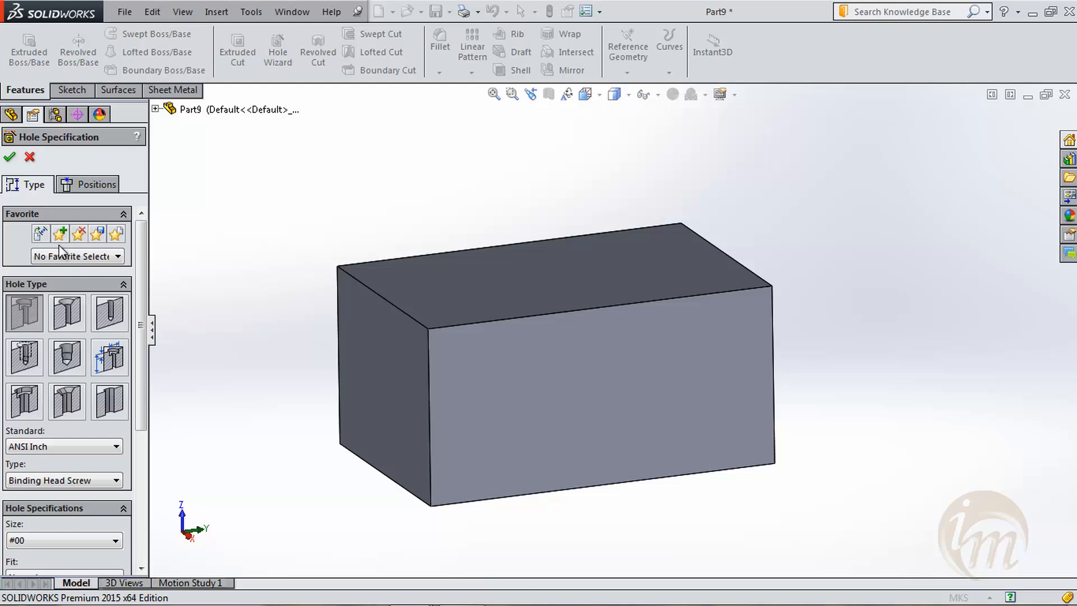
pyautogui.click(115, 447)
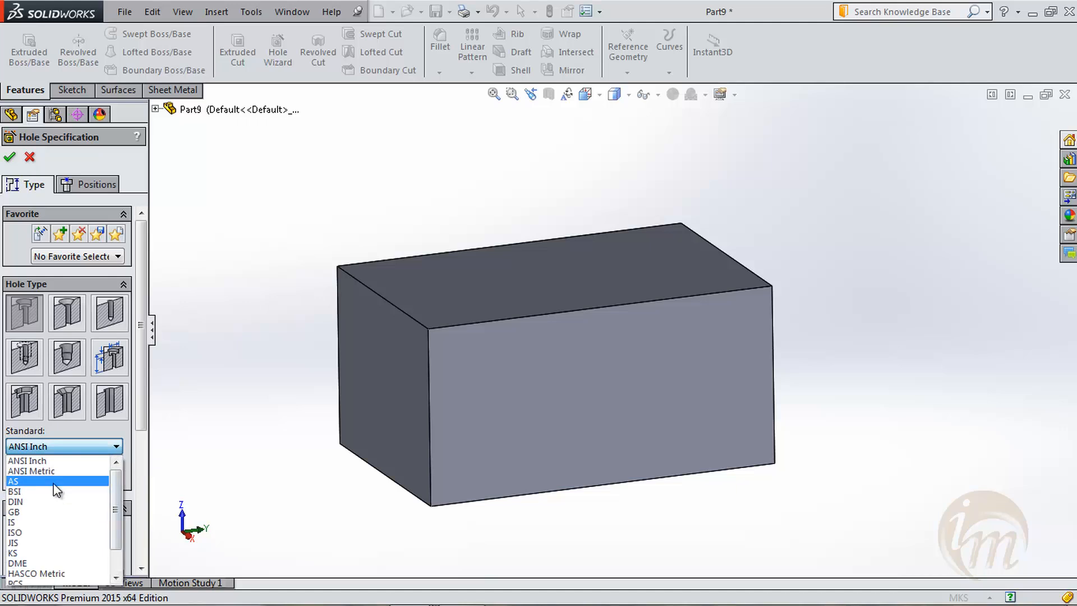
pyautogui.click(40, 532)
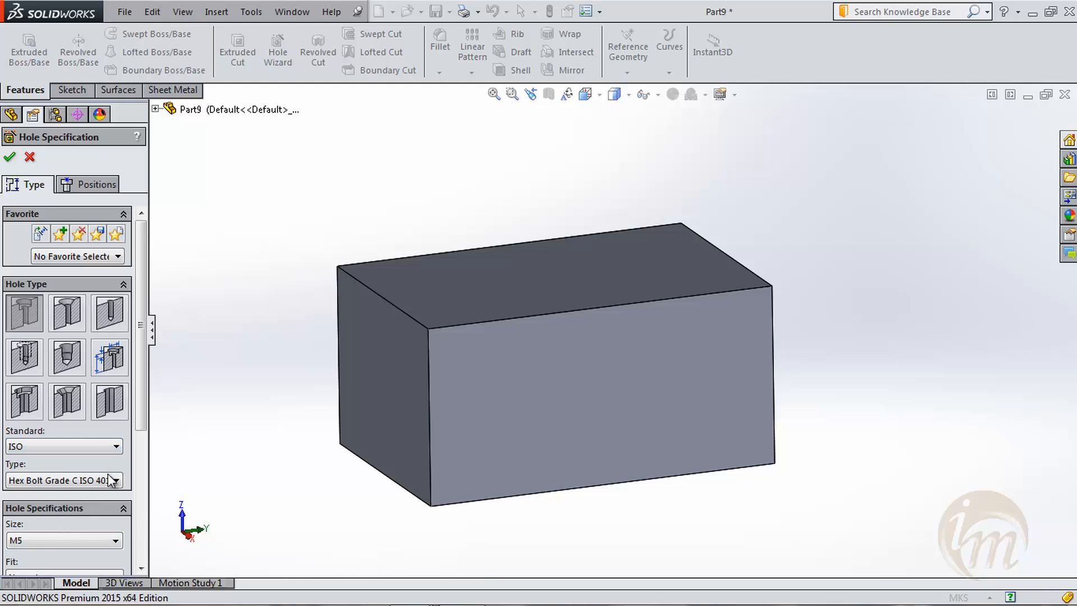
pyautogui.scroll(-5, 142, 417)
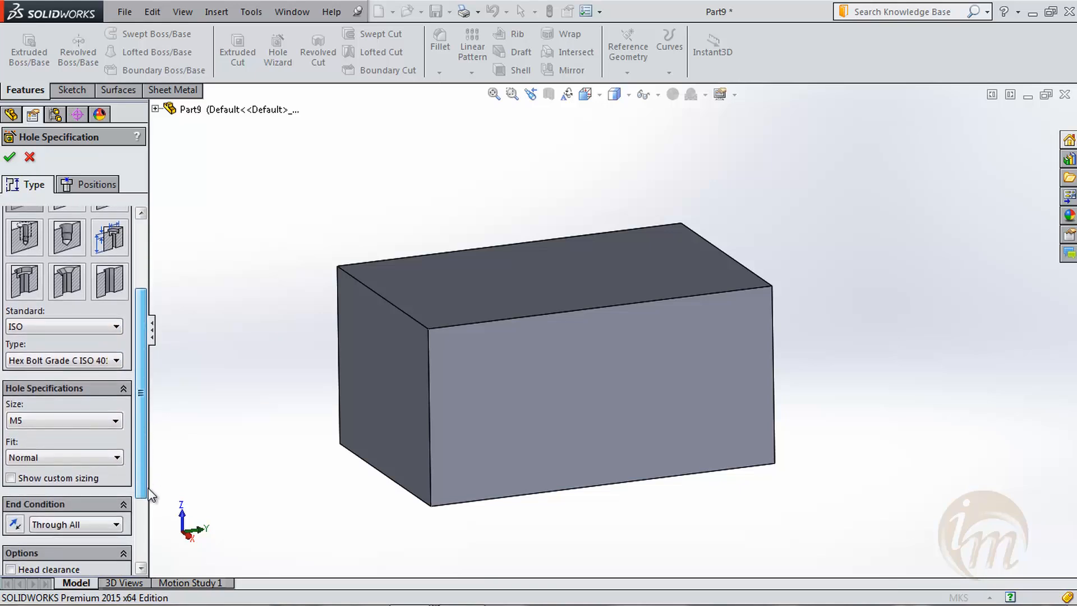
pyautogui.click(49, 318)
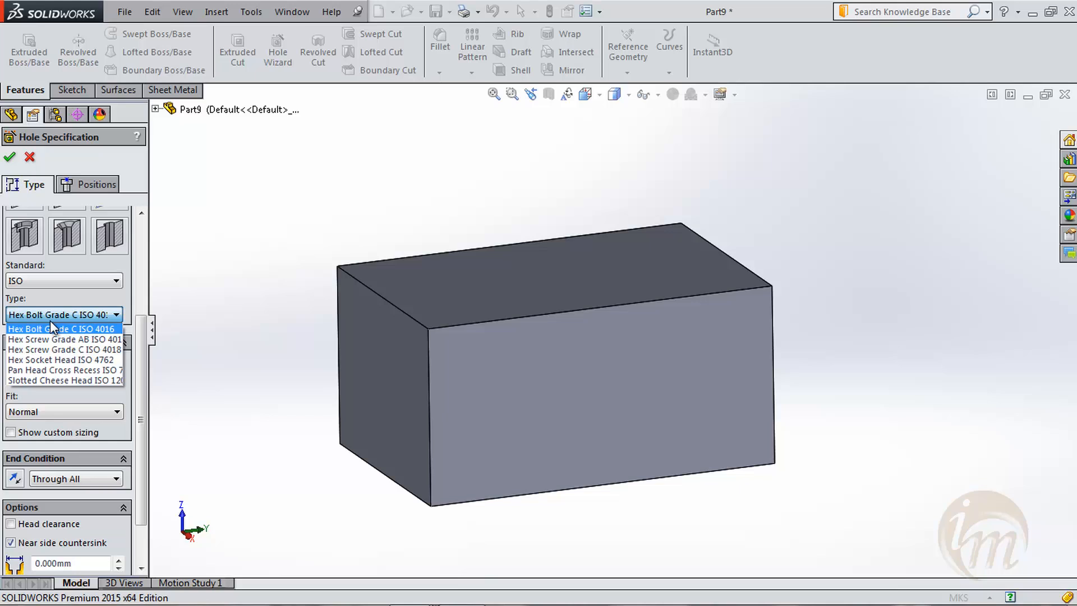
pyautogui.click(49, 328)
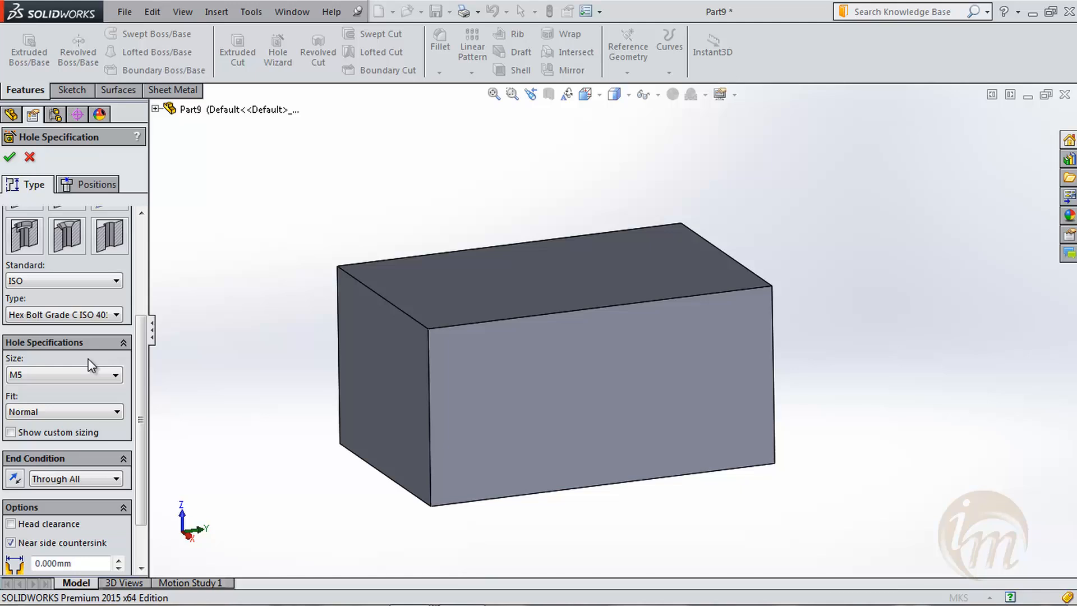
# - Set the counterbore hole's size to M20
pyautogui.click(115, 375)
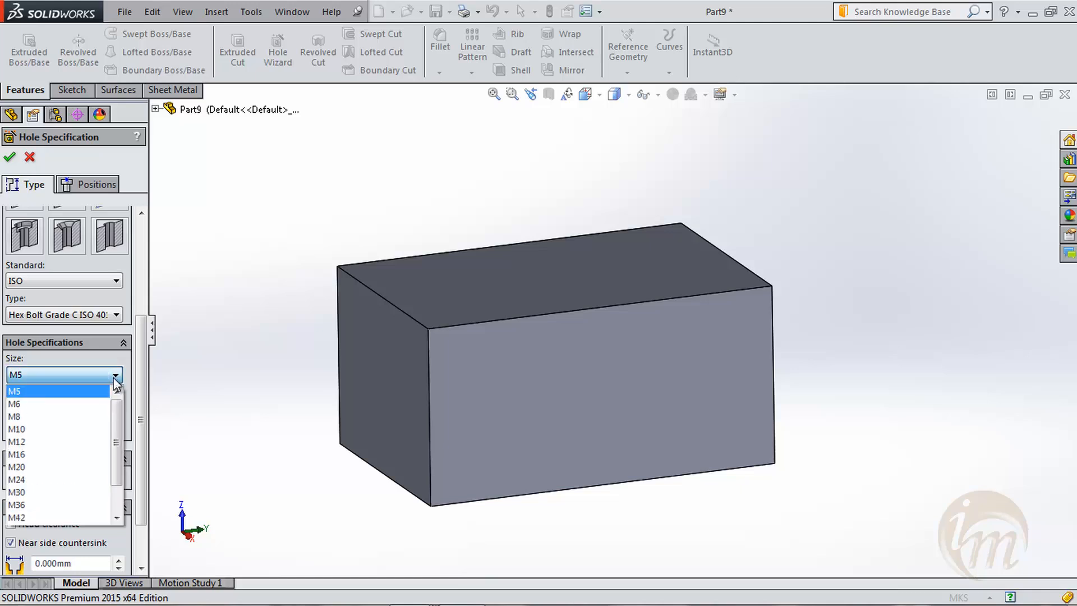
pyautogui.moveTo(118, 412); pyautogui.dragTo(119, 451)
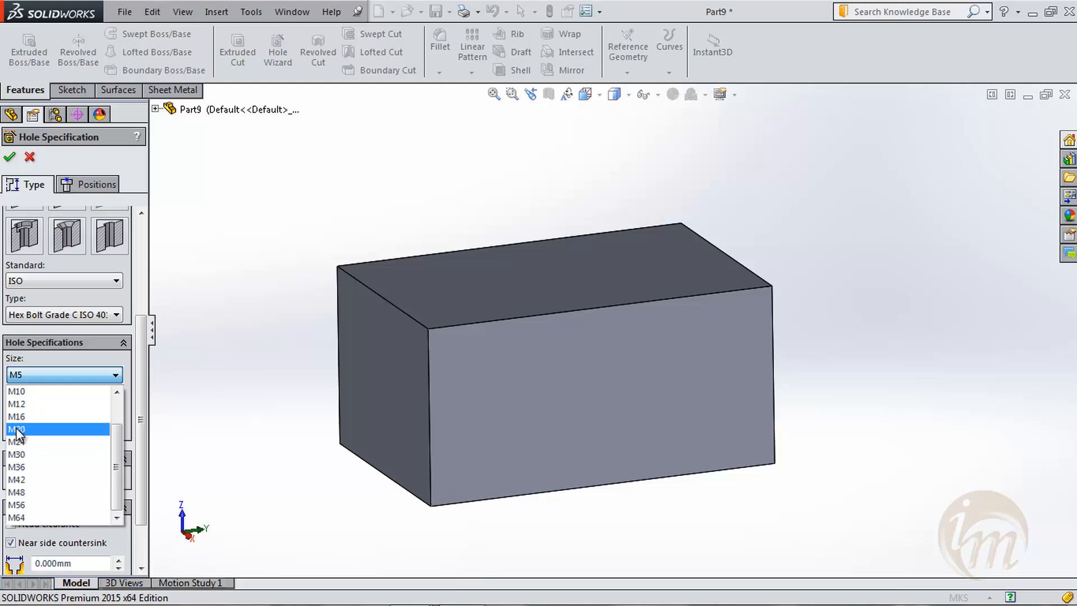
pyautogui.click(16, 429)
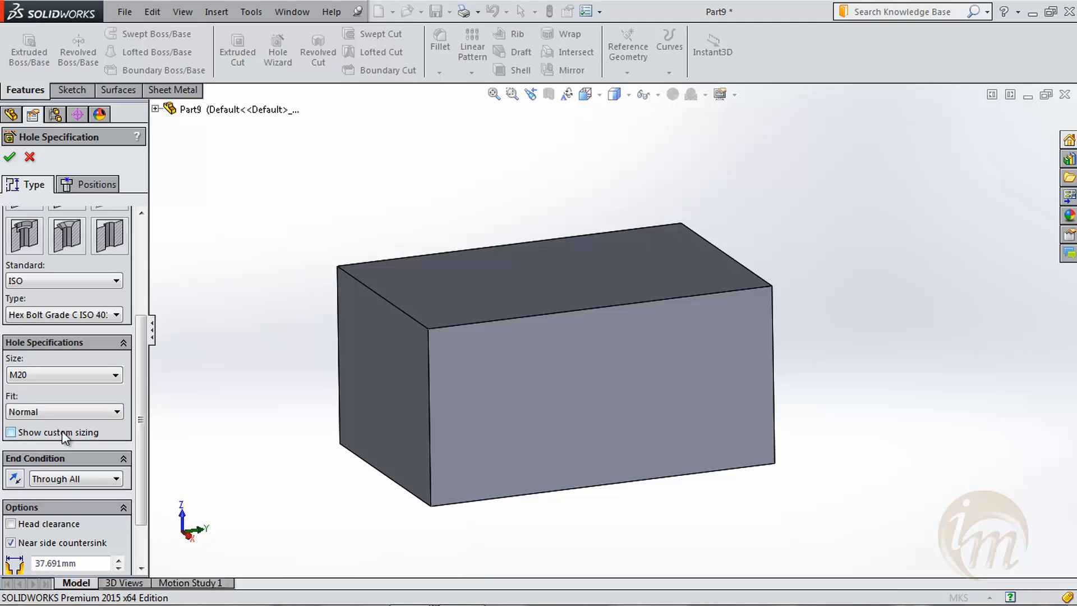
pyautogui.click(35, 410)
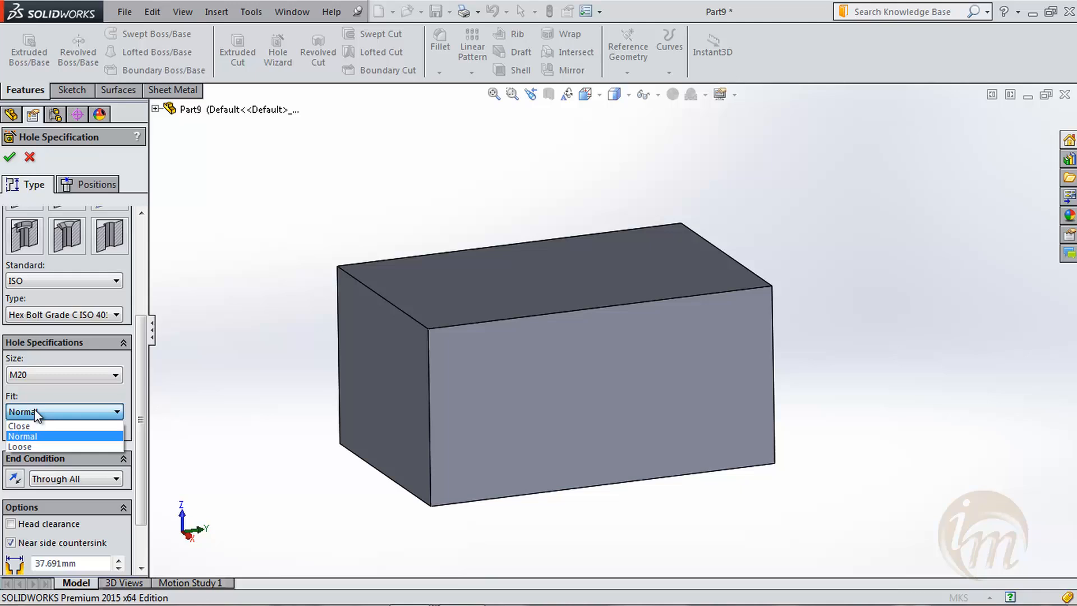
pyautogui.click(34, 409)
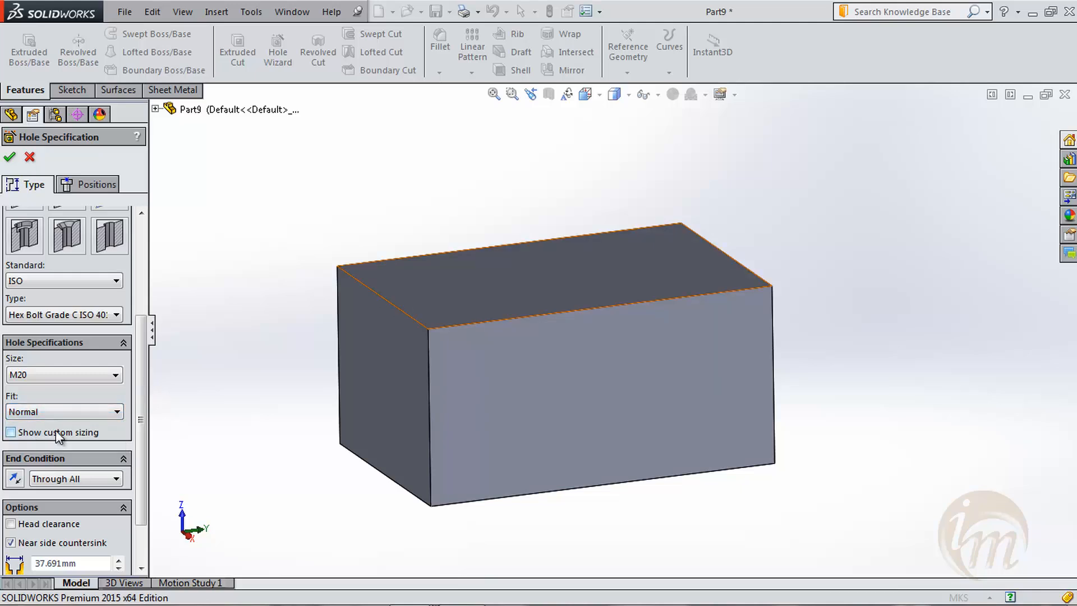
pyautogui.click(39, 380)
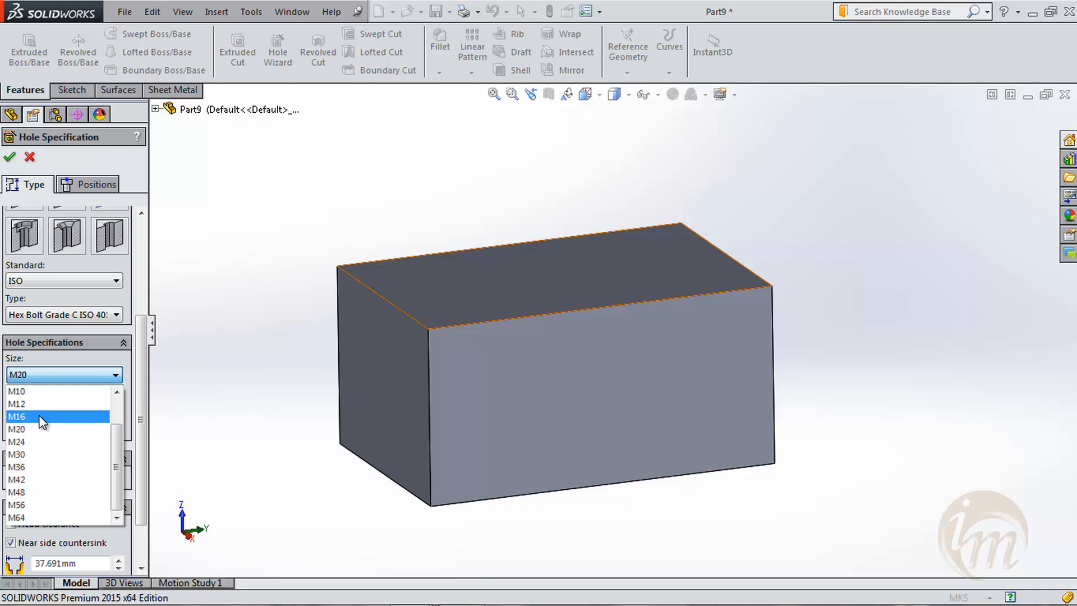
pyautogui.click(36, 373)
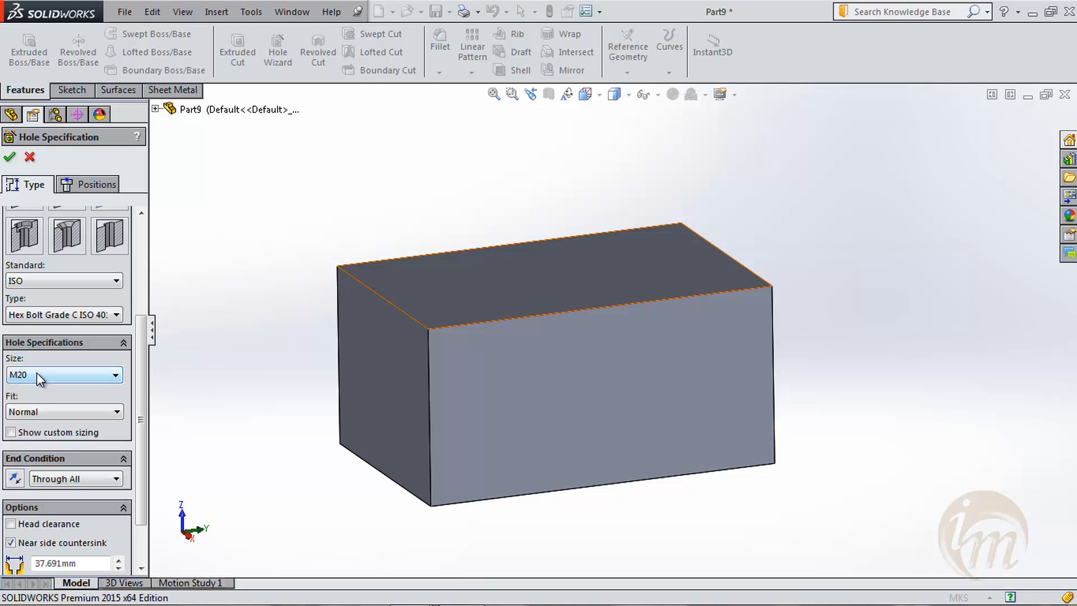
# - Show the custom sizing for the M20 hole and set its through-hole diameter to 23 mm
pyautogui.click(50, 432)
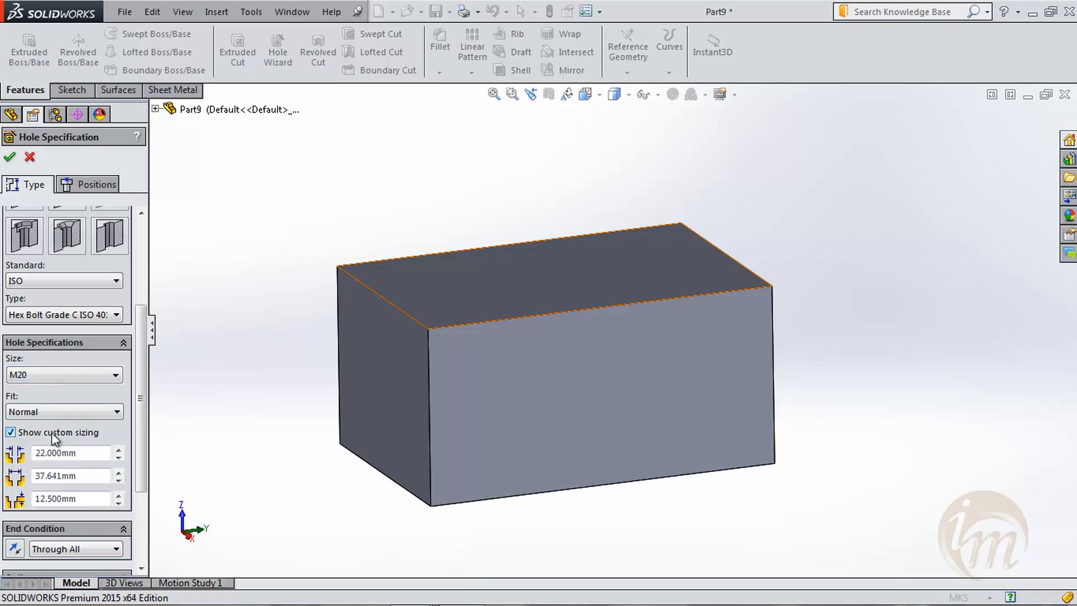
pyautogui.moveTo(136, 402); pyautogui.dragTo(136, 433)
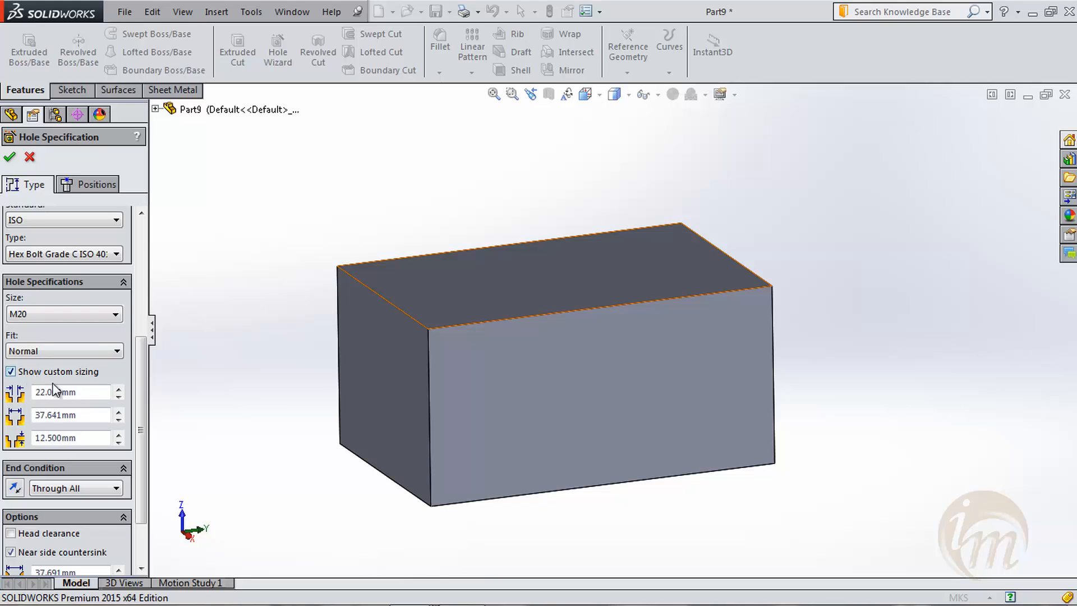
pyautogui.moveTo(84, 392); pyautogui.dragTo(31, 389)
pyautogui.write('23')
pyautogui.press('Return')
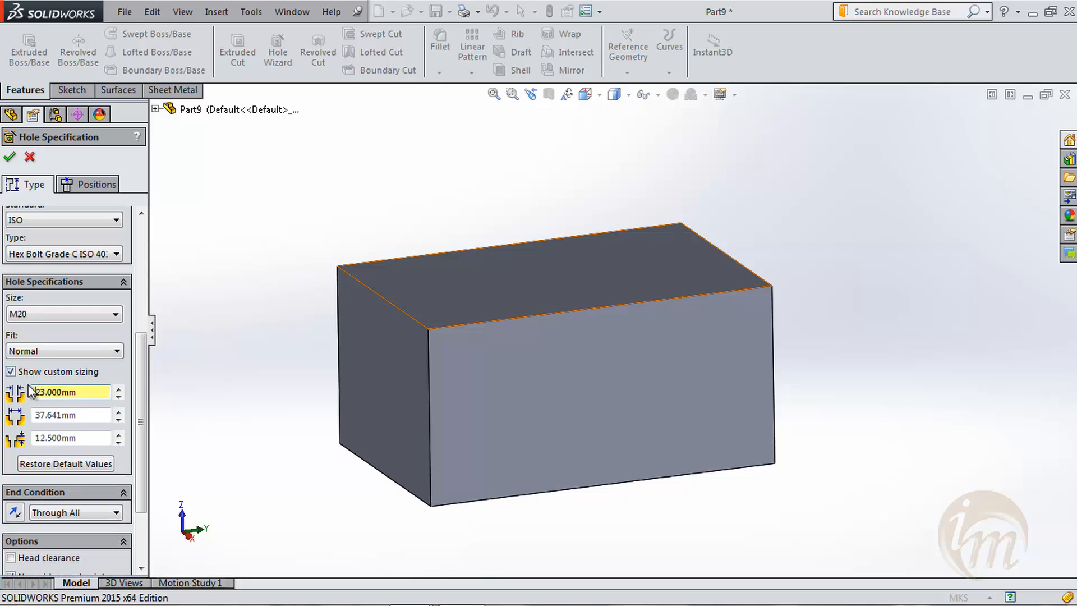
pyautogui.moveTo(76, 392); pyautogui.dragTo(29, 391)
pyautogui.click(79, 395)
pyautogui.scroll(-4, 139, 453)
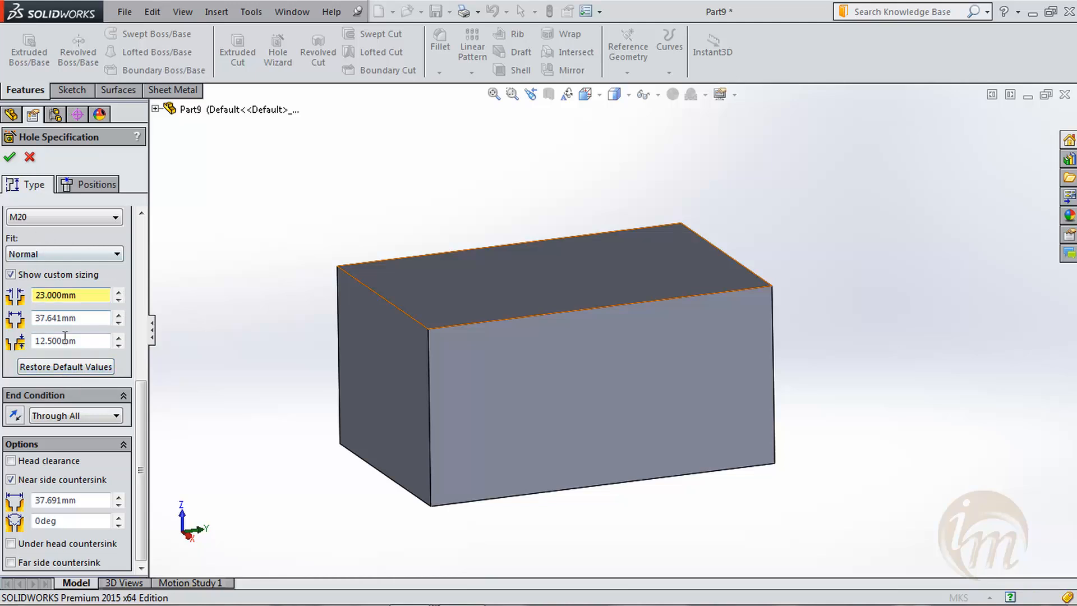
# - Try the Blind end condition for the hole, and set it back to Through All
pyautogui.click(96, 416)
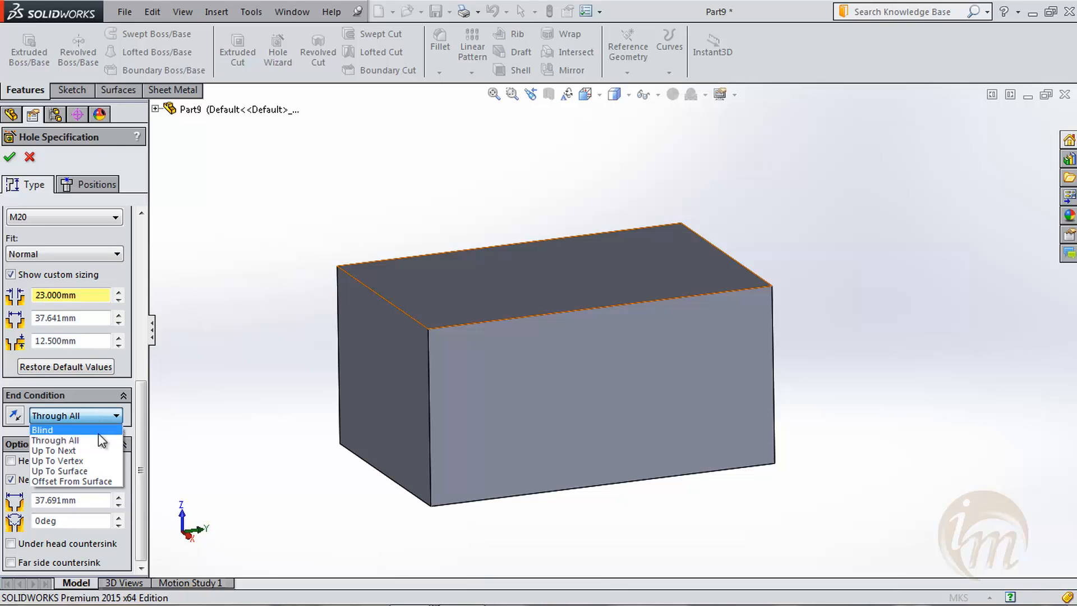
pyautogui.click(98, 430)
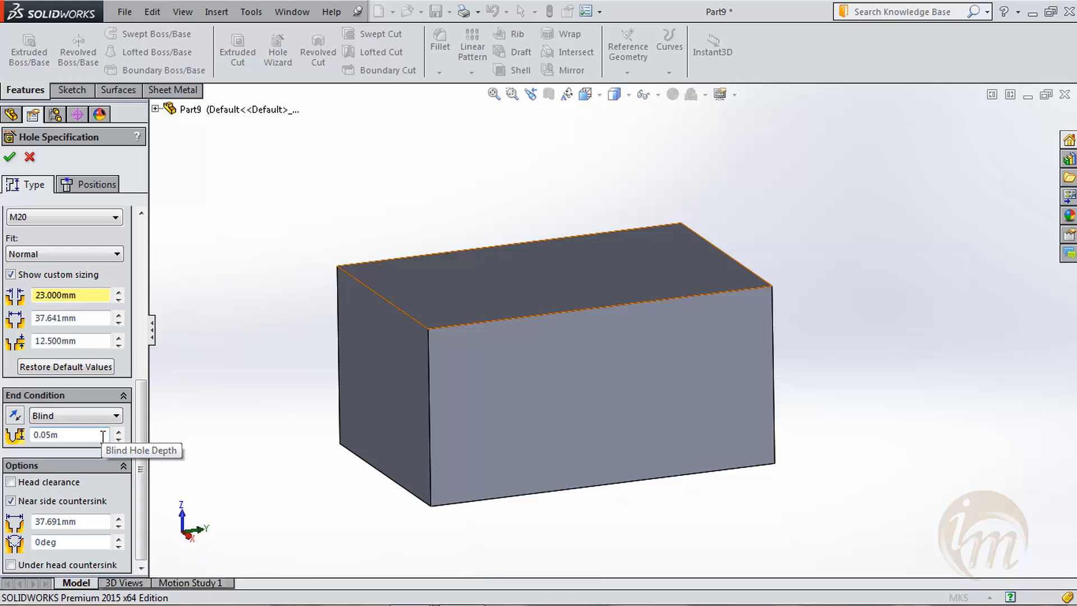
pyautogui.click(108, 416)
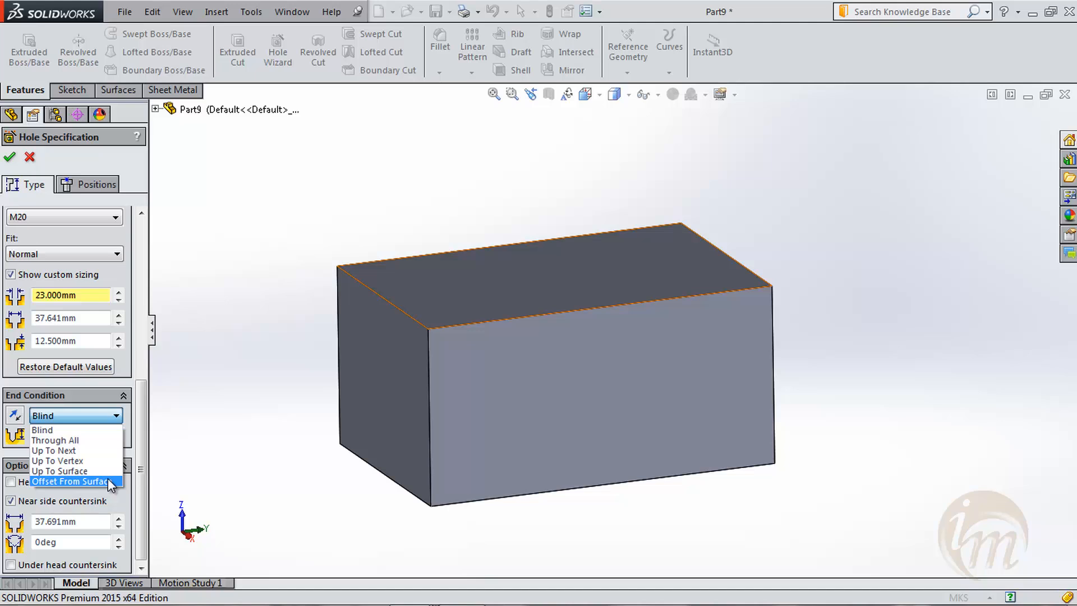
pyautogui.click(90, 440)
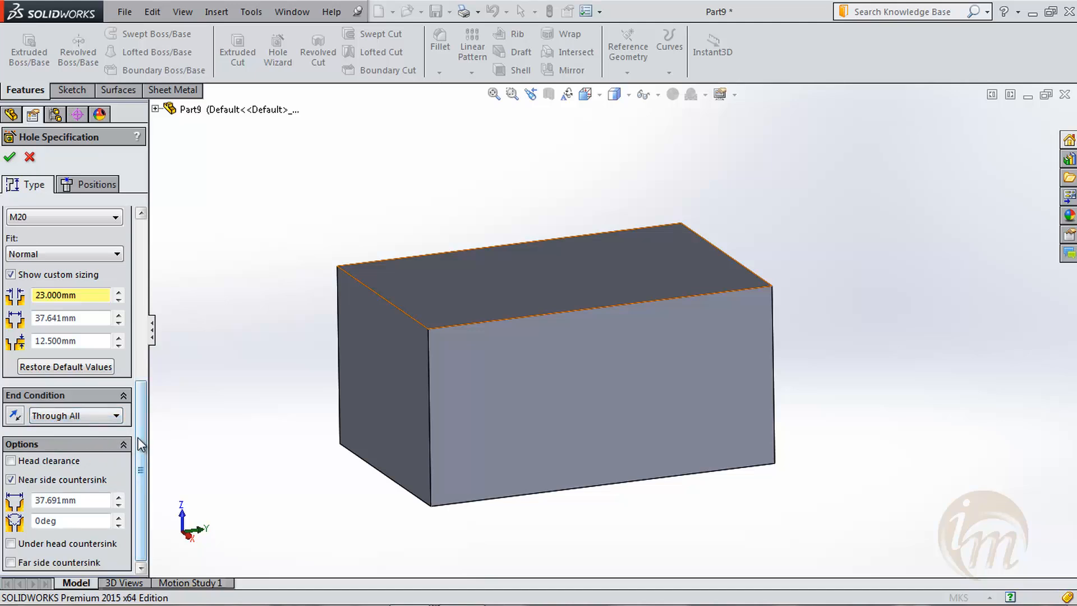
pyautogui.click(70, 417)
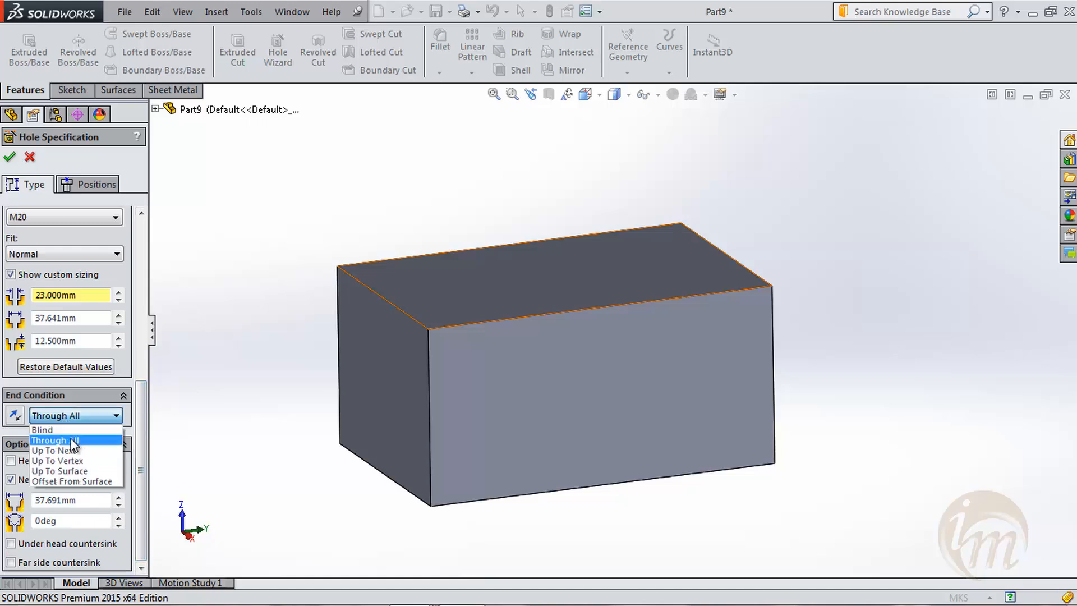
pyautogui.click(71, 441)
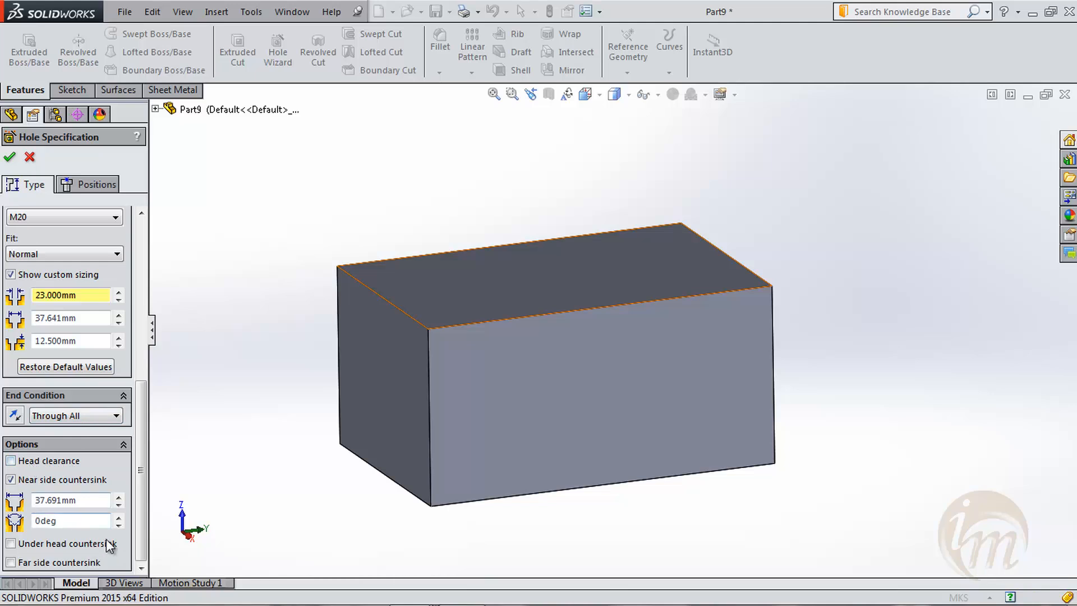
# - Switch the hole's near side countersink off and back on
pyautogui.click(12, 480)
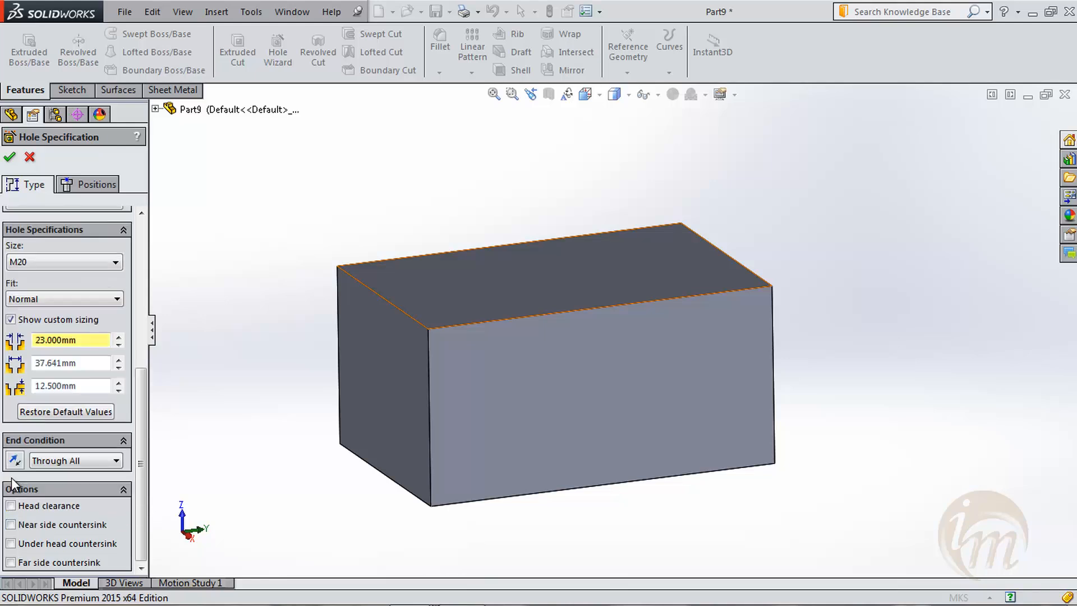
pyautogui.click(12, 525)
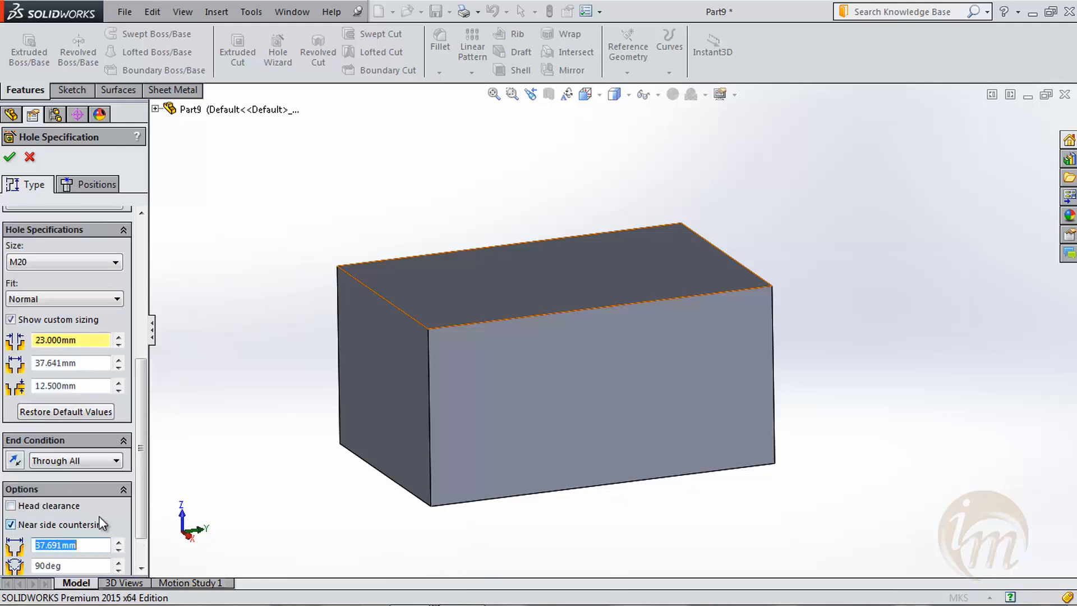
pyautogui.scroll(-2, 135, 506)
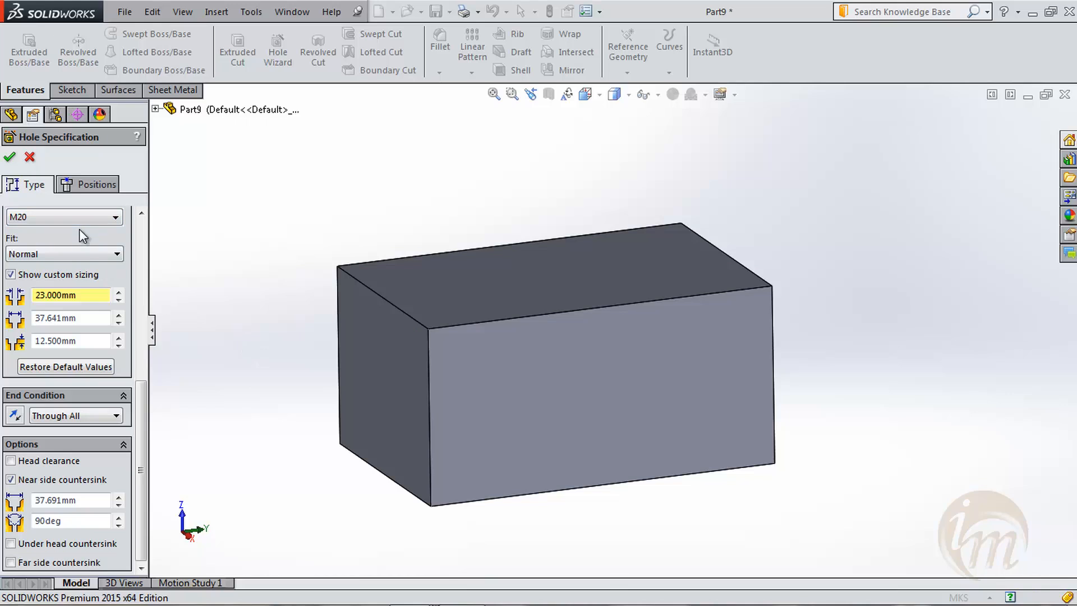
# - Position the holes with a 3D sketch, placing two points on the block's upper face and one on its long front face
pyautogui.click(87, 185)
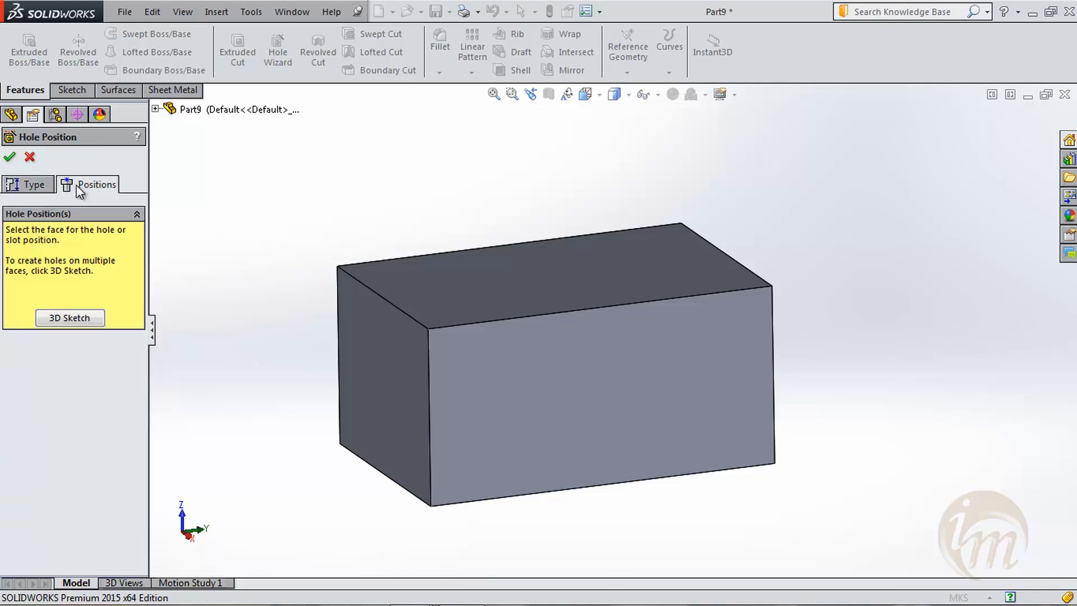
pyautogui.click(92, 318)
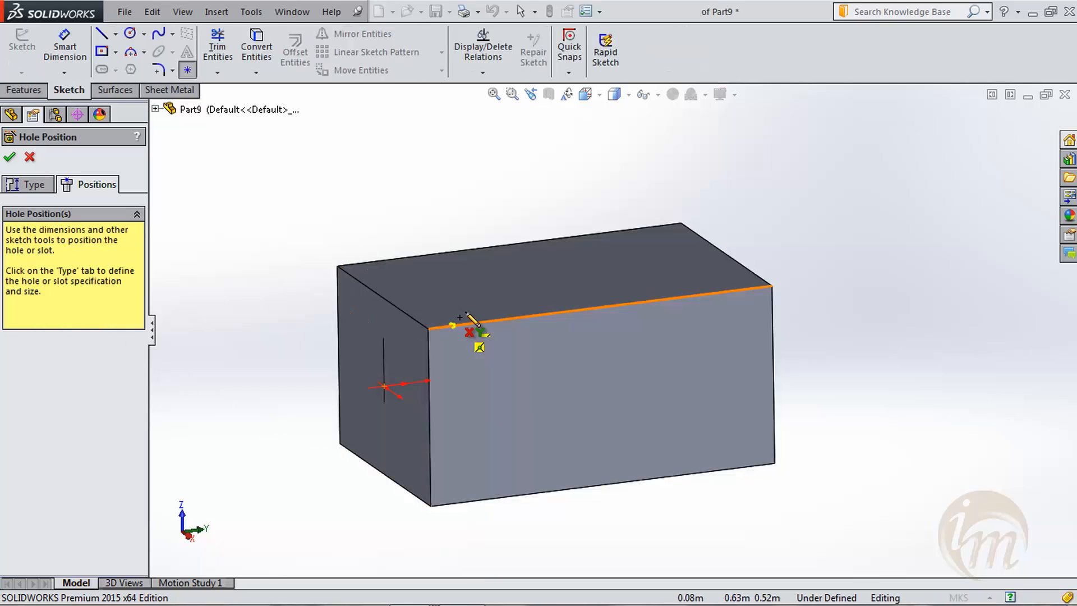
pyautogui.click(493, 282)
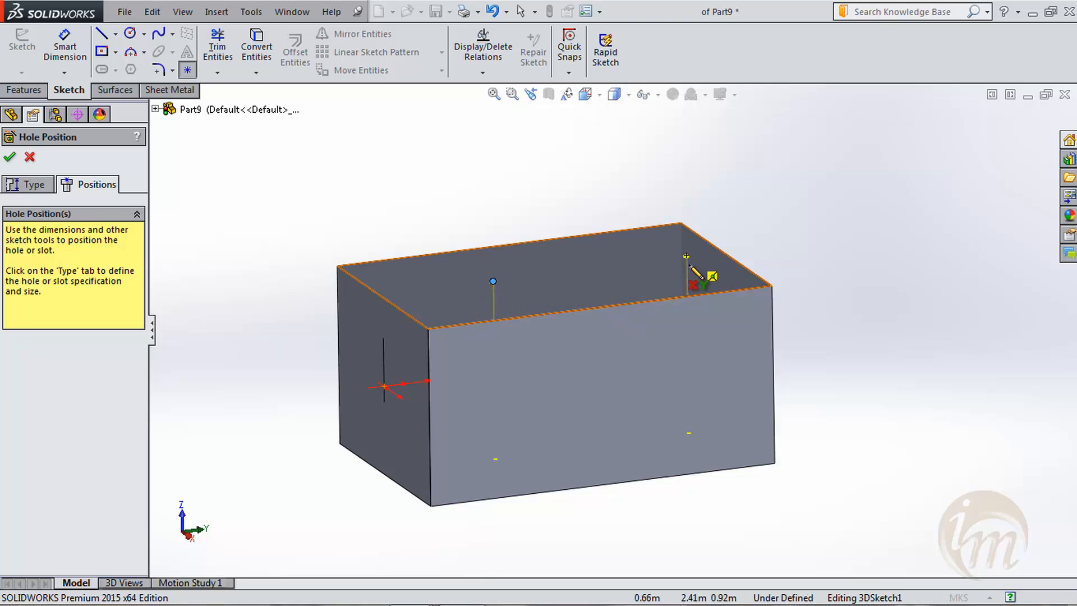
pyautogui.click(687, 371)
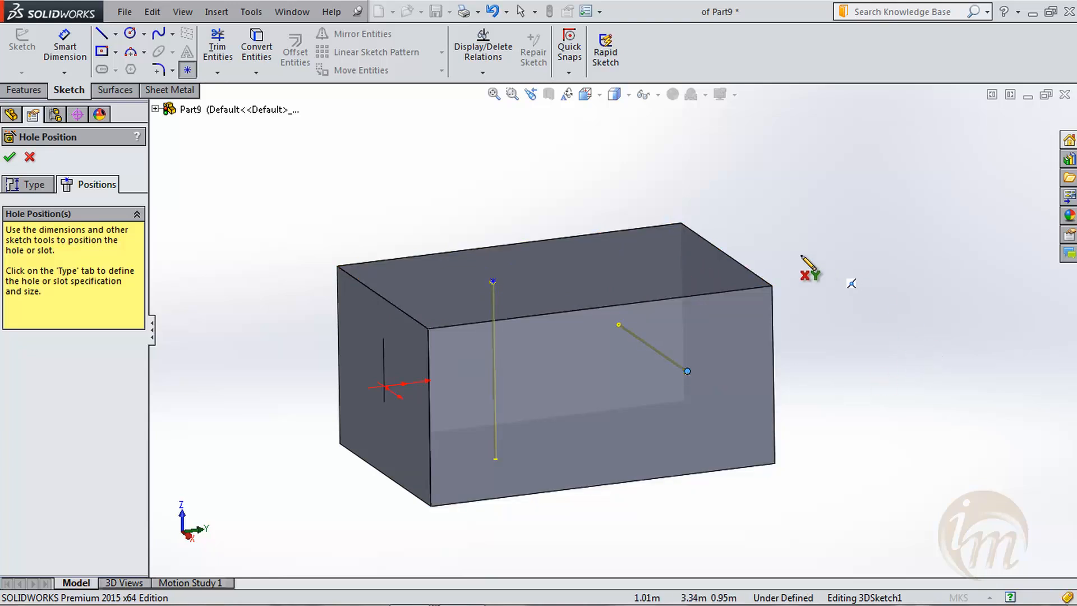
pyautogui.click(690, 266)
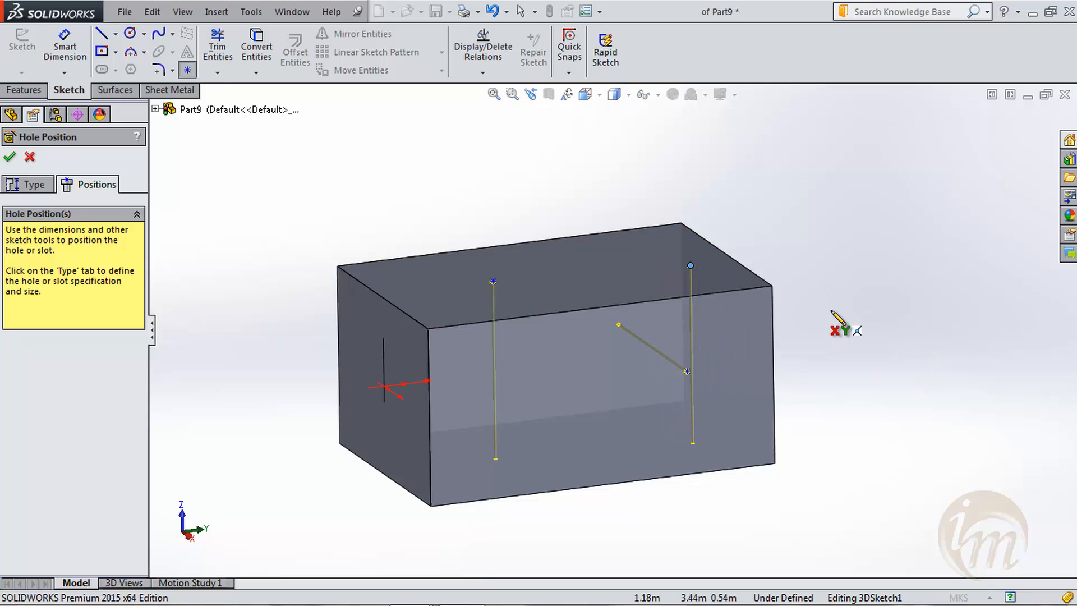
pyautogui.press('Escape')
# - Return to the hole specification and examine the counterbore previews on the block up close and from another angle
pyautogui.click(29, 185)
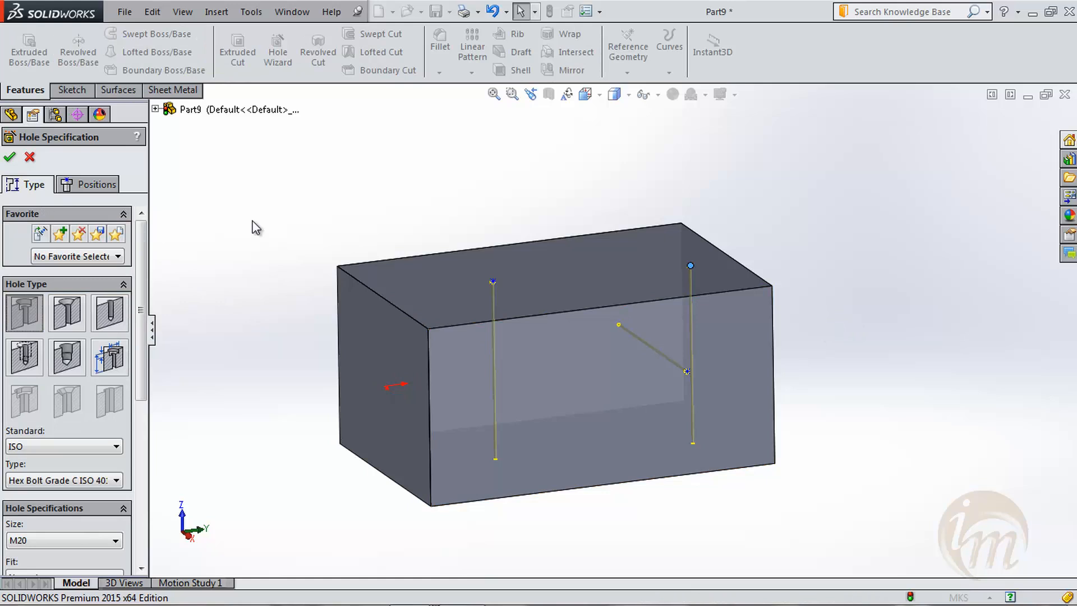
pyautogui.moveTo(523, 281); pyautogui.dragTo(508, 295, button='middle')
pyautogui.scroll(-9, 504, 295)
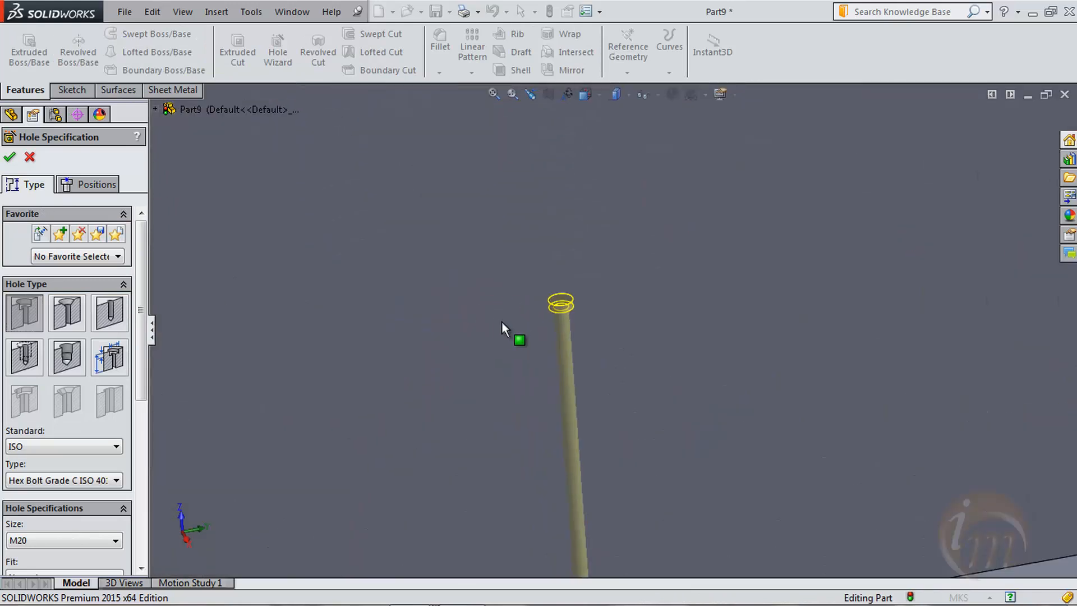
pyautogui.scroll(5, 561, 315)
pyautogui.scroll(-6, 577, 316)
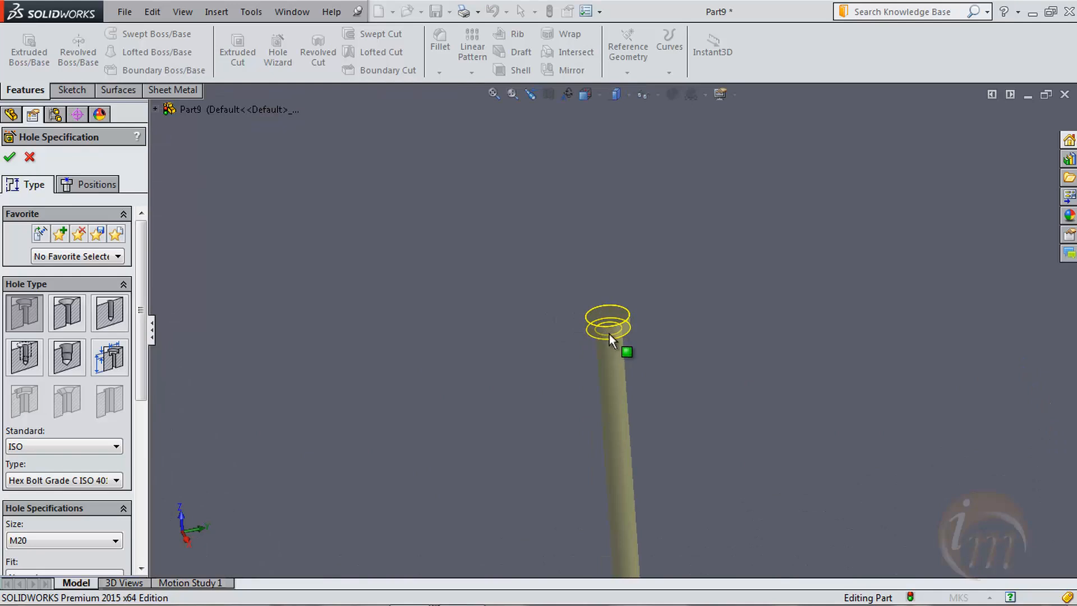
pyautogui.scroll(6, 560, 336)
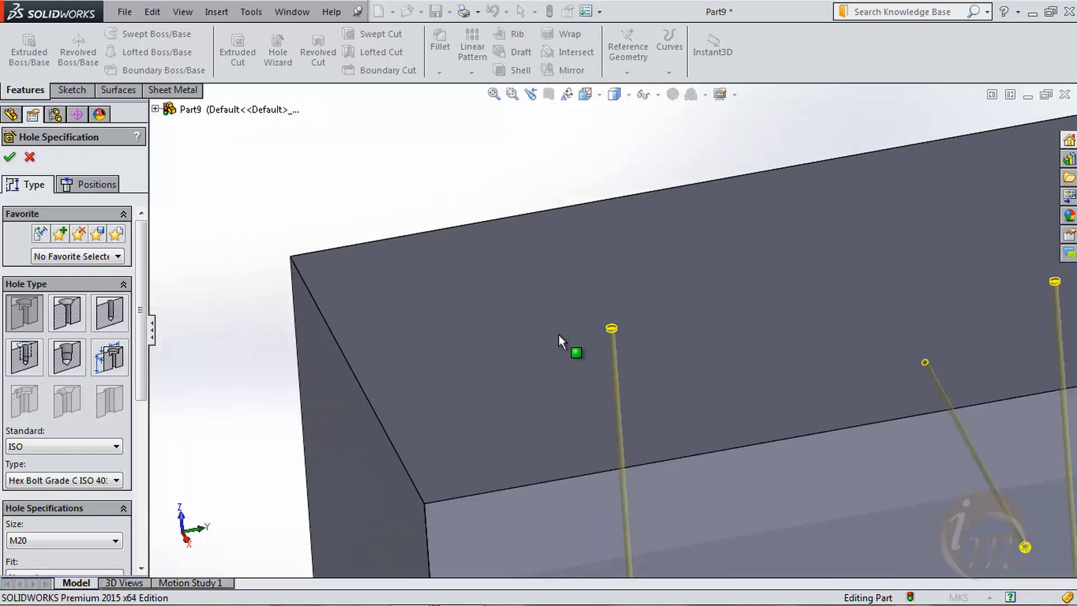
pyautogui.moveTo(765, 439)
pyautogui.mouseDown(button='middle')
pyautogui.moveTo(714, 389)
pyautogui.moveTo(770, 419)
pyautogui.mouseUp(button='middle')
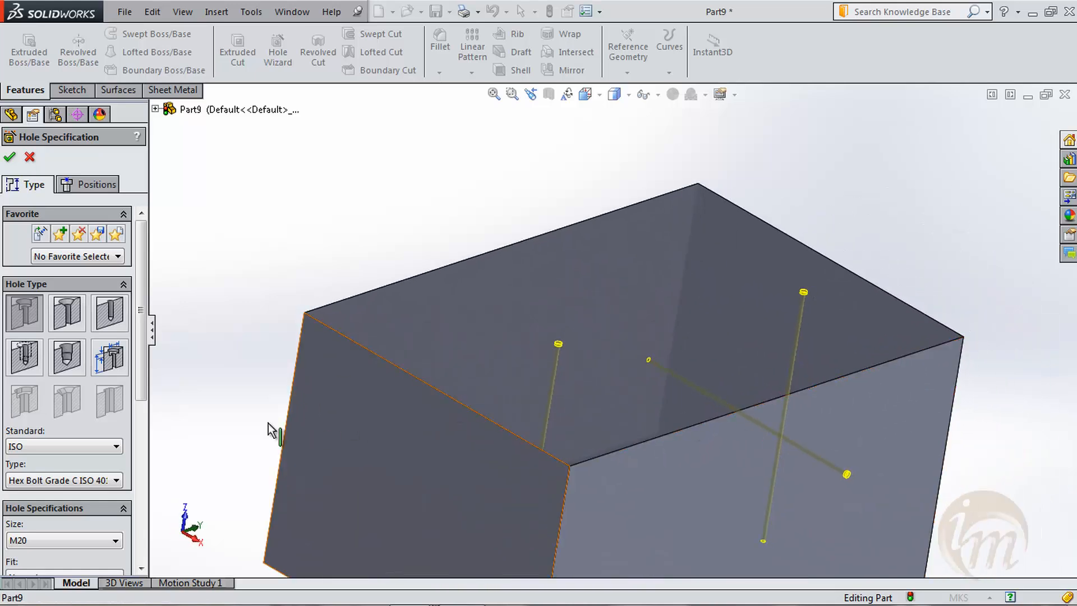
# - Set the custom sizing to a 100 mm through-hole diameter, 150 mm counterbore diameter and 20 mm counterbore depth
pyautogui.scroll(-3, 142, 449)
pyautogui.moveTo(141, 457); pyautogui.dragTo(142, 496)
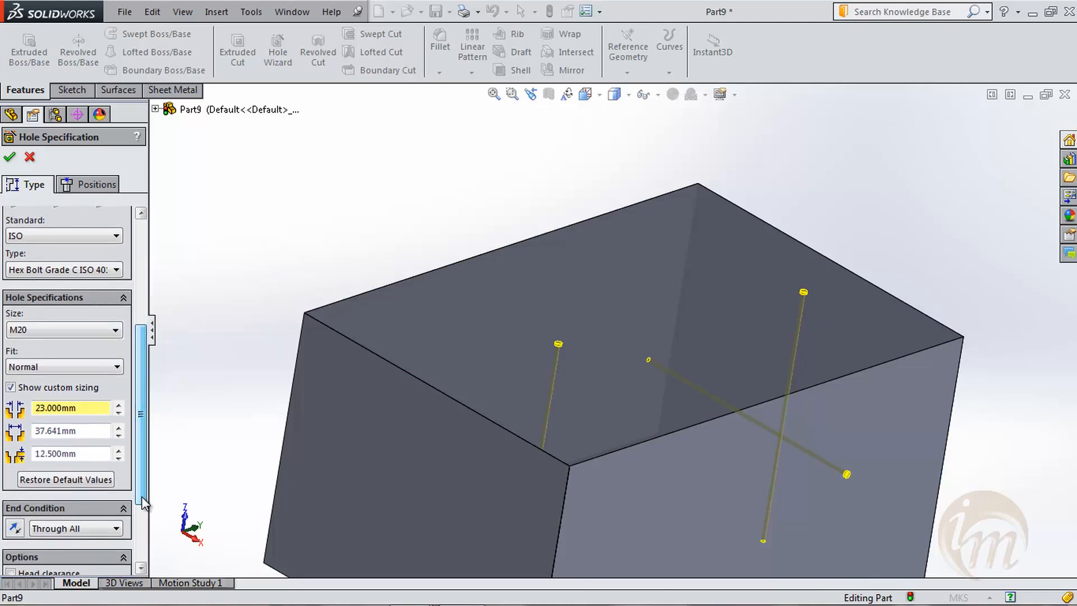
pyautogui.moveTo(80, 407); pyautogui.dragTo(15, 407)
pyautogui.write('10')
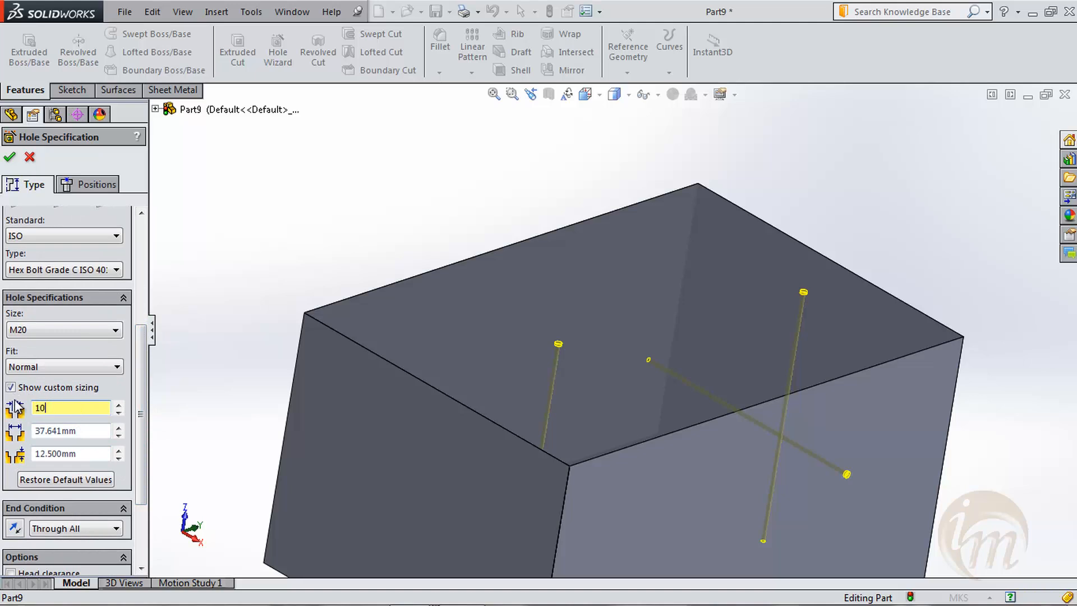
pyautogui.write('0')
pyautogui.press('Return')
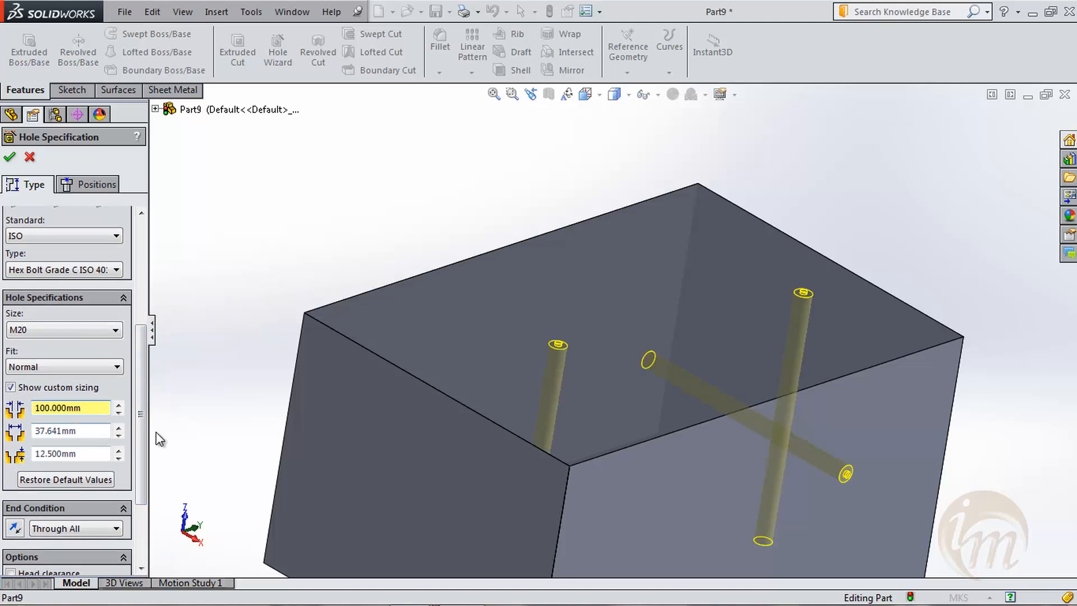
pyautogui.moveTo(92, 430); pyautogui.dragTo(18, 430)
pyautogui.write('150')
pyautogui.press('Return')
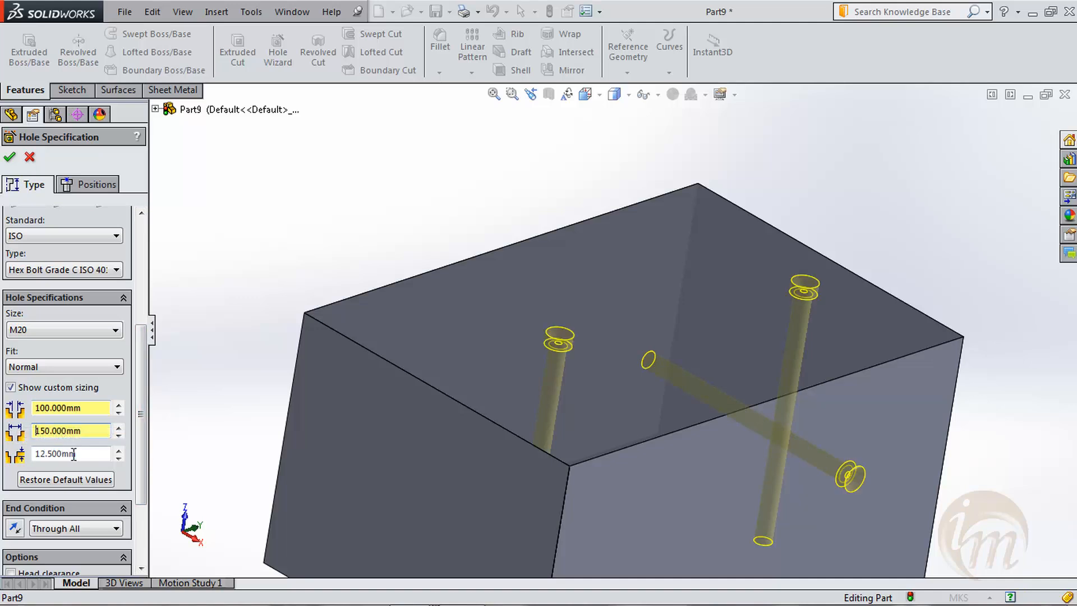
pyautogui.moveTo(81, 457); pyautogui.dragTo(31, 460)
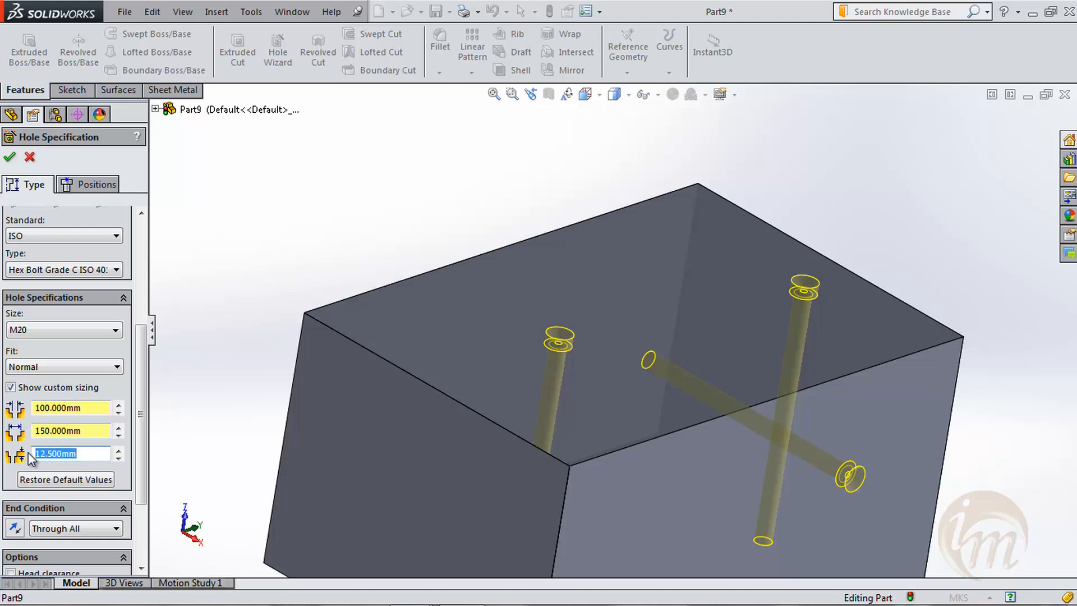
pyautogui.press('Return')
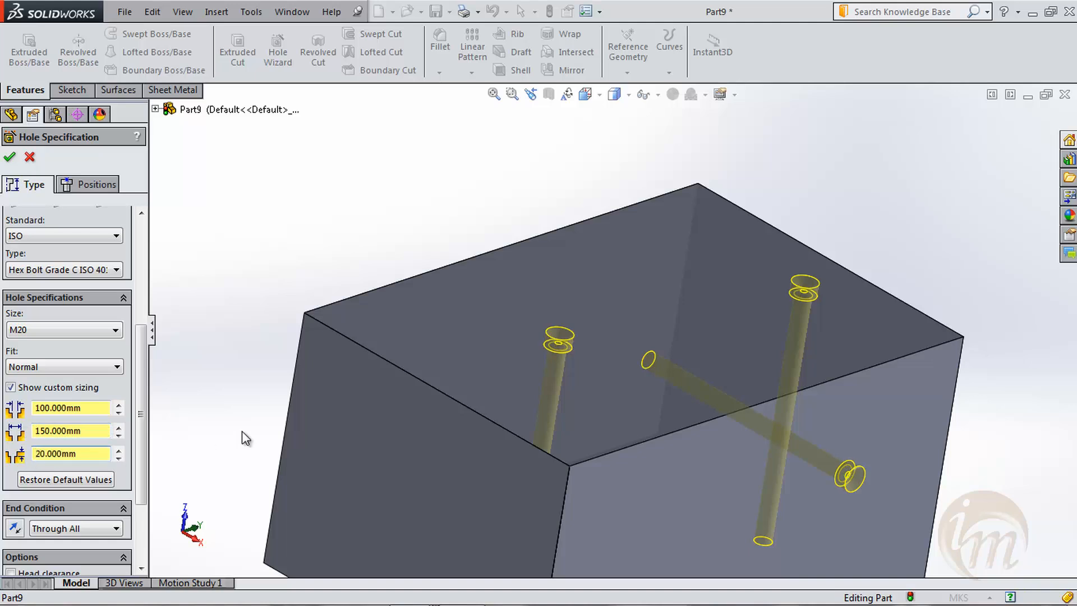
# - Set the through-hole diameter to 300 mm, the counterbore diameter to 500 mm and the counterbore depth to 50 mm
pyautogui.moveTo(692, 433); pyautogui.dragTo(702, 458, button='middle')
pyautogui.doubleClick(80, 413)
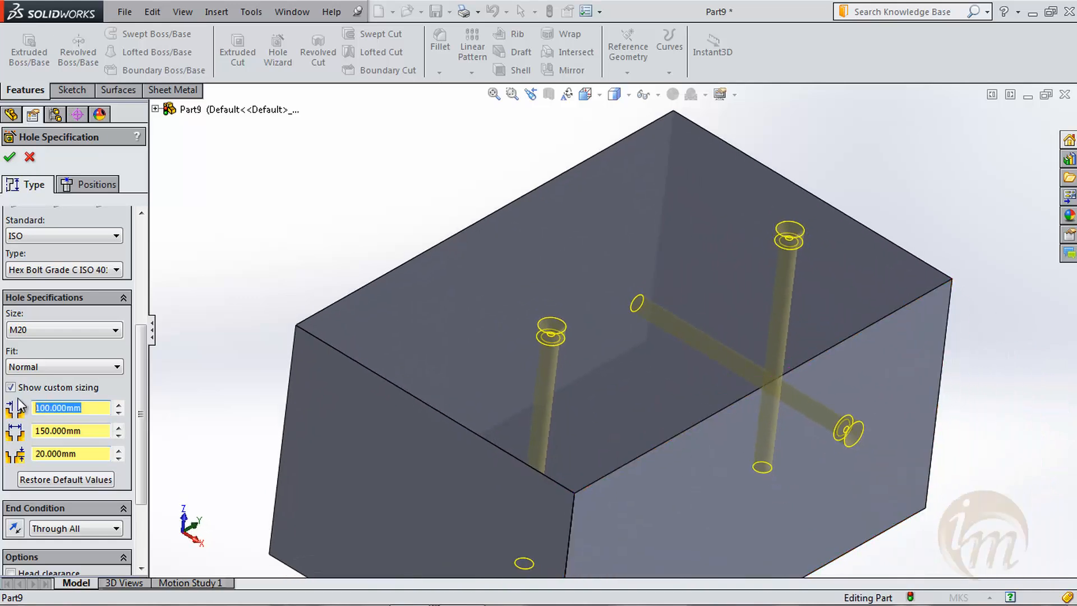
pyautogui.write('300')
pyautogui.press('Return')
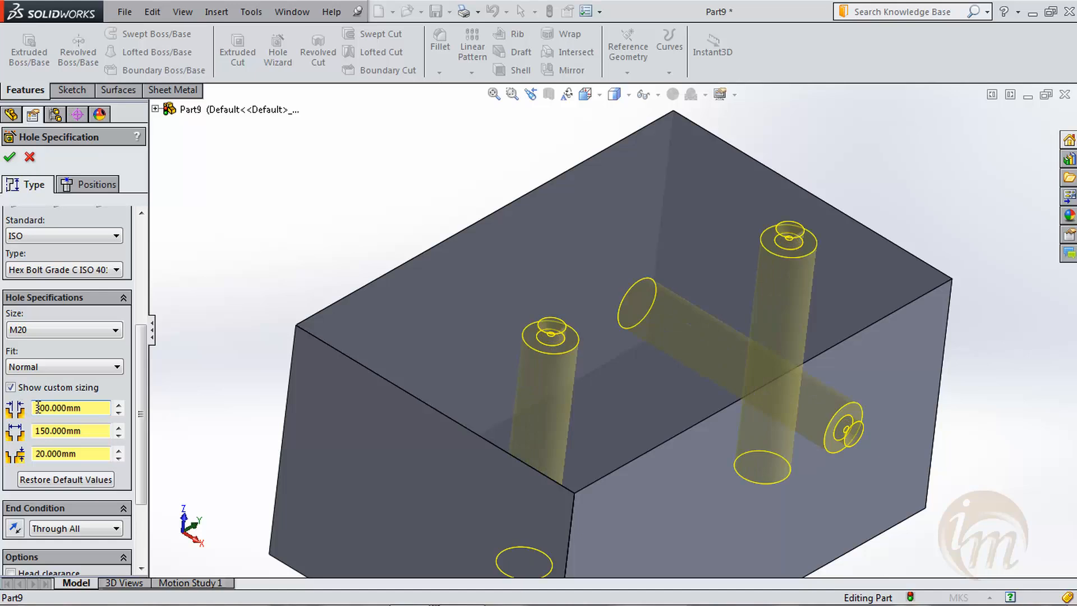
pyautogui.doubleClick(84, 431)
pyautogui.write('5')
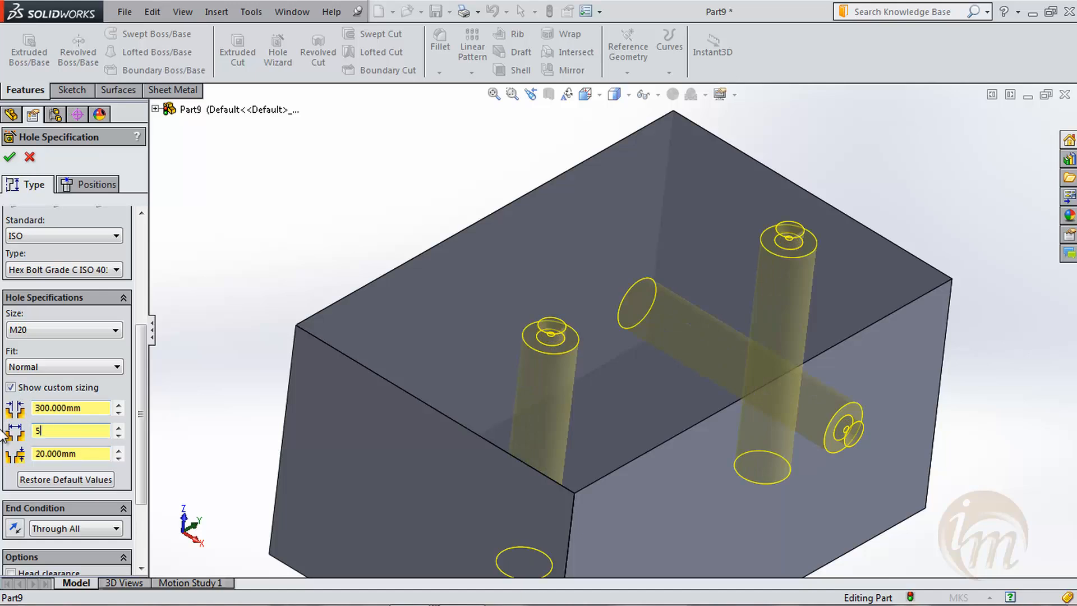
pyautogui.write('00')
pyautogui.press('Return')
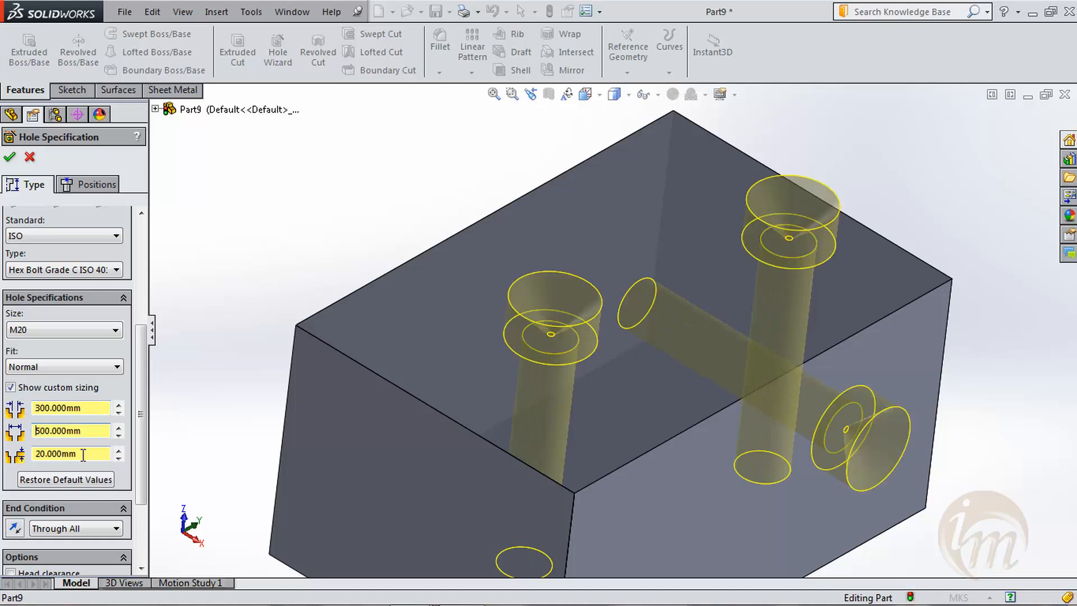
pyautogui.press('Tab')
pyautogui.write('50')
pyautogui.press('Return')
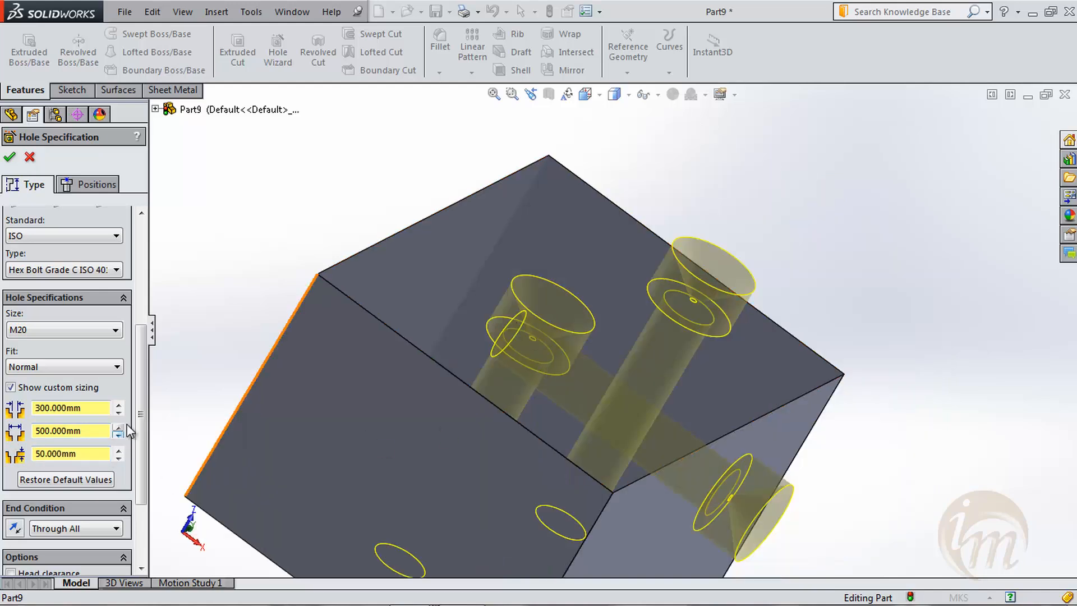
# - Turn off the near side countersink option for the holes
pyautogui.moveTo(139, 425); pyautogui.dragTo(139, 526)
pyautogui.click(11, 480)
pyautogui.click(11, 480)
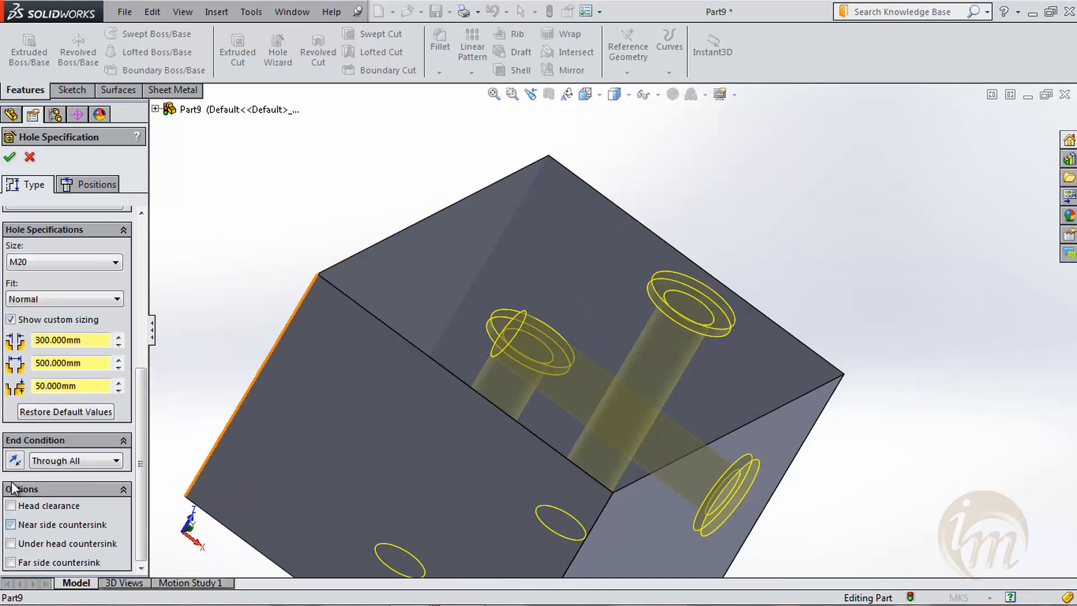
# - Set the counterbore depth to 200 mm and check the updated hole previews on the block
pyautogui.moveTo(579, 435); pyautogui.dragTo(484, 396, button='middle')
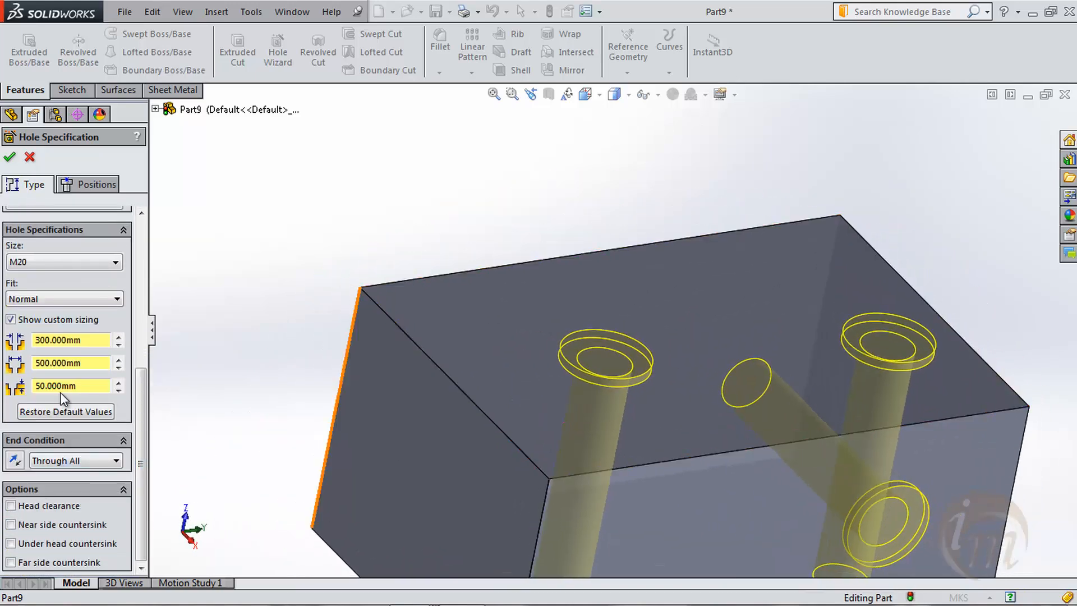
pyautogui.moveTo(84, 387); pyautogui.dragTo(21, 382)
pyautogui.write('200')
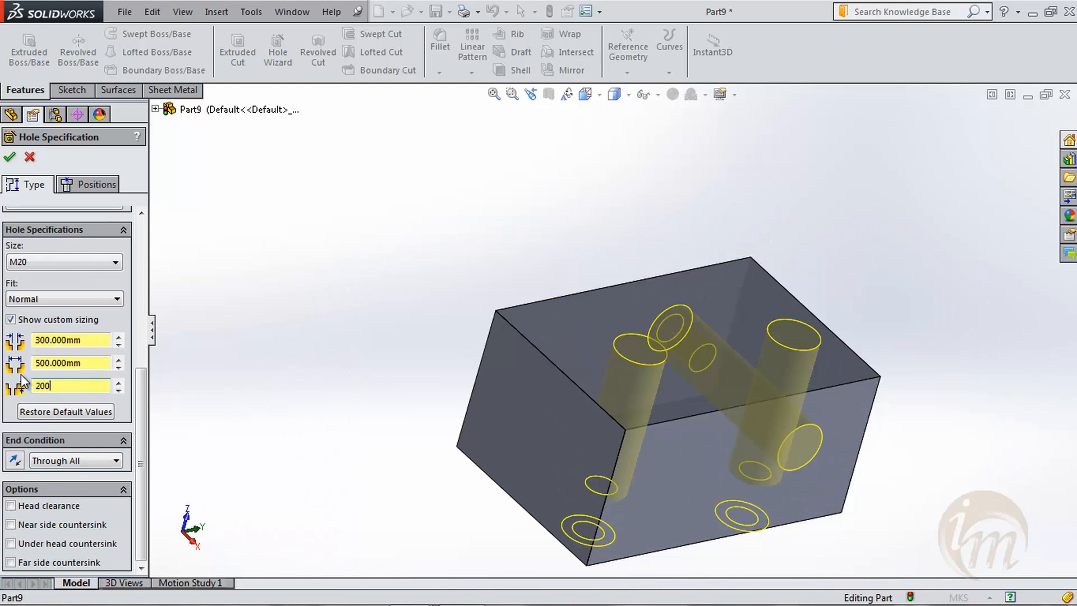
pyautogui.press('Return')
pyautogui.moveTo(466, 428); pyautogui.dragTo(513, 457, button='middle')
pyautogui.moveTo(648, 404); pyautogui.dragTo(721, 350, button='middle')
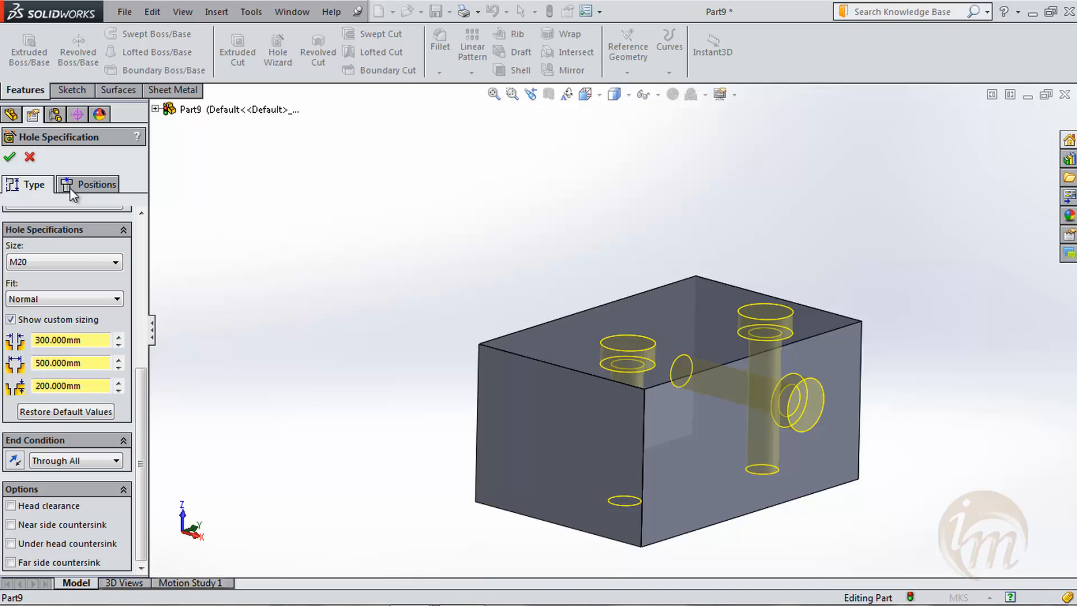
# - Enable head clearance for the counterbore holes and set it to 100 m
pyautogui.click(18, 507)
pyautogui.click(18, 508)
pyautogui.click(25, 508)
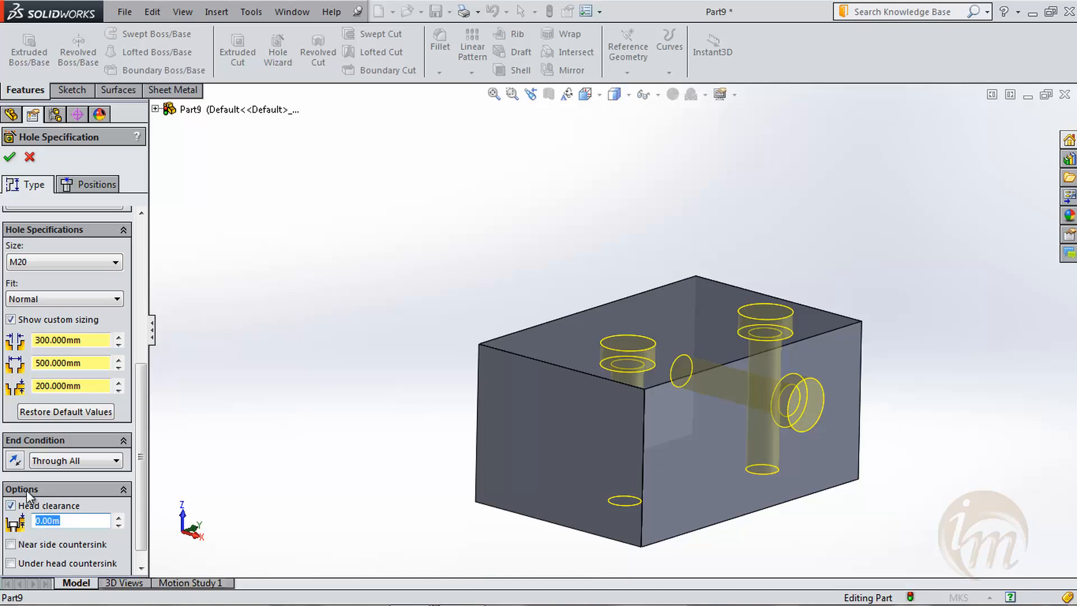
pyautogui.write('100')
pyautogui.press('Return')
pyautogui.scroll(4, 706, 527)
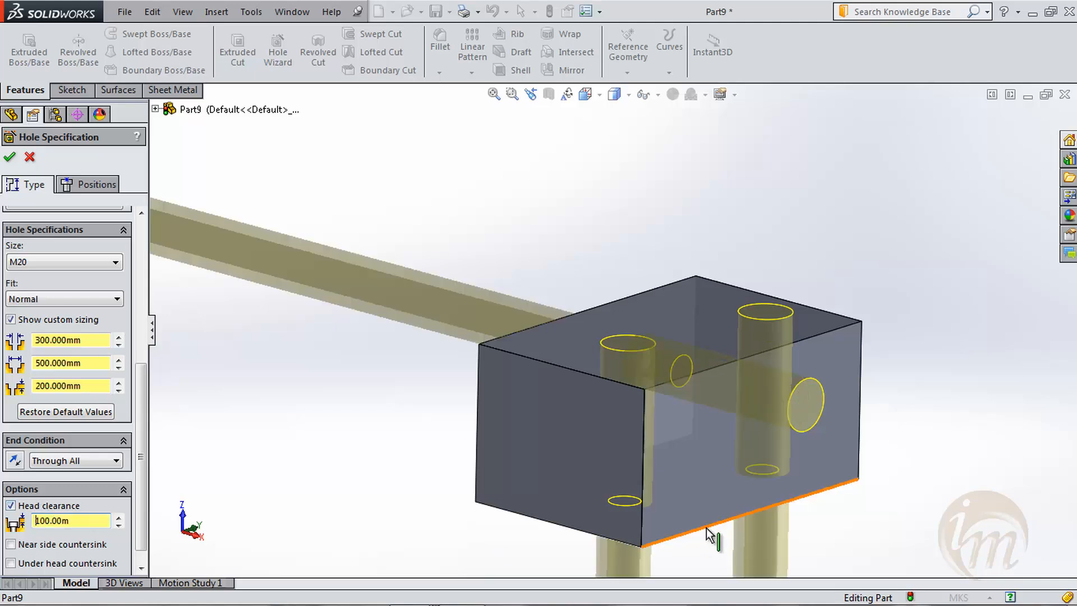
# - Reduce the head clearance of the counterbore holes to 0.1 m
pyautogui.scroll(3, 491, 410)
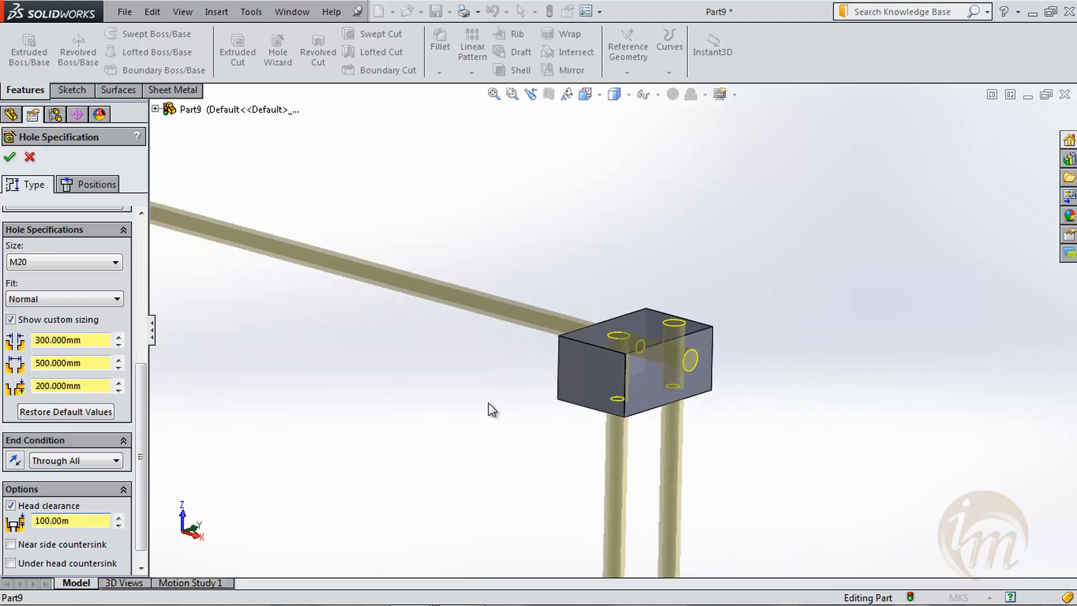
pyautogui.moveTo(97, 520); pyautogui.dragTo(24, 527)
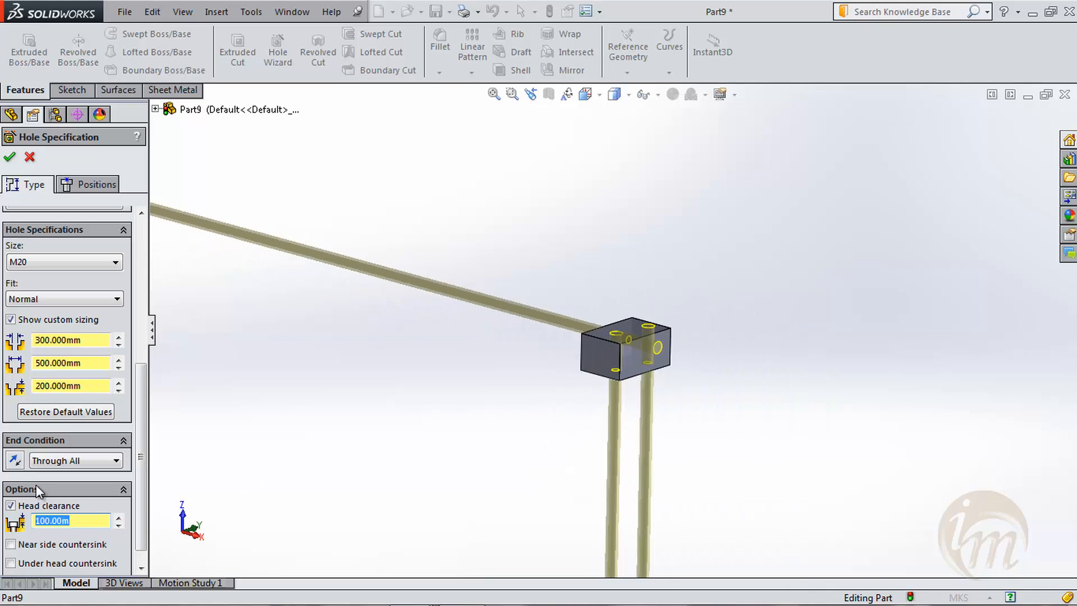
pyautogui.write('0.1')
pyautogui.scroll(-6, 692, 332)
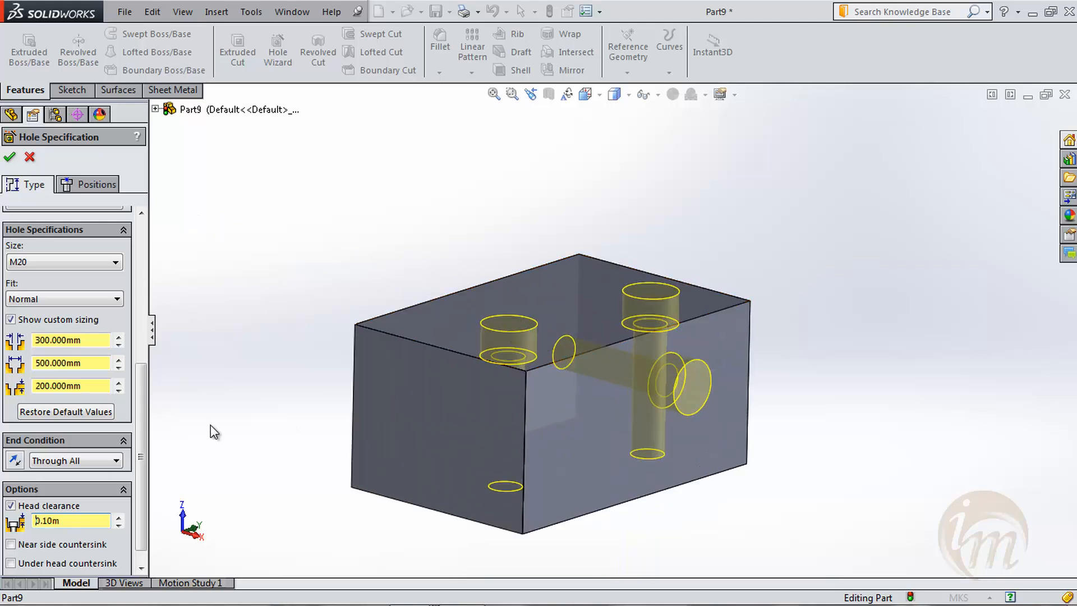
# - Enable the near side countersink for the counterbore holes and set its diameter to 550 mm
pyautogui.click(10, 545)
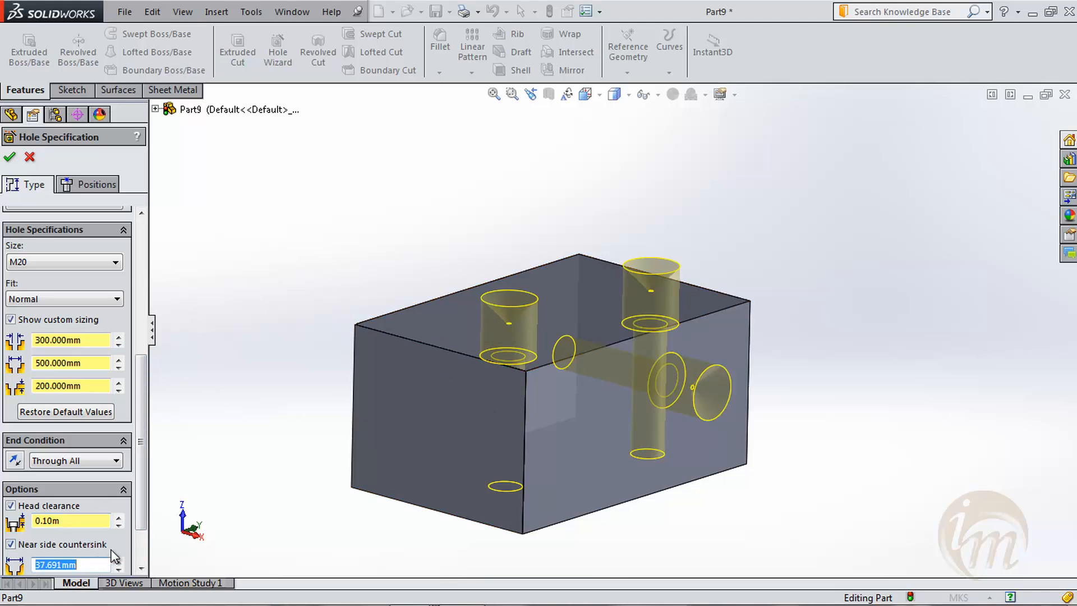
pyautogui.write('2')
pyautogui.press('Return')
pyautogui.moveTo(78, 564); pyautogui.dragTo(24, 565)
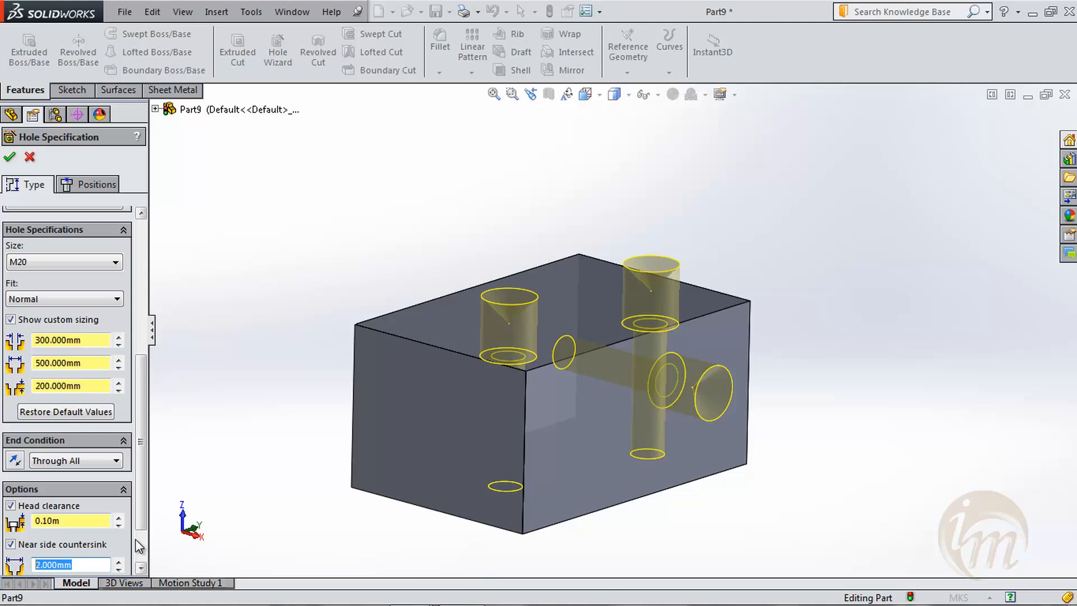
pyautogui.write('550')
pyautogui.press('Return')
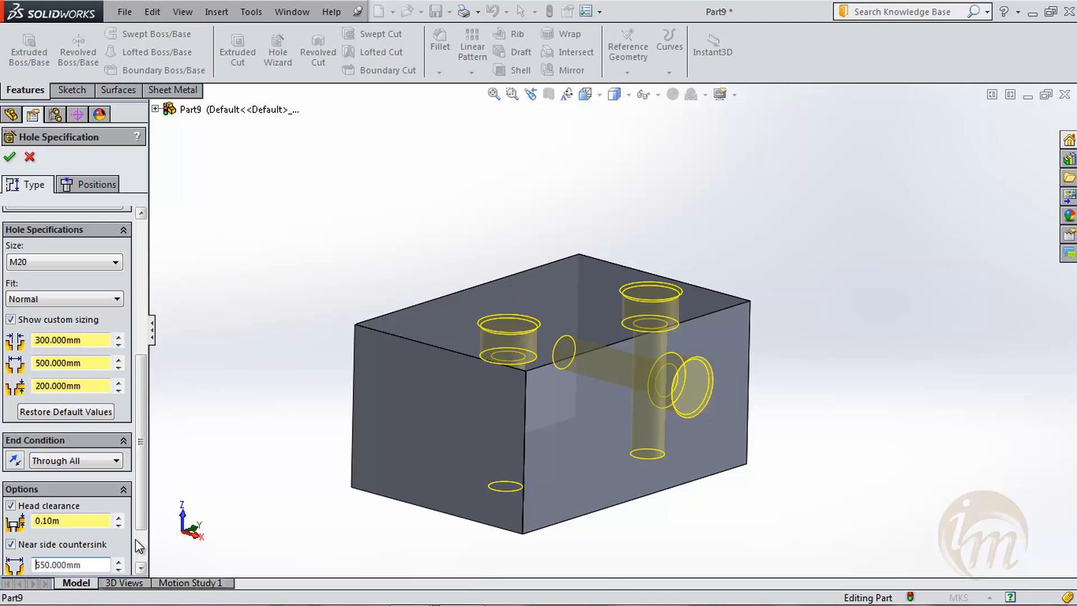
pyautogui.scroll(-8, 503, 326)
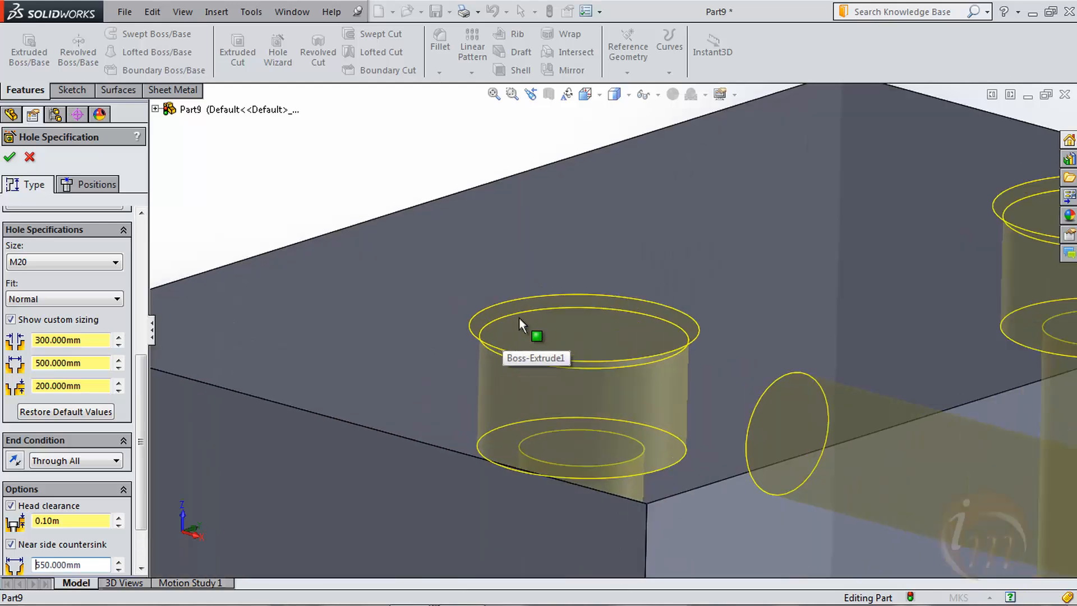
pyautogui.press('f')
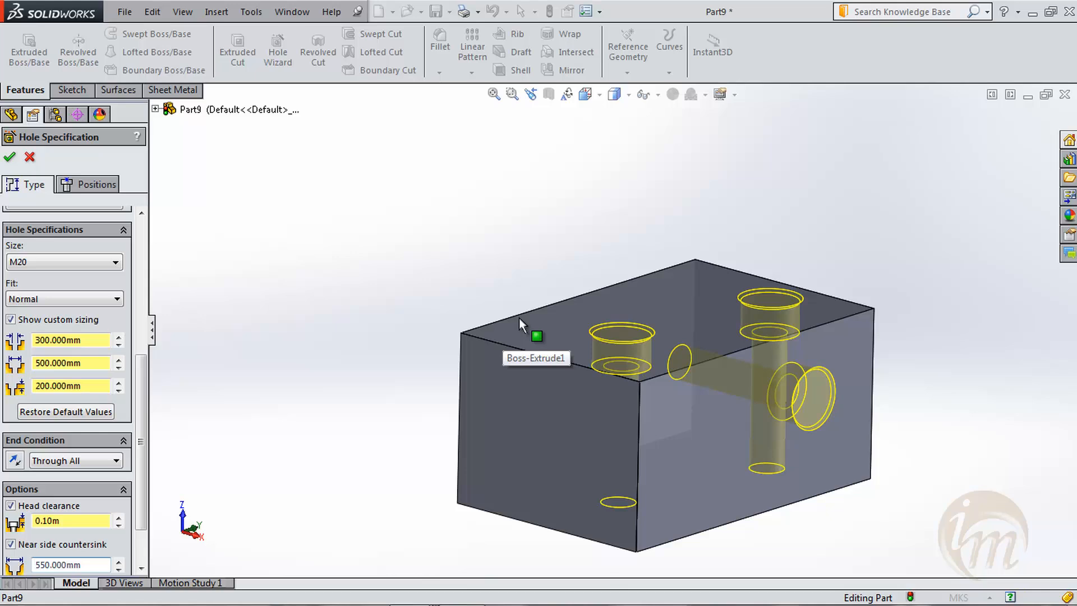
# - Leave the under head countersink off and enable a far side countersink with a diameter of 400 mm
pyautogui.scroll(-3, 149, 514)
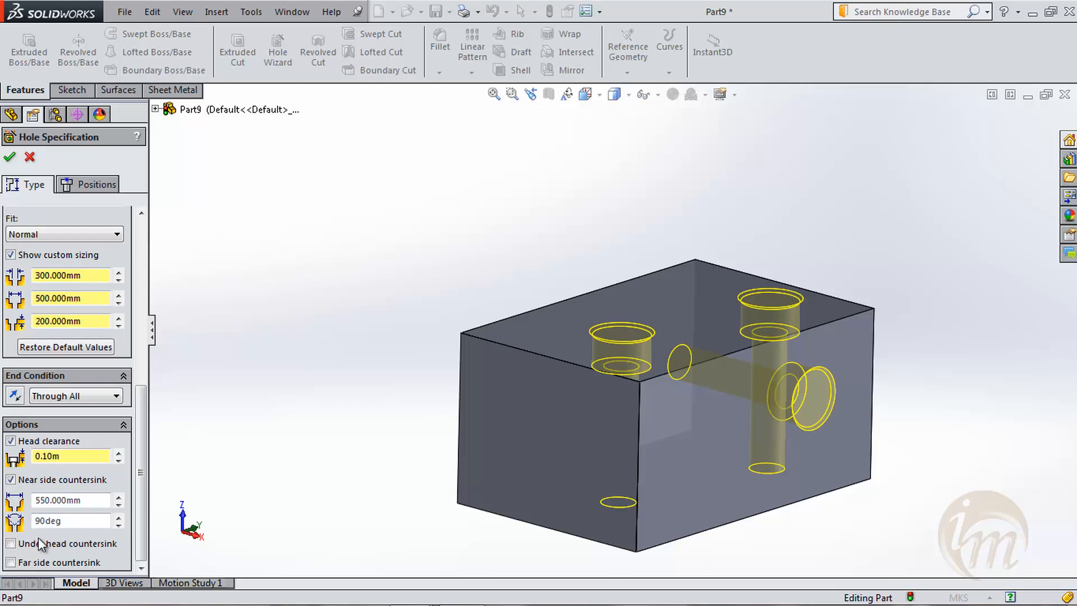
pyautogui.click(38, 542)
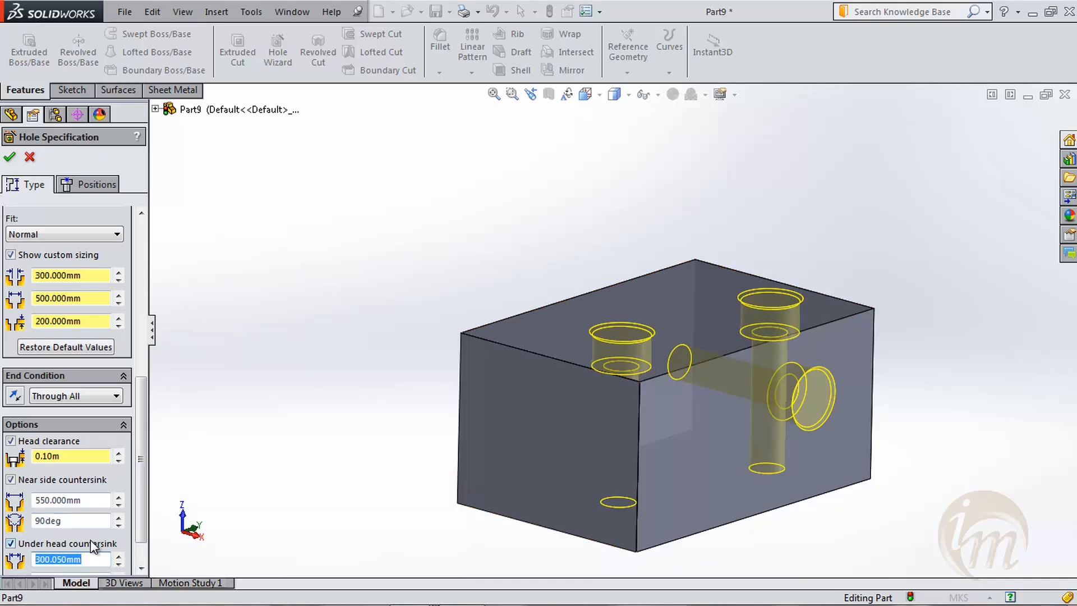
pyautogui.click(10, 544)
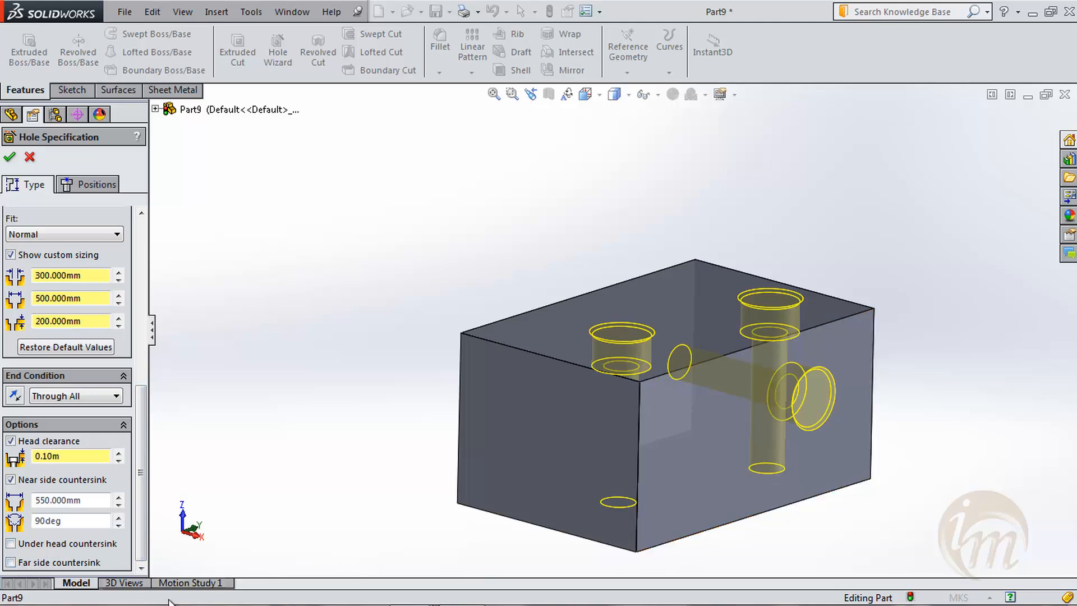
pyautogui.click(52, 567)
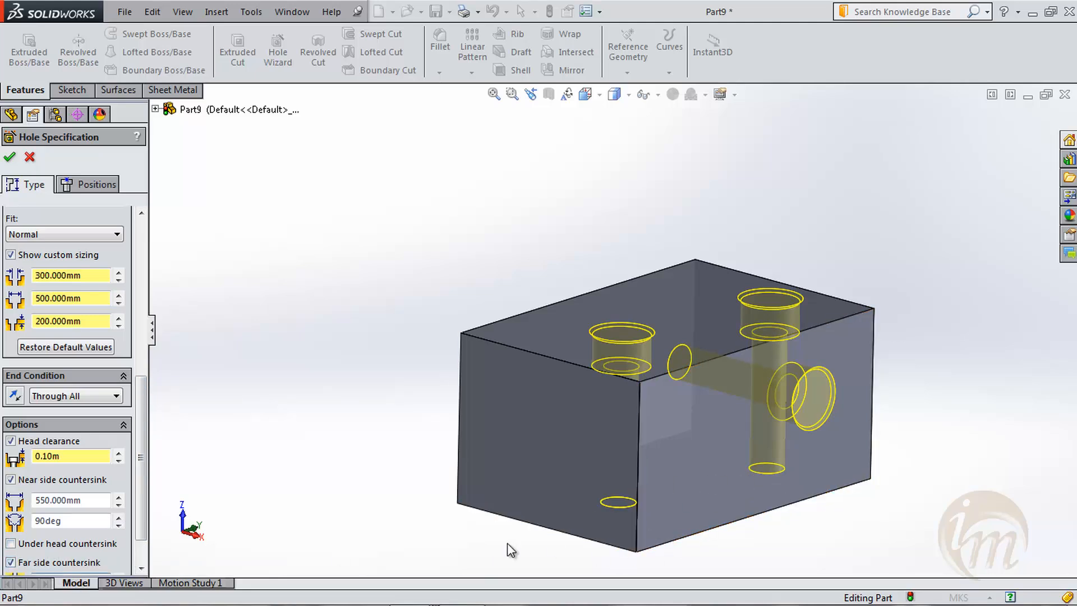
pyautogui.scroll(-2, 126, 524)
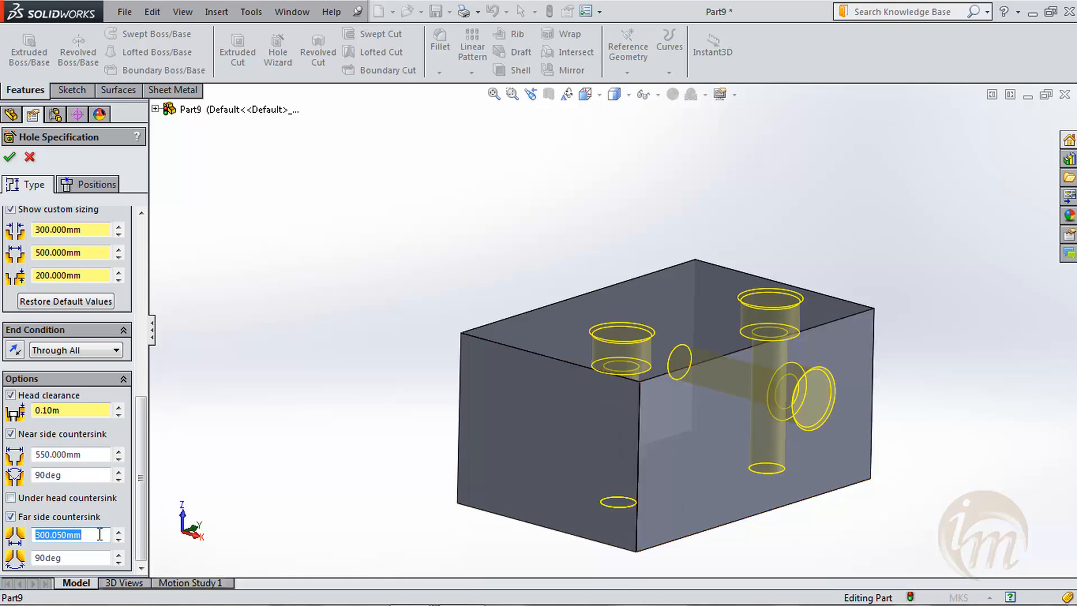
pyautogui.write('400')
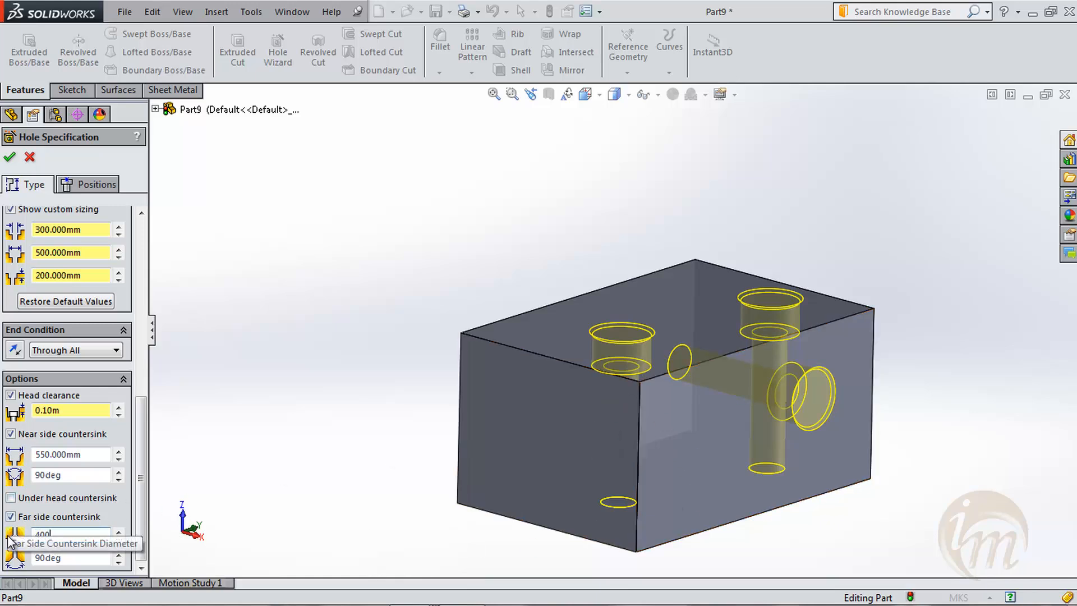
pyautogui.press('Return')
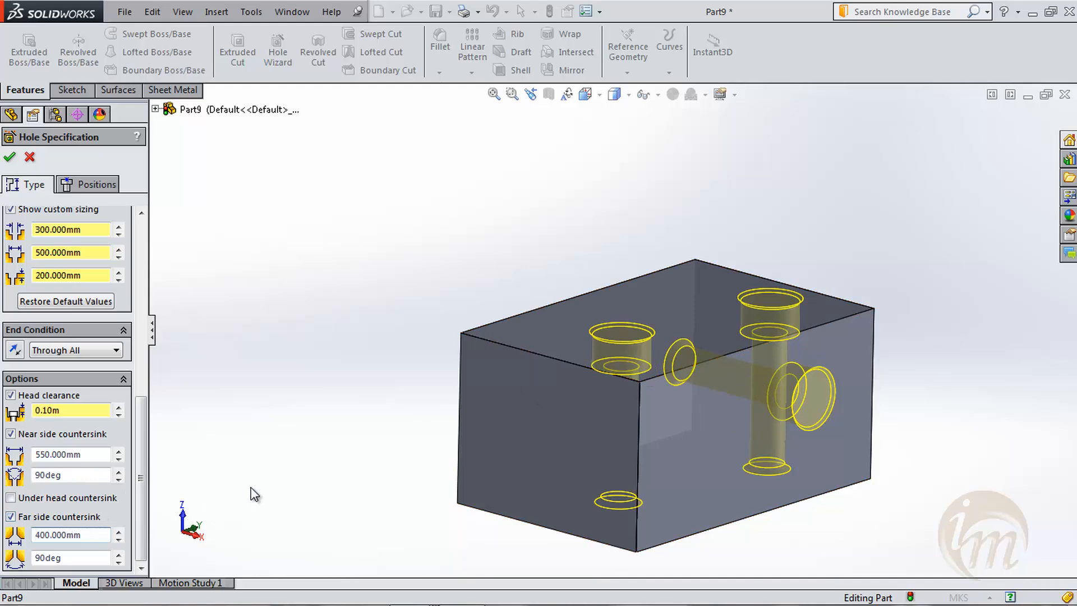
# - Finish the counterbore hole feature and examine the cut holes on the block's faces
pyautogui.moveTo(604, 468); pyautogui.dragTo(565, 493, button='middle')
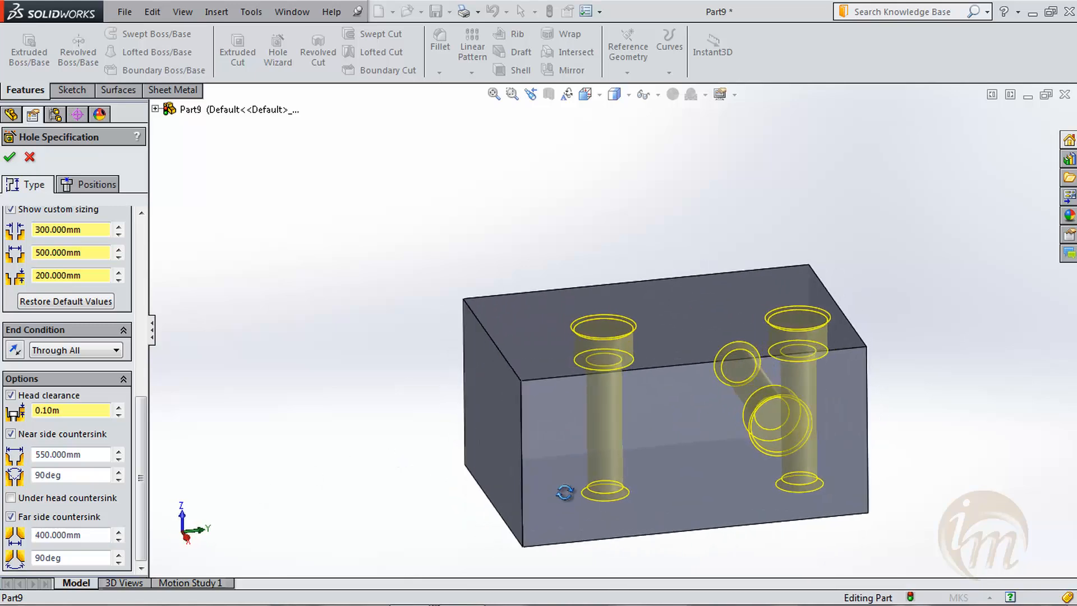
pyautogui.click(9, 159)
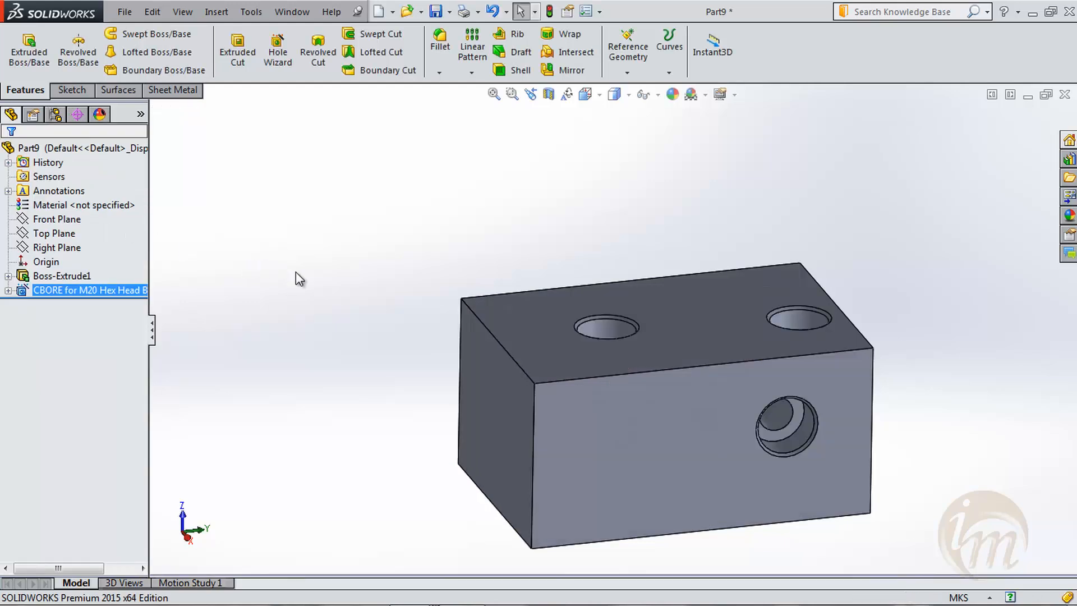
pyautogui.moveTo(734, 383); pyautogui.dragTo(890, 476, button='middle')
pyautogui.moveTo(643, 449); pyautogui.dragTo(618, 433, button='middle')
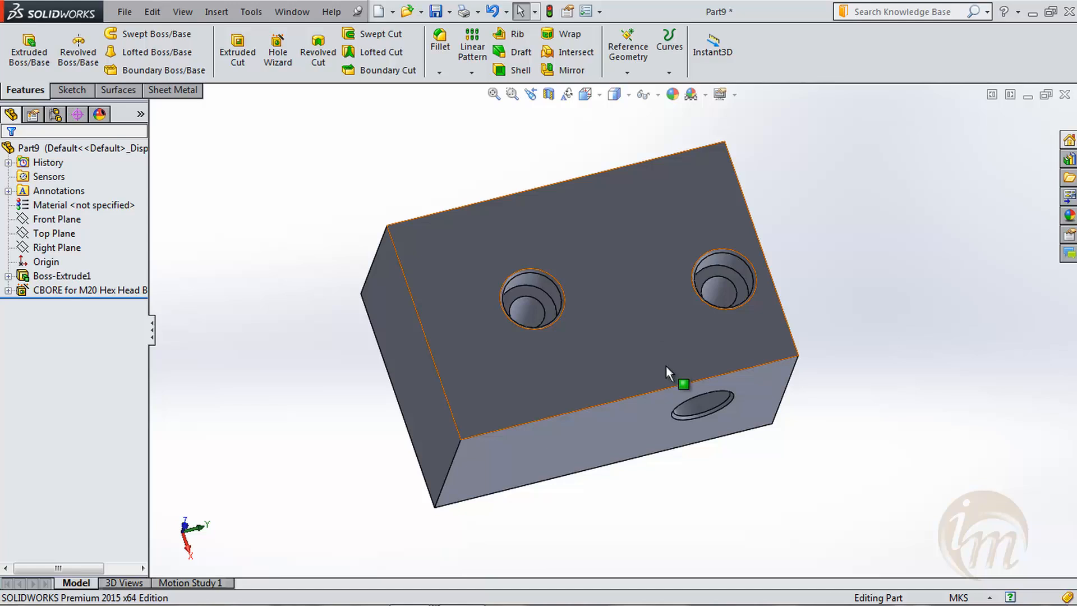
pyautogui.moveTo(663, 372); pyautogui.dragTo(620, 269, button='middle')
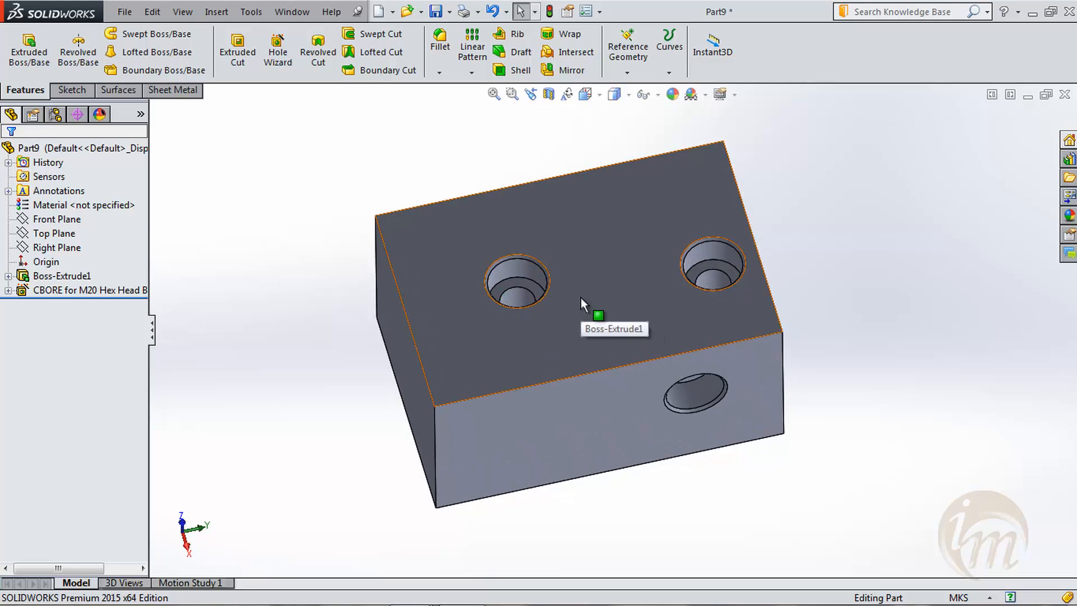
# - Start an ANSI Inch tapered pipe tap hole and place it on the block's top face, between a corner and the nearest counterbore
pyautogui.click(278, 52)
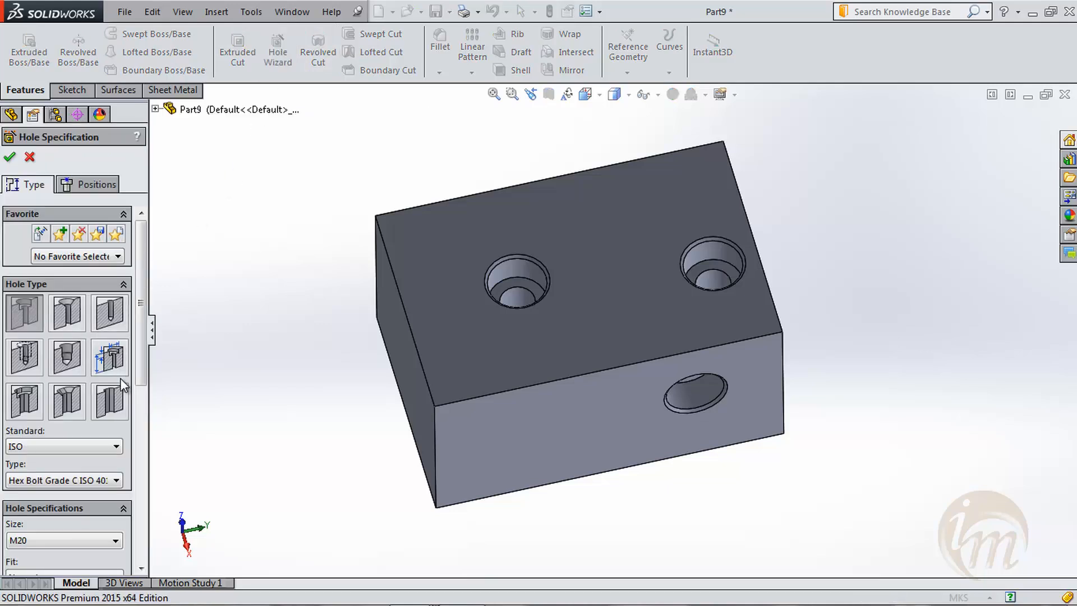
pyautogui.click(73, 363)
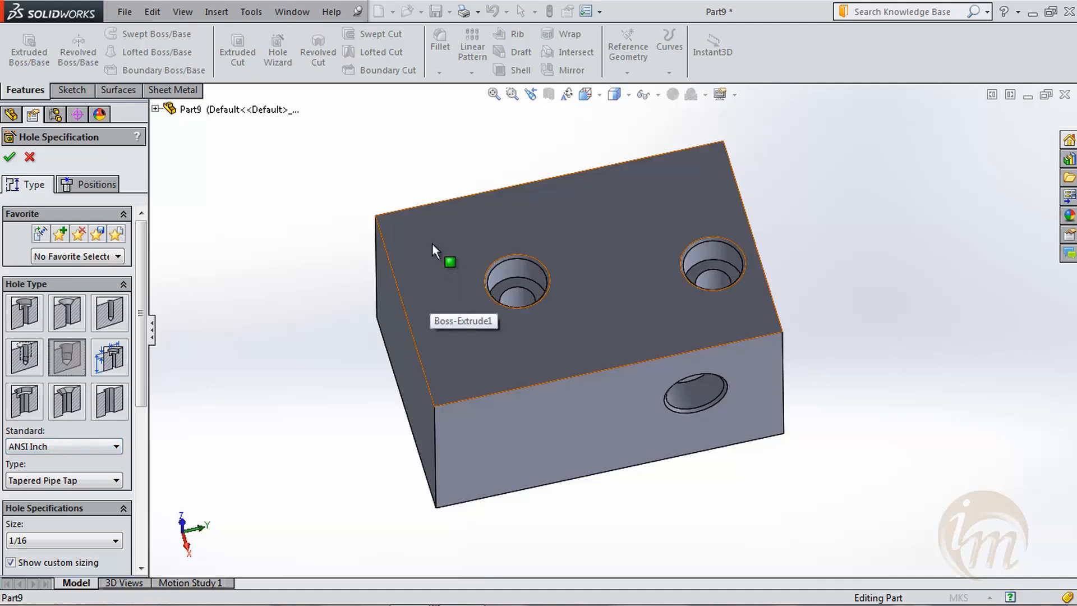
pyautogui.click(80, 180)
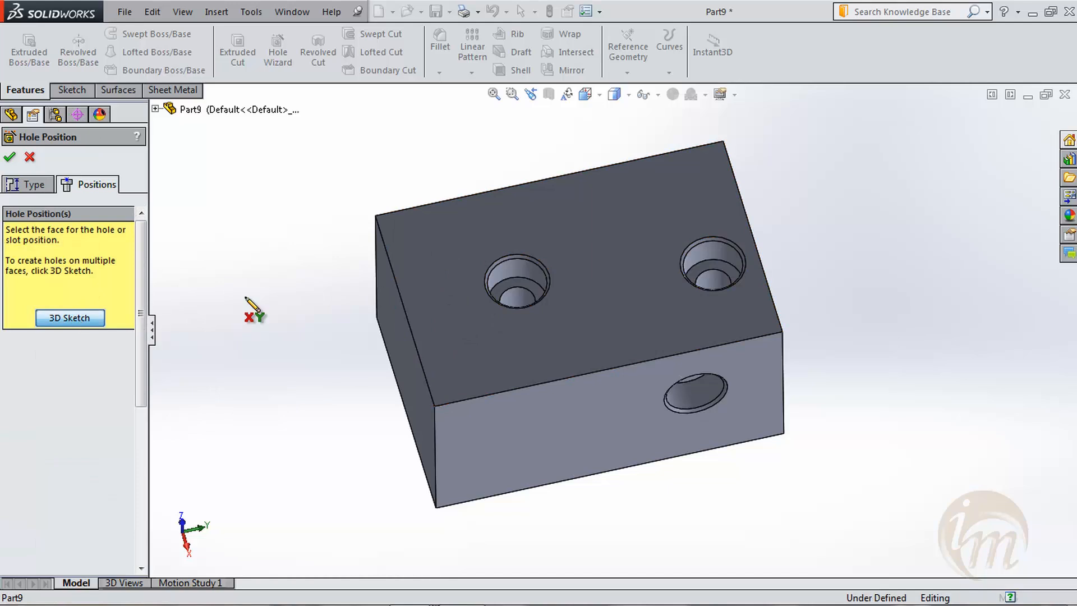
pyautogui.click(437, 243)
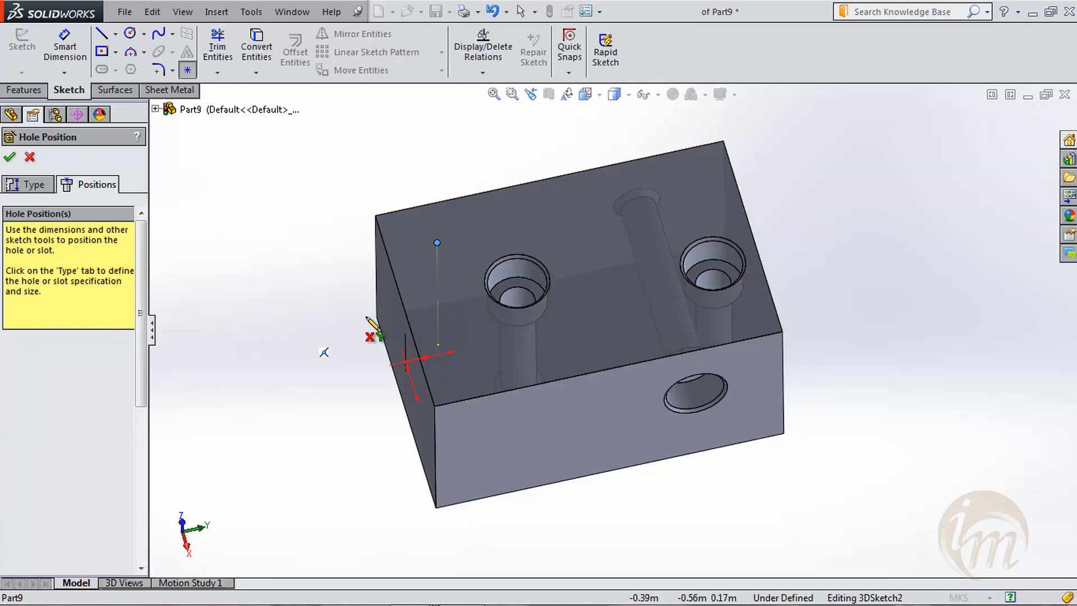
pyautogui.click(25, 184)
# - Set a custom through-hole diameter of 3 in for the tapered pipe tap hole
pyautogui.scroll(2, 435, 235)
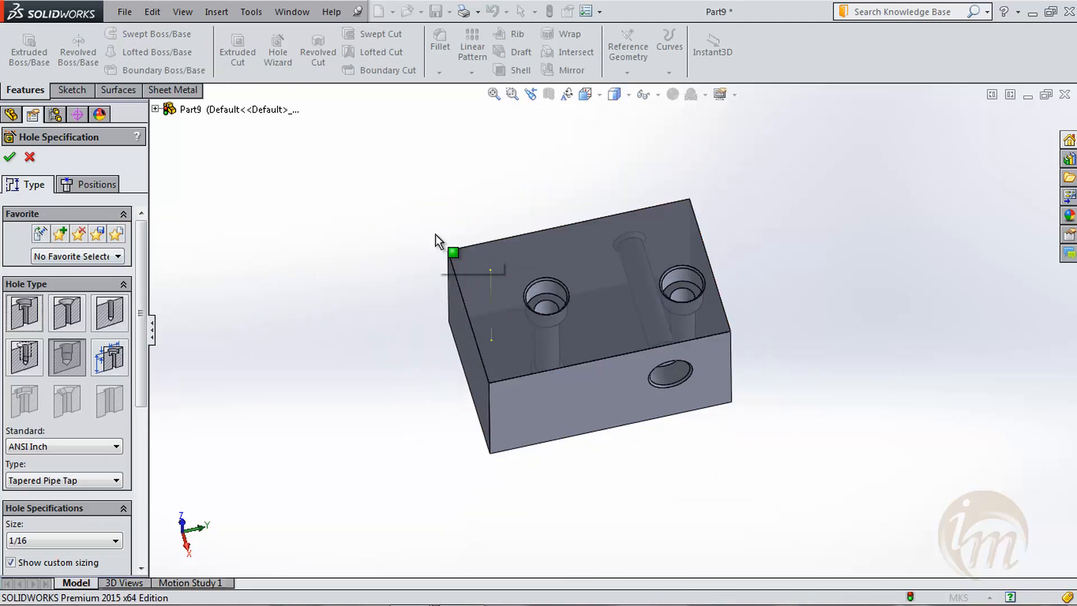
pyautogui.scroll(-6, 539, 297)
pyautogui.scroll(-3, 596, 330)
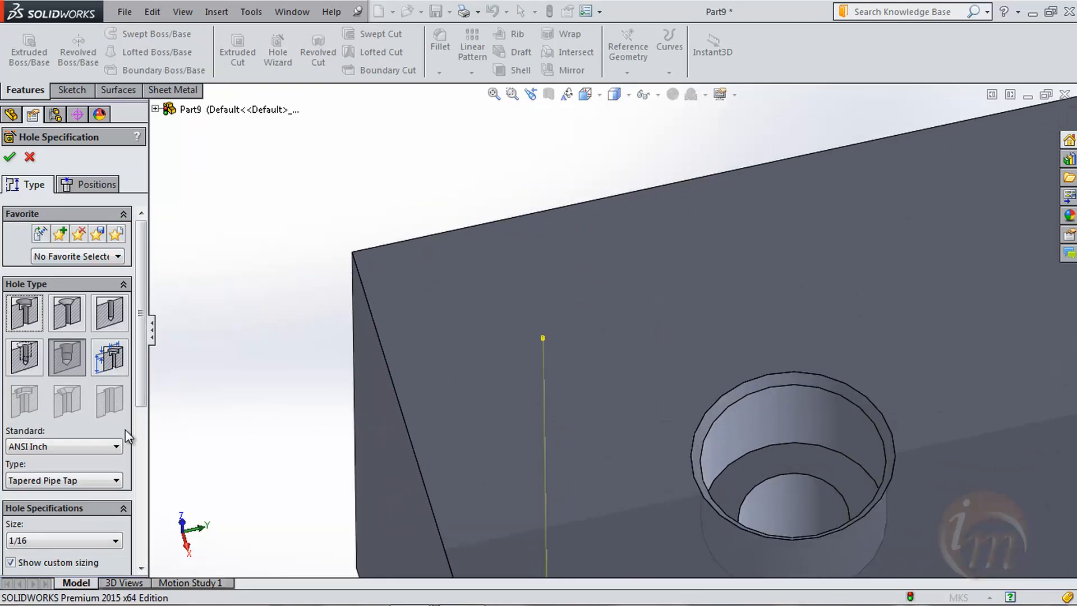
pyautogui.moveTo(137, 397); pyautogui.dragTo(139, 500)
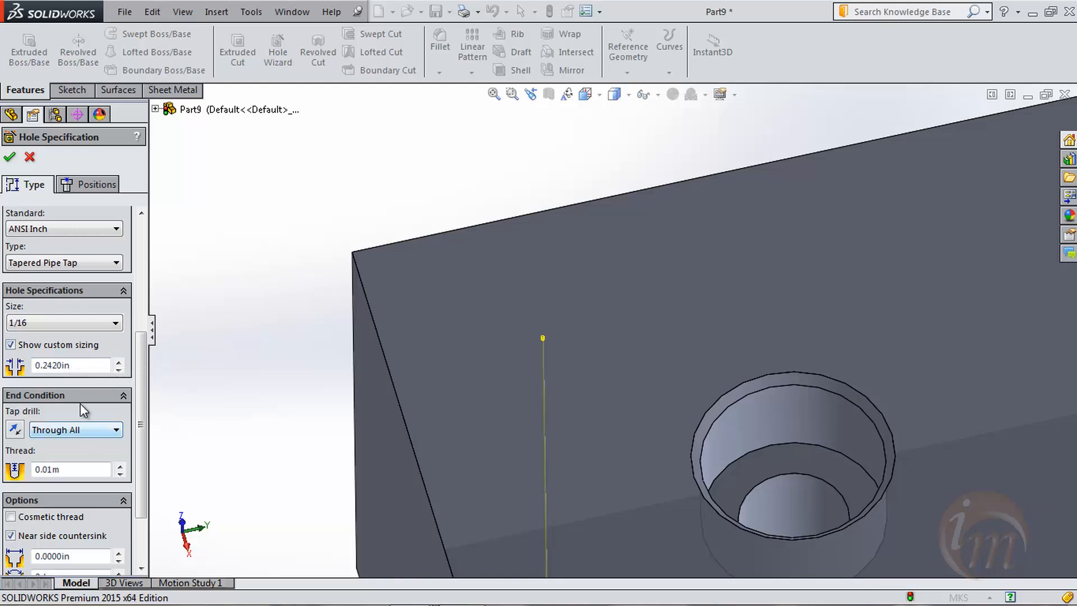
pyautogui.moveTo(74, 365); pyautogui.dragTo(10, 370)
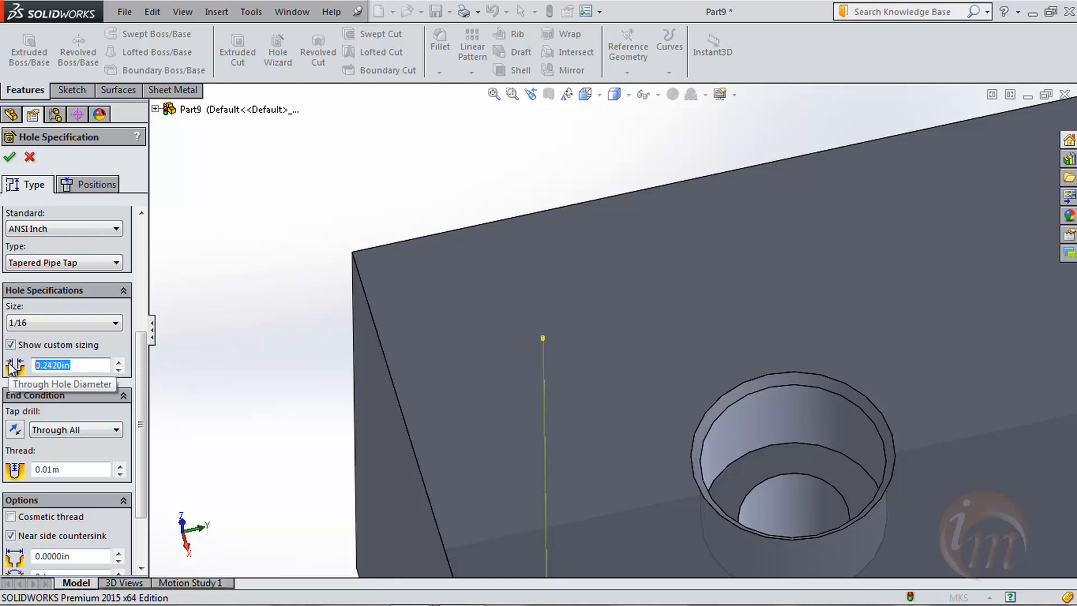
pyautogui.write('3')
pyautogui.press('Return')
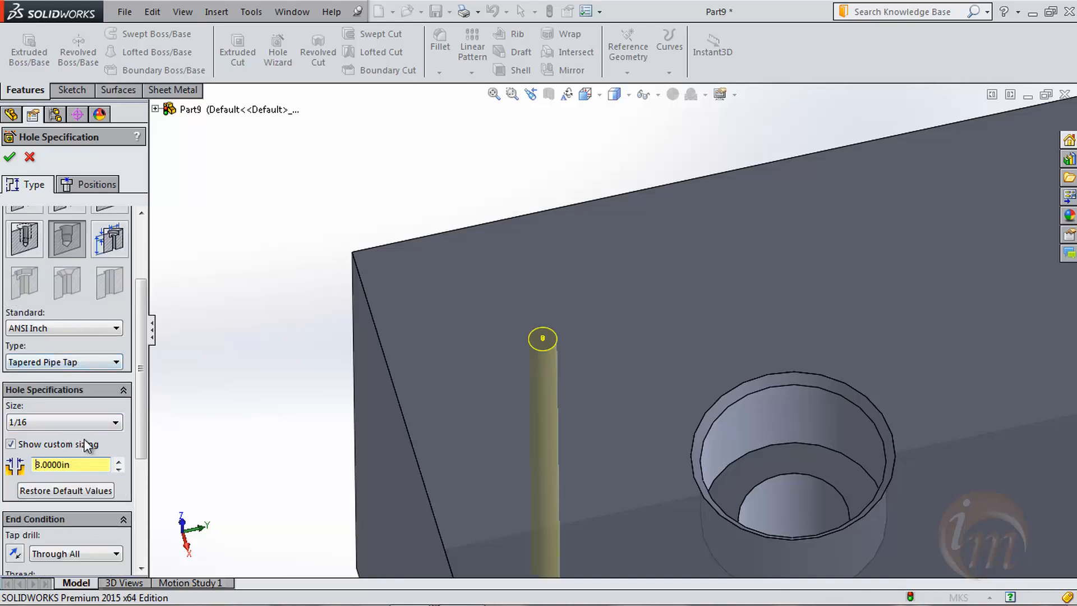
# - Try pipe tap size 2-1/2, settle on size 3, and finish the tapped hole
pyautogui.click(115, 422)
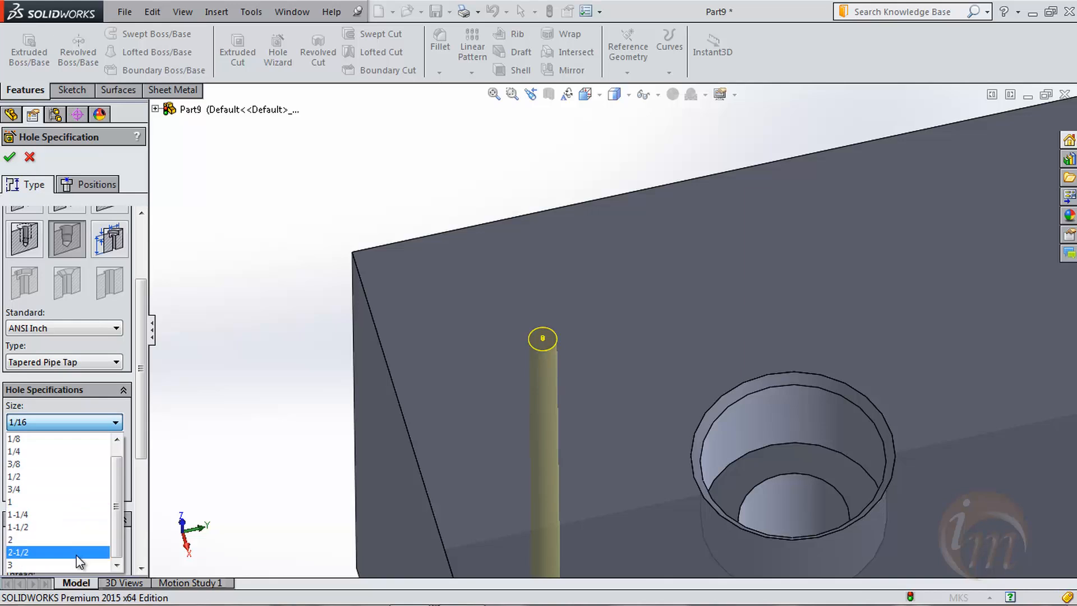
pyautogui.click(79, 552)
pyautogui.click(107, 429)
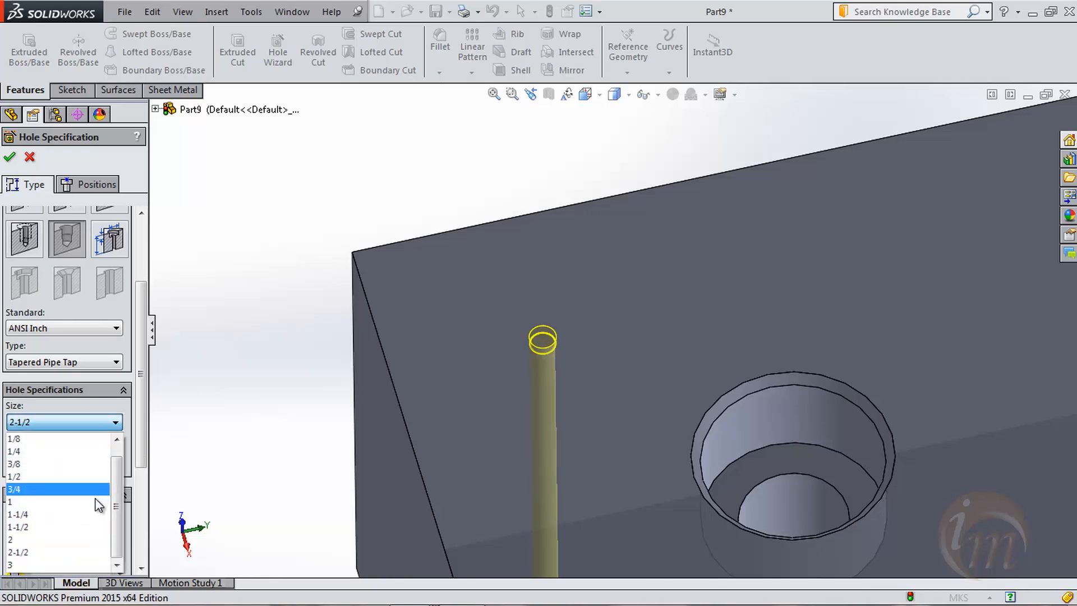
pyautogui.click(75, 560)
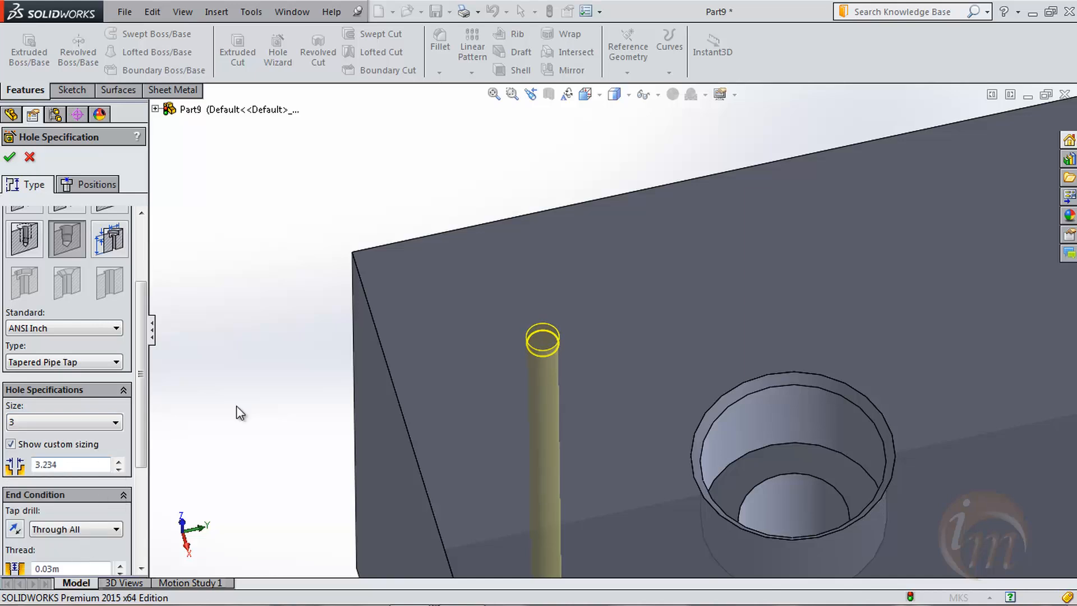
pyautogui.moveTo(139, 412); pyautogui.dragTo(140, 500)
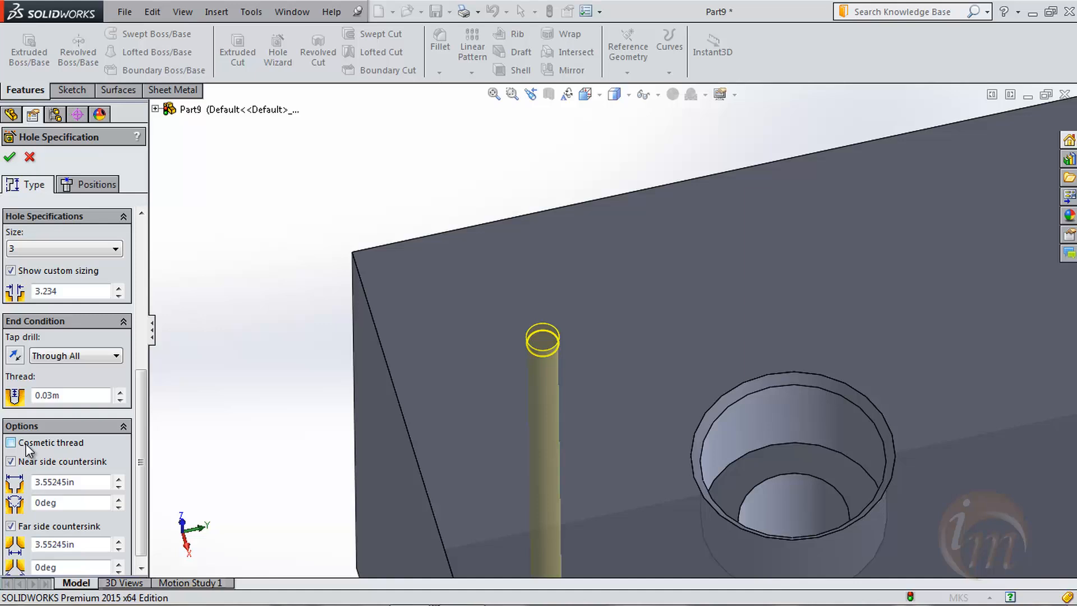
pyautogui.click(9, 156)
pyautogui.scroll(3, 617, 337)
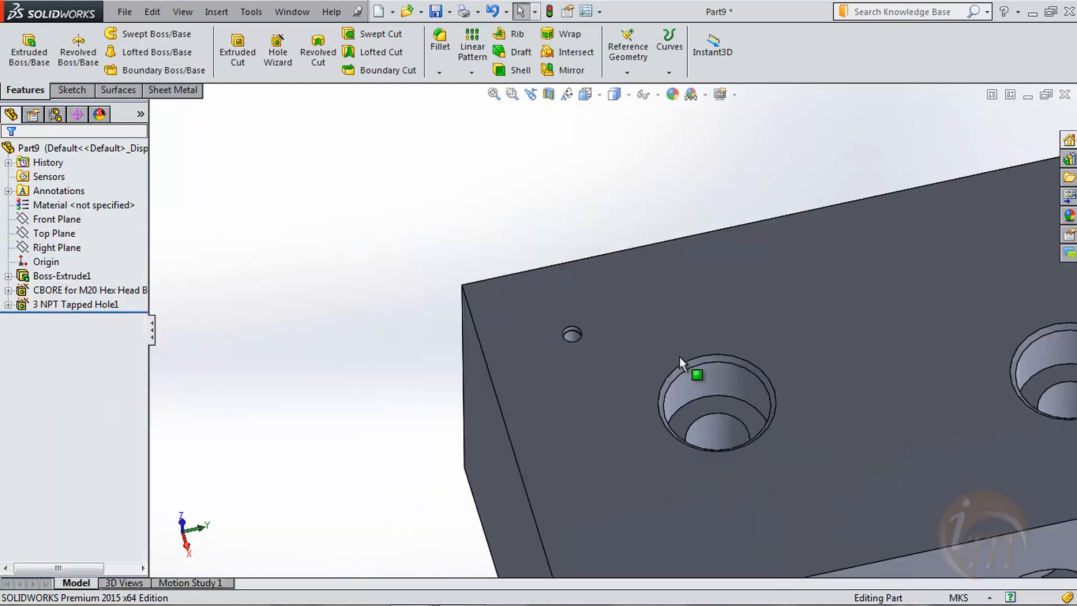
pyautogui.moveTo(685, 378); pyautogui.dragTo(654, 356, button='middle')
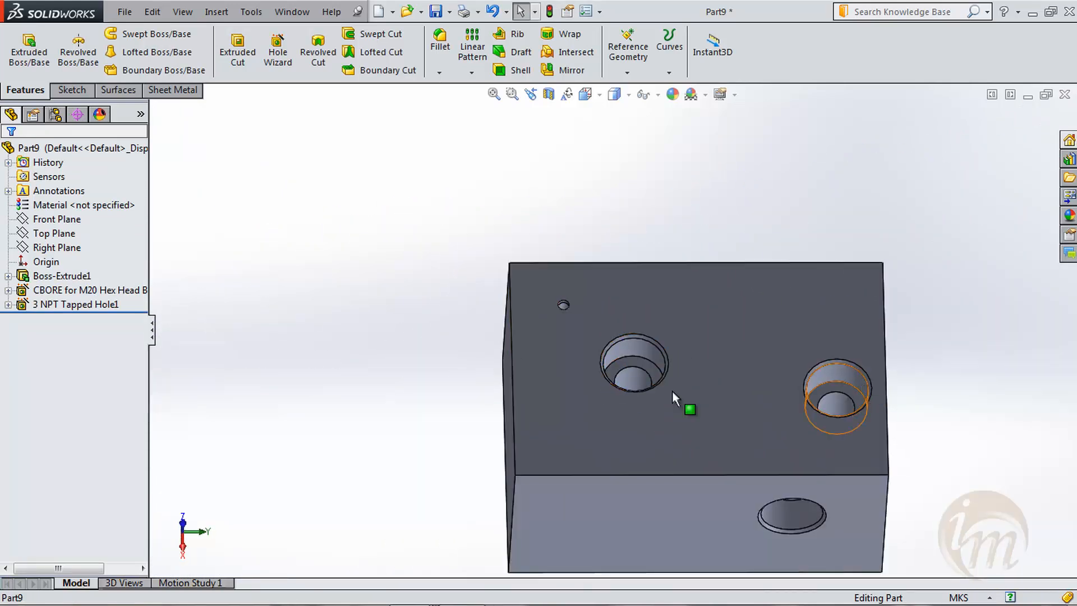
# - Edit the M20 counterbore hole feature and change its end condition to Blind
pyautogui.click(45, 292)
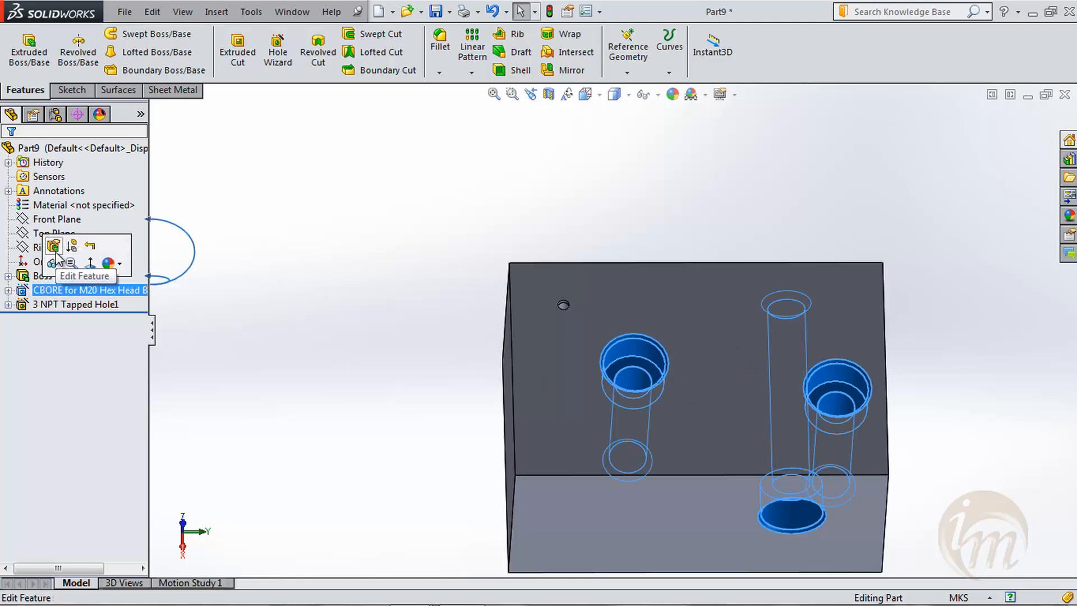
pyautogui.click(54, 250)
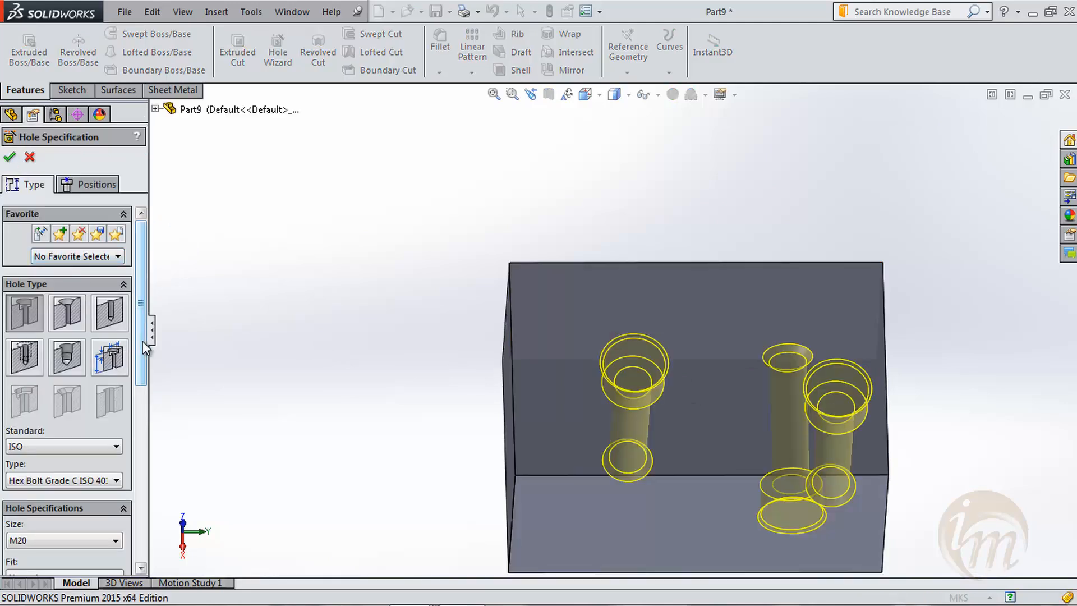
pyautogui.scroll(-5, 143, 341)
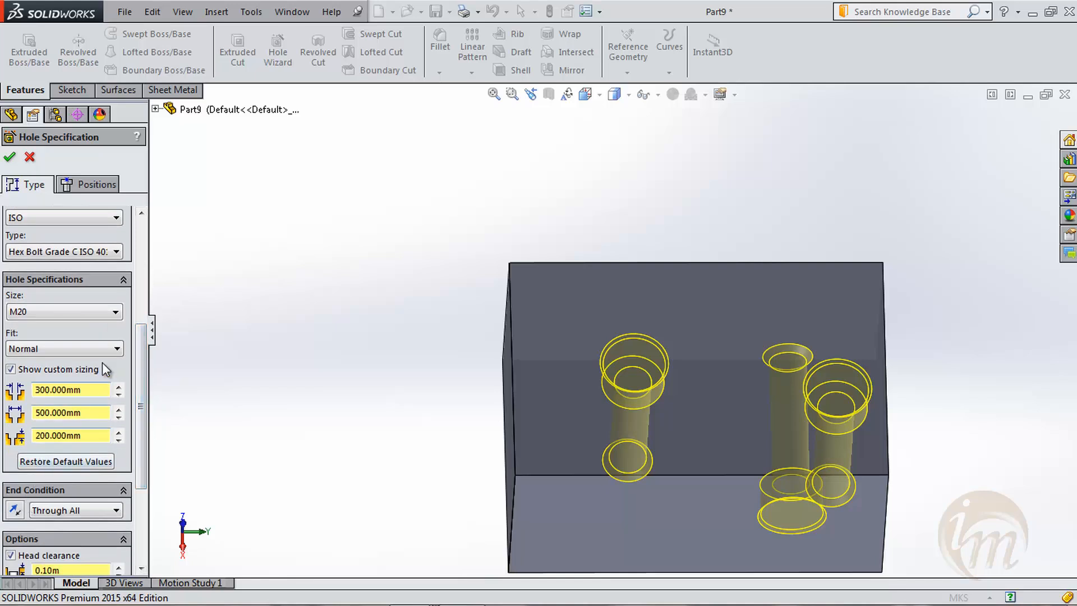
pyautogui.moveTo(139, 348); pyautogui.dragTo(140, 385)
pyautogui.click(84, 433)
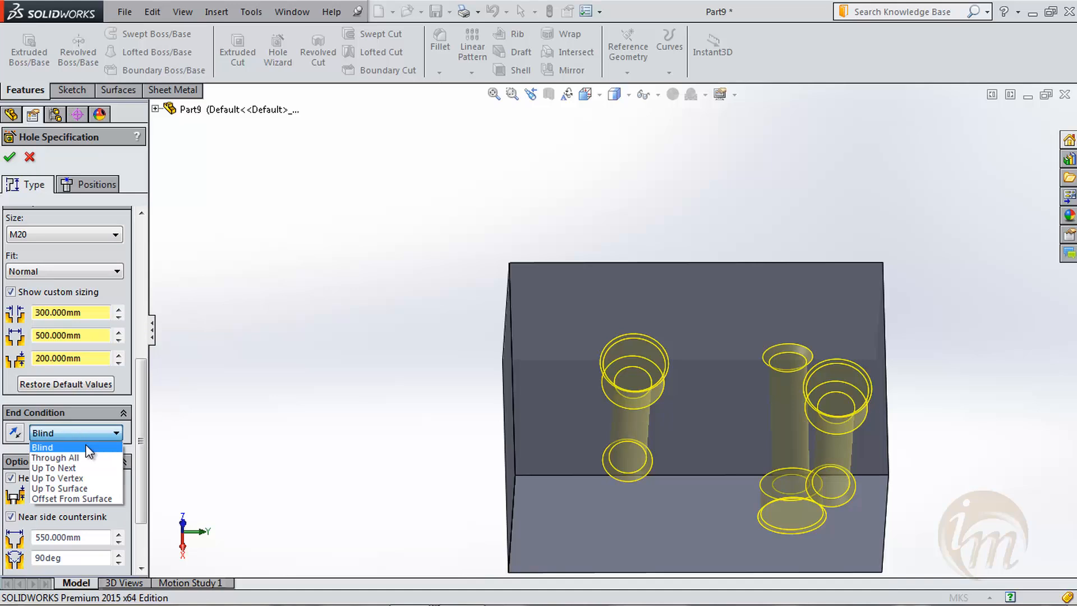
pyautogui.click(88, 447)
# - Adjust the blind depth of the counterbore holes in increments, apply the edit and inspect the holes
pyautogui.moveTo(441, 439); pyautogui.dragTo(434, 332, button='middle')
pyautogui.click(117, 449)
pyautogui.click(117, 449)
pyautogui.click(117, 449)
pyautogui.click(115, 459)
pyautogui.click(116, 458)
pyautogui.click(116, 458)
pyautogui.click(117, 458)
pyautogui.click(117, 458)
pyautogui.click(116, 458)
pyautogui.click(116, 457)
pyautogui.click(116, 458)
pyautogui.click(9, 158)
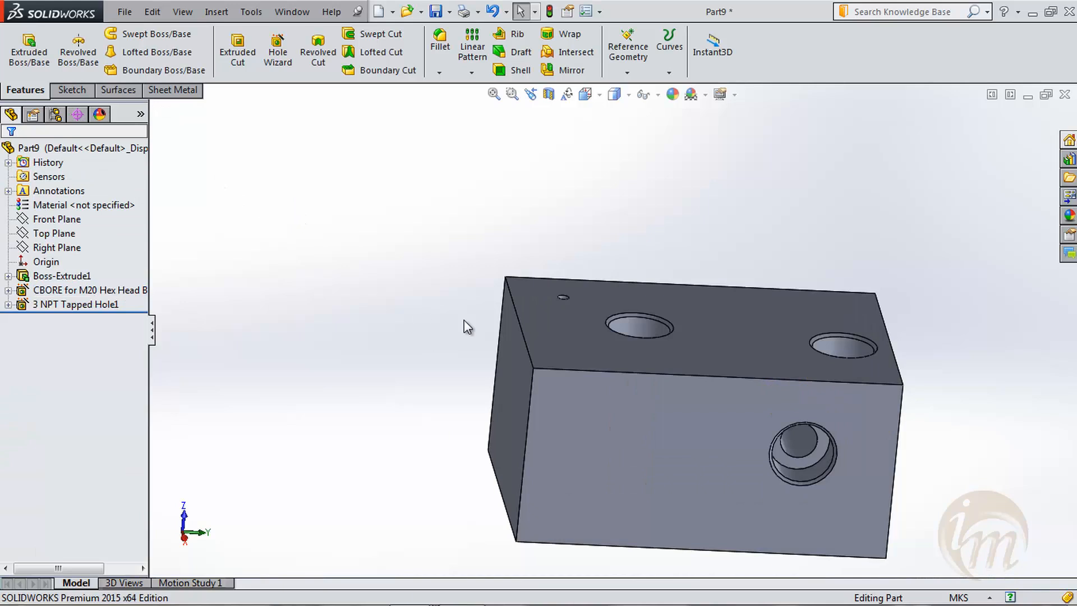
pyautogui.moveTo(711, 323); pyautogui.dragTo(586, 261, button='middle')
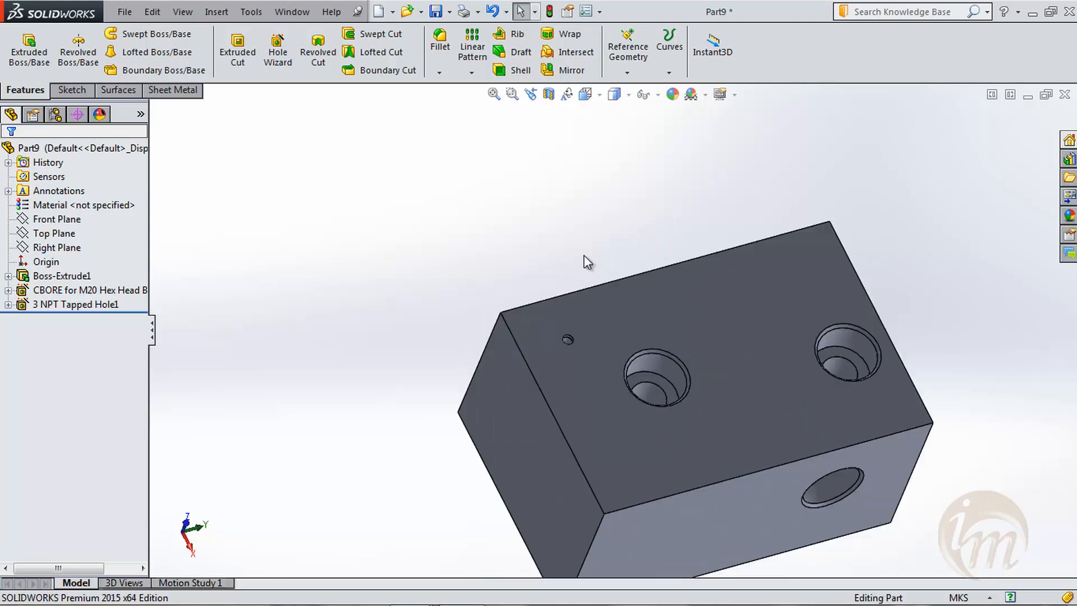